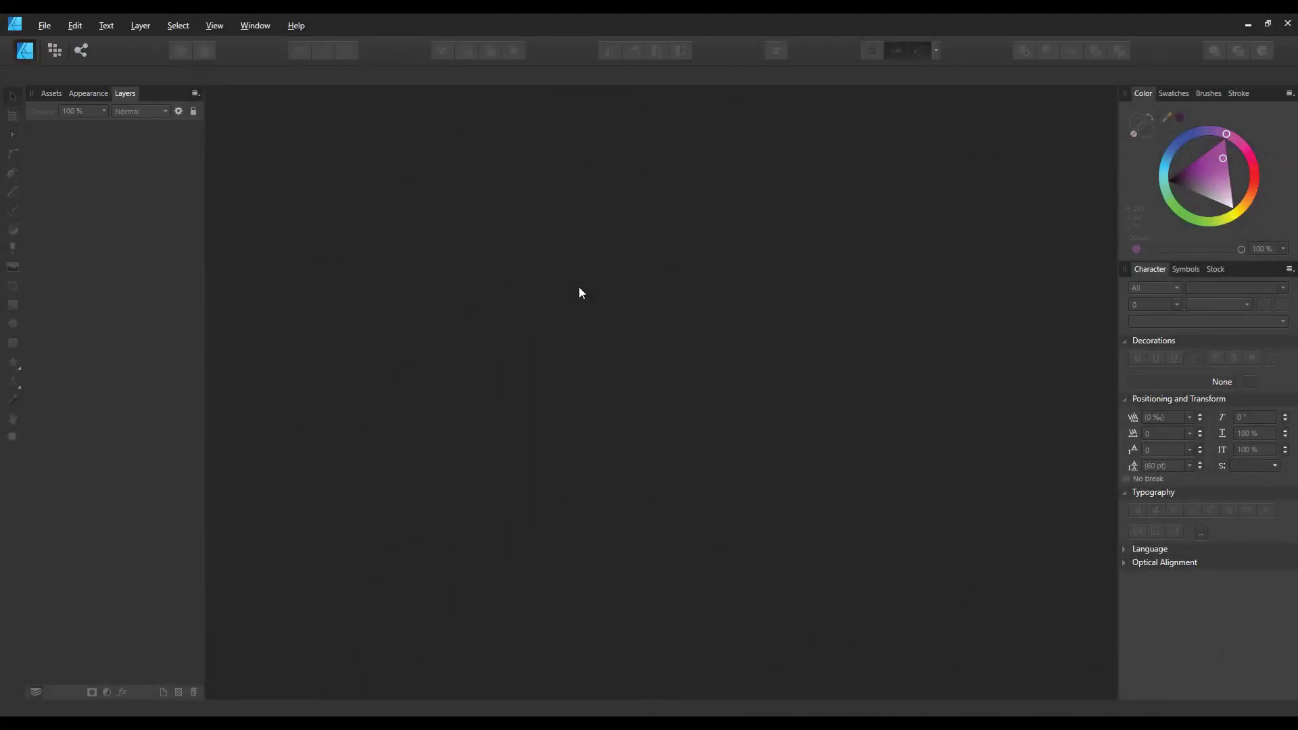
# Step: Create a new portrait A3 document from the presets
pyautogui.hotkey('ctrl', 'n')
pyautogui.doubleClick(505, 159)
pyautogui.scroll(-2, 606, 260)
pyautogui.scroll(2, 647, 286)
pyautogui.scroll(1, 715, 310)
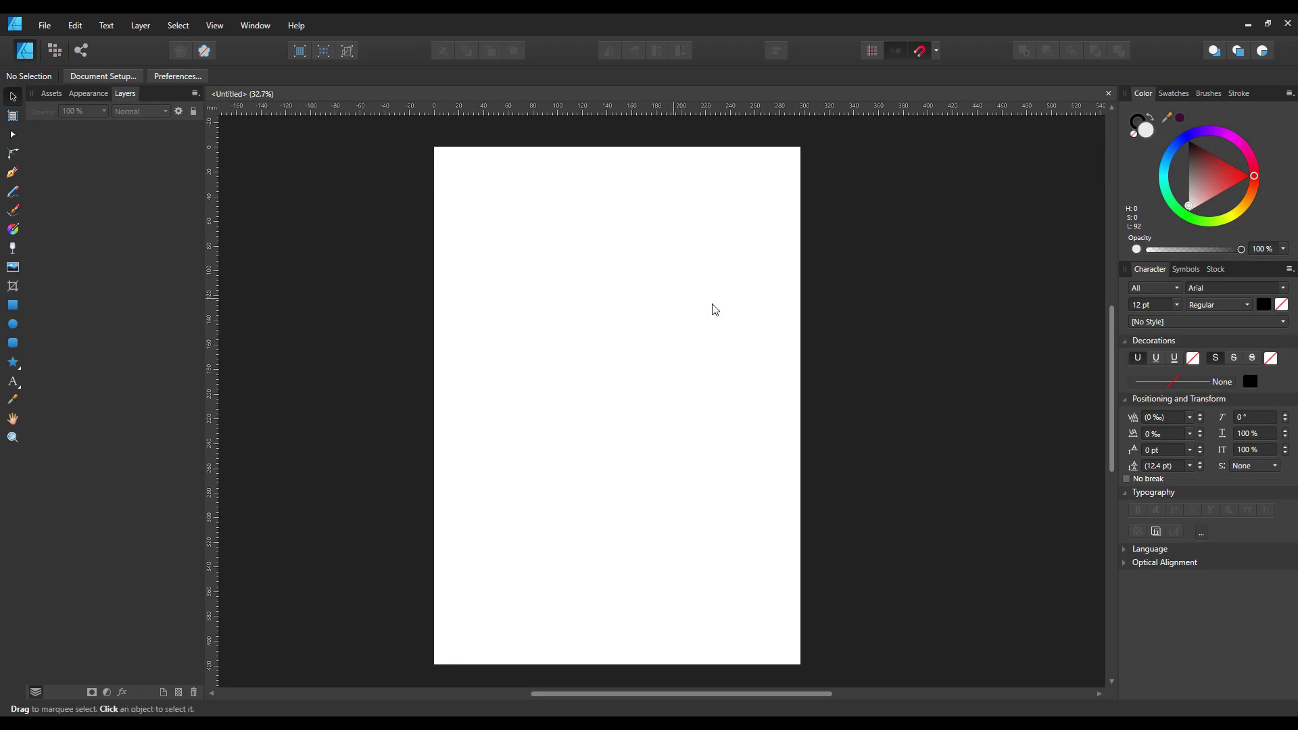
# Step: Turn the whole page into an artboard named 'Illustration'
pyautogui.click(13, 115)
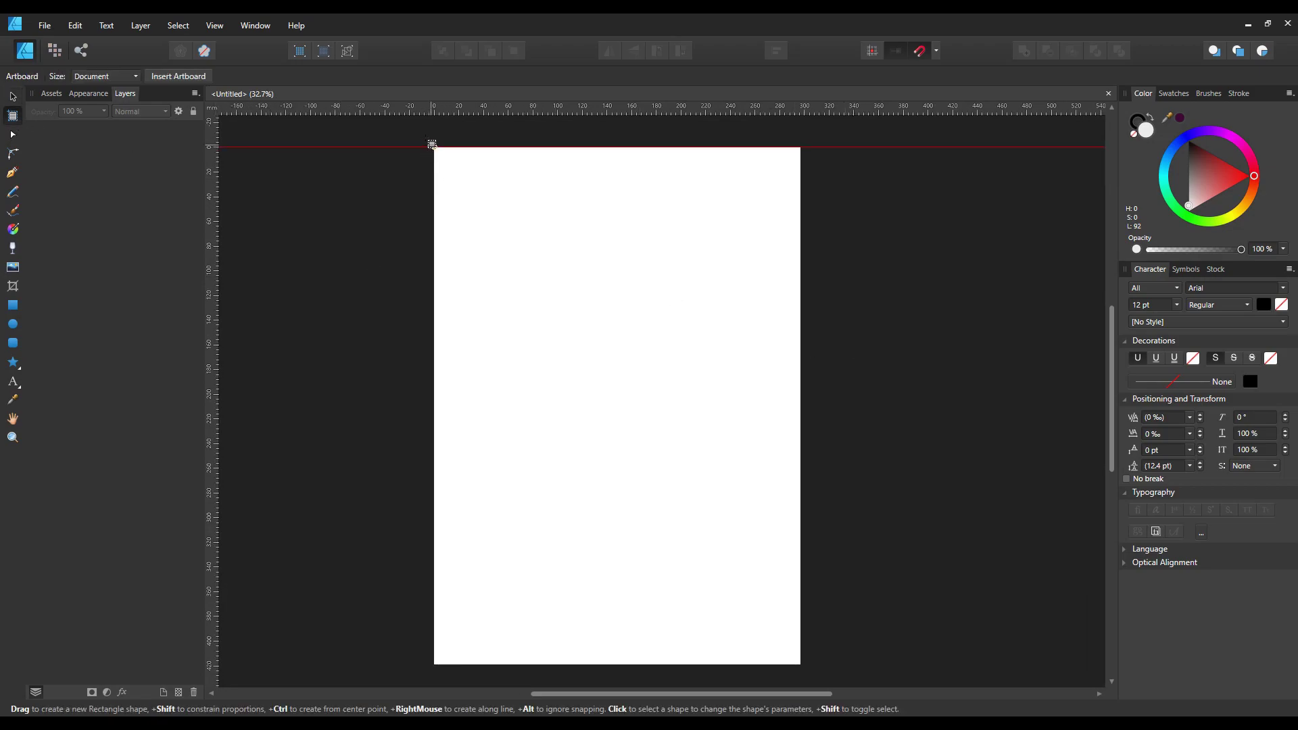
pyautogui.moveTo(434, 147); pyautogui.dragTo(801, 665)
pyautogui.write('Illustrat')
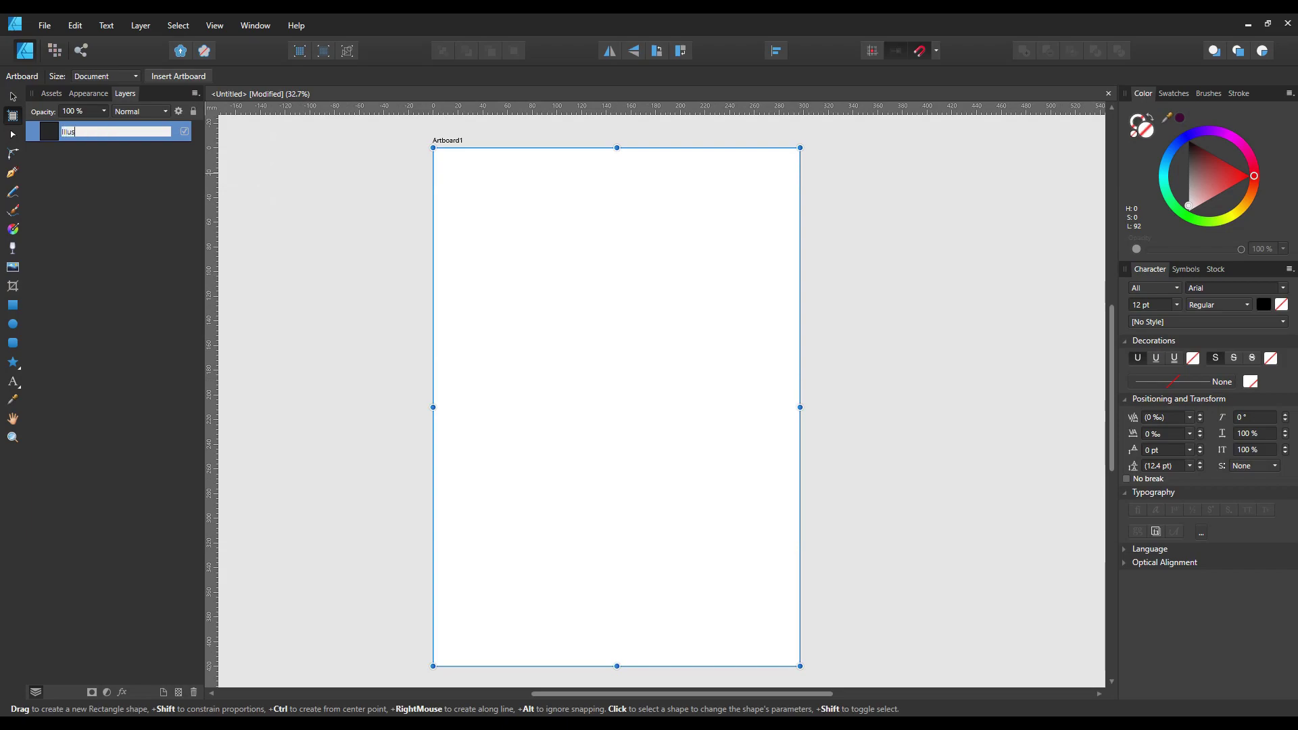
pyautogui.write('ion')
pyautogui.press('Return')
# Step: Draw a rectangle covering the entire Illustration artboard
pyautogui.press('v')
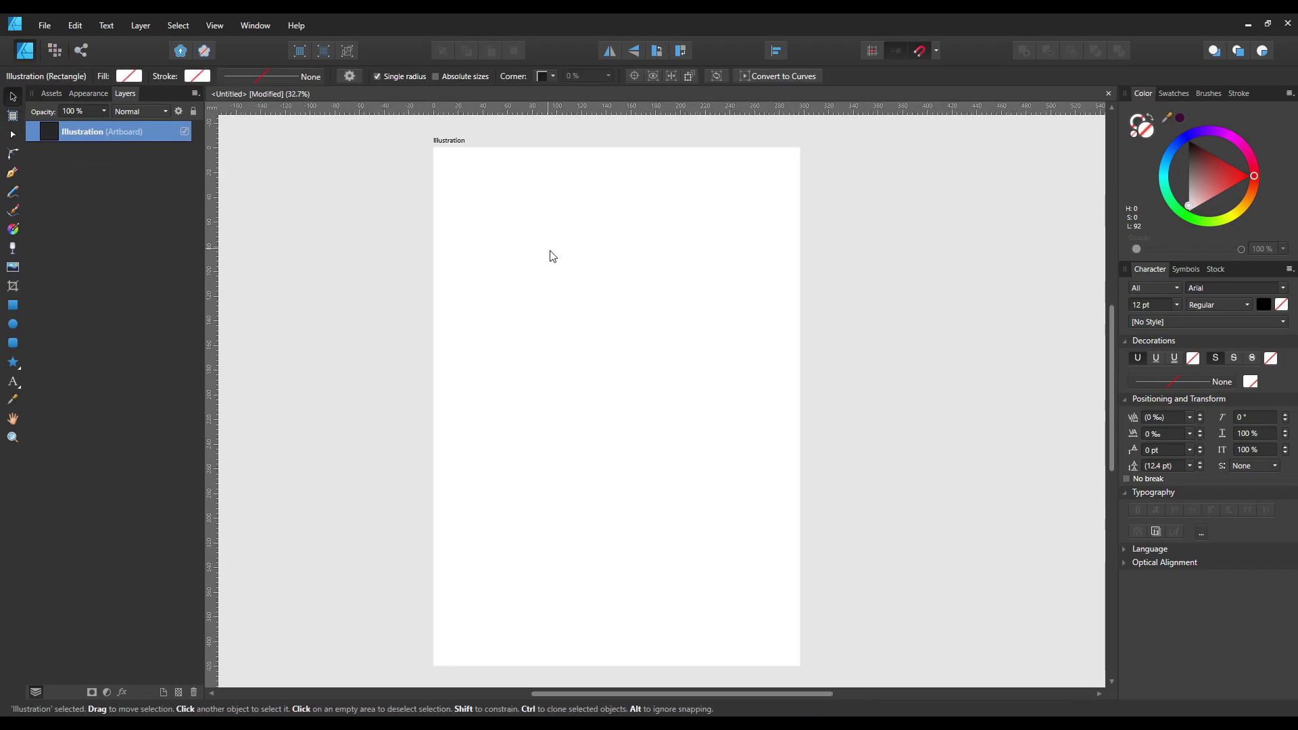
pyautogui.press('m')
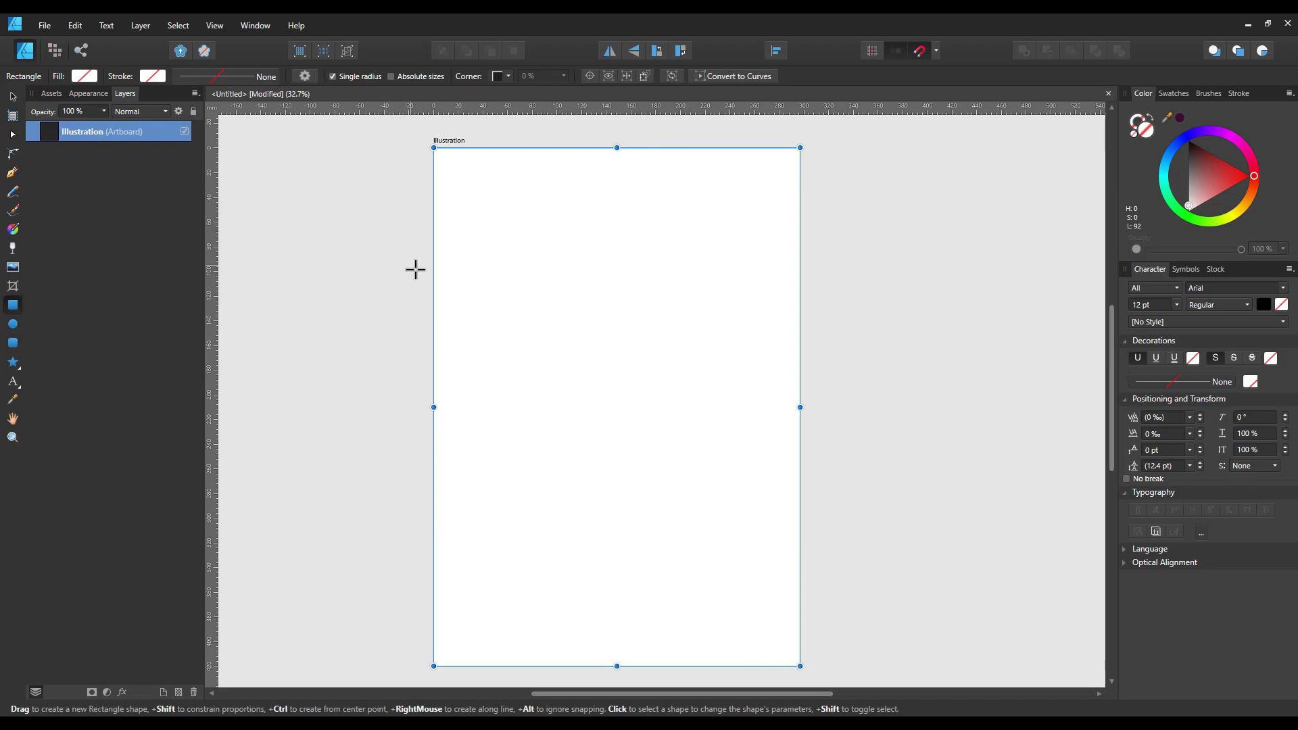
pyautogui.moveTo(414, 130); pyautogui.dragTo(833, 636)
pyautogui.keyDown('ctrl'); pyautogui.scroll(-2, 833, 500); pyautogui.keyUp('ctrl')
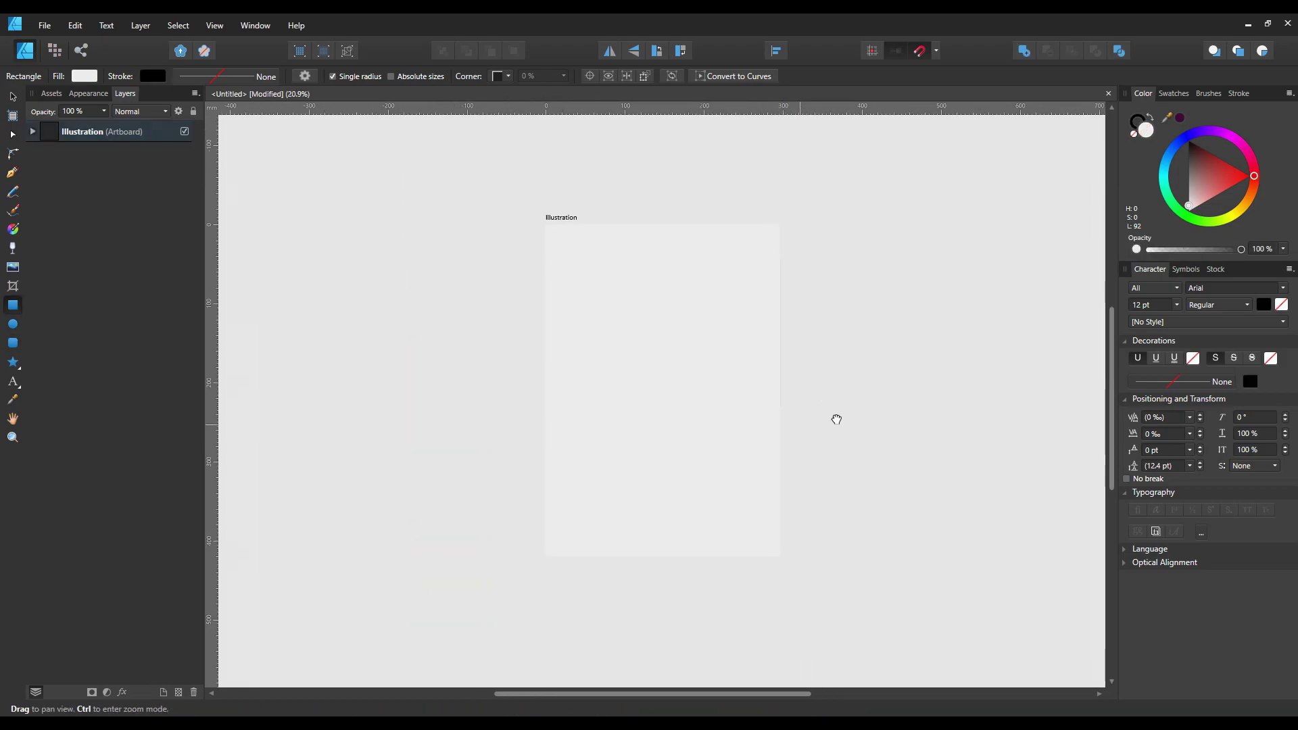
pyautogui.press('v')
# Step: Give the background rectangle a very dark purple fill
pyautogui.click(1137, 127)
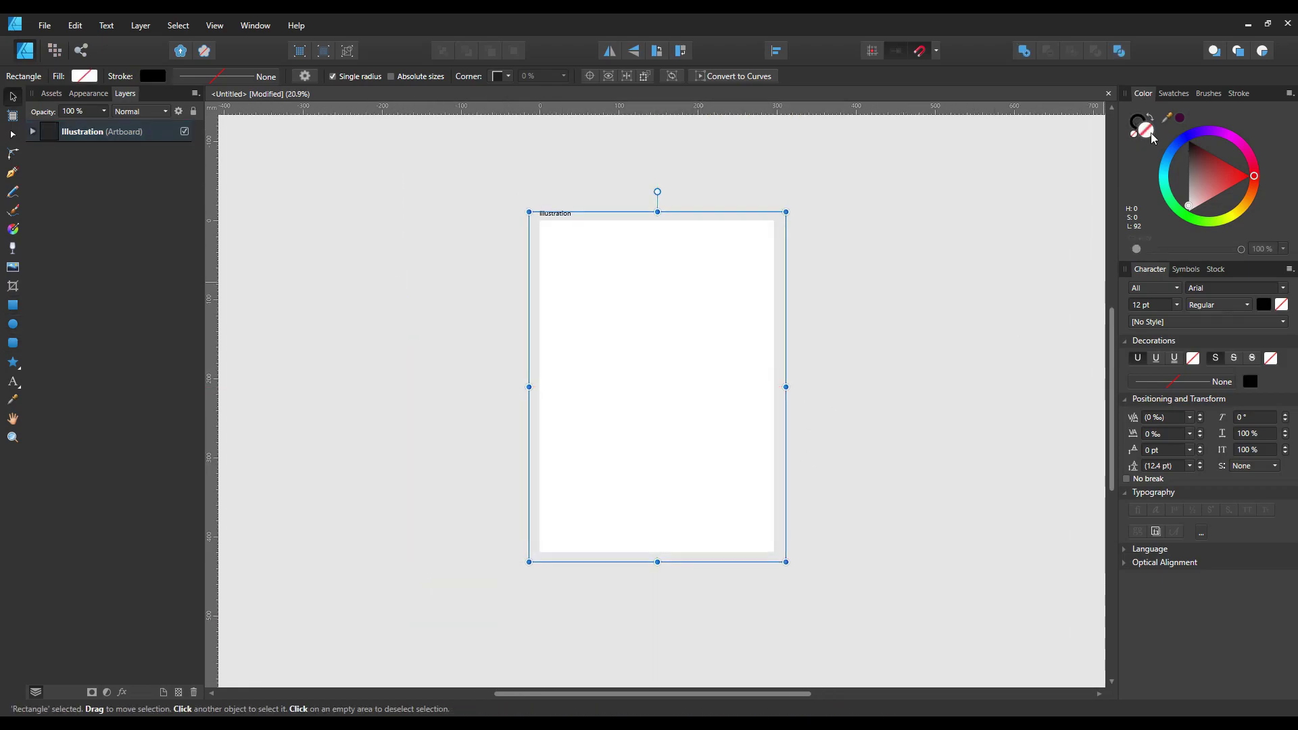
pyautogui.moveTo(1176, 142); pyautogui.dragTo(1191, 134)
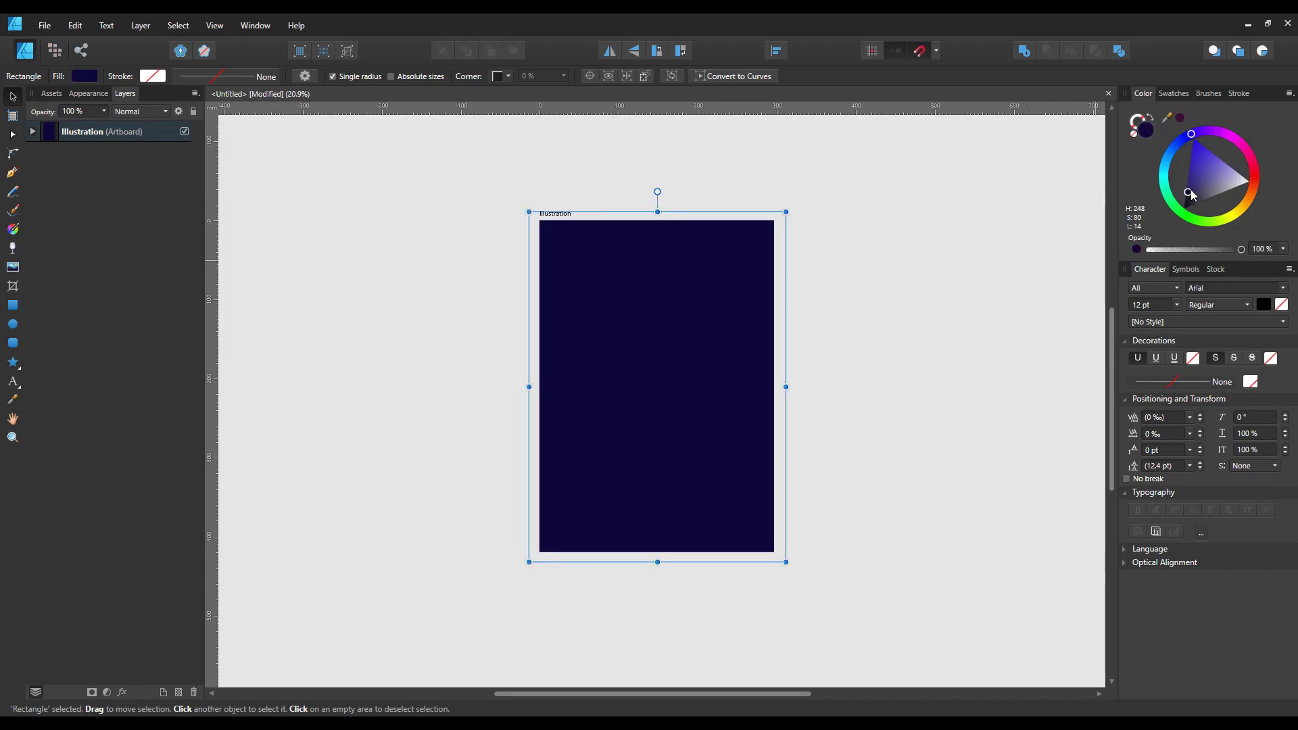
pyautogui.moveTo(1194, 196); pyautogui.dragTo(1187, 197)
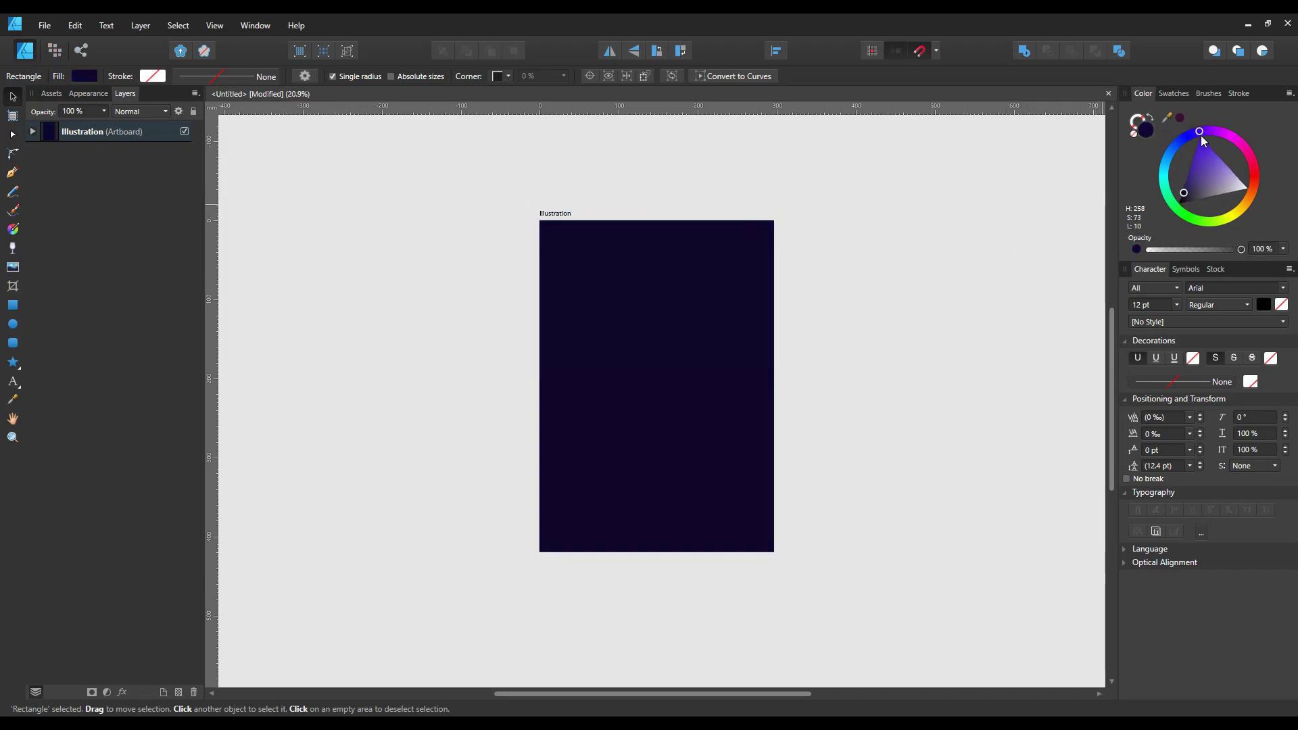
pyautogui.moveTo(1193, 135); pyautogui.dragTo(1206, 138)
pyautogui.click(890, 305)
pyautogui.keyDown('ctrl'); pyautogui.scroll(1, 891, 297); pyautogui.keyUp('ctrl')
pyautogui.keyDown('ctrl'); pyautogui.scroll(1, 906, 306); pyautogui.keyUp('ctrl')
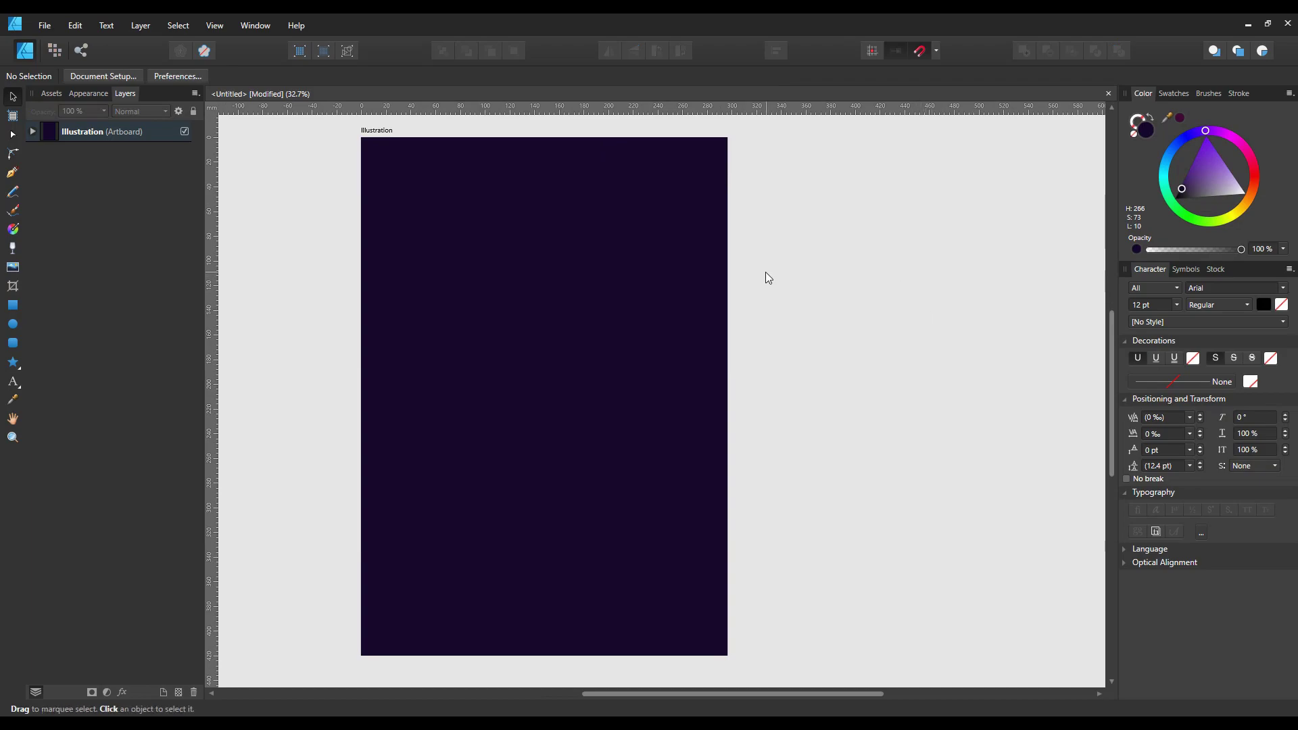
pyautogui.press('space')
pyautogui.keyDown('ctrl'); pyautogui.scroll(-2, 773, 282); pyautogui.keyUp('ctrl')
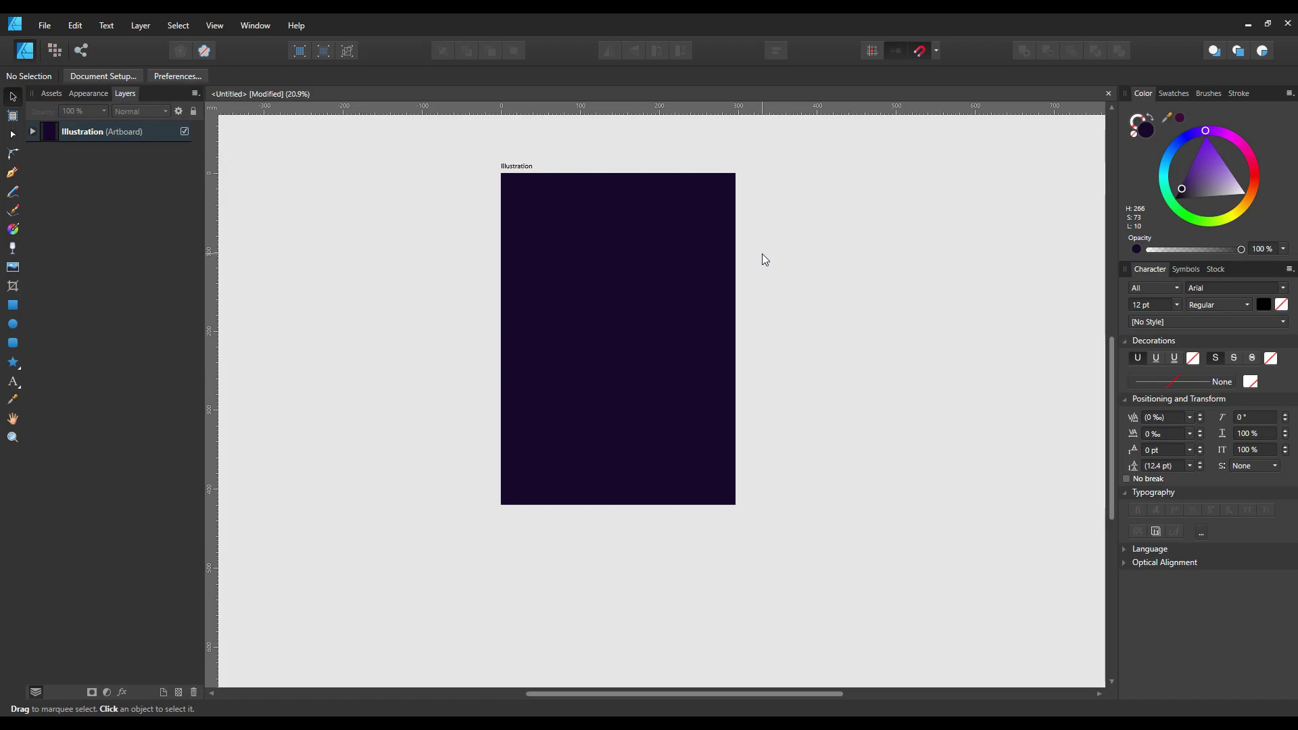
pyautogui.keyDown('ctrl'); pyautogui.scroll(2, 754, 252); pyautogui.keyUp('ctrl')
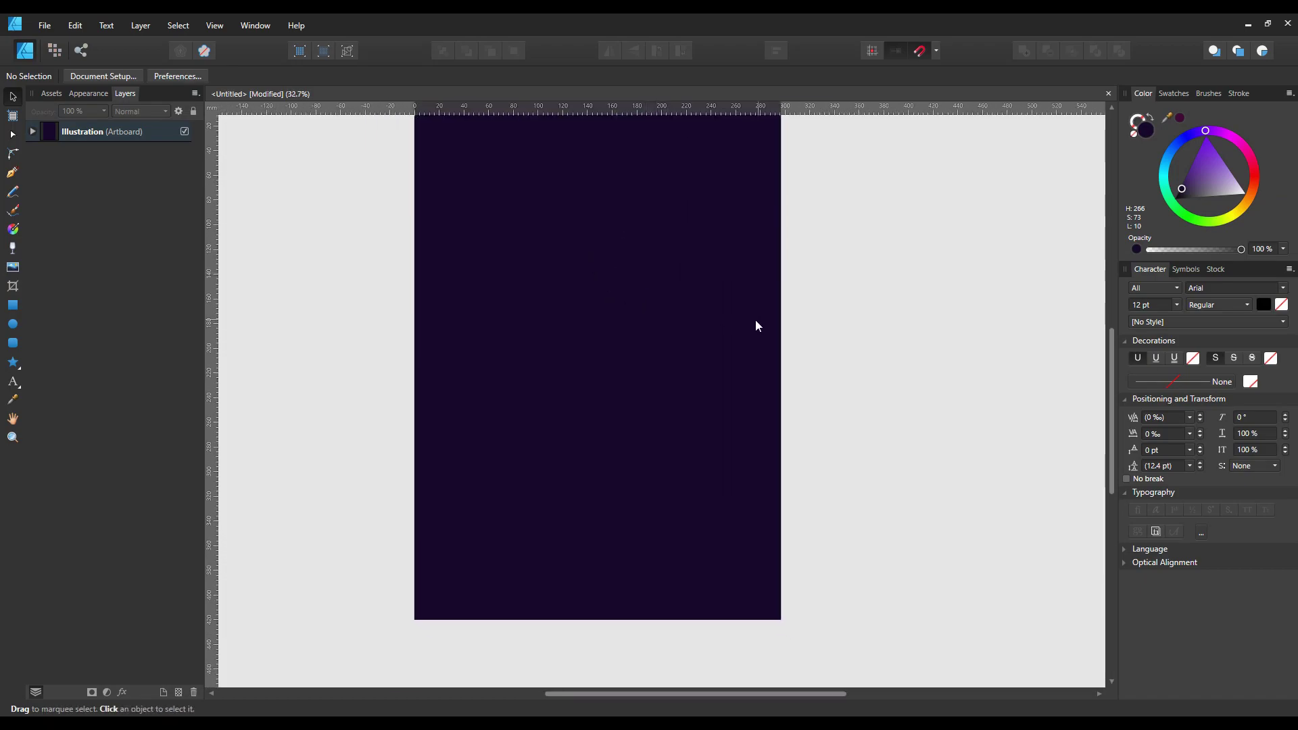
pyautogui.press('m')
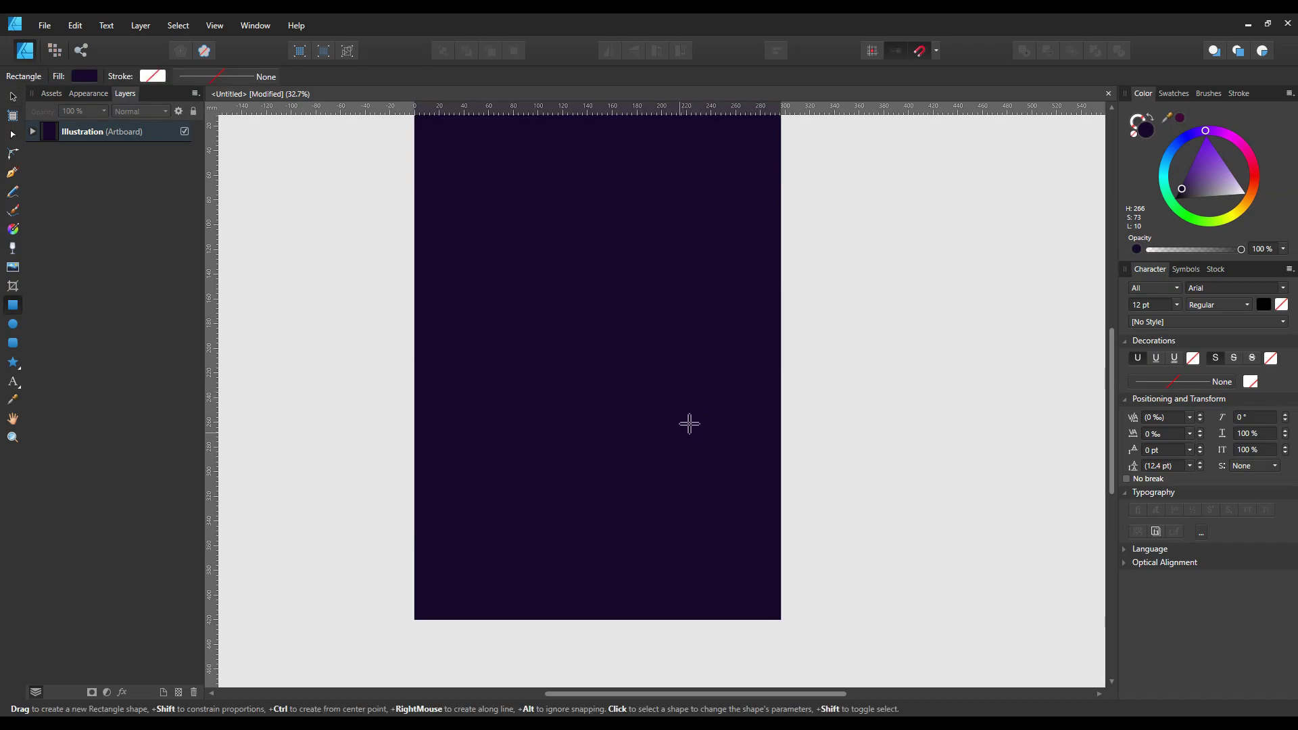
# Step: Draw a white circle in the artboard's lower right
pyautogui.press('e')
pyautogui.moveTo(643, 387)
pyautogui.mouseDown()
pyautogui.moveTo(753, 509)
pyautogui.moveTo(759, 502)
pyautogui.mouseUp()
pyautogui.moveTo(1226, 184); pyautogui.dragTo(1264, 213)
pyautogui.press('v')
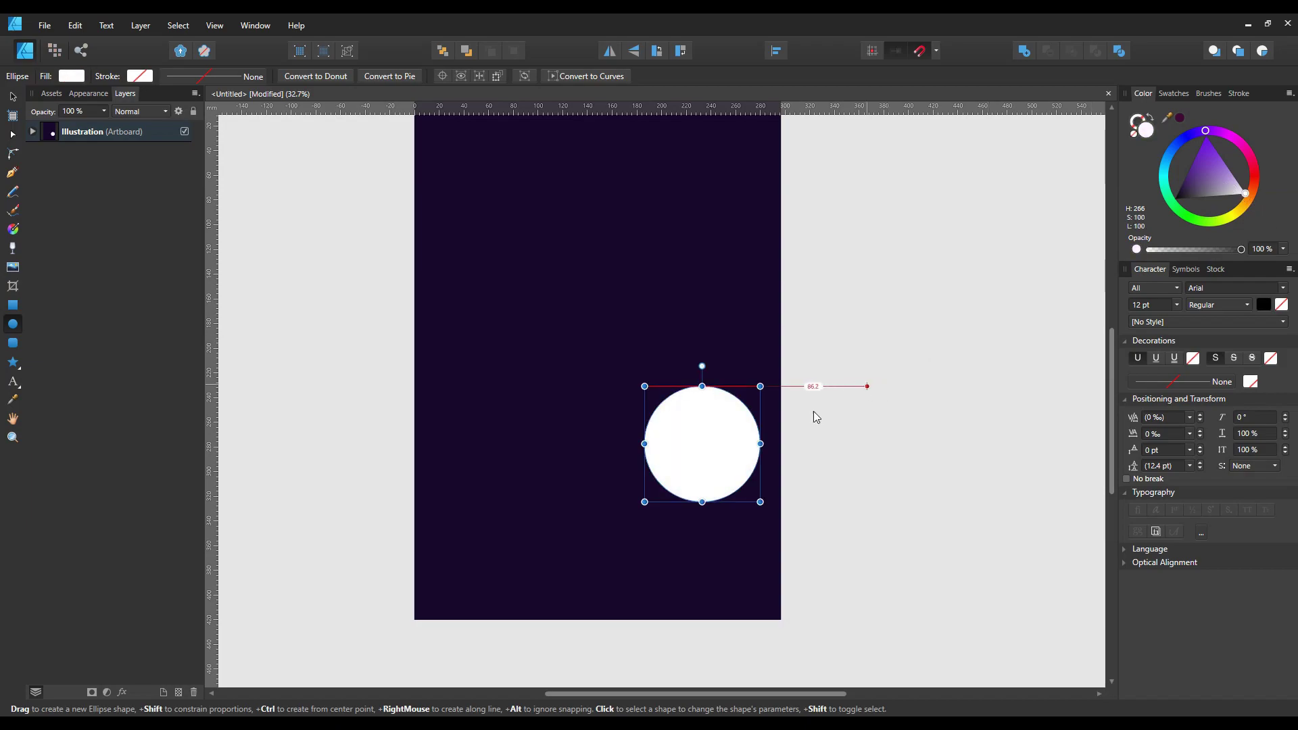
pyautogui.moveTo(717, 464); pyautogui.dragTo(709, 467)
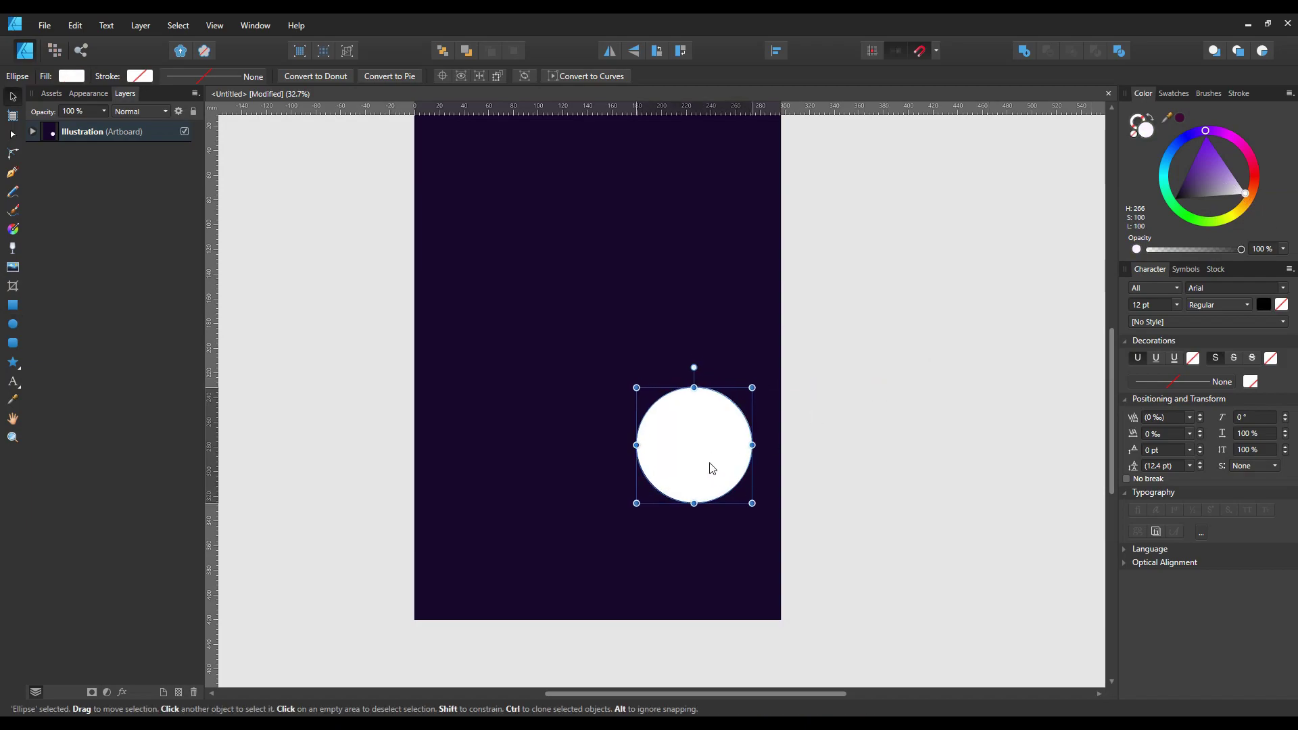
# Step: Fill the circle's nested inner copy with the sampled background purple
pyautogui.click(32, 131)
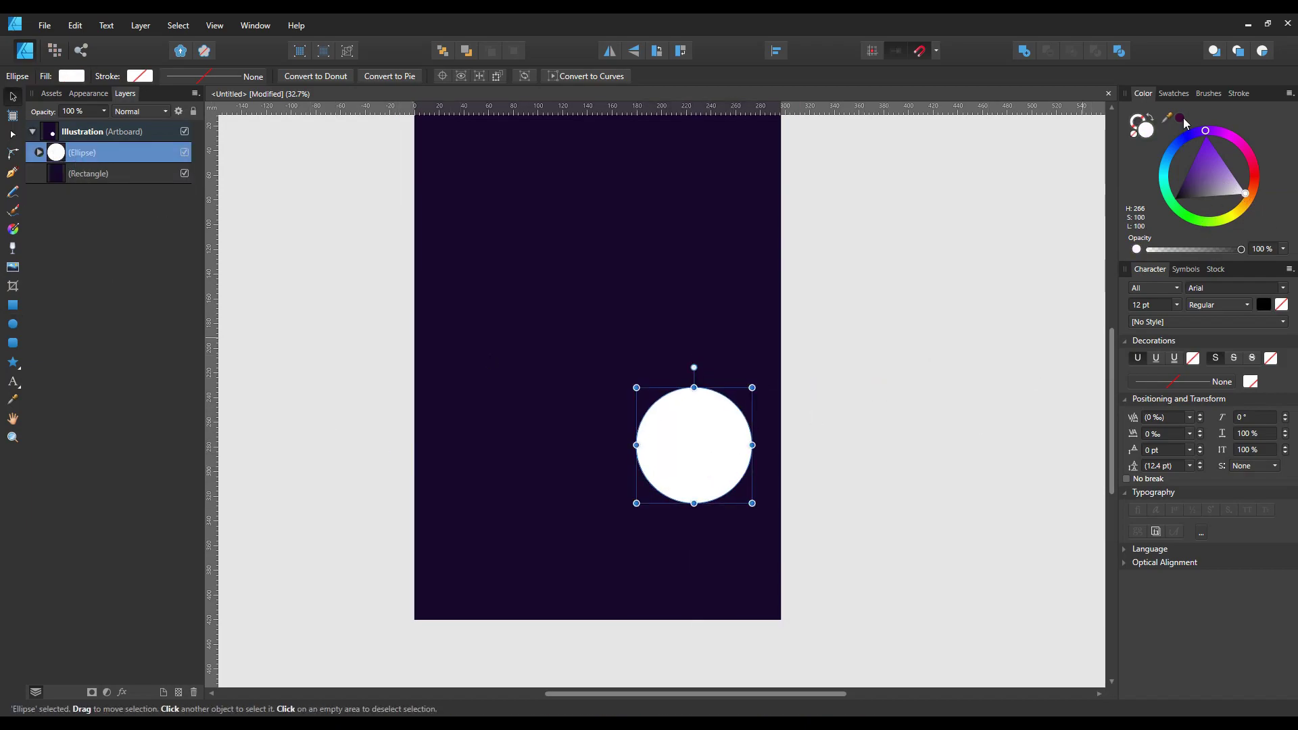
pyautogui.click(1181, 118)
pyautogui.click(38, 153)
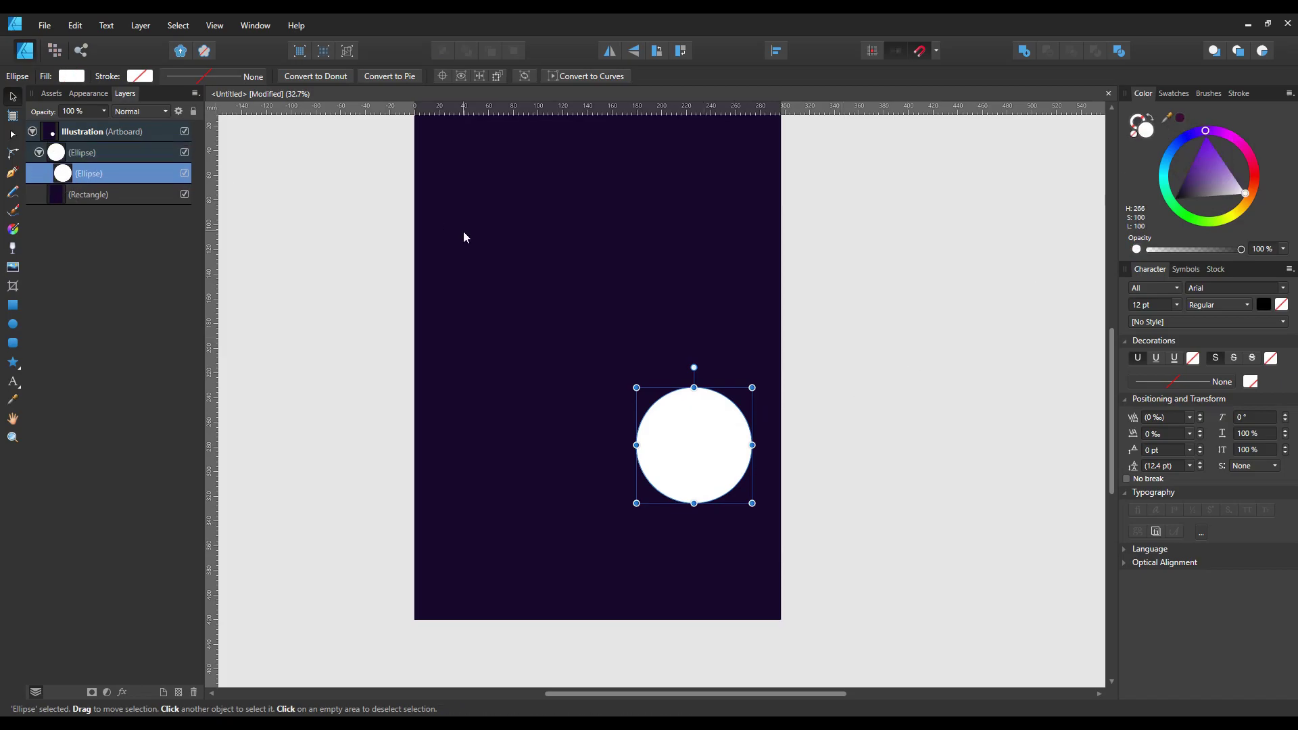
pyautogui.moveTo(1167, 118); pyautogui.dragTo(727, 271)
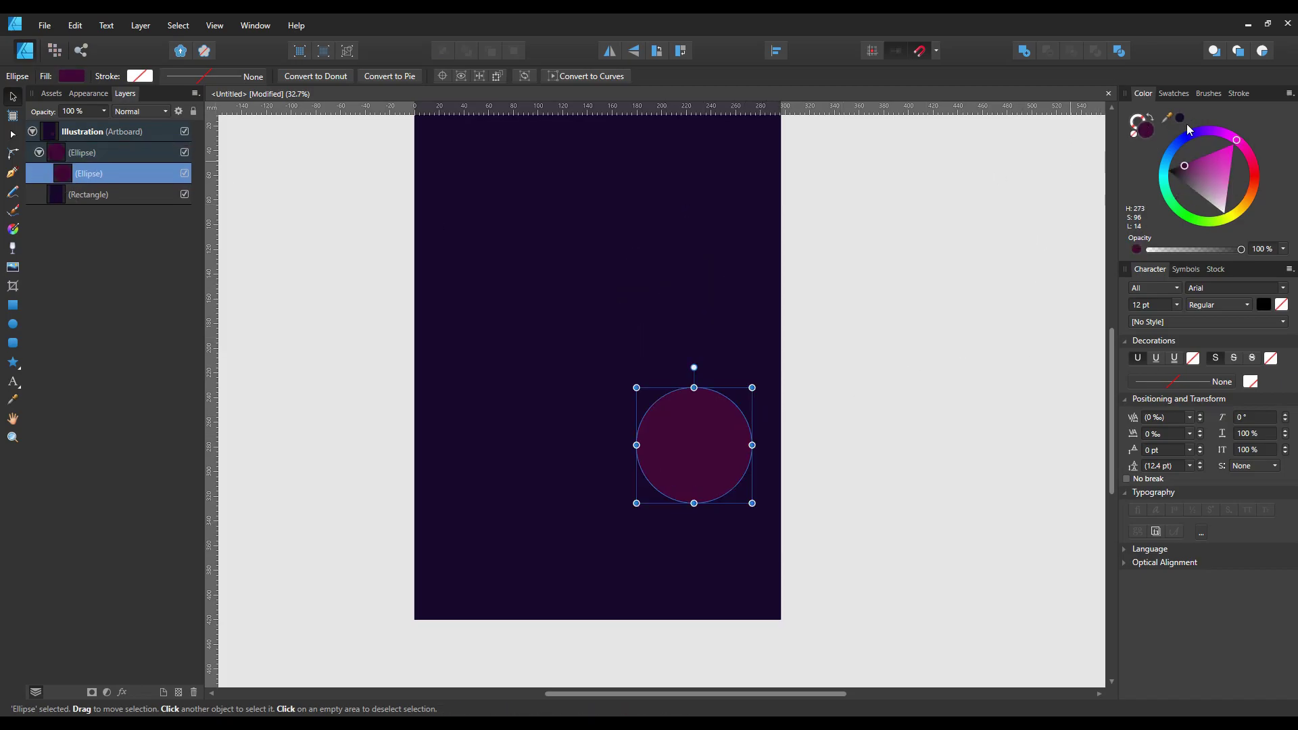
# Step: Save the background purple as a global swatch and nudge the inner circle down
pyautogui.click(1179, 119)
pyautogui.rightClick(730, 295)
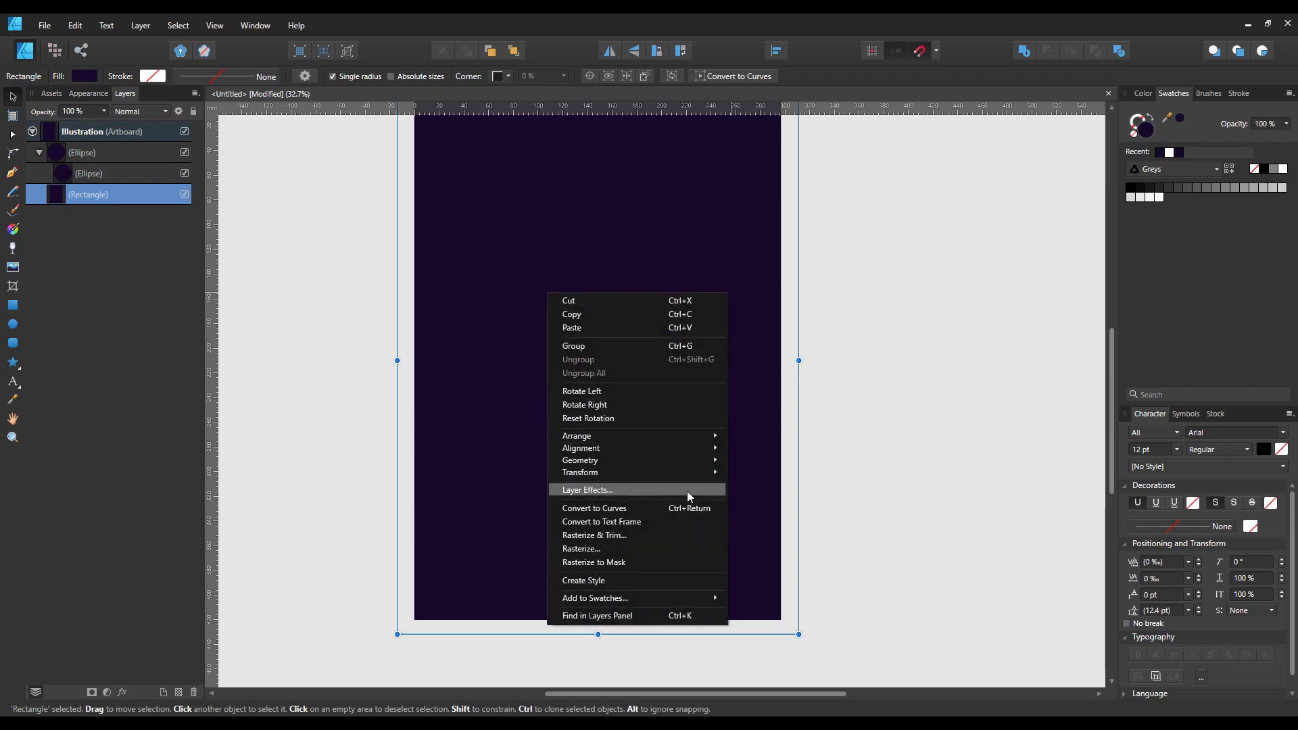
pyautogui.moveTo(595, 598)
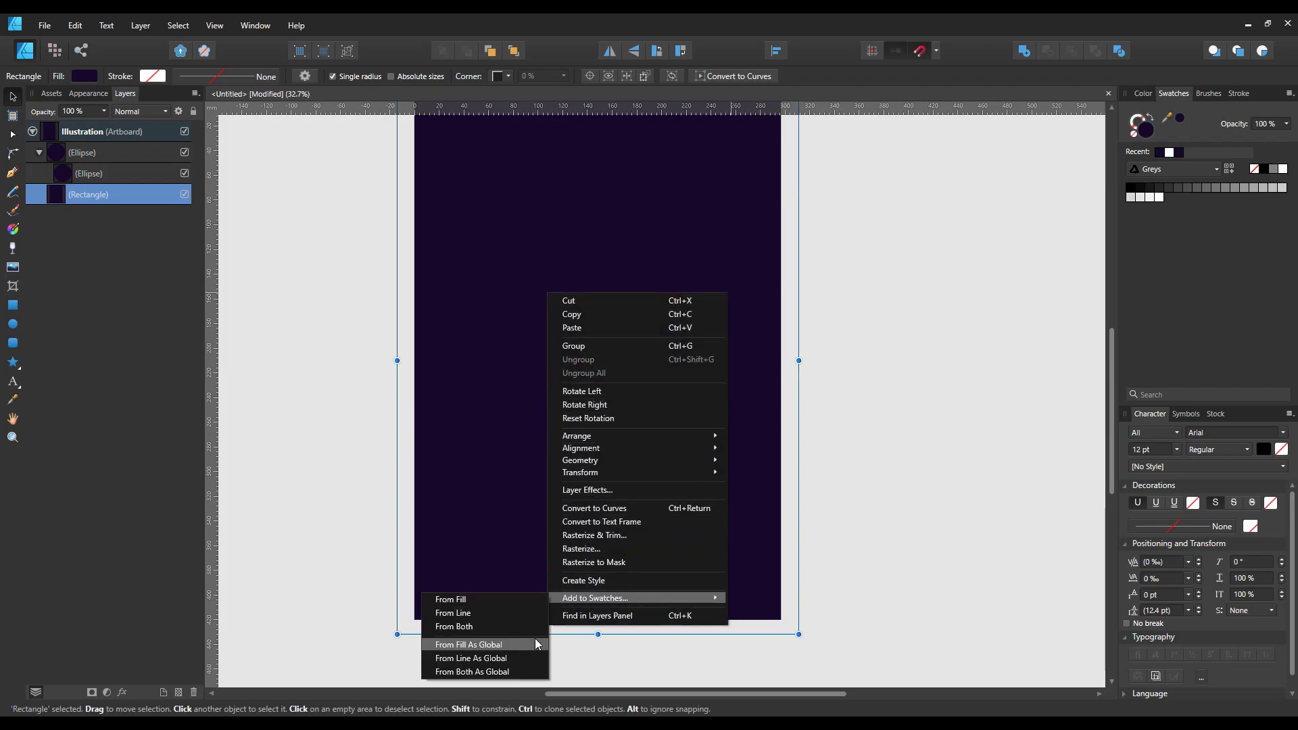
pyautogui.click(536, 644)
pyautogui.click(715, 441)
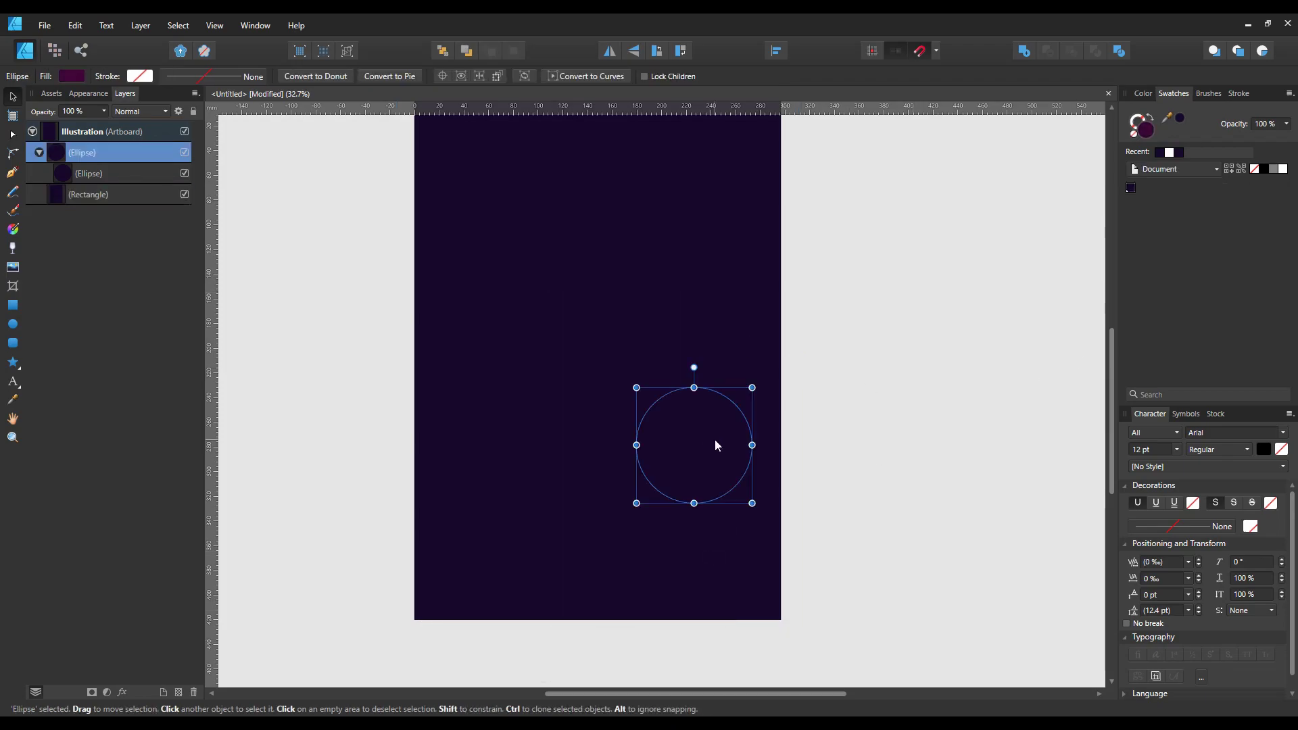
pyautogui.moveTo(717, 456); pyautogui.dragTo(718, 462)
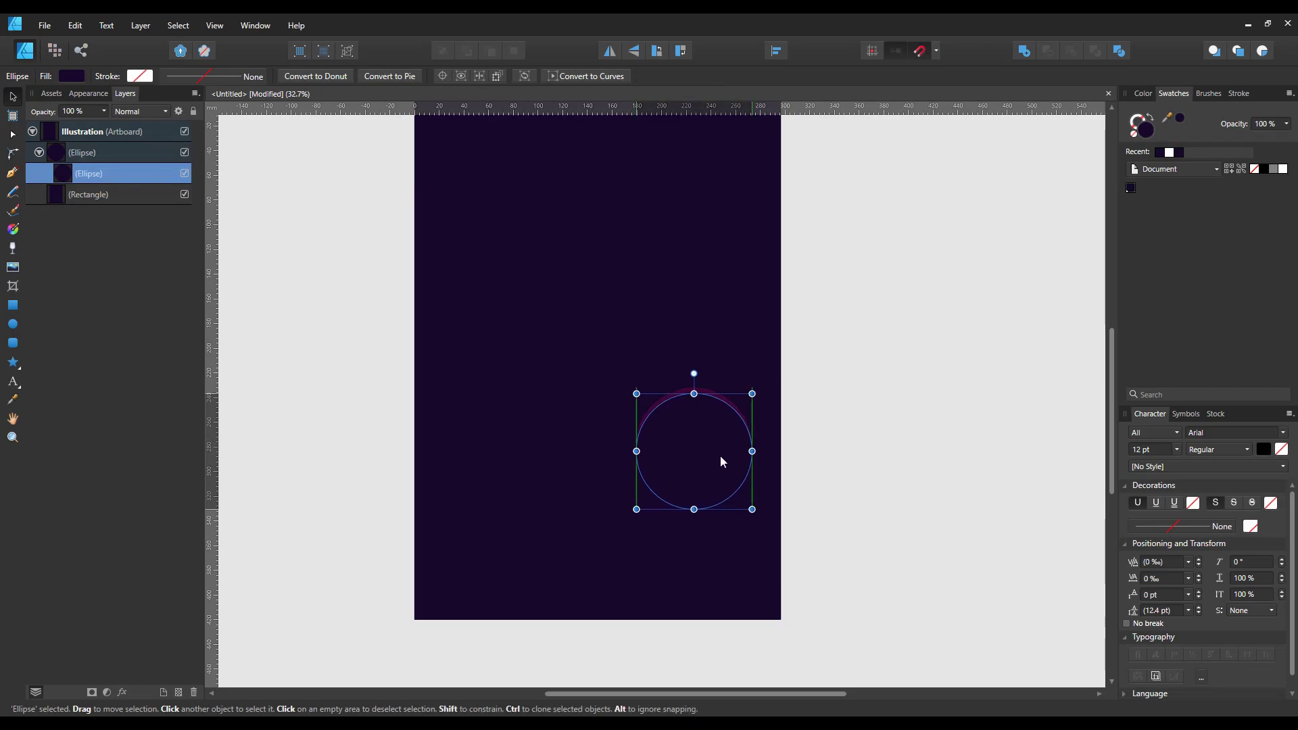
# Step: Make the outer circle white and enlarge and shift the inner purple circle down, leaving a thin top crescent
pyautogui.click(149, 152)
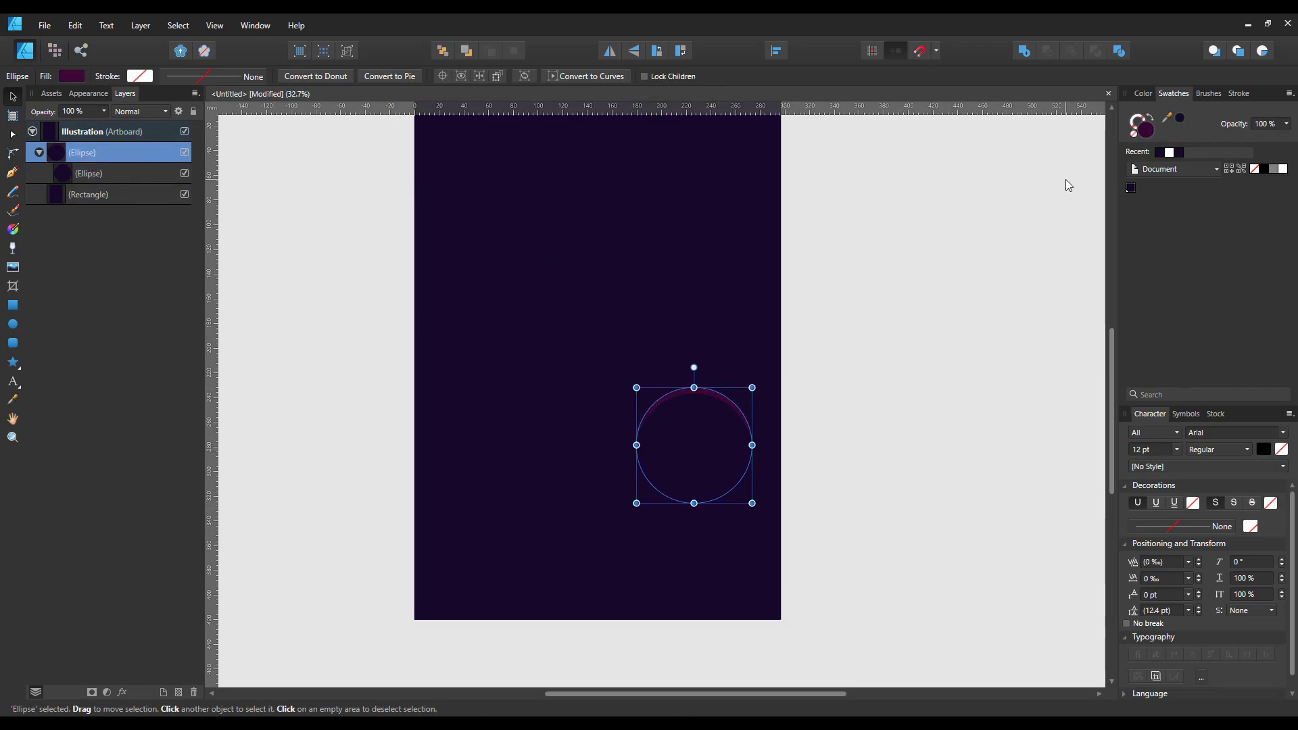
pyautogui.click(1143, 94)
pyautogui.click(1223, 214)
pyautogui.scroll(3, 718, 463)
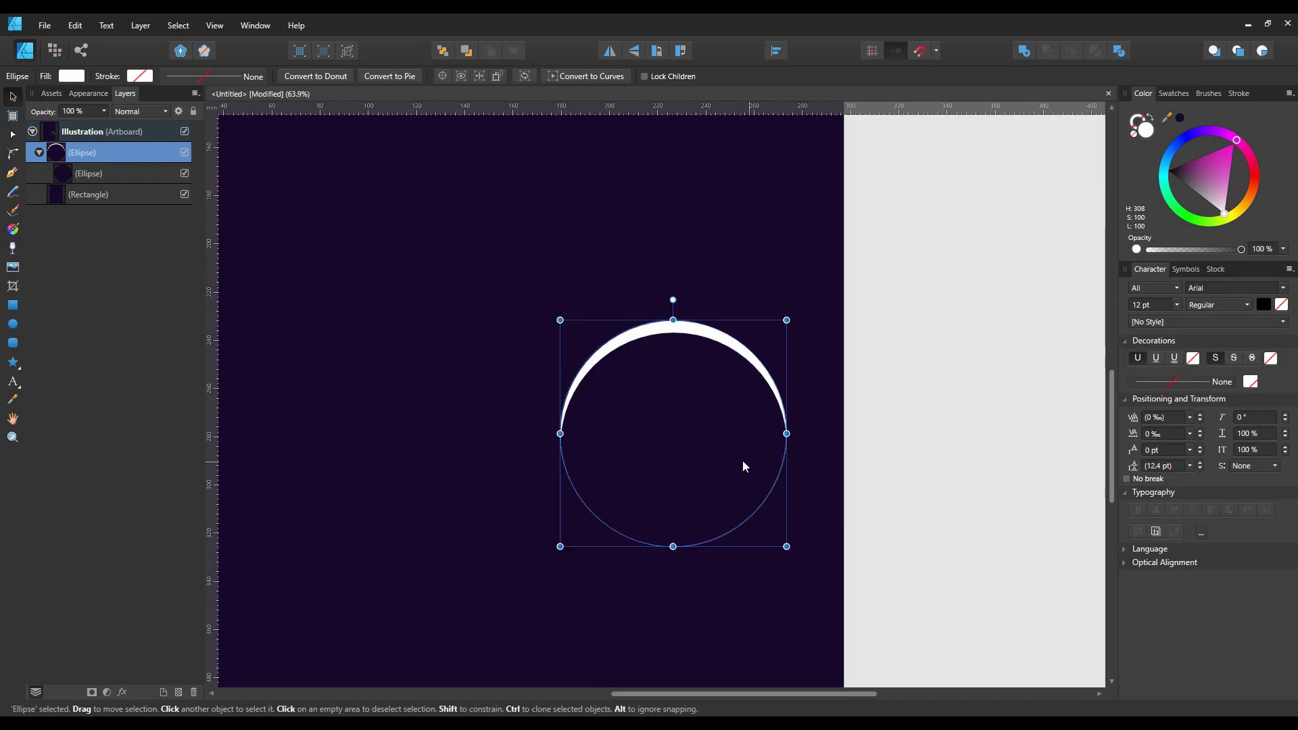
pyautogui.moveTo(743, 460); pyautogui.dragTo(748, 464)
pyautogui.moveTo(792, 328); pyautogui.dragTo(803, 331)
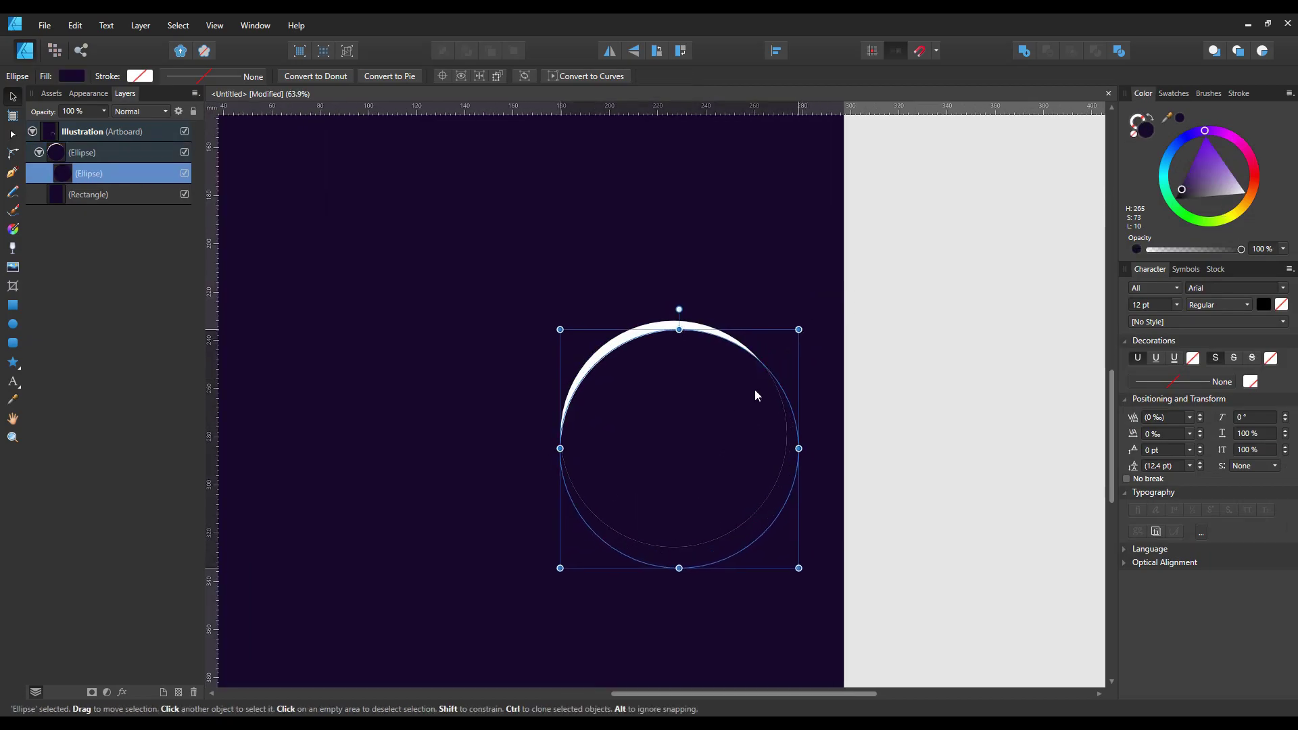
pyautogui.scroll(-3, 754, 391)
pyautogui.moveTo(755, 409); pyautogui.dragTo(744, 398)
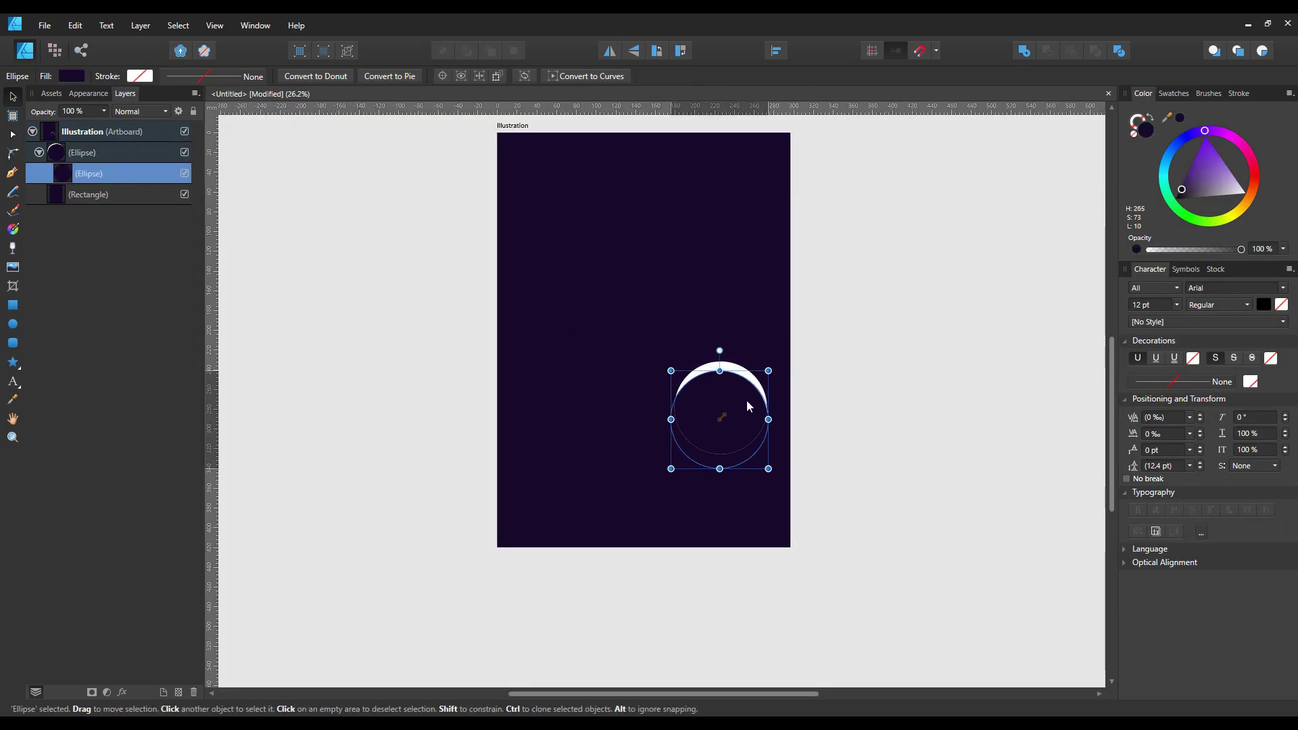
pyautogui.scroll(-2, 753, 341)
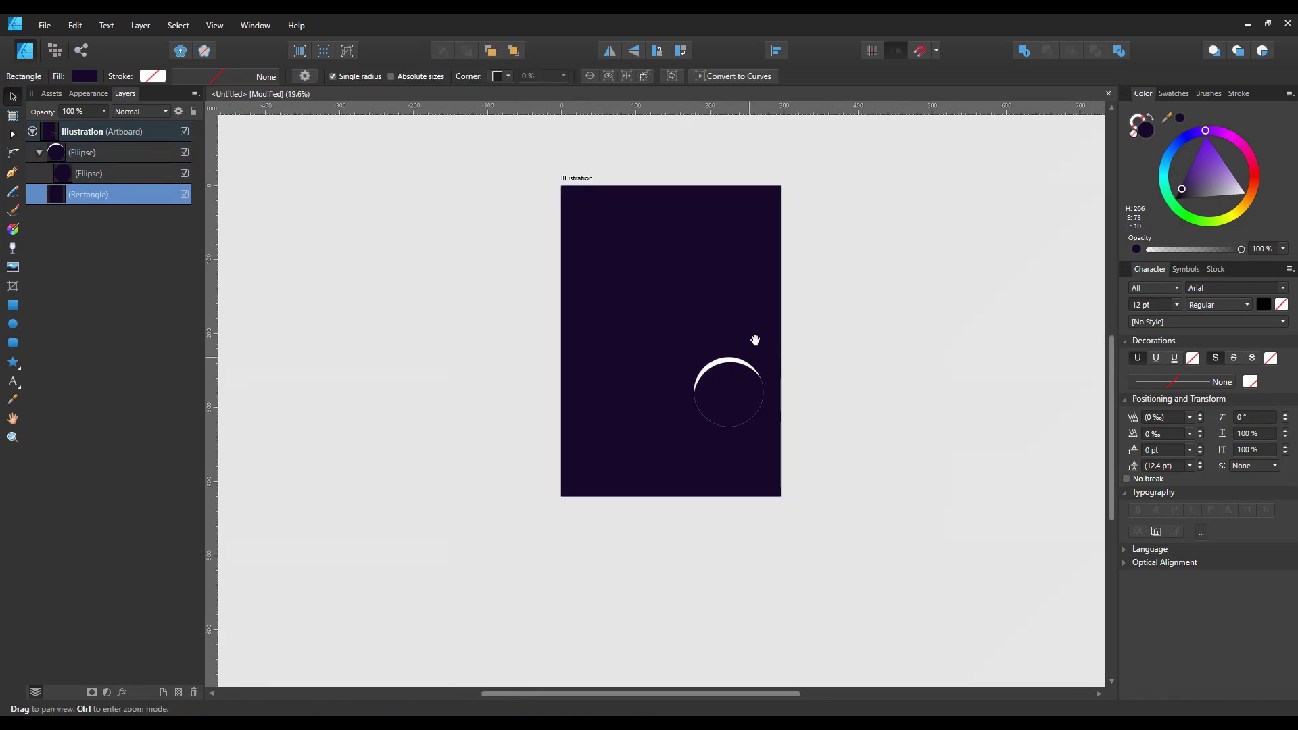
pyautogui.scroll(2, 718, 385)
pyautogui.click(94, 153)
pyautogui.write('Planet 01')
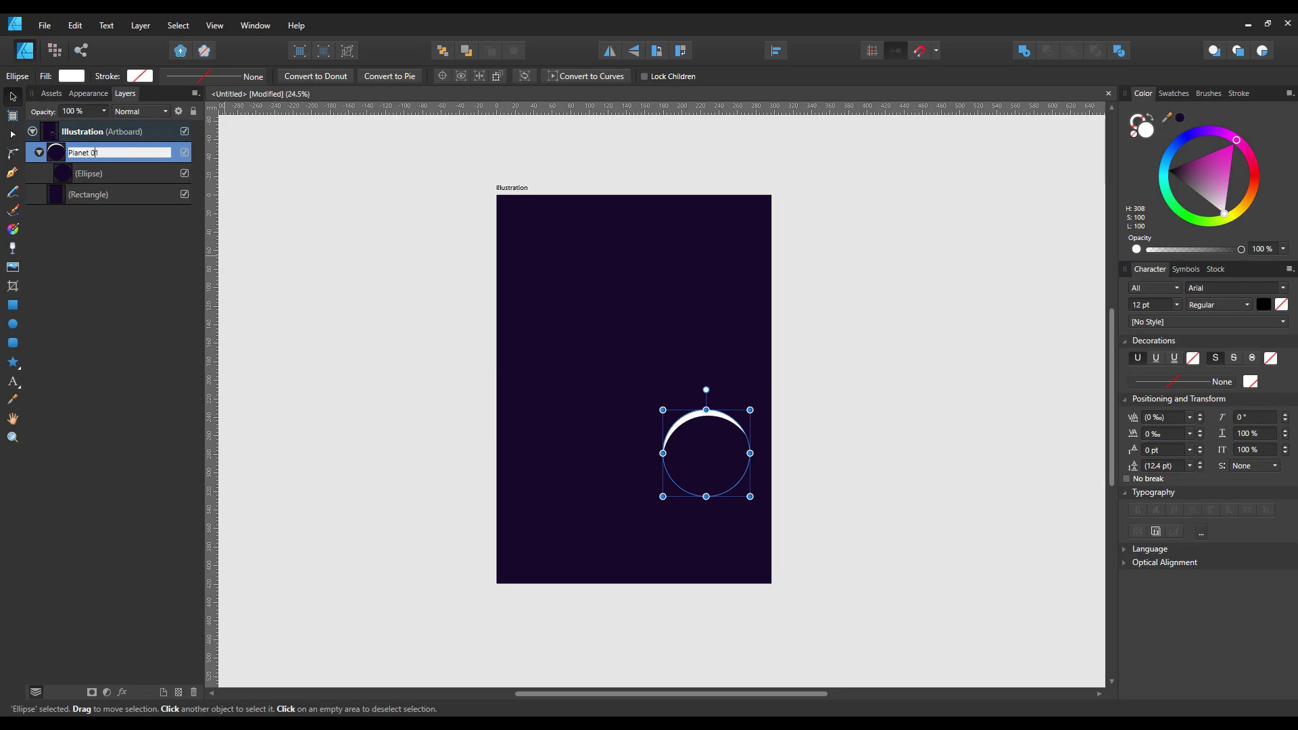
# Step: Name the planet 'Planet 01', then duplicate it to the upper left and rotate the copy
pyautogui.press('Return')
pyautogui.moveTo(714, 454); pyautogui.dragTo(557, 398)
pyautogui.moveTo(549, 334); pyautogui.dragTo(563, 349)
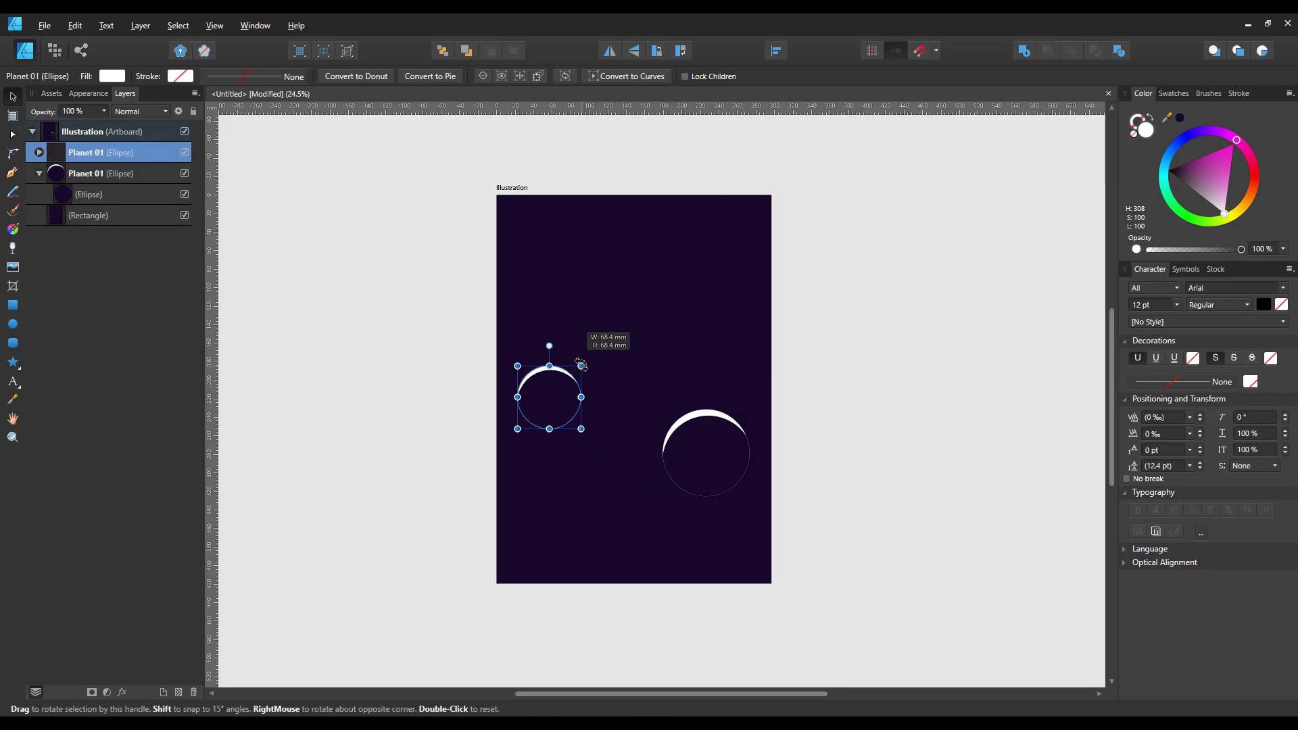
pyautogui.doubleClick(555, 395)
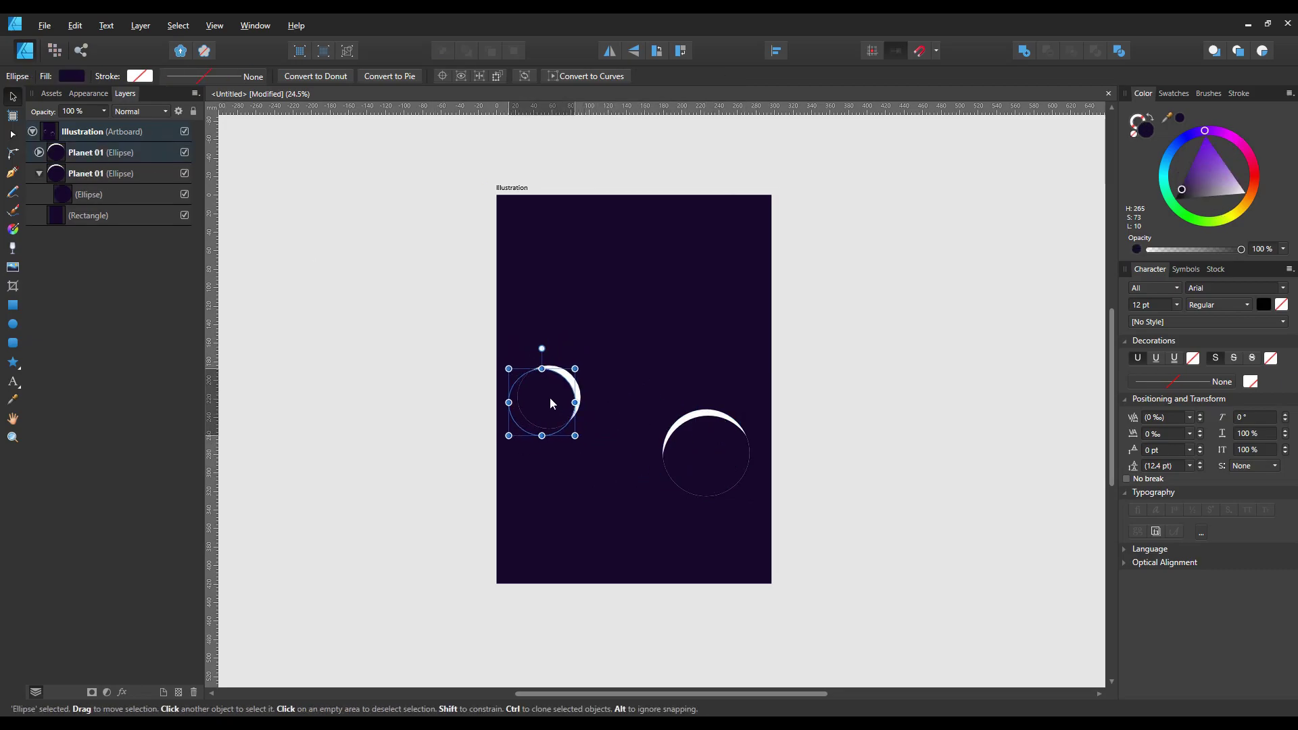
pyautogui.click(611, 384)
pyautogui.scroll(2, 618, 386)
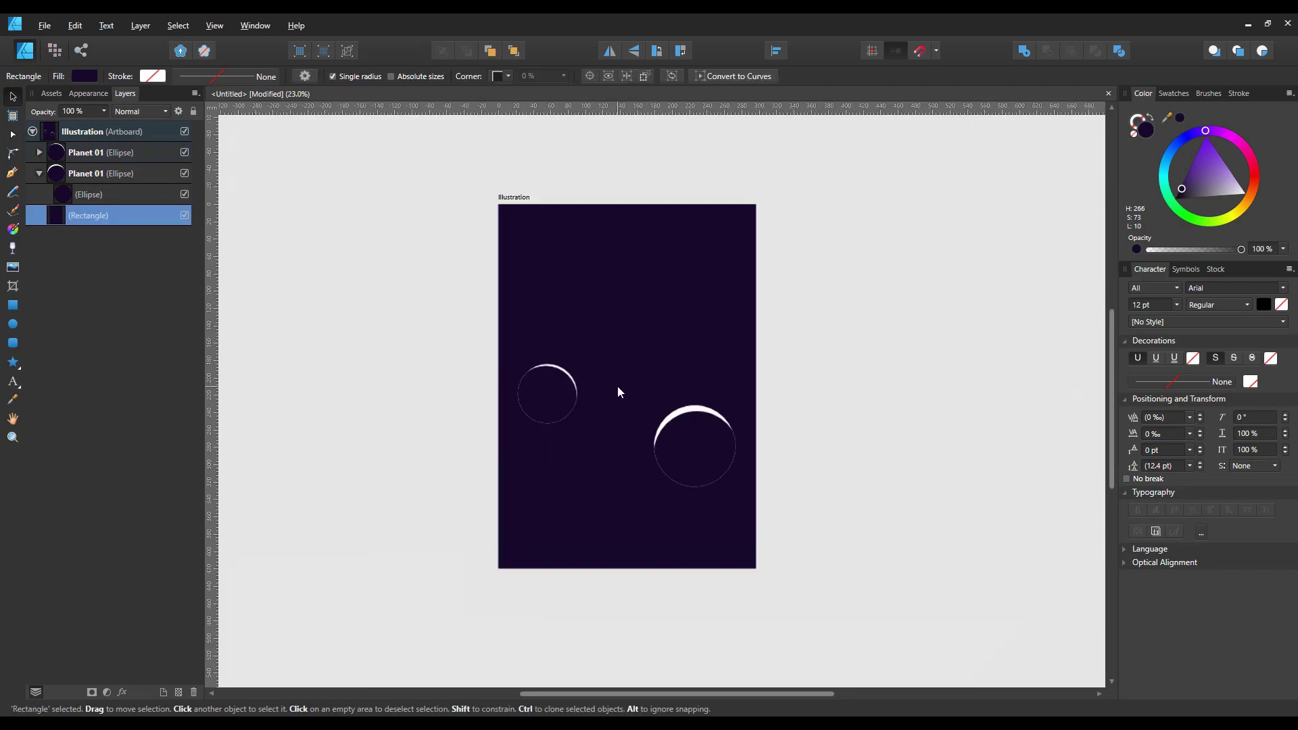
pyautogui.scroll(-1, 679, 400)
# Step: Rename the left planet's layer to 'Planet 02'
pyautogui.click(696, 461)
pyautogui.scroll(-1, 696, 460)
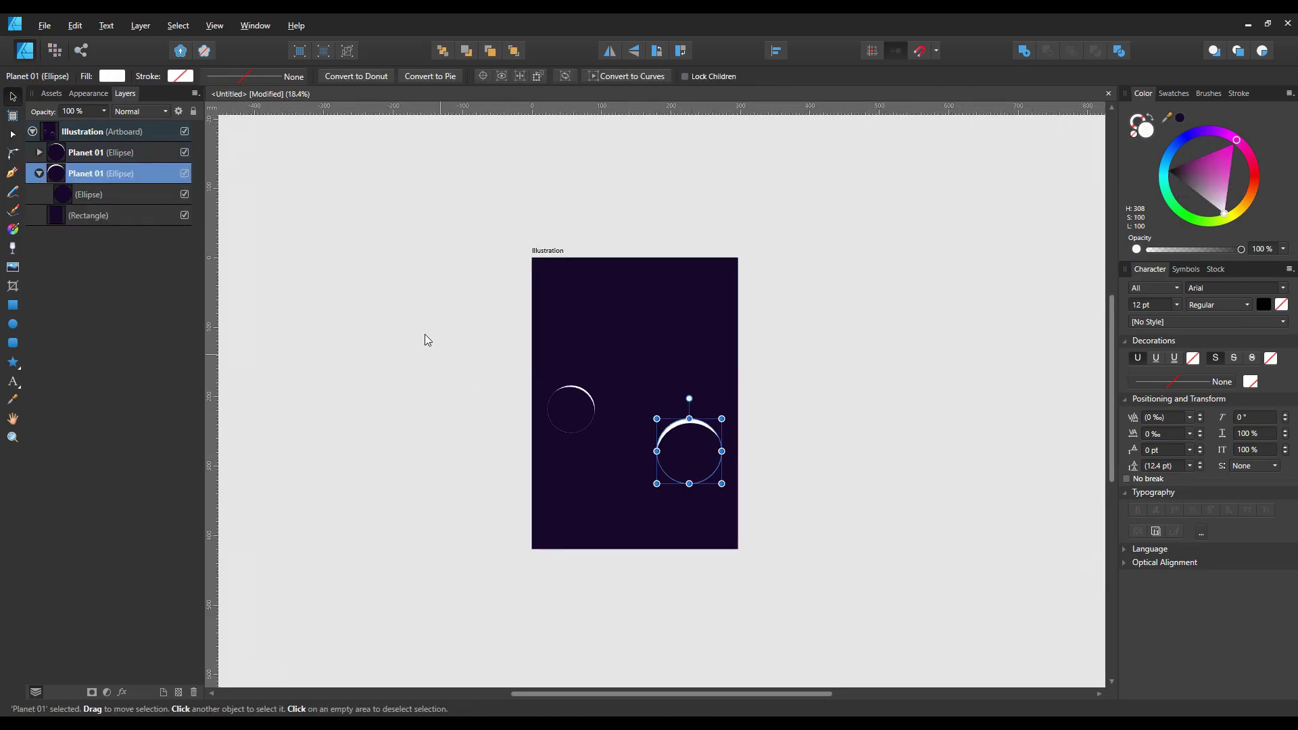
pyautogui.click(116, 153)
pyautogui.press('Return')
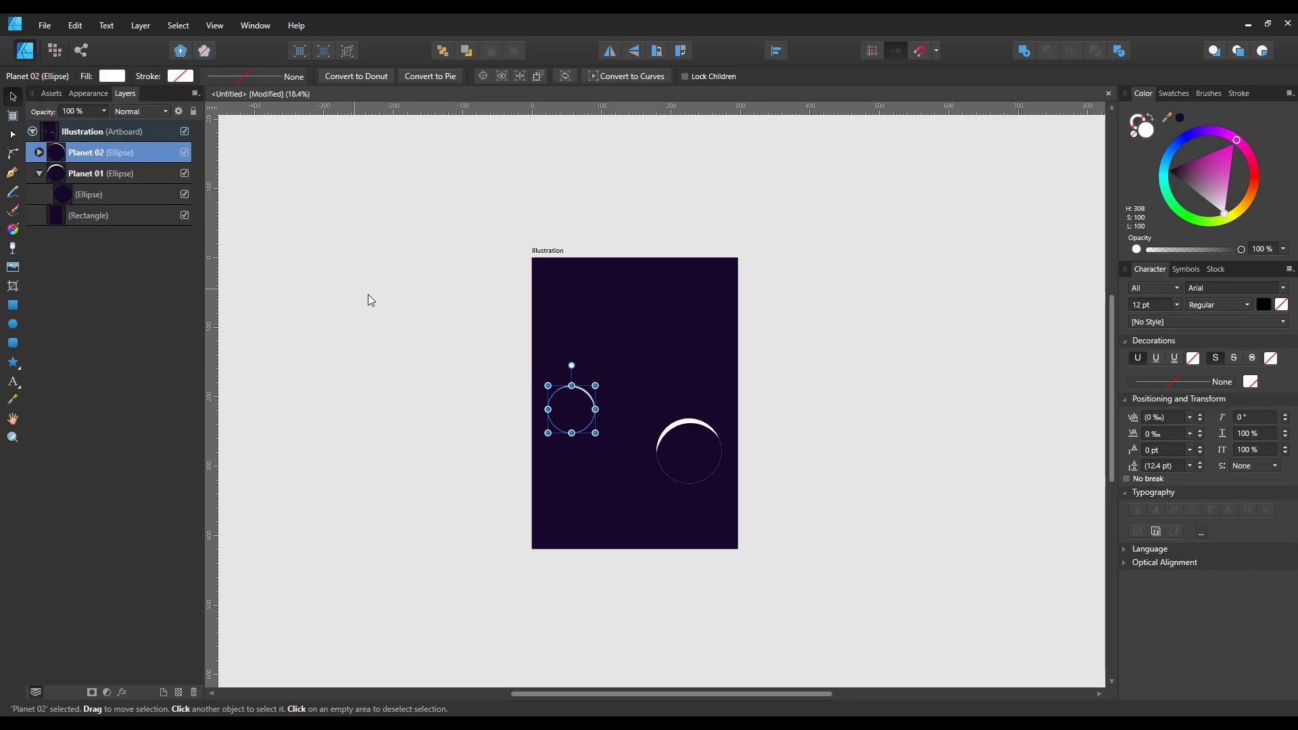
pyautogui.click(368, 294)
pyautogui.scroll(1, 499, 342)
pyautogui.scroll(2, 504, 346)
pyautogui.scroll(2, 522, 358)
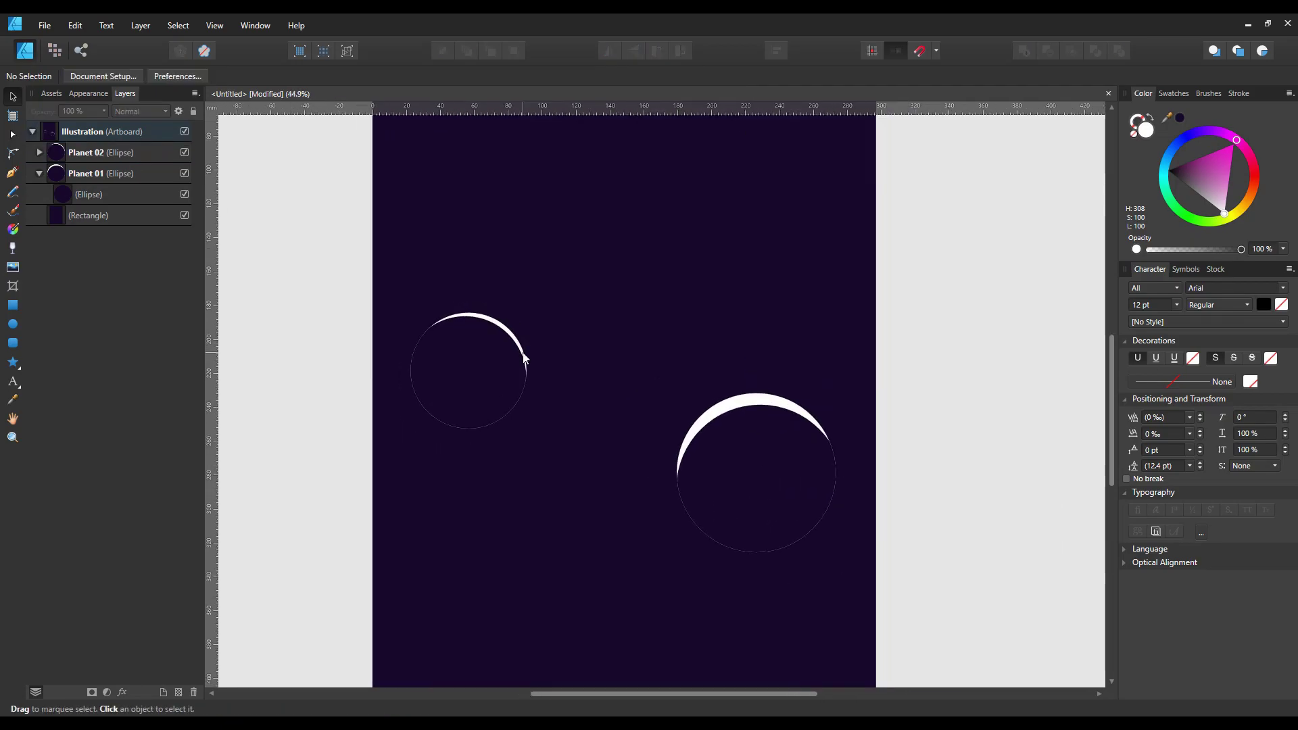
pyautogui.scroll(-1, 478, 395)
pyautogui.scroll(-3, 593, 399)
pyautogui.scroll(-1, 696, 423)
pyautogui.scroll(2, 699, 424)
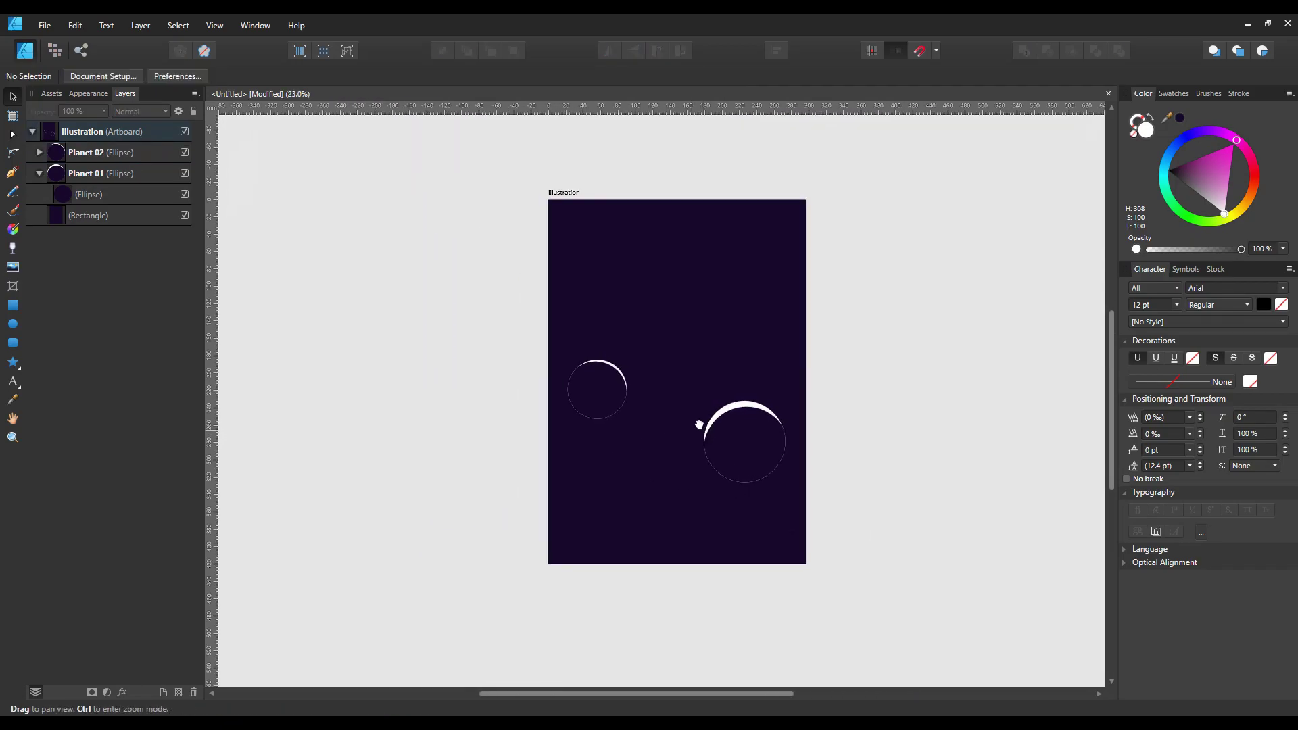
pyautogui.scroll(1, 699, 424)
# Step: Copy the right planet into a huge planet along the bottom with a thinner crescent
pyautogui.click(778, 450)
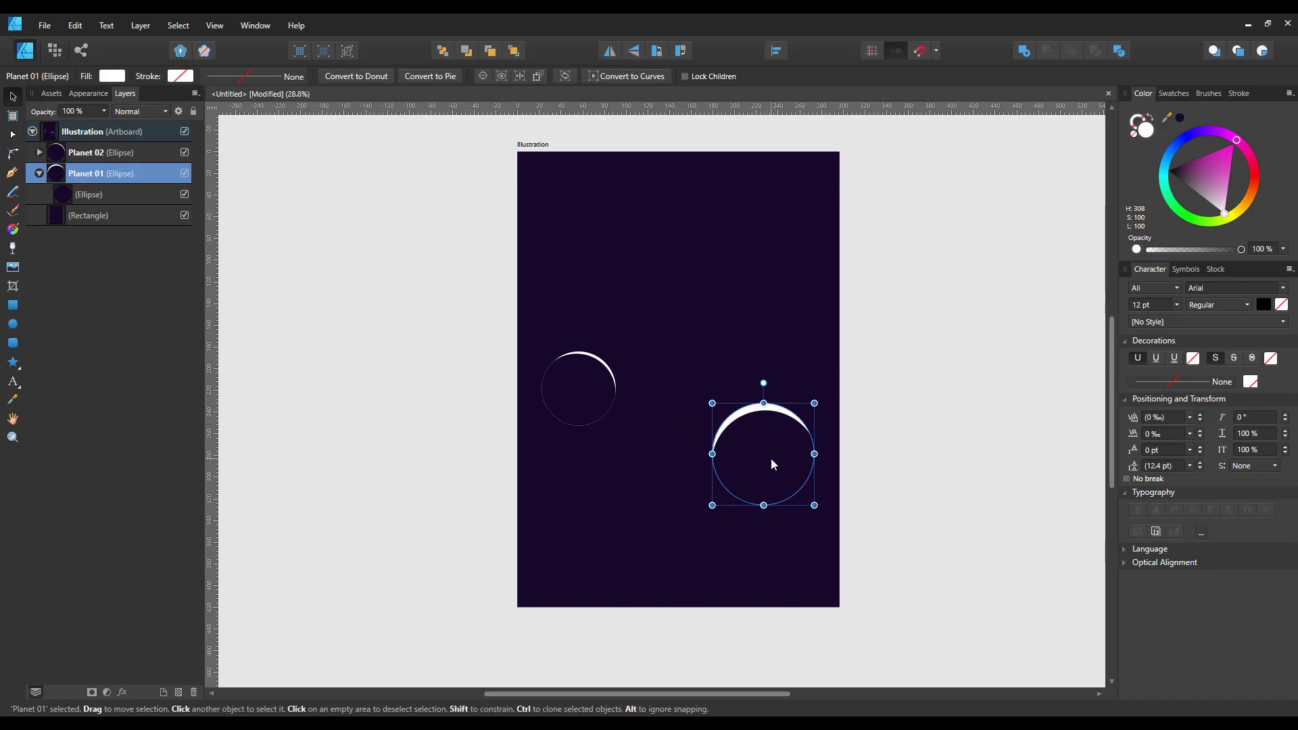
pyautogui.moveTo(770, 458); pyautogui.dragTo(773, 340)
pyautogui.moveTo(765, 384)
pyautogui.mouseDown()
pyautogui.moveTo(703, 538)
pyautogui.moveTo(837, 433)
pyautogui.mouseUp()
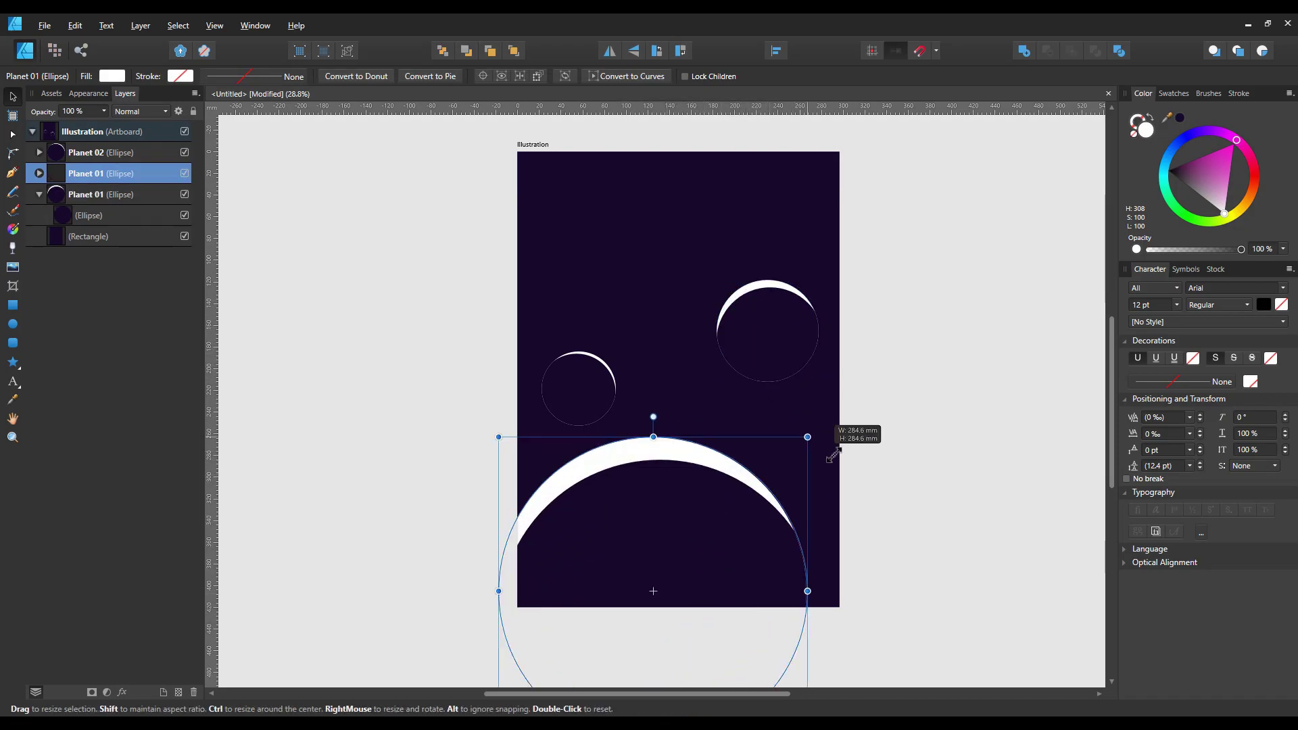
pyautogui.doubleClick(724, 547)
pyautogui.moveTo(716, 546); pyautogui.dragTo(716, 539)
pyautogui.click(738, 417)
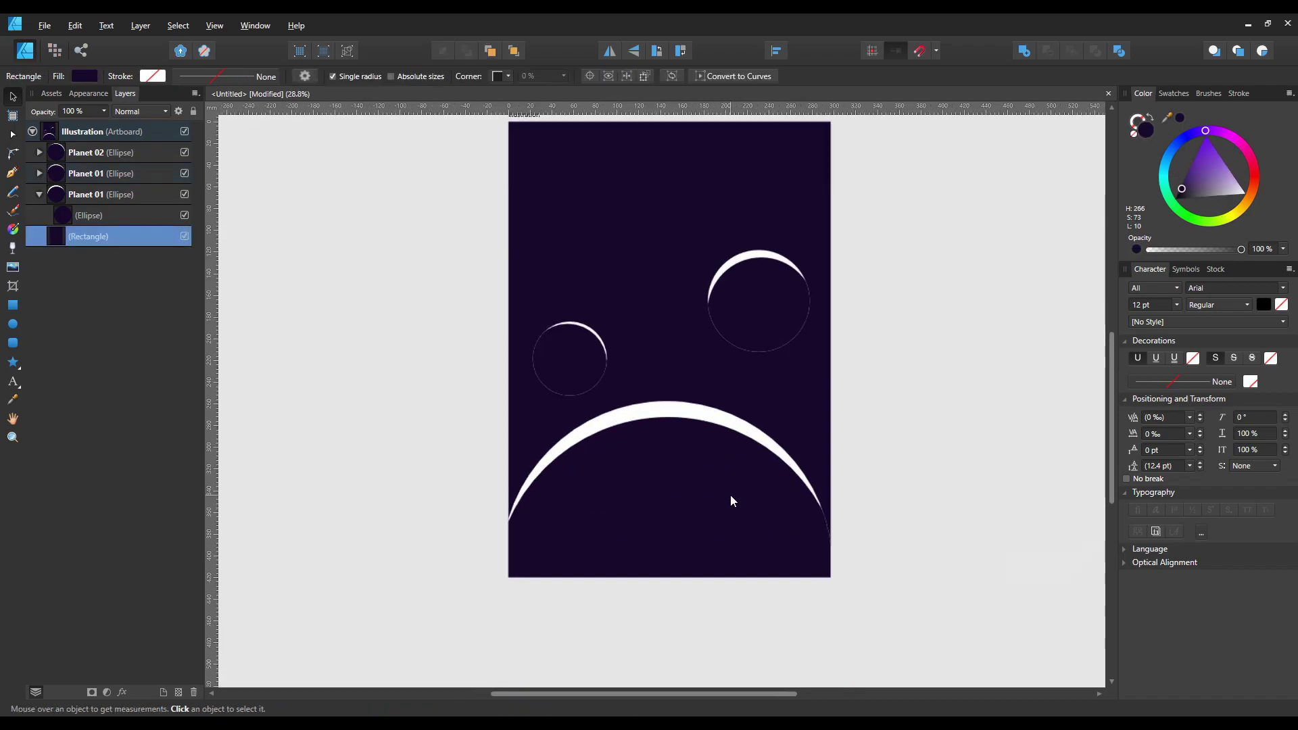
pyautogui.scroll(2, 730, 495)
pyautogui.click(688, 486)
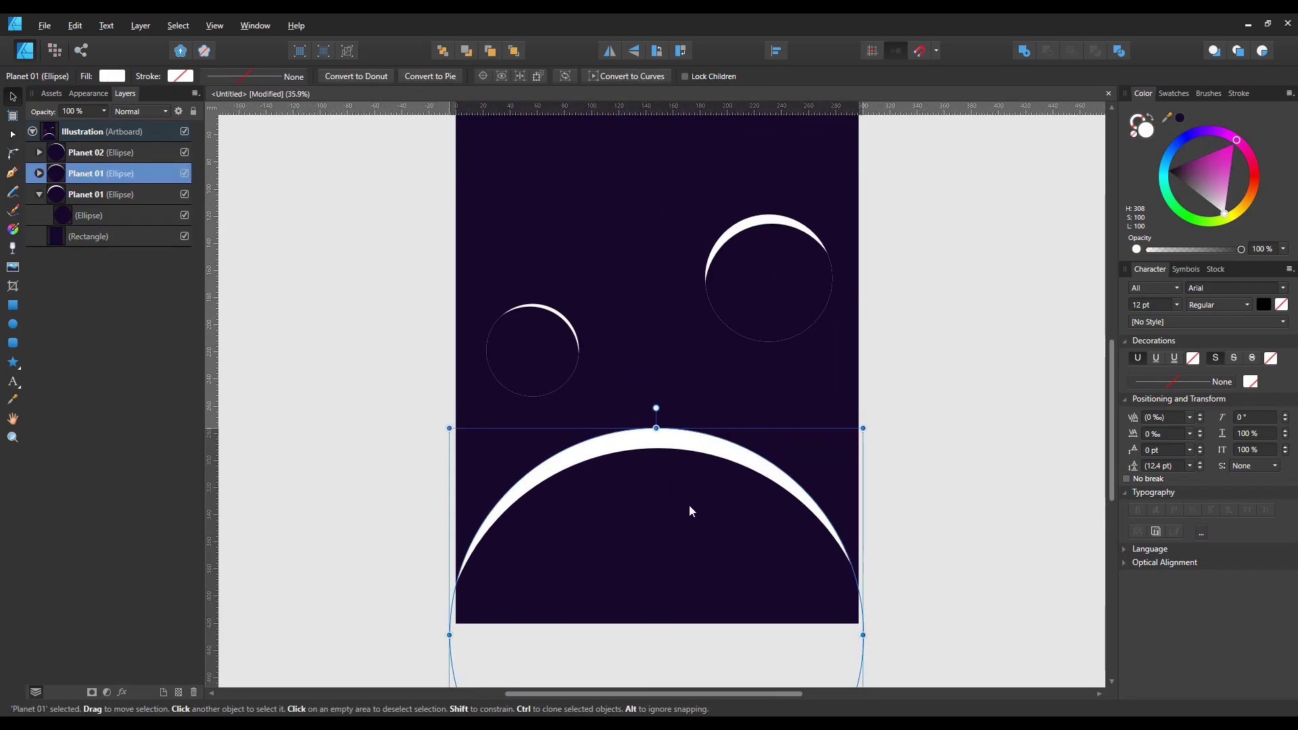
pyautogui.click(901, 502)
pyautogui.scroll(-2, 772, 482)
pyautogui.scroll(2, 770, 415)
# Step: Copy the right planet to the upper left and shrink it into a small moon
pyautogui.moveTo(770, 422); pyautogui.dragTo(571, 265)
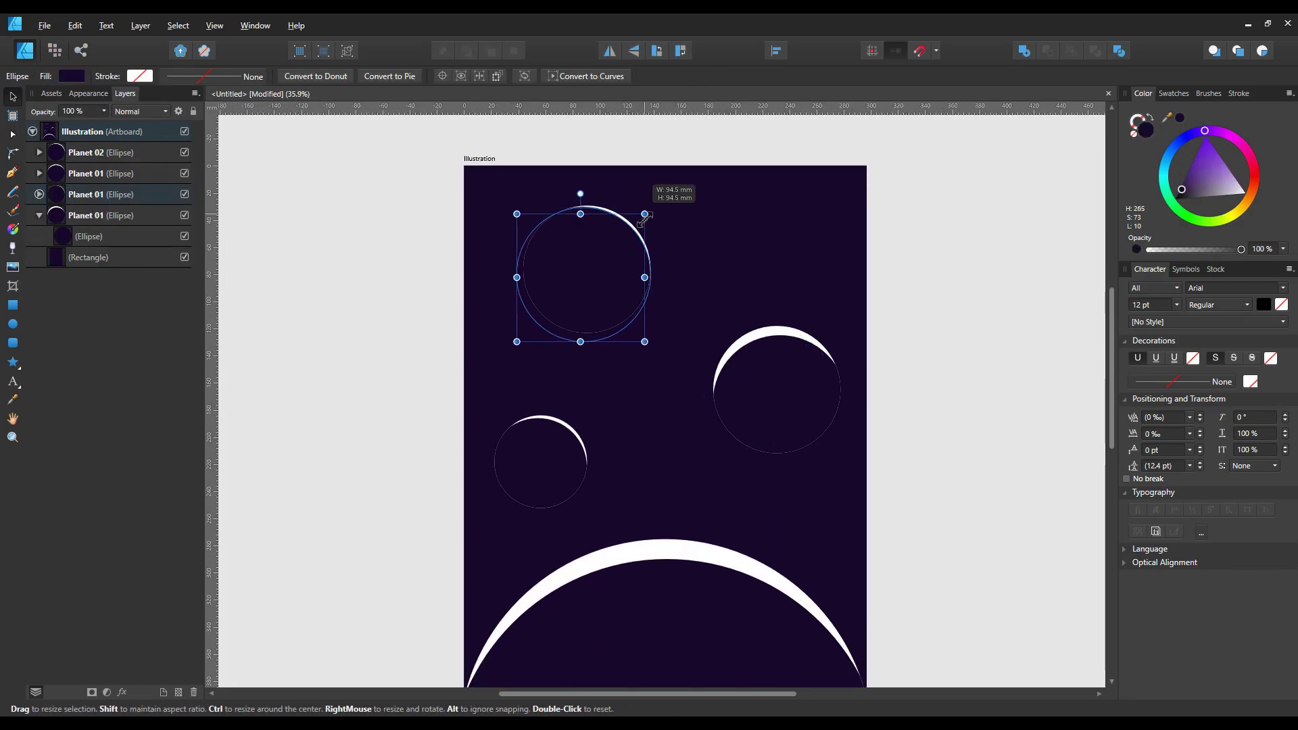
pyautogui.moveTo(650, 208); pyautogui.dragTo(597, 259)
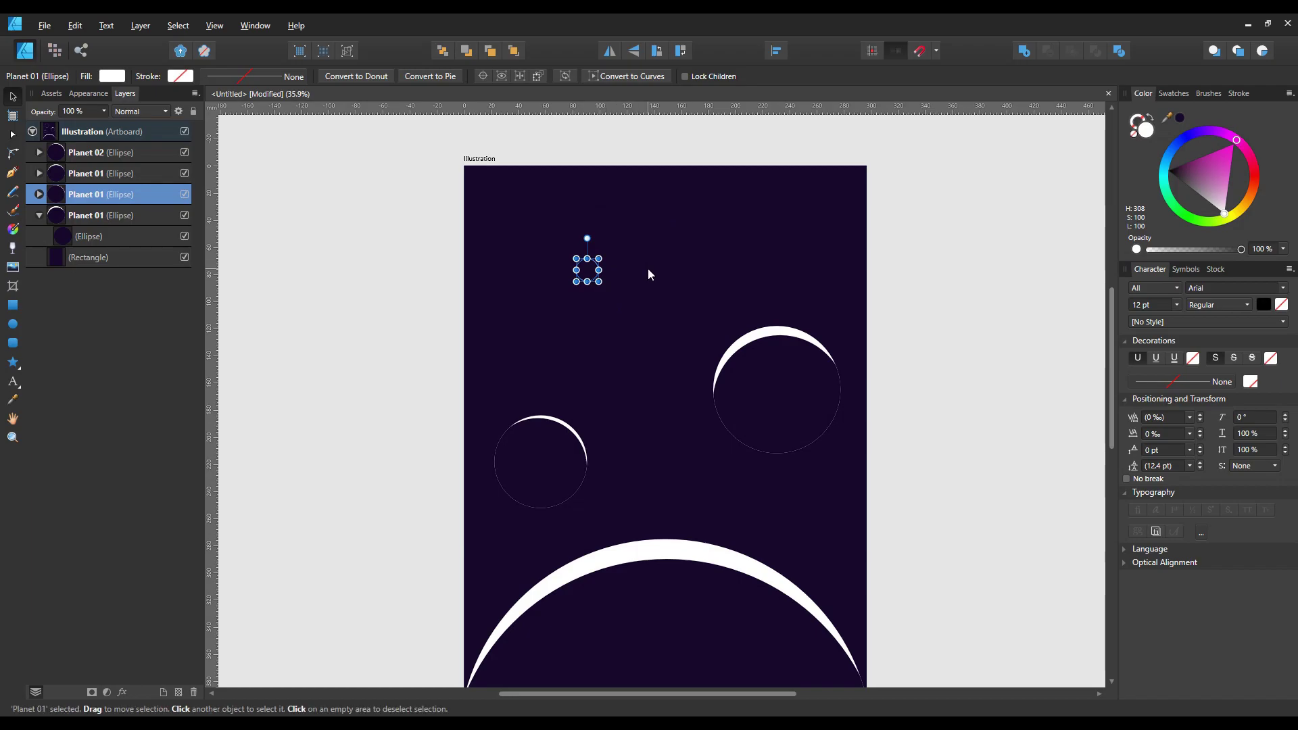
pyautogui.scroll(2, 647, 275)
pyautogui.click(631, 310)
pyautogui.hotkey('ctrl', 'z')
pyautogui.click(556, 308)
pyautogui.scroll(-2, 556, 308)
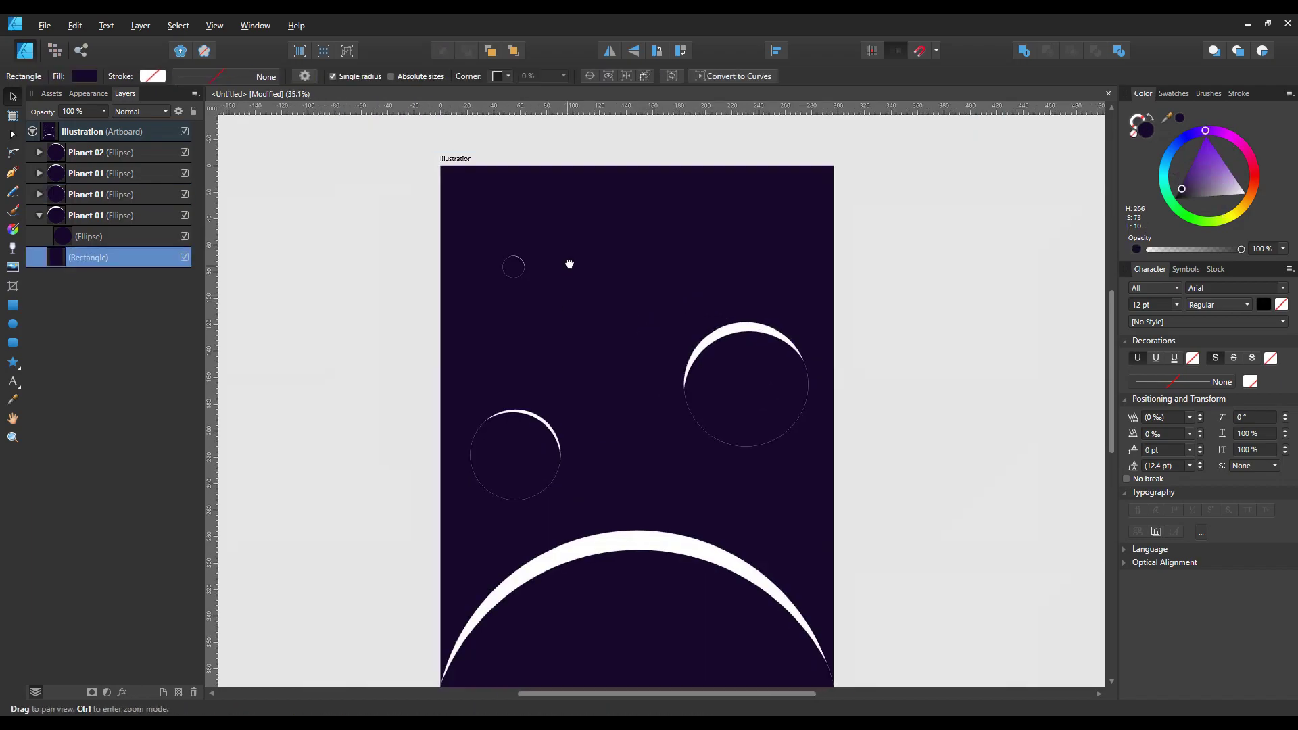
# Step: Draw a huge white circle centred near the artboard top at about 2% opacity
pyautogui.scroll(-1, 663, 374)
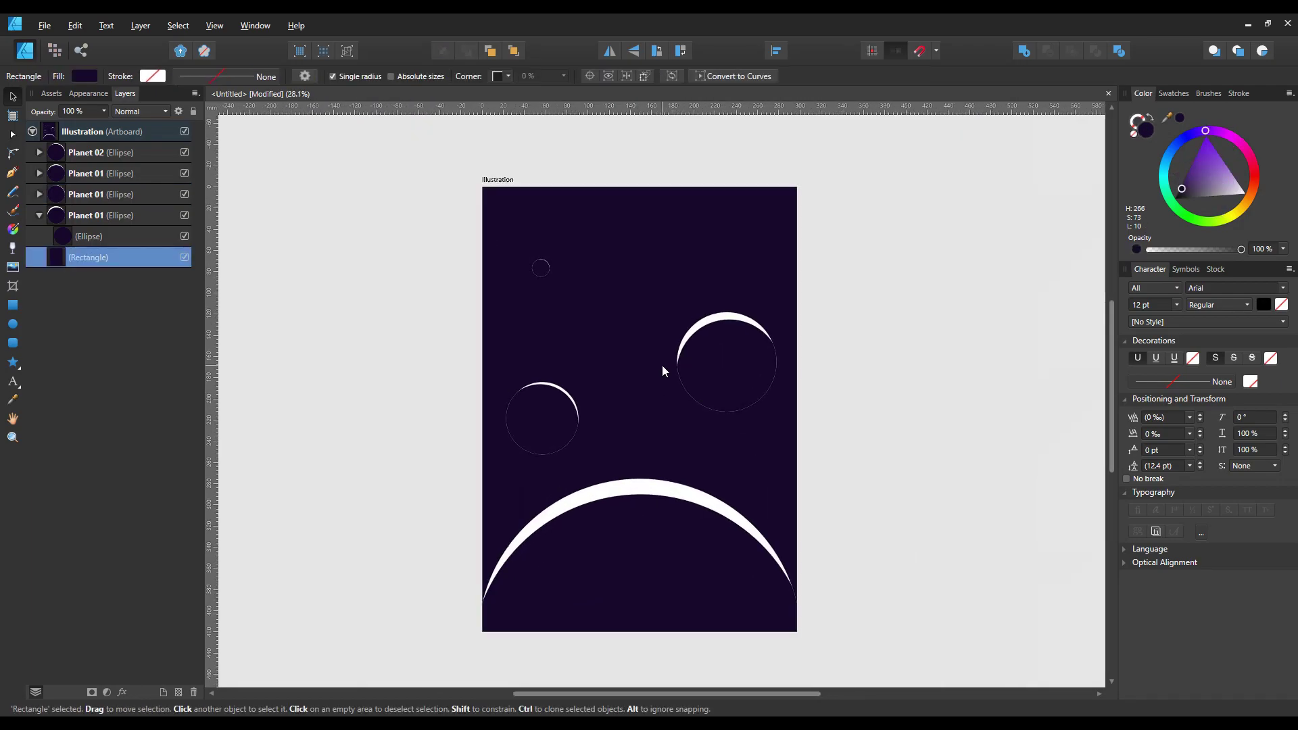
pyautogui.scroll(1, 662, 365)
pyautogui.scroll(-1, 662, 365)
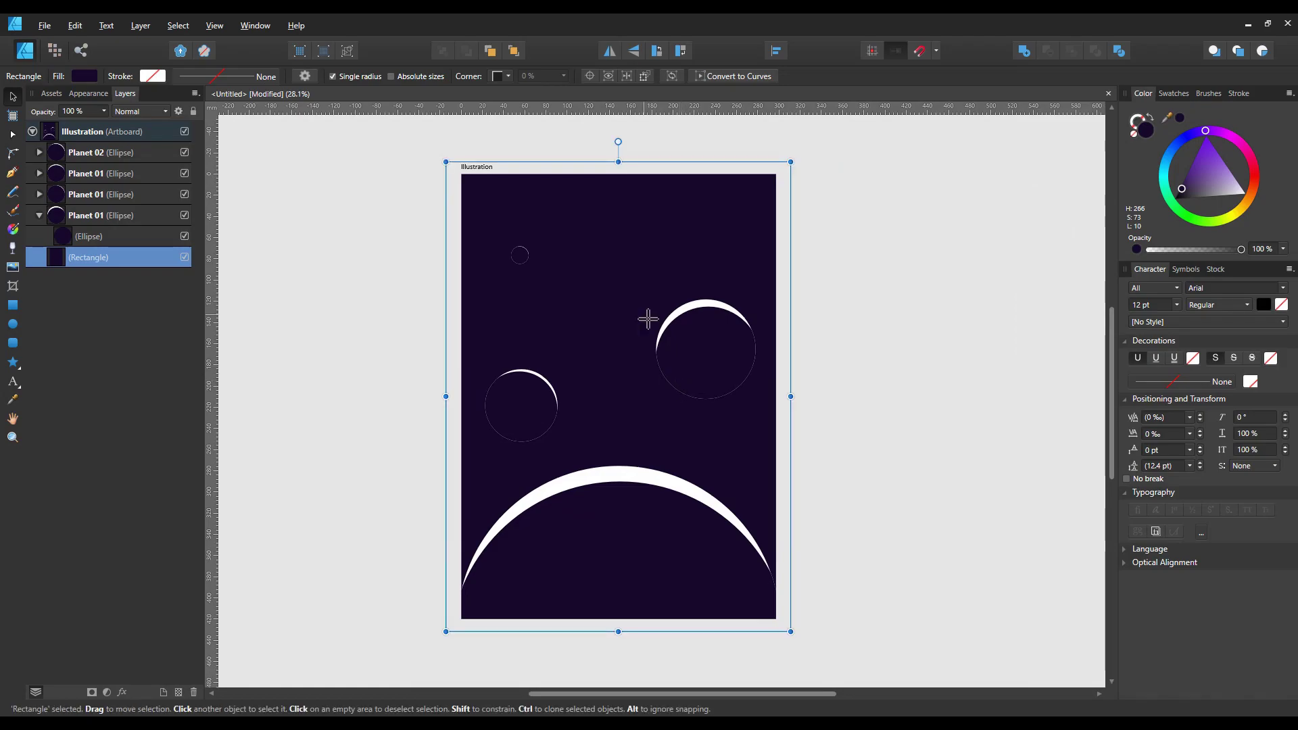
pyautogui.press('e')
pyautogui.moveTo(611, 226); pyautogui.dragTo(602, 216)
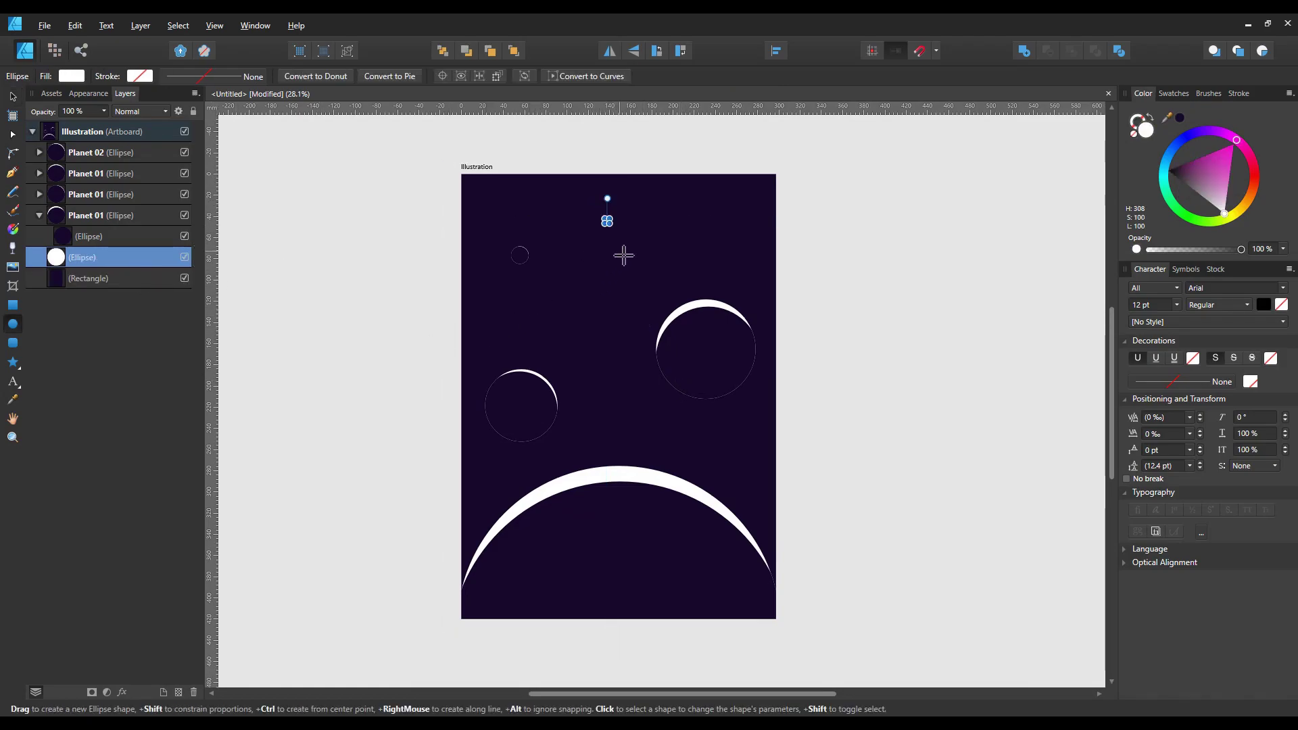
pyautogui.moveTo(612, 226); pyautogui.dragTo(982, 498)
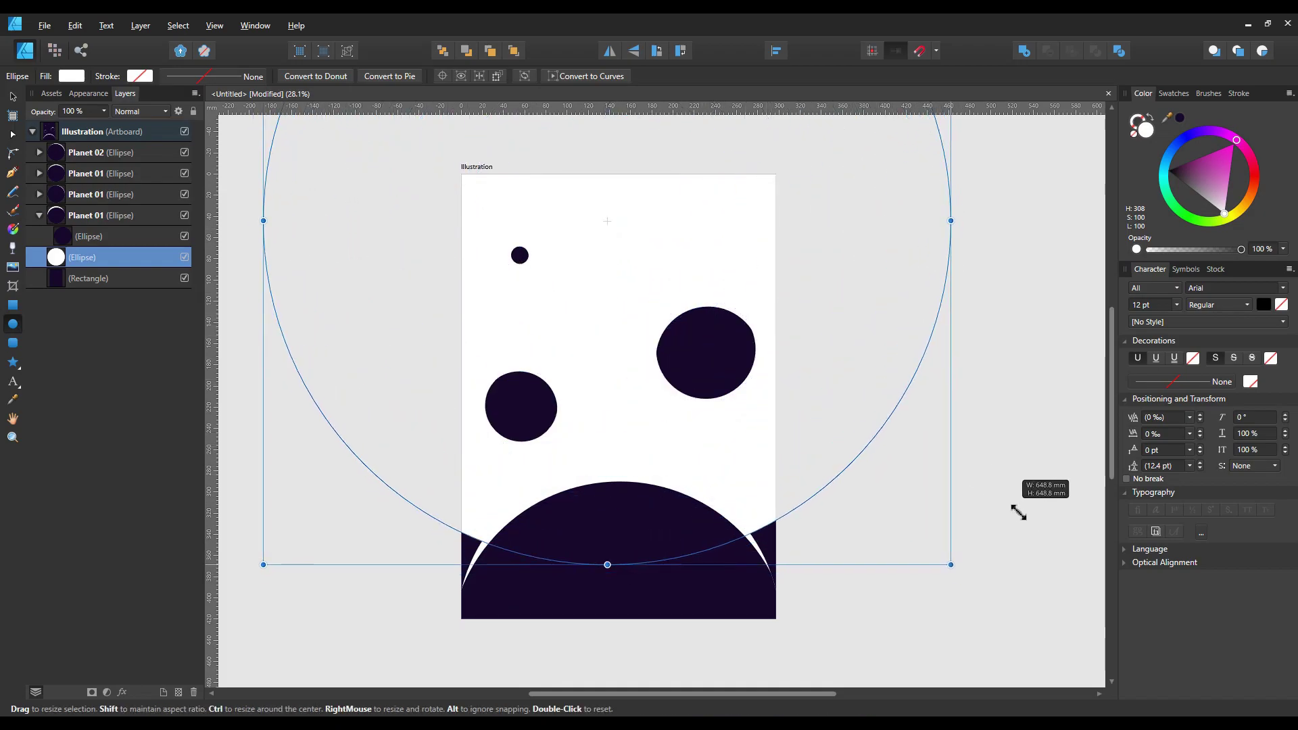
pyautogui.moveTo(982, 498); pyautogui.dragTo(1014, 508)
pyautogui.moveTo(46, 128); pyautogui.dragTo(19, 131)
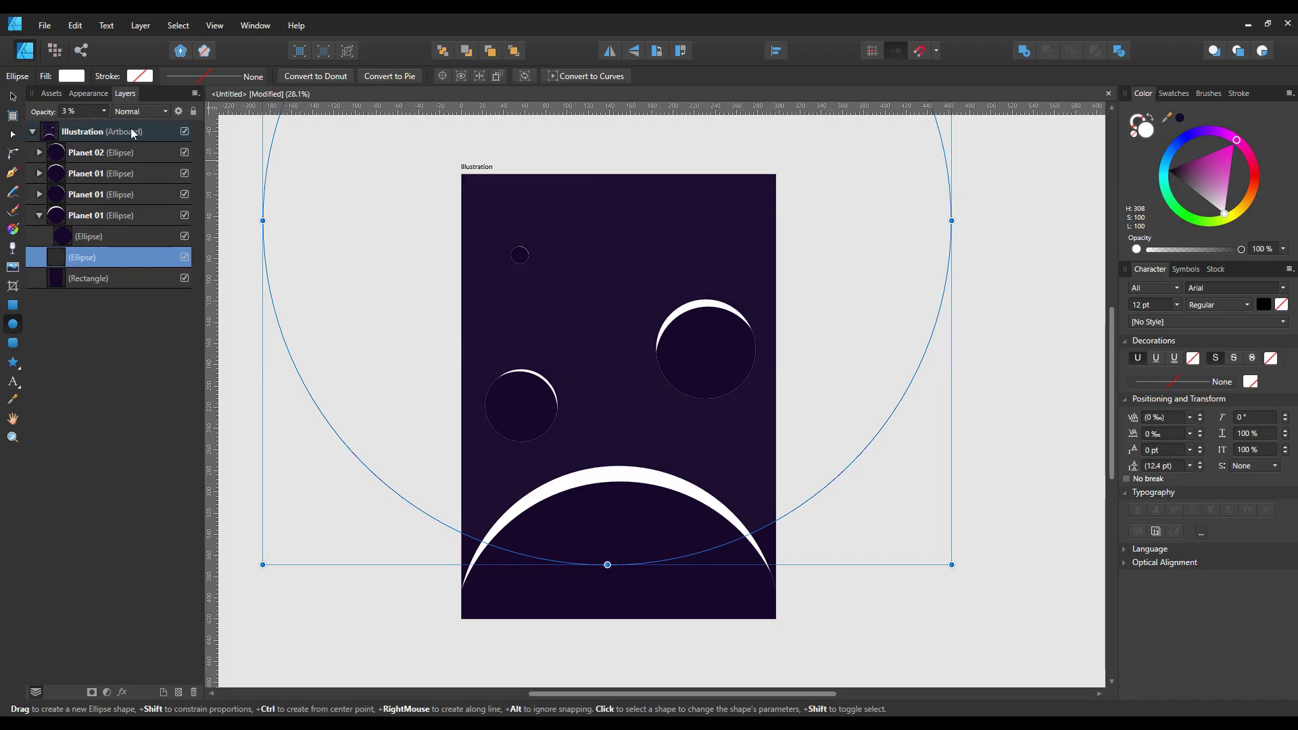
# Step: Duplicate the translucent circle repeatedly into progressively smaller glow rings
pyautogui.hotkey('ctrl', 'd')
pyautogui.press('v')
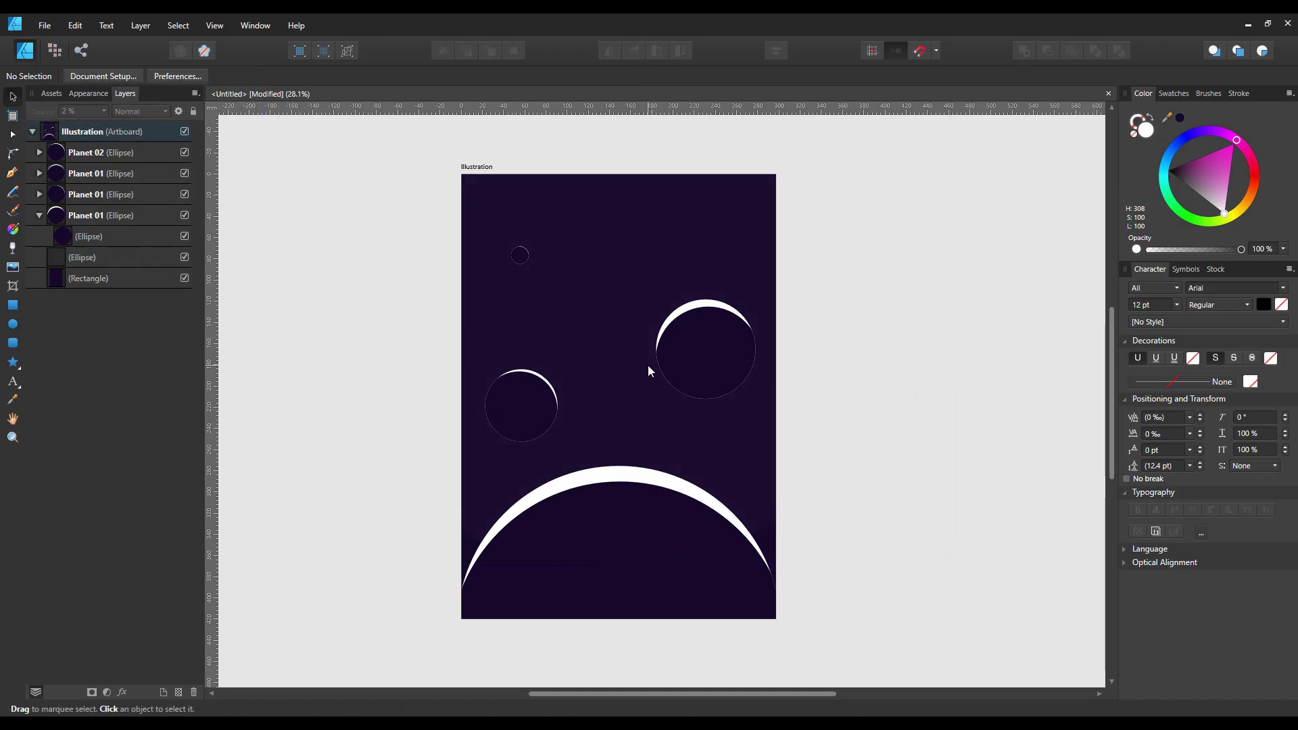
pyautogui.hotkey('ctrl', 'z')
pyautogui.moveTo(959, 572); pyautogui.dragTo(909, 536)
pyautogui.hotkey('ctrl', 'z')
pyautogui.hotkey('ctrl', 'j')
pyautogui.hotkey('ctrl', 'j')
pyautogui.hotkey('ctrl', 'j')
pyautogui.hotkey('ctrl', 'j')
pyautogui.hotkey('ctrl', 'j')
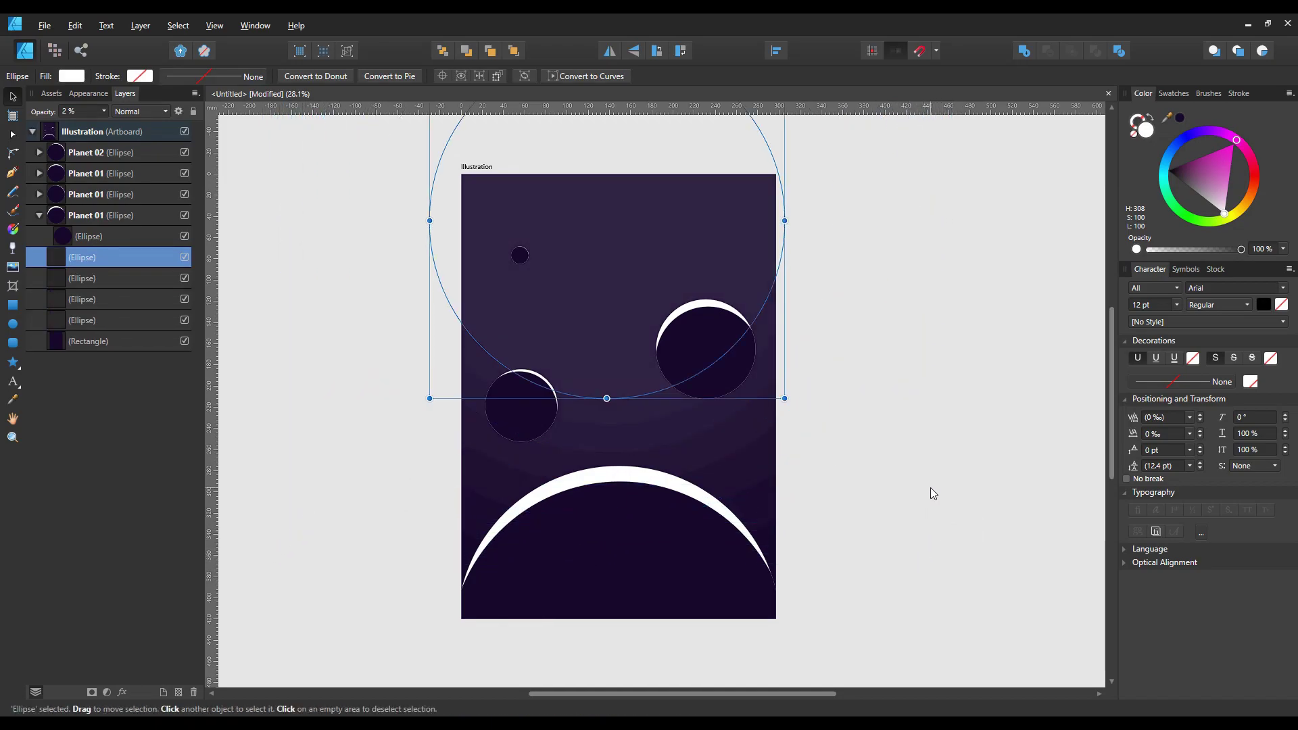
pyautogui.hotkey('ctrl', 'j')
pyautogui.hotkey('ctrl', 'j')
pyautogui.hotkey('ctrl', 'j')
pyautogui.hotkey('ctrl', 'j')
pyautogui.hotkey('ctrl', 'j')
pyautogui.hotkey('ctrl', 'j')
pyautogui.hotkey('ctrl', 'j')
pyautogui.hotkey('ctrl', 'j')
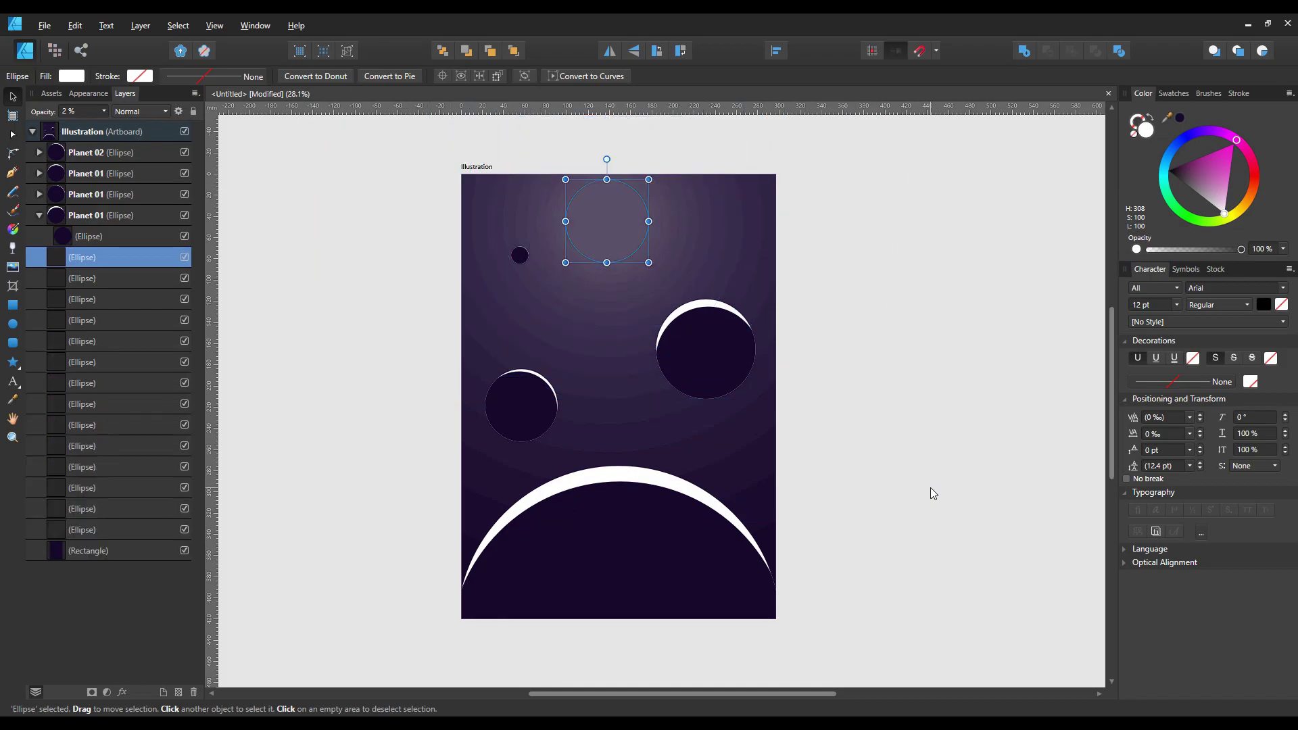
pyautogui.hotkey('ctrl', 'j')
pyautogui.hotkey('ctrl', 'j')
pyautogui.hotkey('ctrl', 'j')
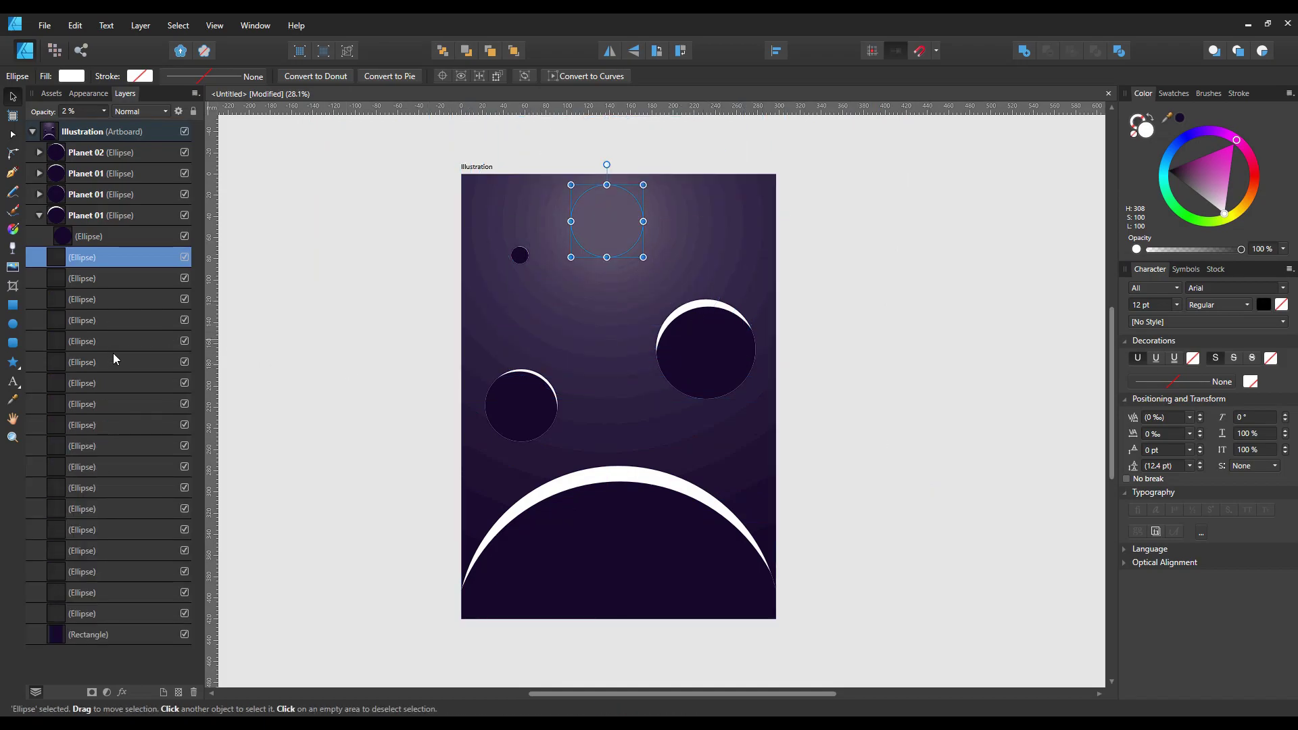
pyautogui.keyDown('shift'); pyautogui.click(112, 358); pyautogui.keyUp('shift')
# Step: Raise the six innermost glow circles to 50% opacity
pyautogui.moveTo(132, 128); pyautogui.dragTo(151, 131)
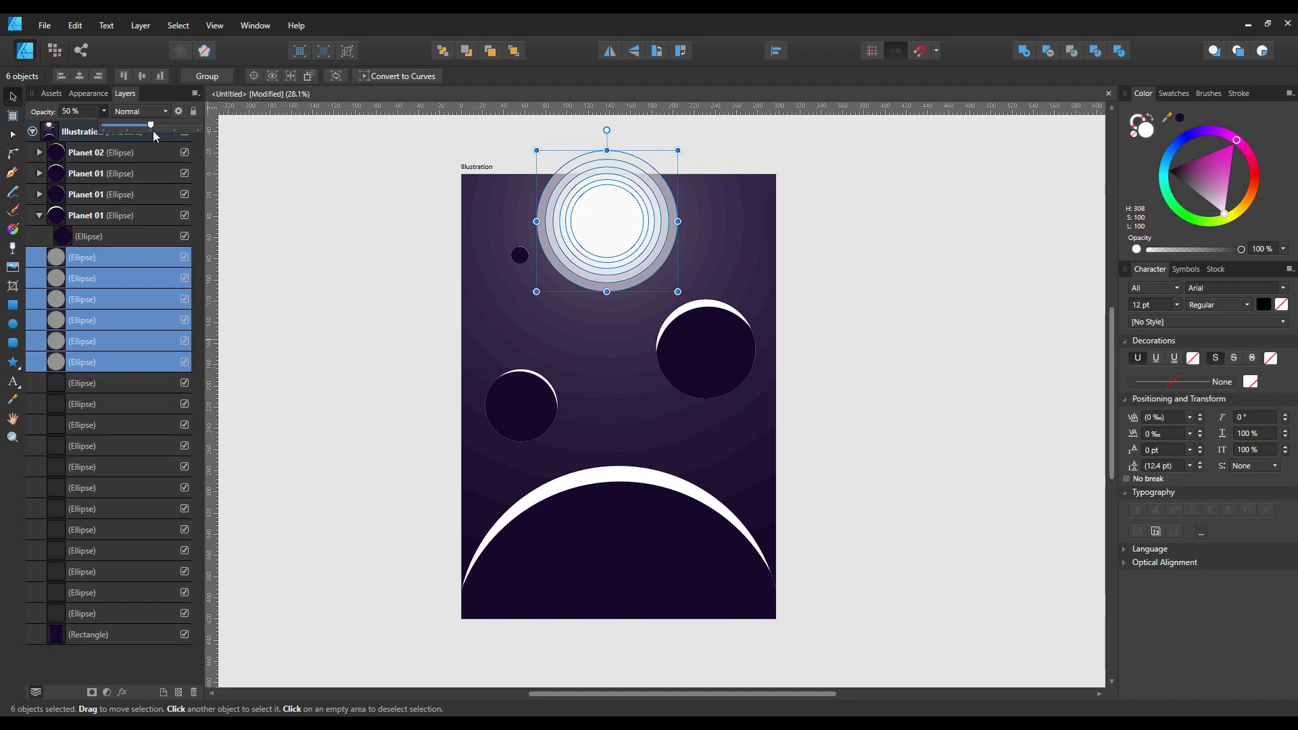
pyautogui.click(514, 342)
pyautogui.scroll(-3, 578, 333)
pyautogui.scroll(2, 627, 325)
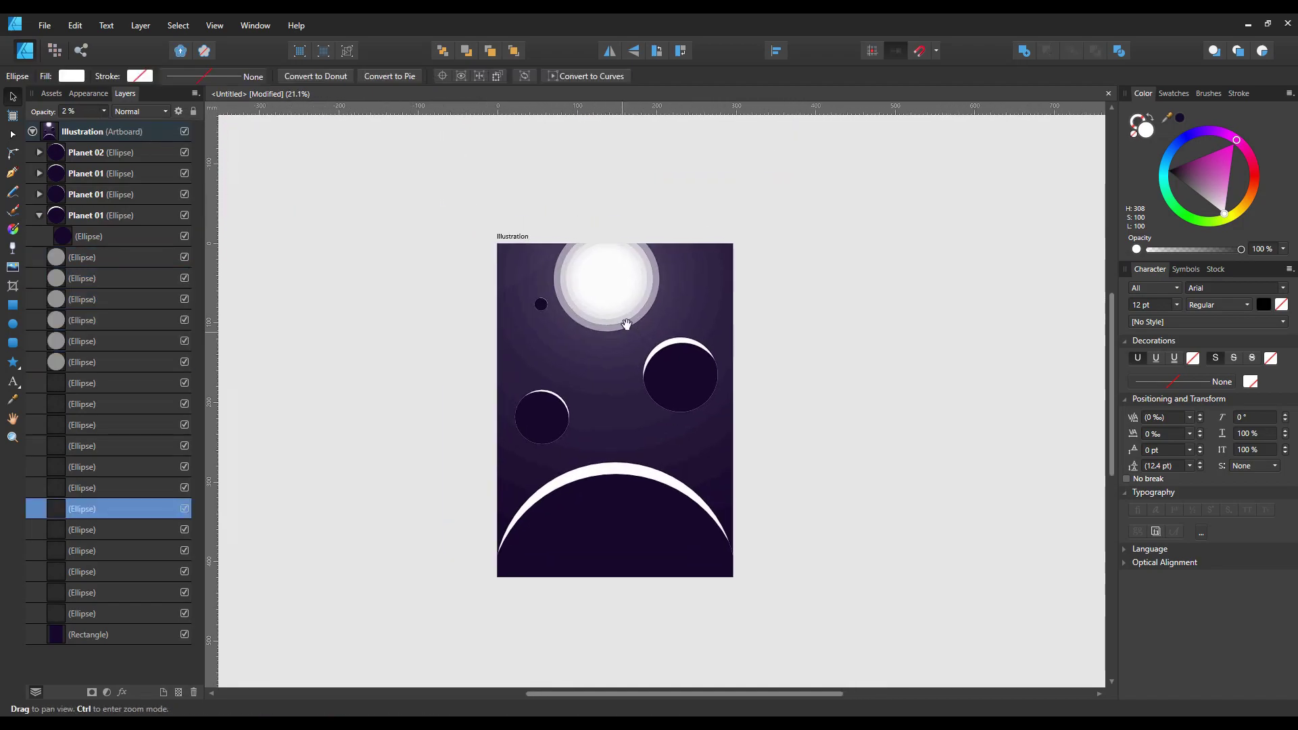
pyautogui.scroll(4, 586, 277)
pyautogui.click(426, 351)
pyautogui.scroll(-2, 542, 367)
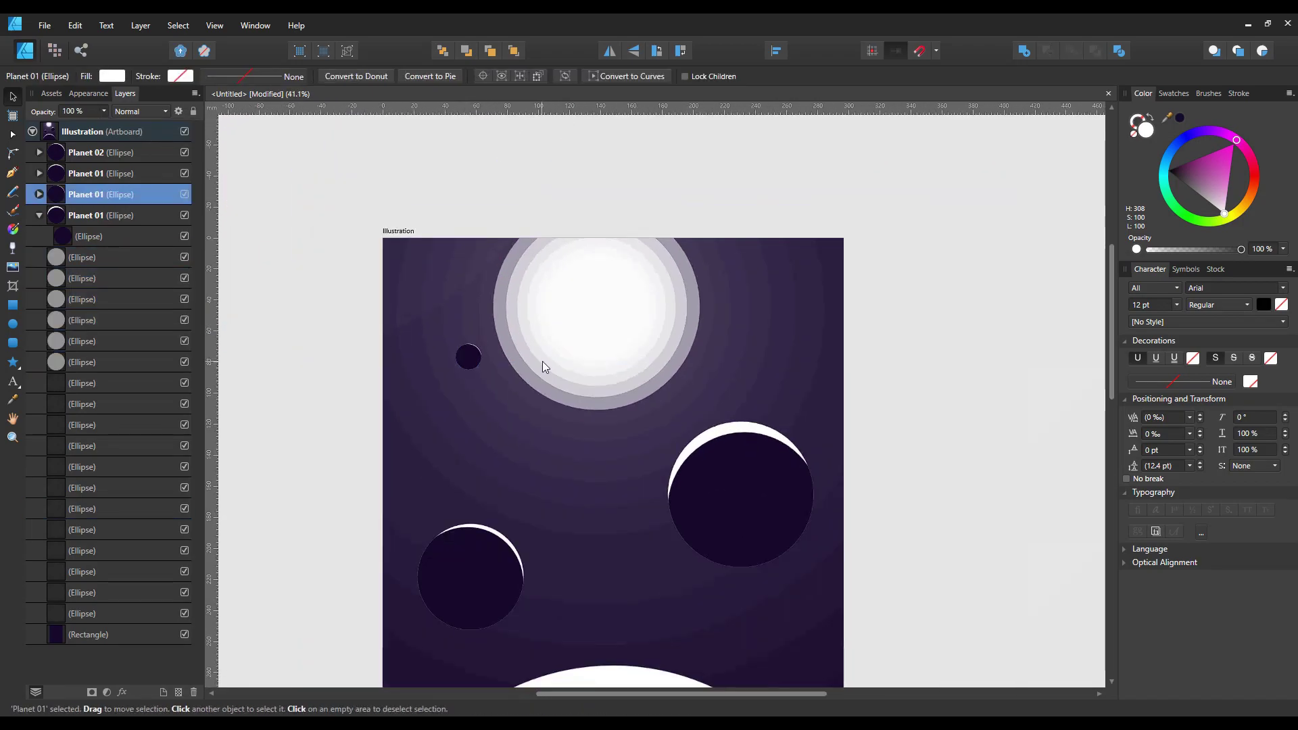
pyautogui.scroll(3, 542, 362)
# Step: Shrink the innermost sun circle, duplicate it into smaller rings, and set them to 82% opacity
pyautogui.click(637, 291)
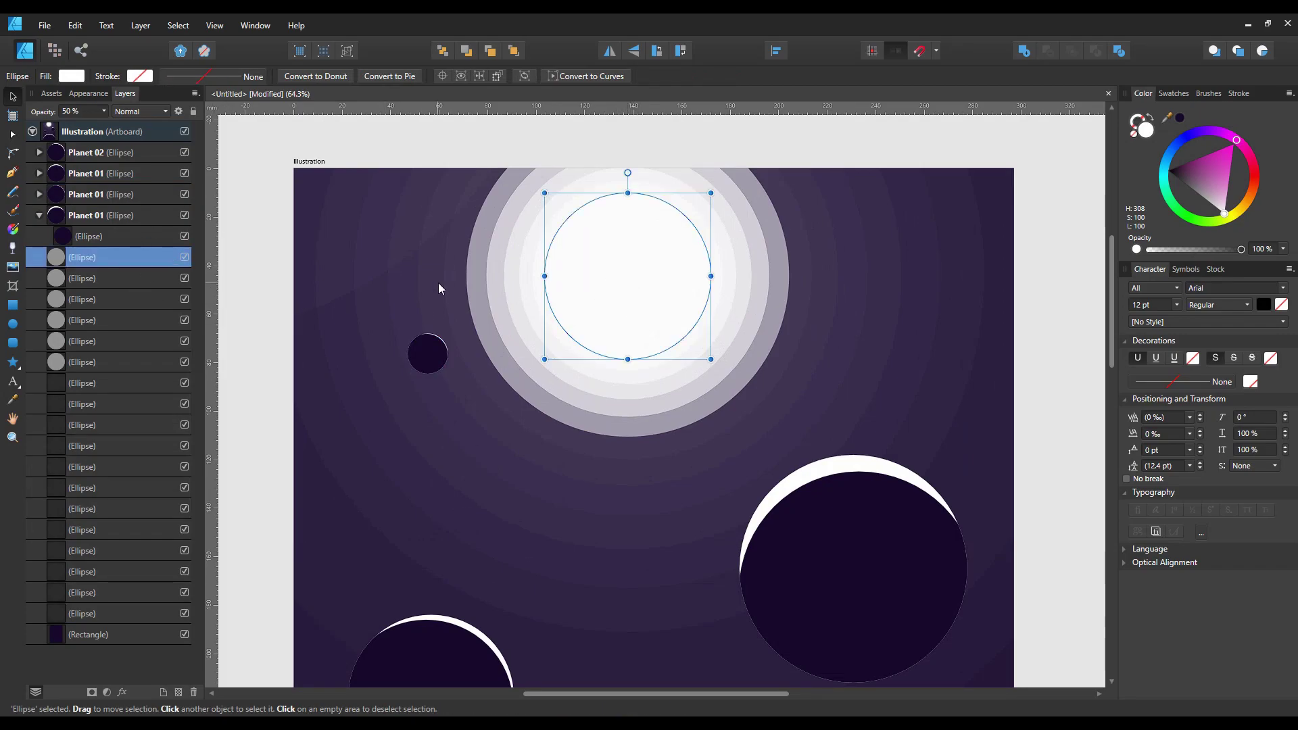
pyautogui.moveTo(710, 359); pyautogui.dragTo(692, 340)
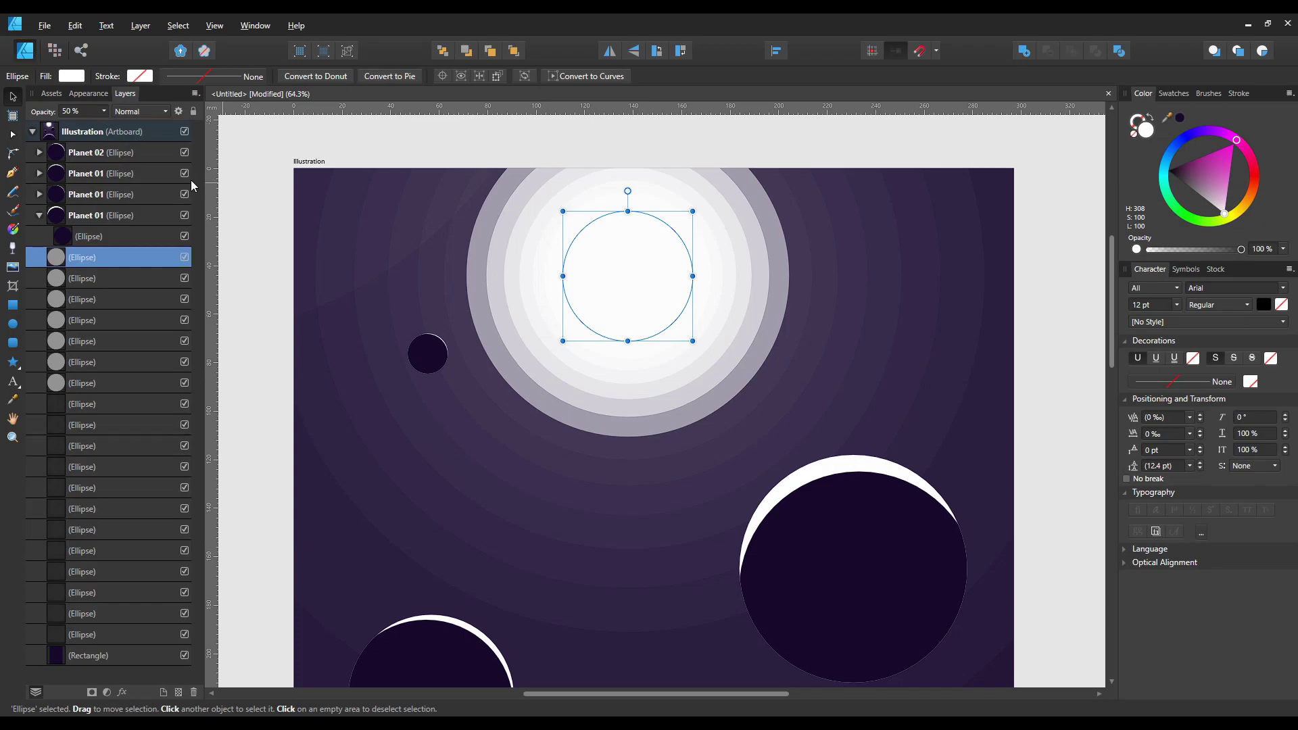
pyautogui.hotkey('ctrl', 'j')
pyautogui.hotkey('ctrl', 'j')
pyautogui.hotkey('ctrl', 'j')
pyautogui.keyDown('shift'); pyautogui.click(112, 358); pyautogui.keyUp('shift')
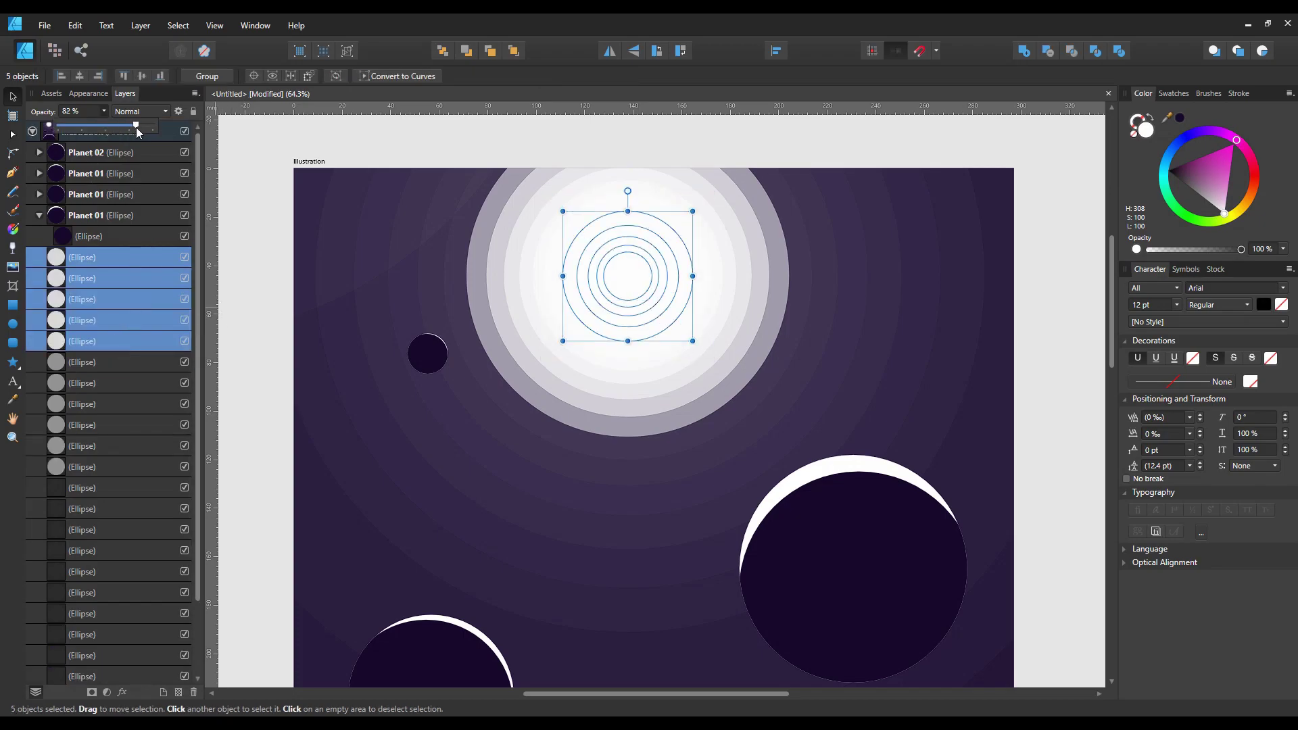
pyautogui.click(253, 200)
pyautogui.scroll(-4, 266, 298)
pyautogui.scroll(-2, 266, 299)
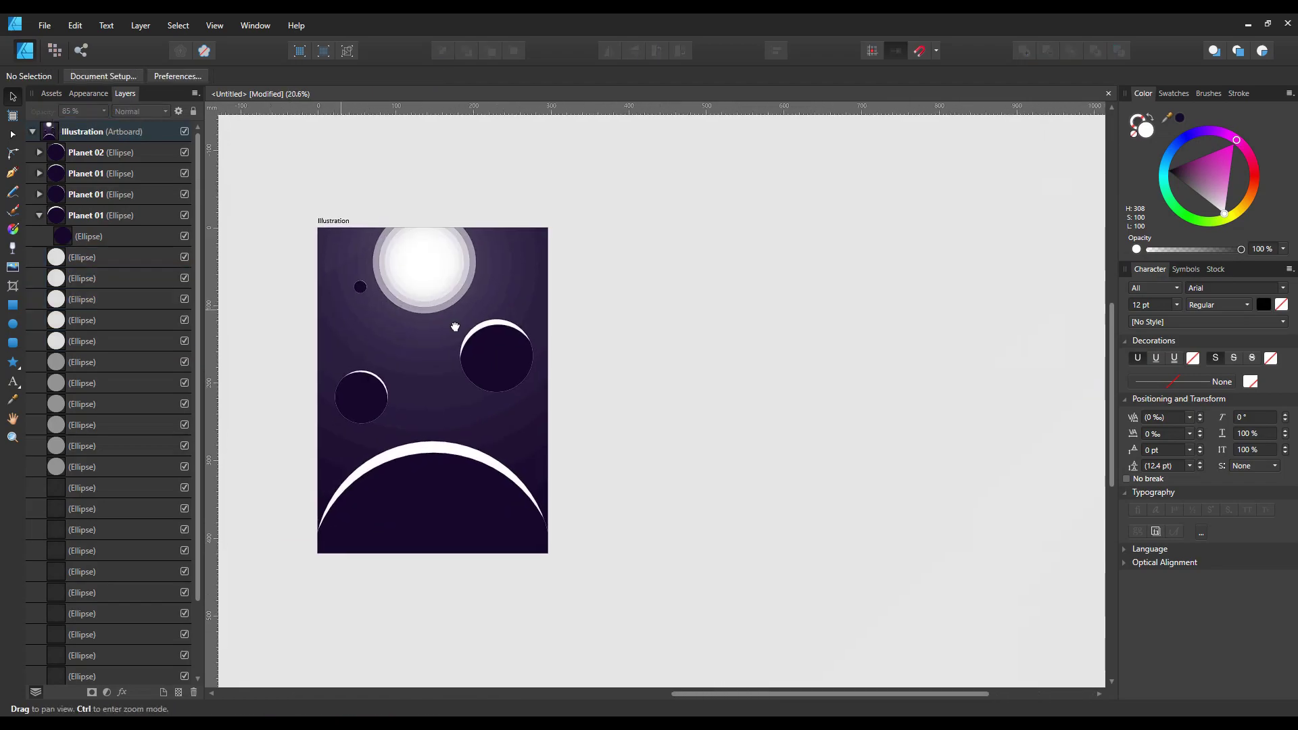
pyautogui.moveTo(267, 299)
pyautogui.mouseDown()
pyautogui.moveTo(356, 305)
pyautogui.moveTo(379, 277)
pyautogui.mouseUp()
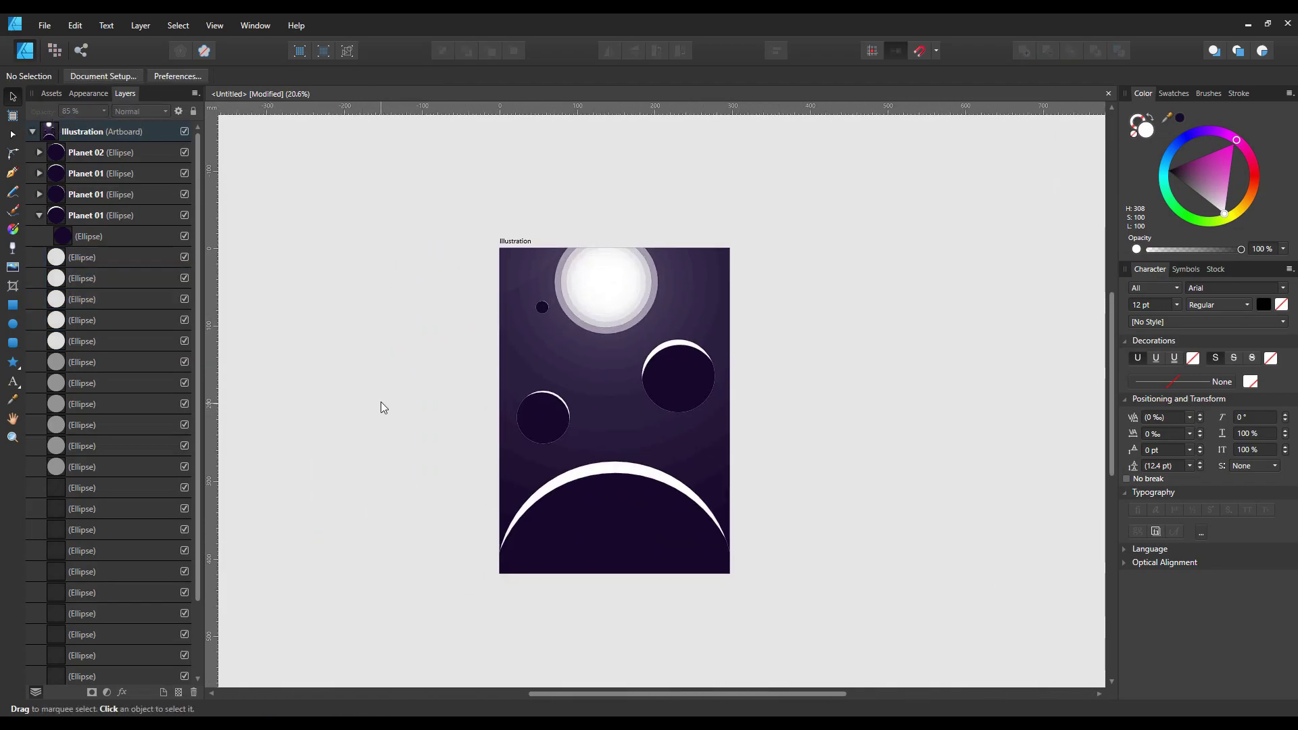
# Step: Add the Planet 02 ellipse's dark purple fill to the swatches as a global colour
pyautogui.click(101, 152)
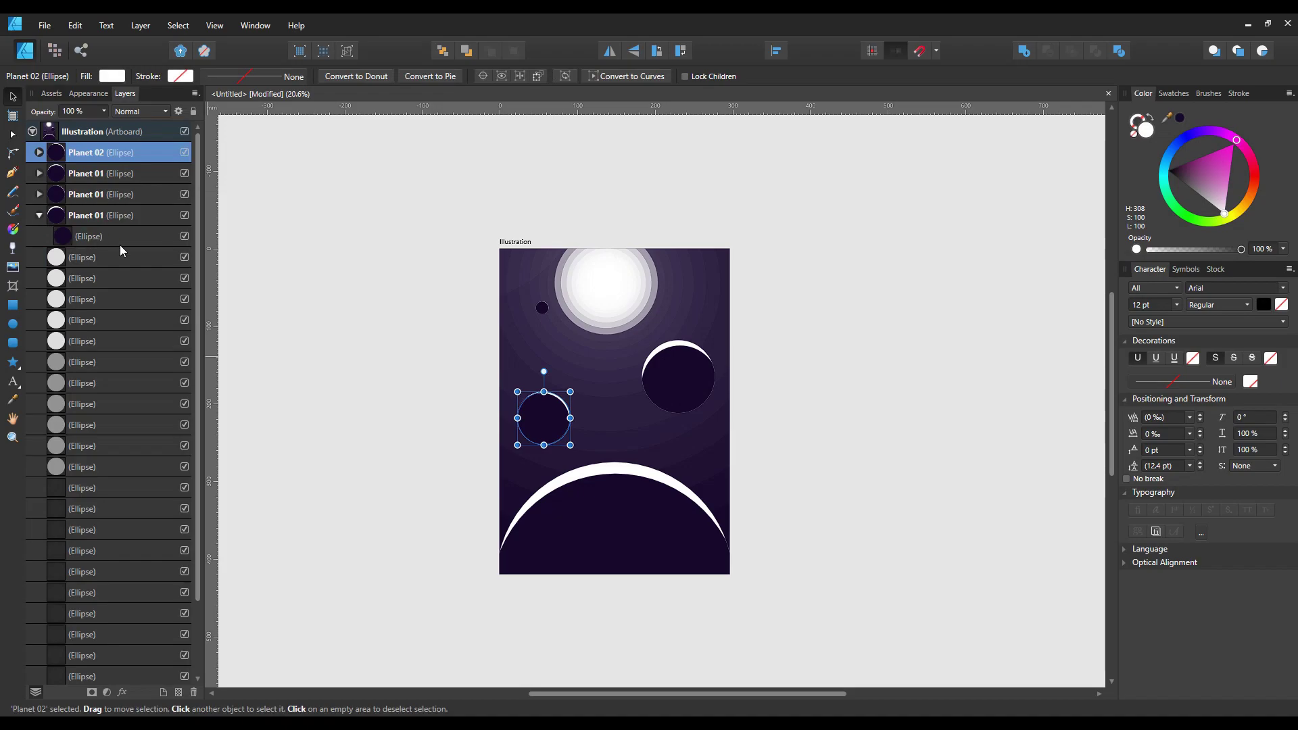
pyautogui.click(39, 215)
pyautogui.click(124, 236)
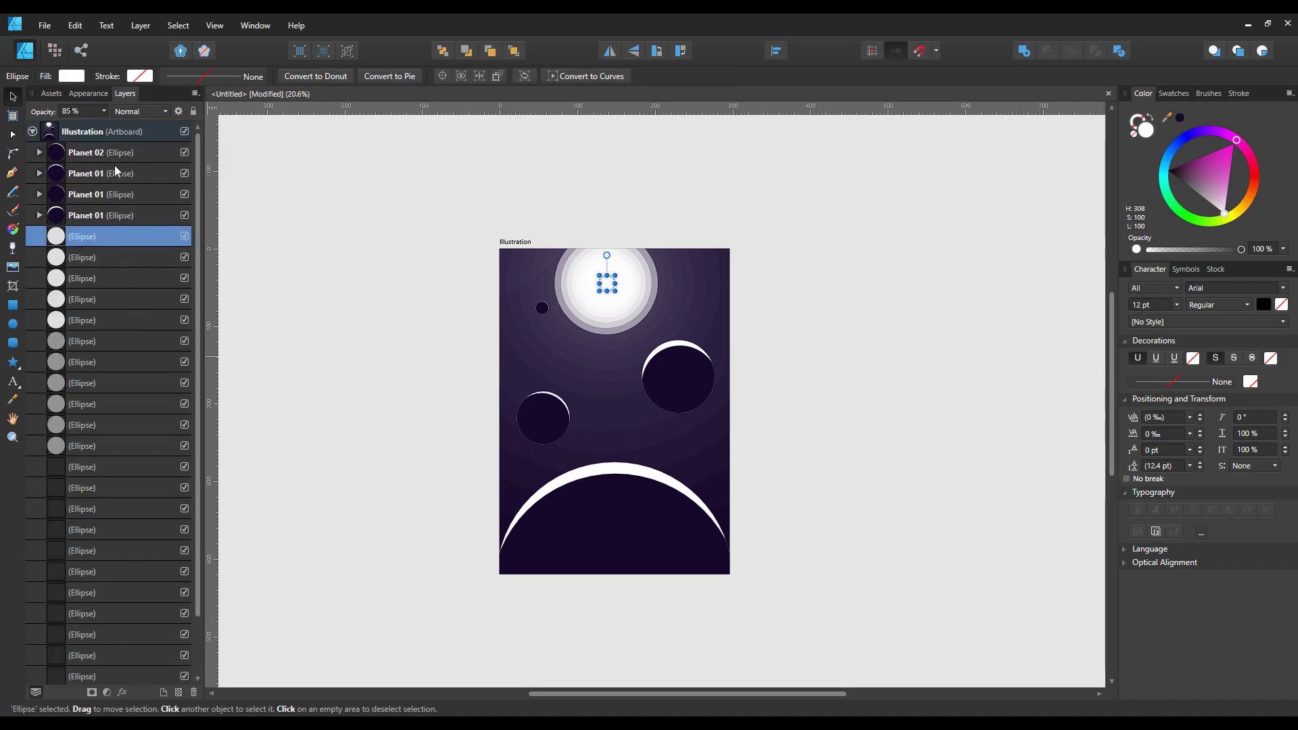
pyautogui.click(116, 152)
pyautogui.rightClick(555, 410)
pyautogui.moveTo(419, 379)
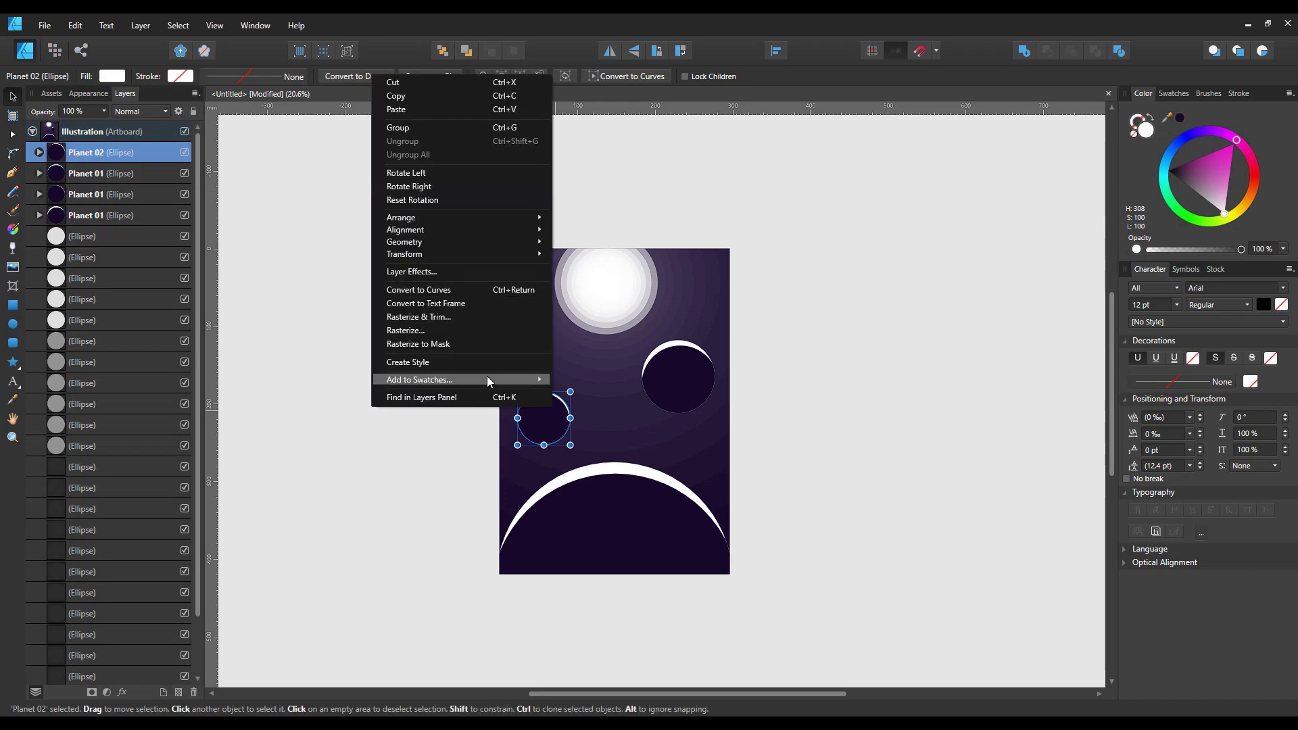
pyautogui.click(347, 428)
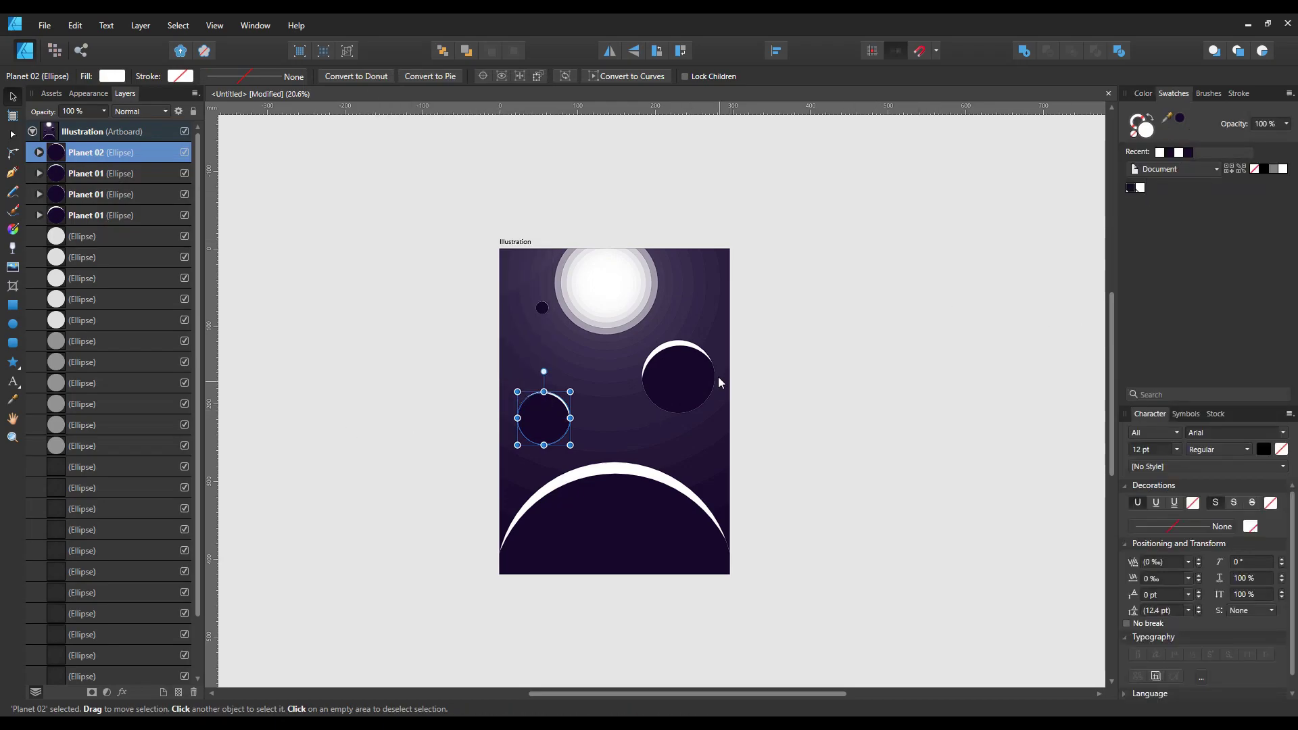
# Step: Select the artboard and Planet 02, select all objects, then deselect them
pyautogui.click(114, 135)
pyautogui.click(115, 161)
pyautogui.hotkey('ctrl', 'a')
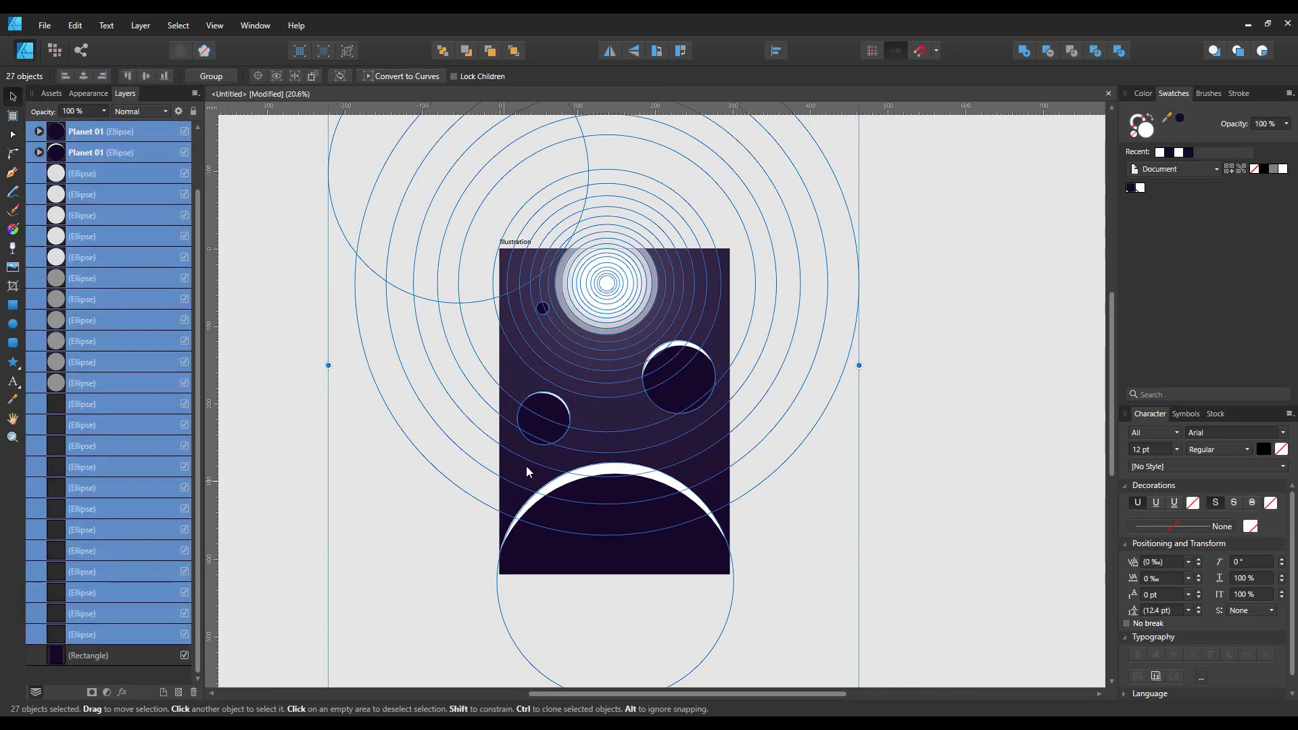
pyautogui.click(961, 297)
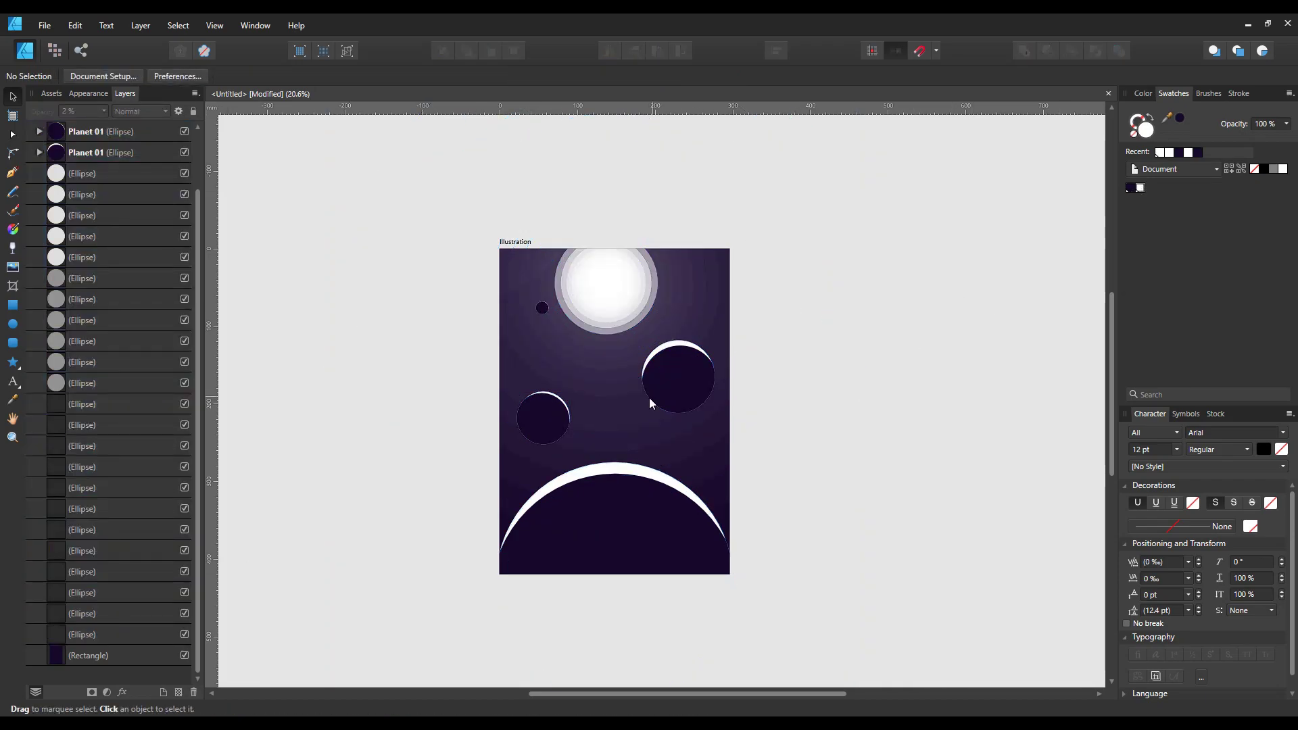
pyautogui.scroll(1, 562, 374)
pyautogui.scroll(-1, 561, 374)
pyautogui.scroll(2, 527, 304)
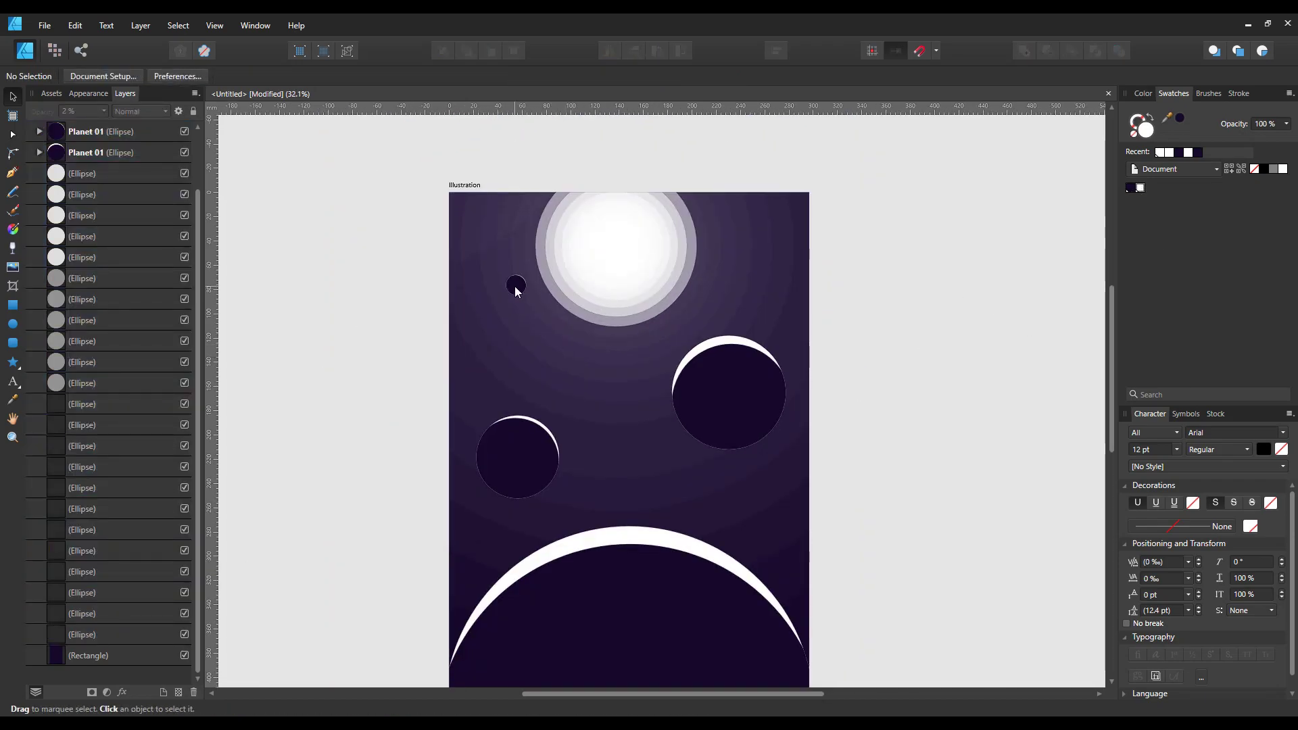
# Step: Check the moon, the right, bottom and left planets, and the background rectangle in turn
pyautogui.click(516, 287)
pyautogui.press('a')
pyautogui.click(759, 395)
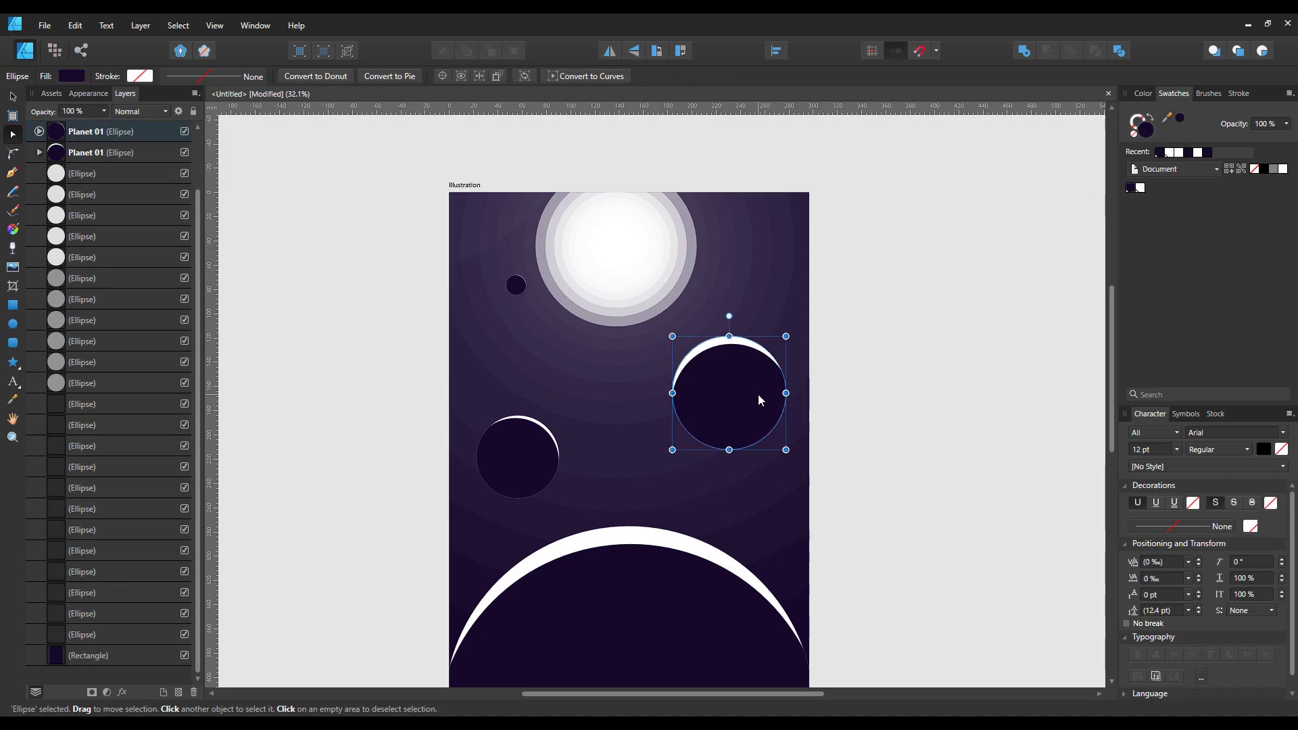
pyautogui.scroll(-2, 679, 530)
pyautogui.click(679, 530)
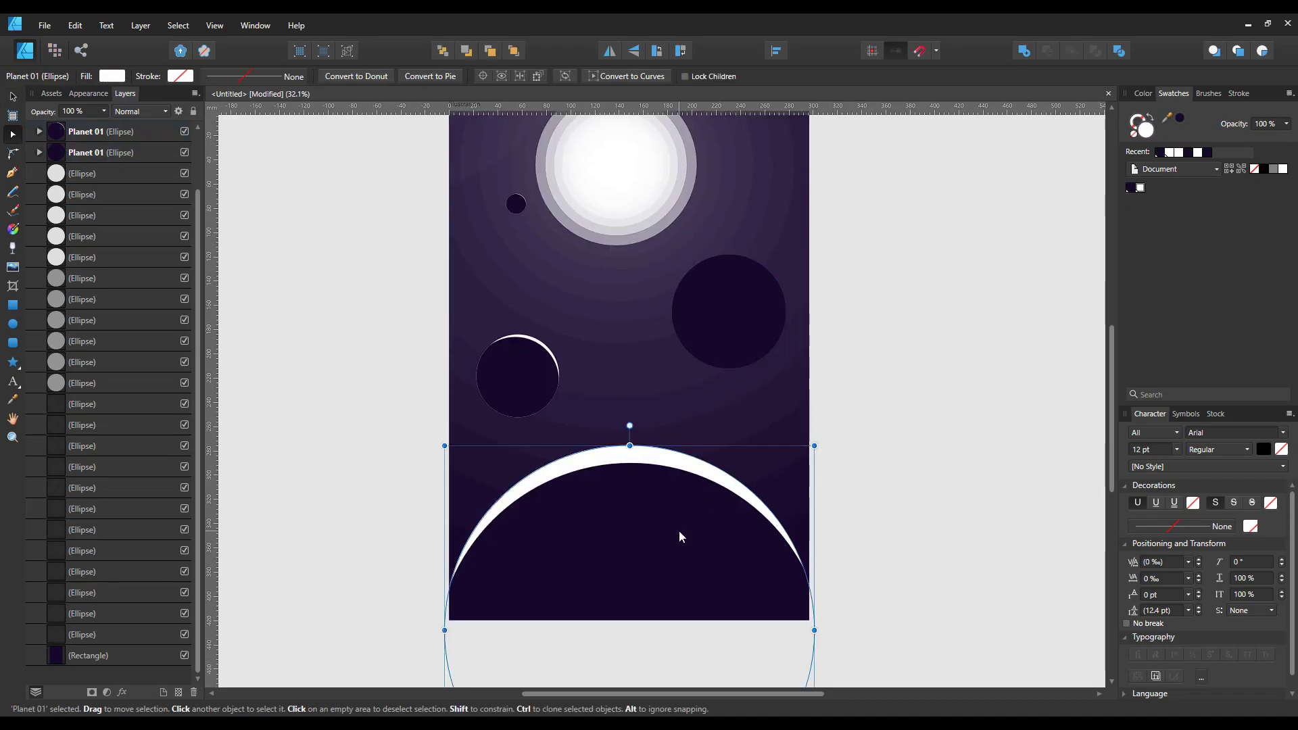
pyautogui.click(538, 385)
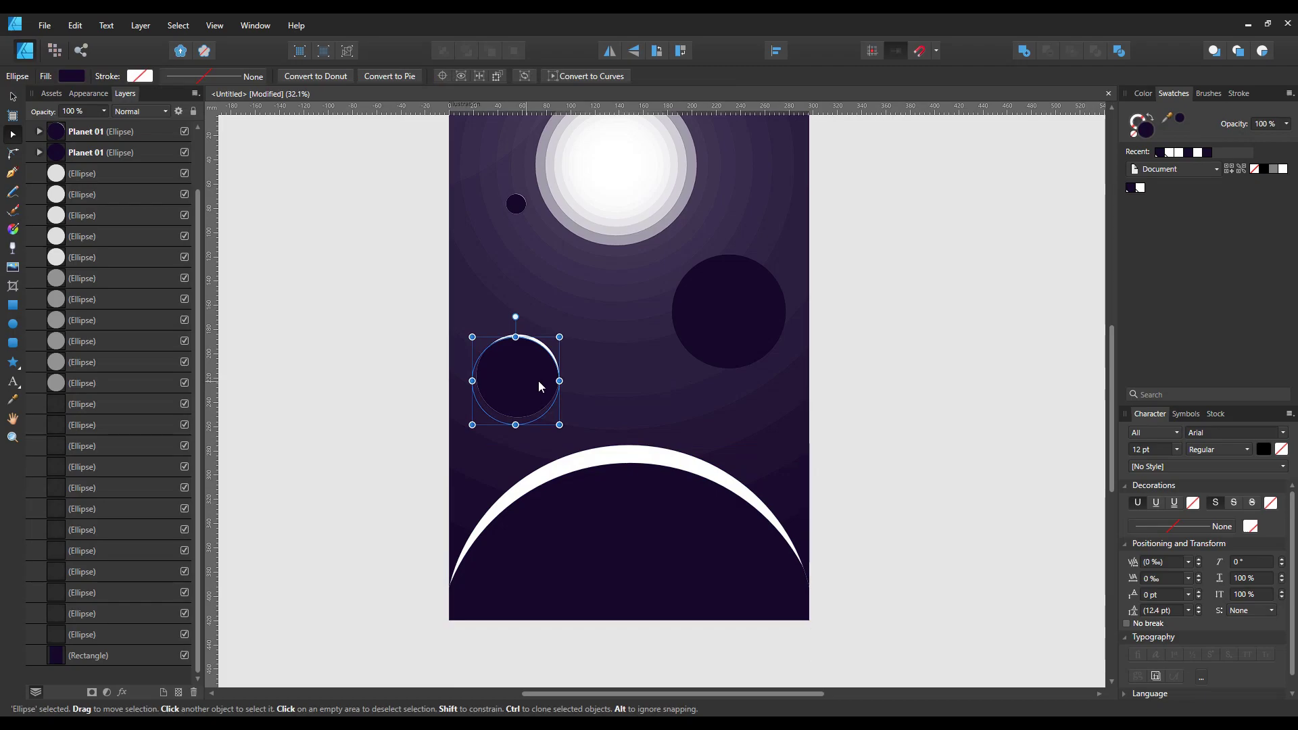
pyautogui.scroll(-1, 833, 415)
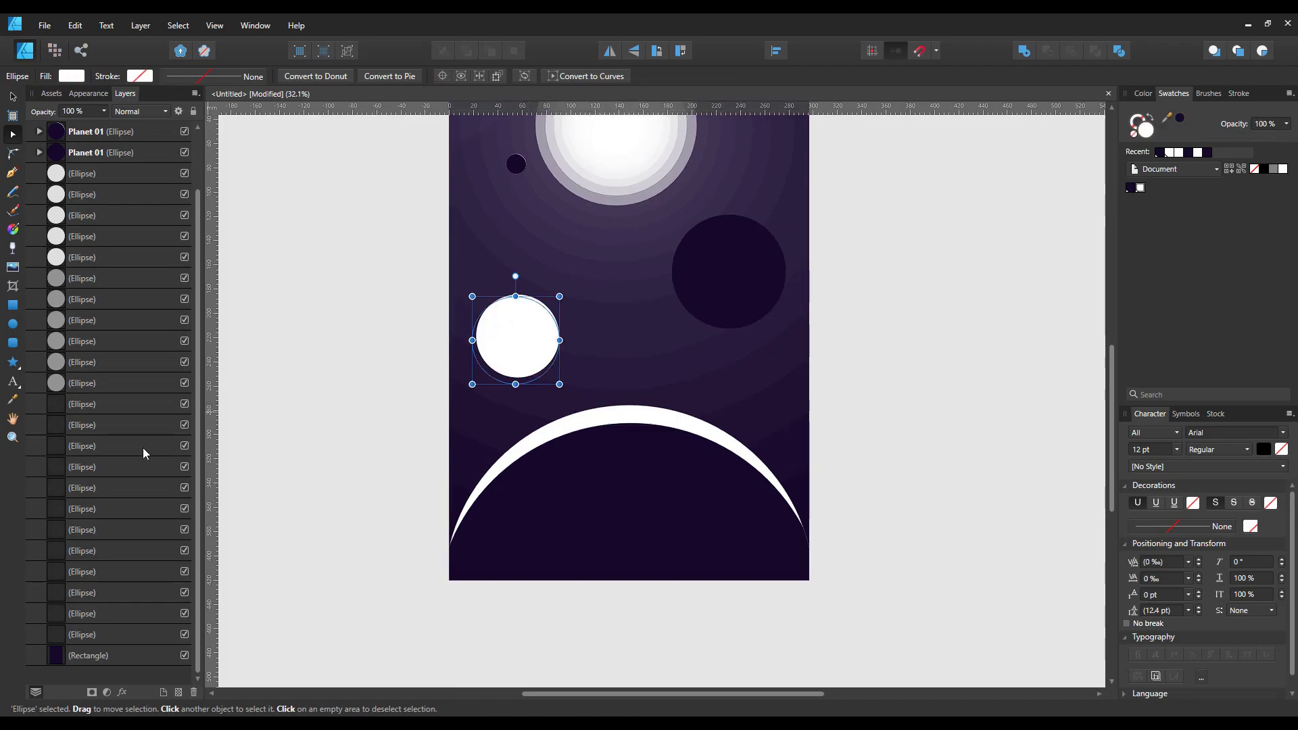
pyautogui.click(106, 655)
pyautogui.click(1100, 228)
# Step: Fit the artboard in view, open the global swatch editor, and undo to restore the dark fill and crescent
pyautogui.hotkey('ctrl', '0')
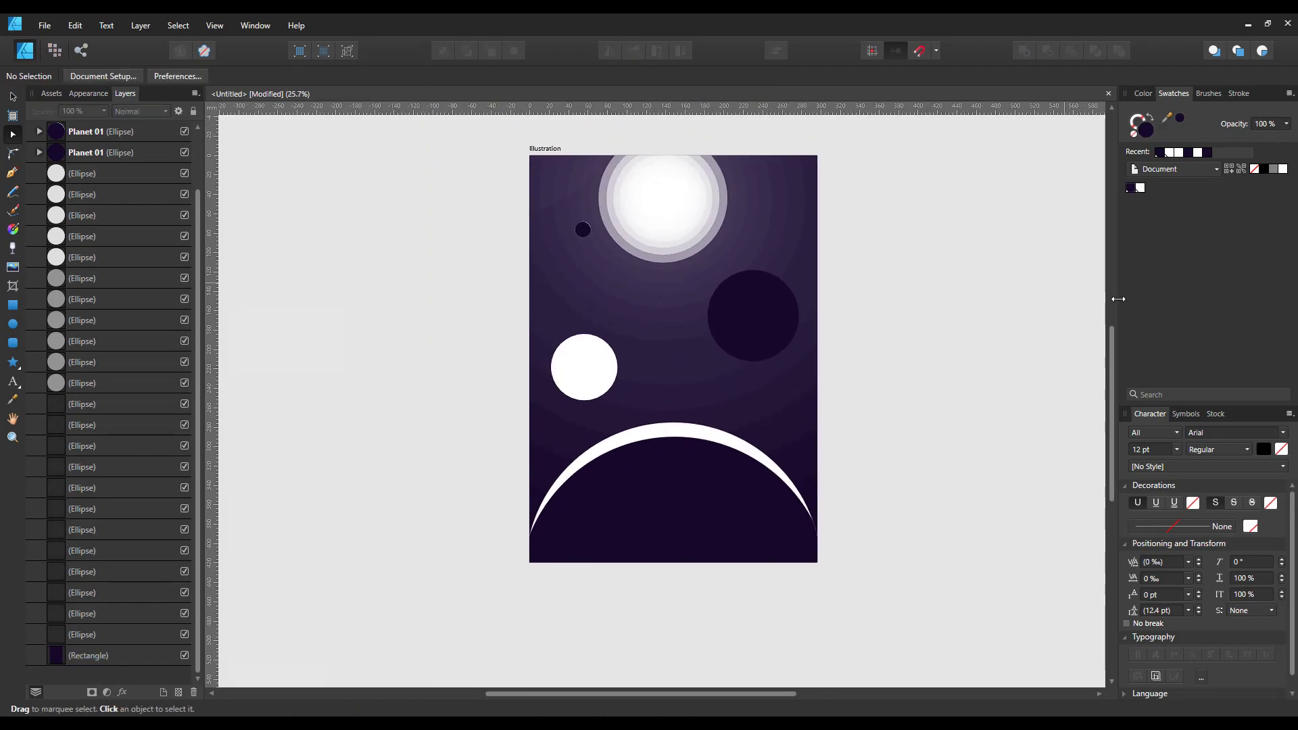
pyautogui.doubleClick(1133, 188)
pyautogui.click(956, 262)
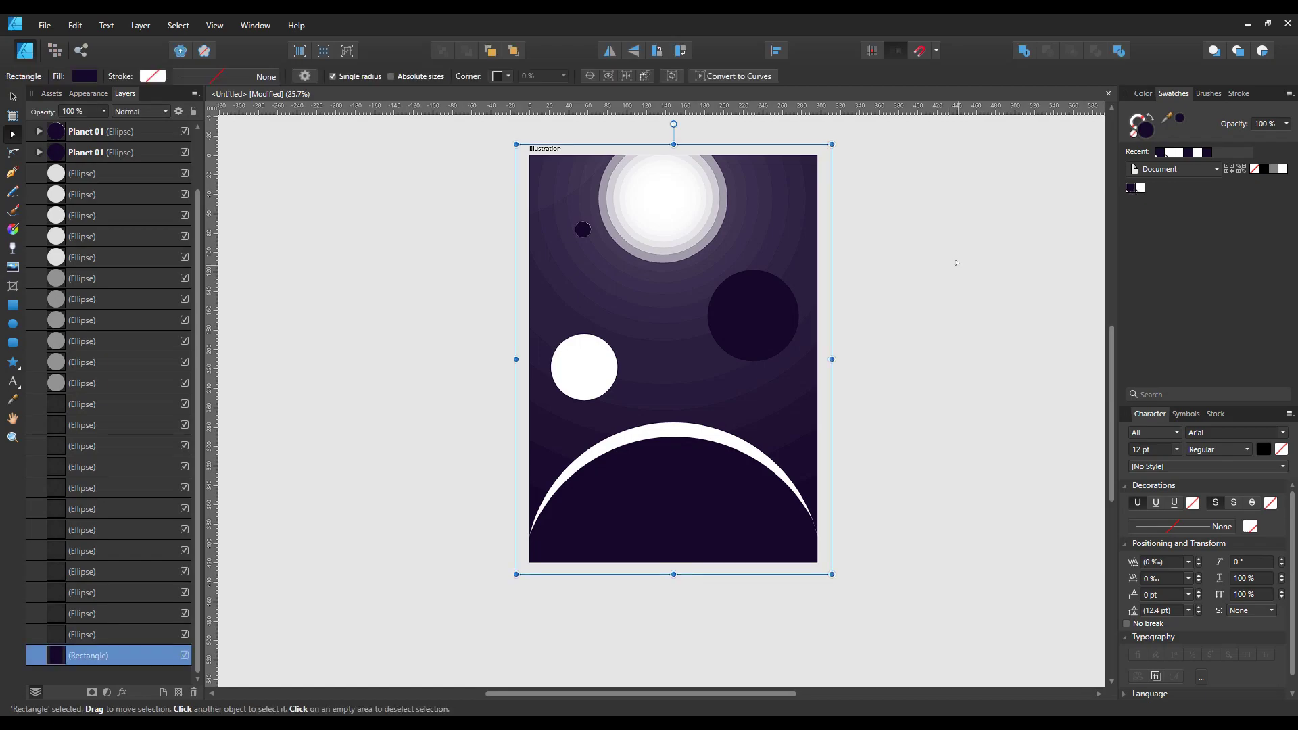
pyautogui.hotkey('ctrl', 'z')
pyautogui.hotkey('ctrl', 'z')
pyautogui.hotkey('ctrl', 'z')
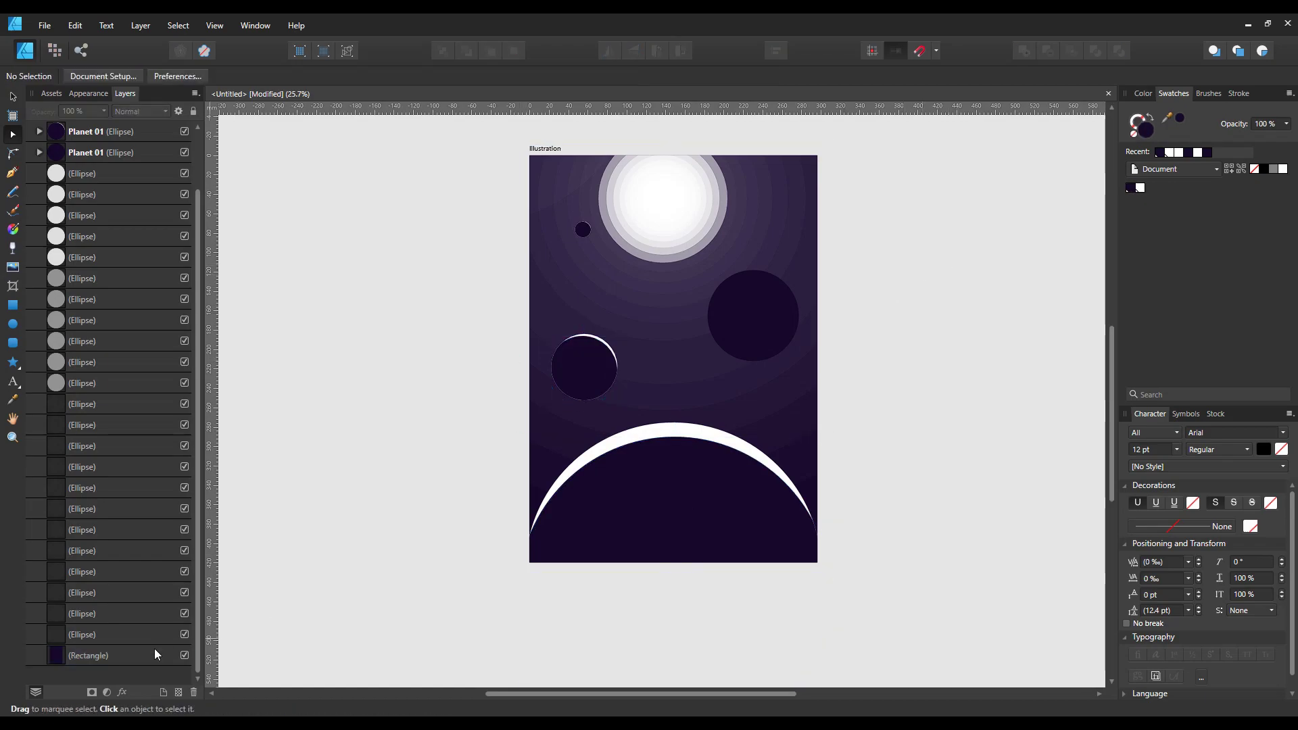
pyautogui.hotkey('ctrl', 'z')
# Step: Test a lighter global purple in the swatch editor, then undo it
pyautogui.click(868, 499)
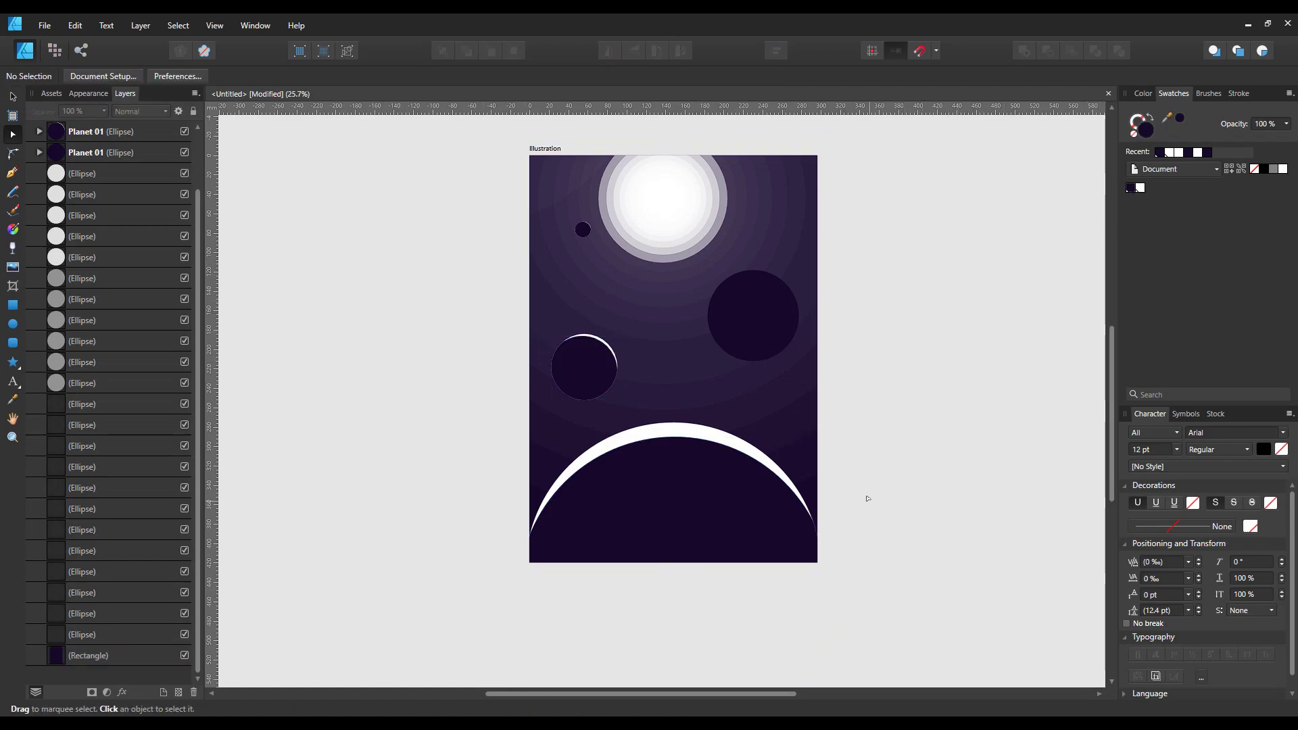
pyautogui.click(1130, 188)
pyautogui.moveTo(1136, 286); pyautogui.dragTo(1147, 273)
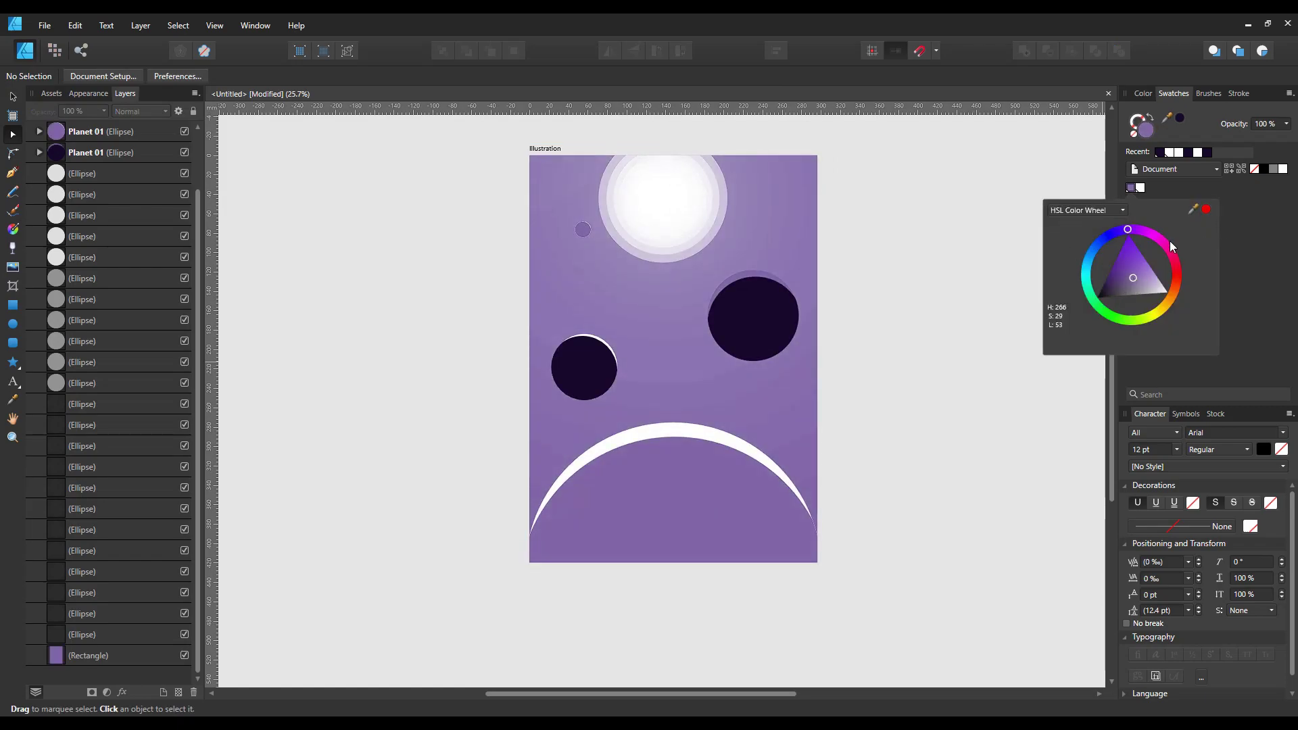
pyautogui.hotkey('ctrl', 'z')
# Step: Restore the right-hand planet's white crescent with Ctrl+Alt+V, then expand Planet 01 and check the left planet
pyautogui.click(753, 323)
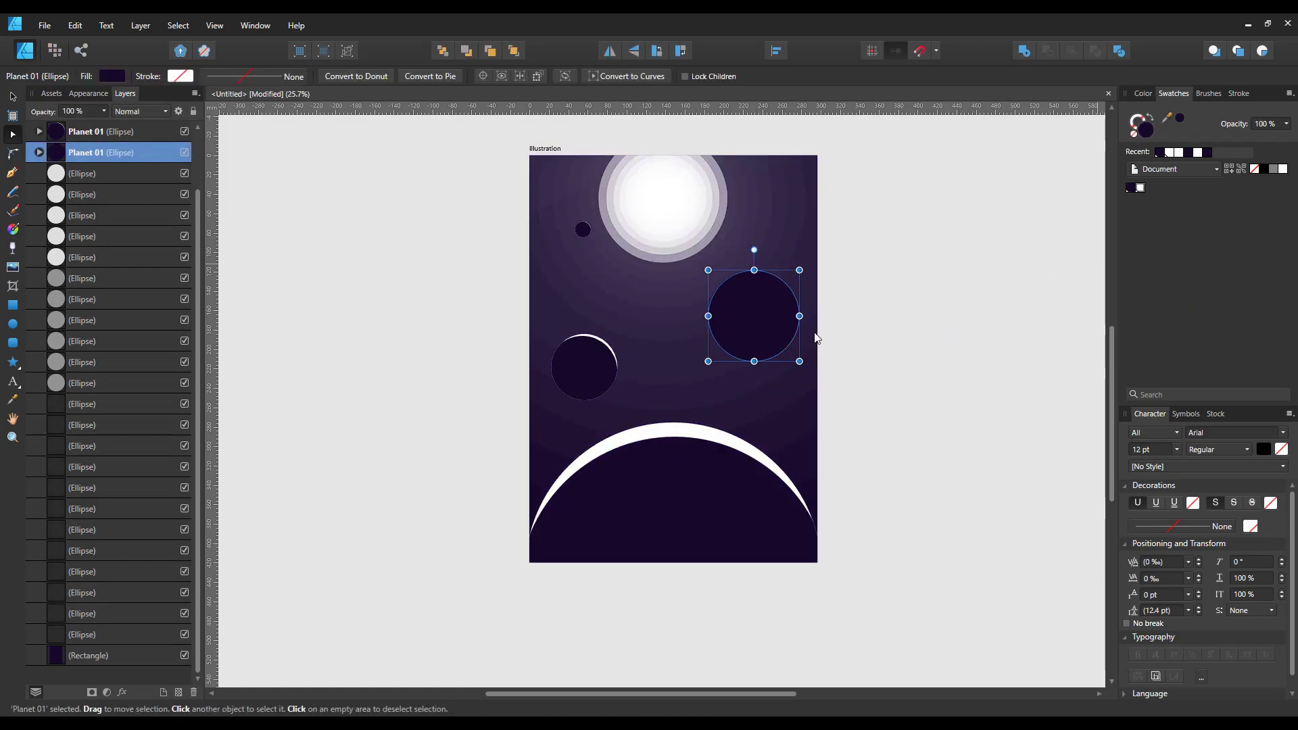
pyautogui.hotkey('ctrl', 'alt', 'v')
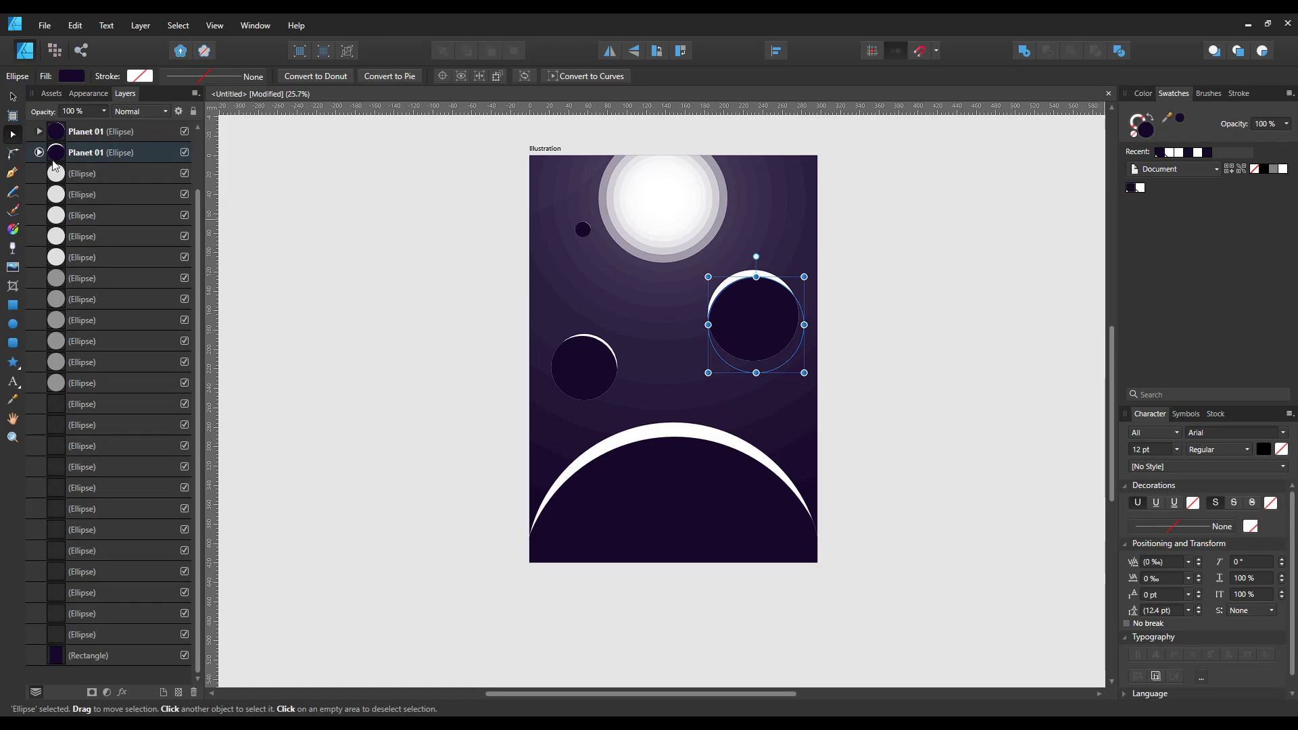
pyautogui.click(38, 152)
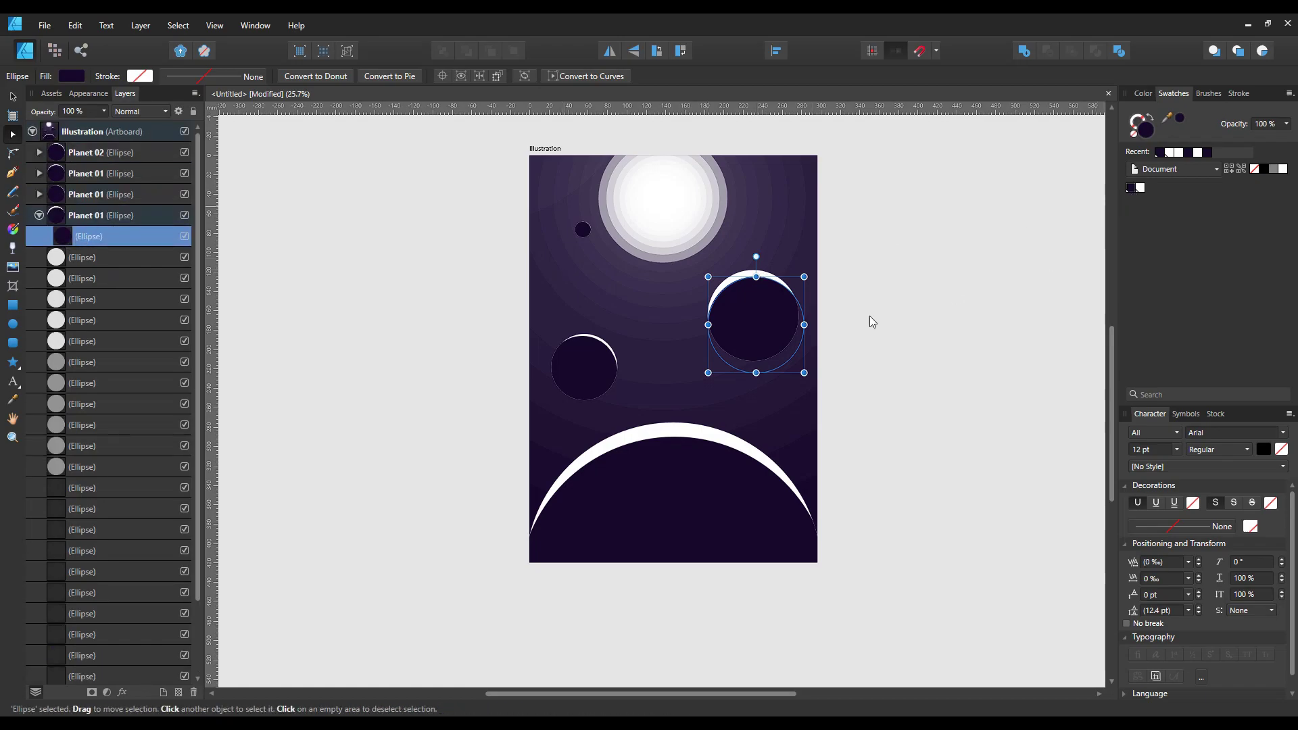
pyautogui.click(592, 365)
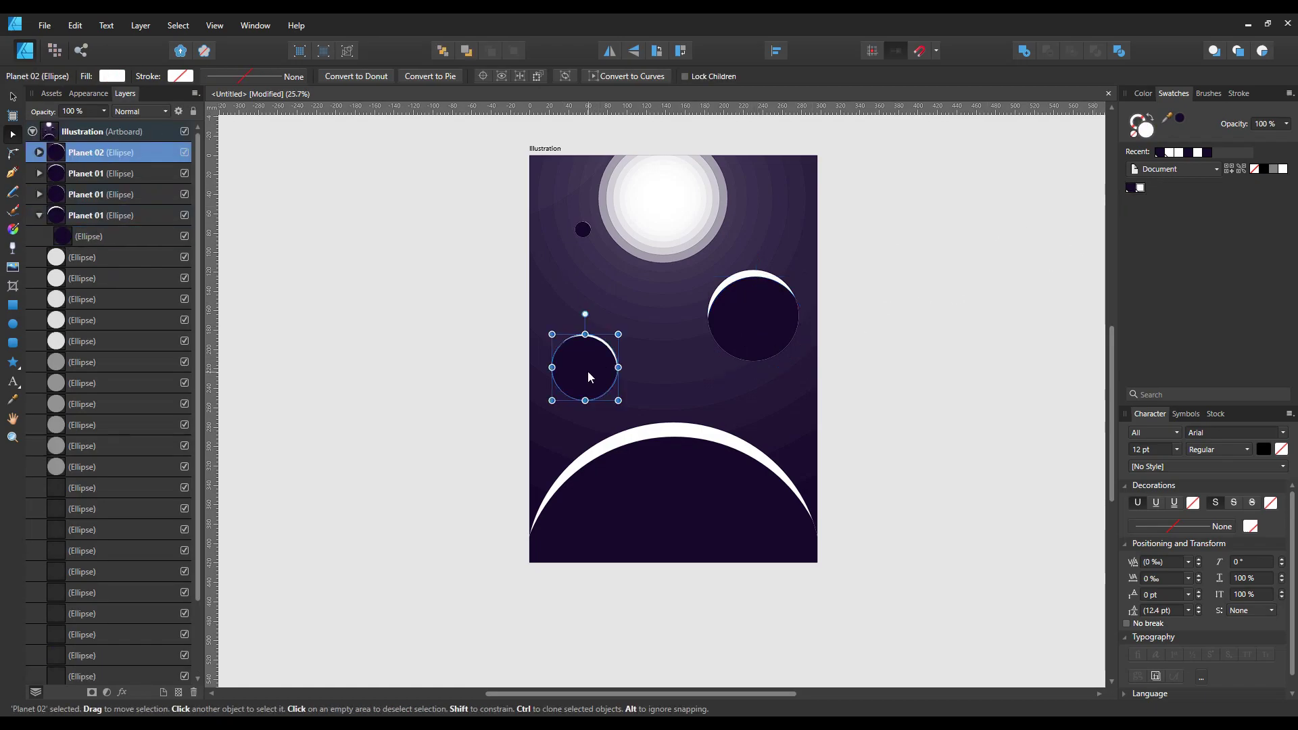
pyautogui.click(1012, 304)
pyautogui.scroll(-2, 1012, 304)
# Step: Shift the global purple swatch toward blue and darken it in the HSL wheel
pyautogui.doubleClick(1130, 187)
pyautogui.moveTo(1108, 298)
pyautogui.mouseDown()
pyautogui.moveTo(1133, 273)
pyautogui.moveTo(1118, 287)
pyautogui.mouseUp()
pyautogui.moveTo(1127, 229); pyautogui.dragTo(1113, 233)
pyautogui.click(1113, 291)
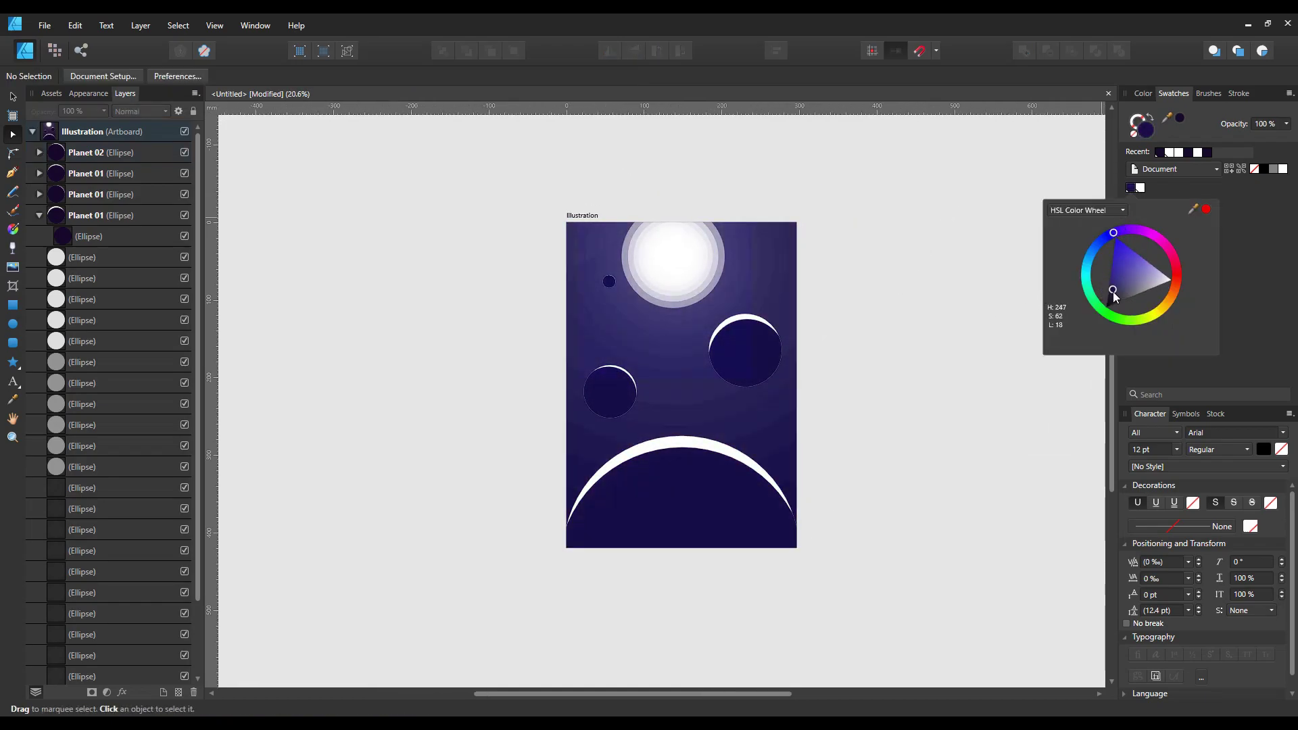
pyautogui.moveTo(1112, 291); pyautogui.dragTo(1108, 300)
pyautogui.moveTo(1115, 230)
pyautogui.mouseDown()
pyautogui.moveTo(1190, 266)
pyautogui.moveTo(1149, 263)
pyautogui.moveTo(1154, 315)
pyautogui.mouseUp()
# Step: Change the white highlight swatch to pink-red in the HSL wheel
pyautogui.click(1141, 187)
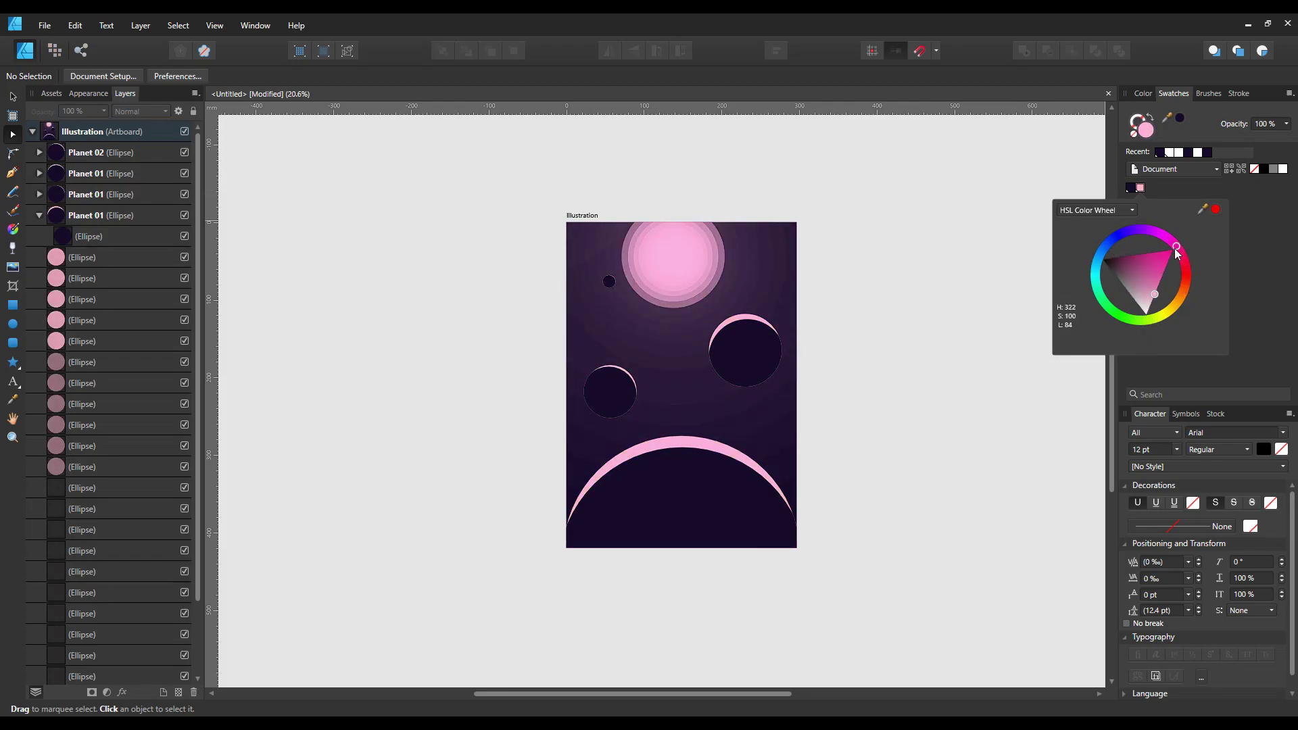
pyautogui.moveTo(1183, 265)
pyautogui.mouseDown()
pyautogui.moveTo(1185, 307)
pyautogui.moveTo(1168, 314)
pyautogui.moveTo(1158, 297)
pyautogui.moveTo(1181, 294)
pyautogui.moveTo(1171, 271)
pyautogui.moveTo(1133, 308)
pyautogui.moveTo(1150, 275)
pyautogui.moveTo(1169, 273)
pyautogui.moveTo(1157, 280)
pyautogui.mouseUp()
pyautogui.click(900, 335)
pyautogui.scroll(2, 861, 435)
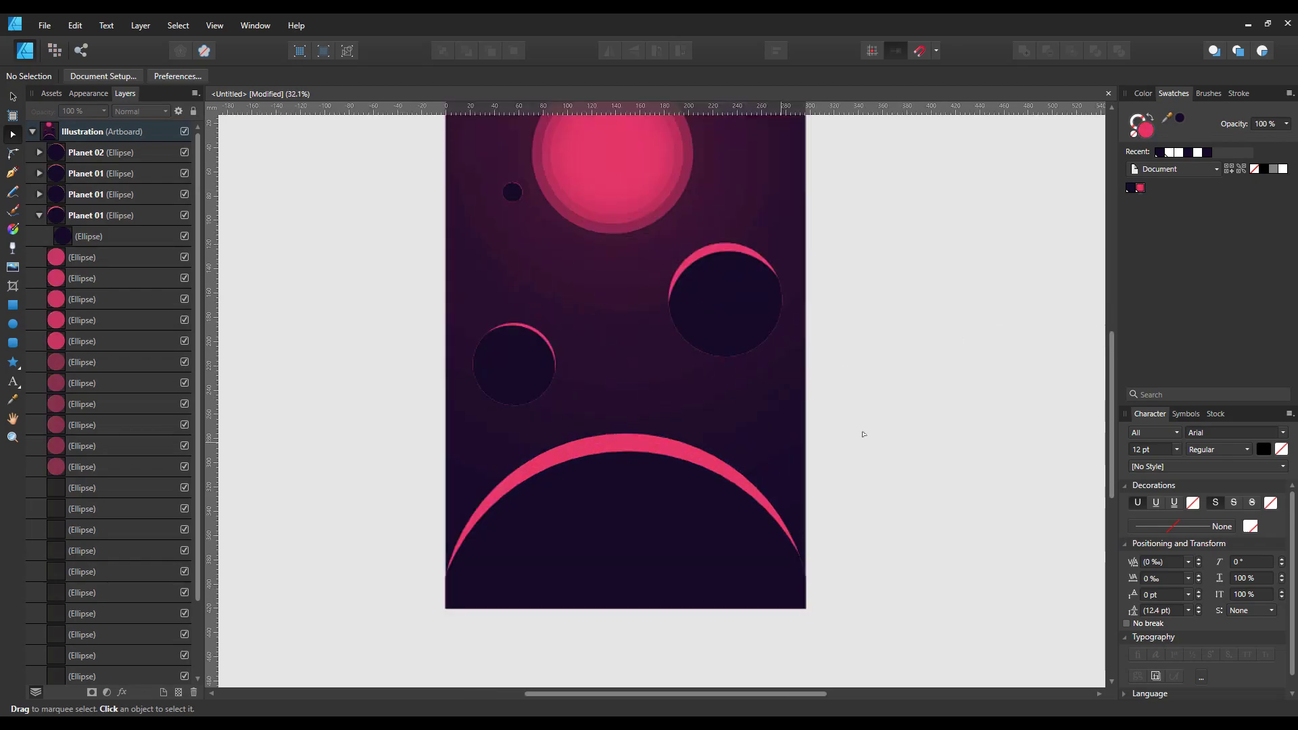
pyautogui.scroll(-1, 743, 473)
# Step: Check the bottom and right-hand planets' new pink-red crescents
pyautogui.click(672, 496)
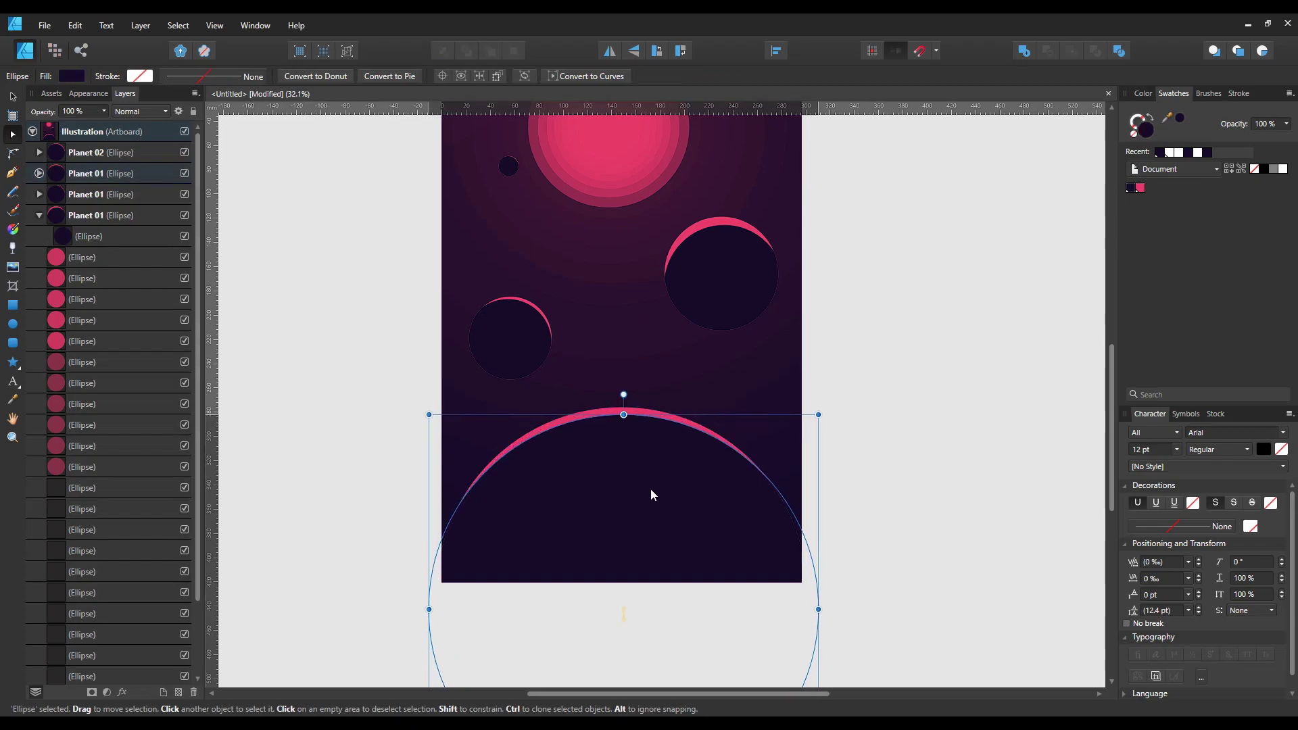
pyautogui.scroll(-1, 798, 492)
pyautogui.scroll(1, 777, 466)
pyautogui.click(739, 330)
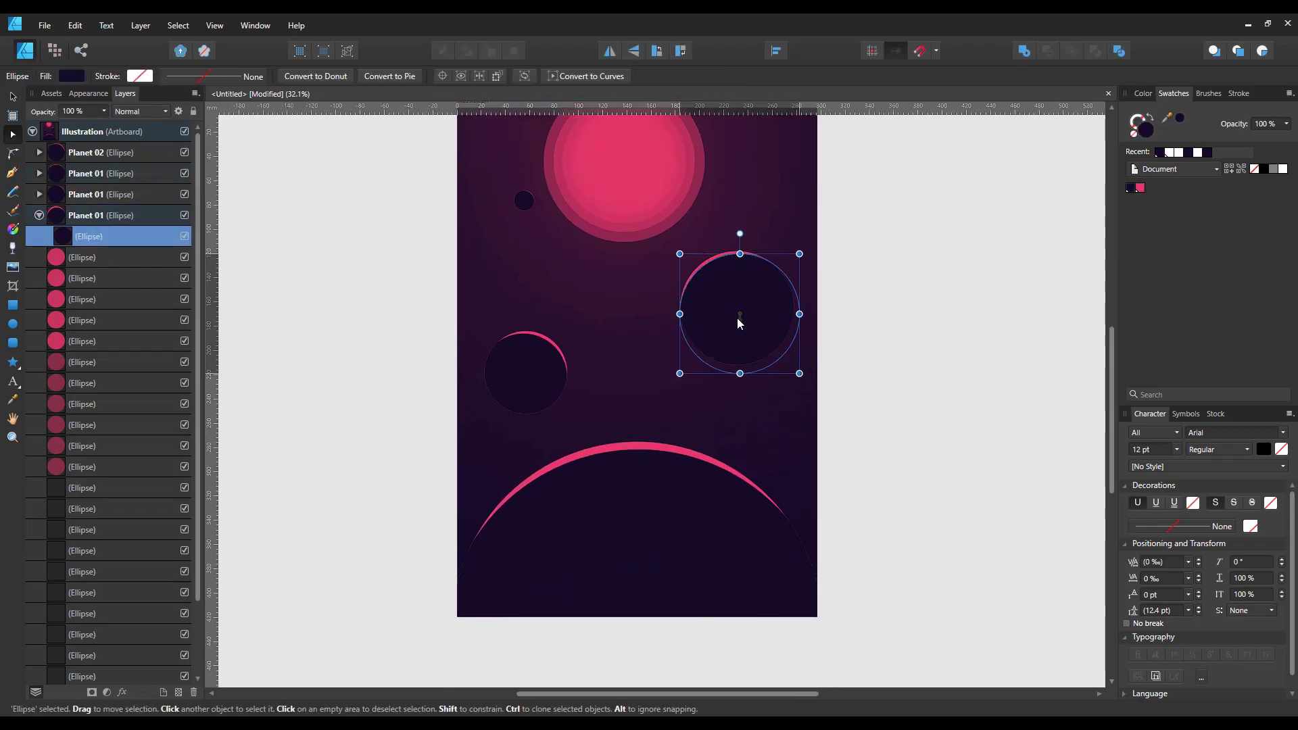
pyautogui.click(856, 353)
pyautogui.scroll(-1, 859, 366)
pyautogui.scroll(1, 772, 389)
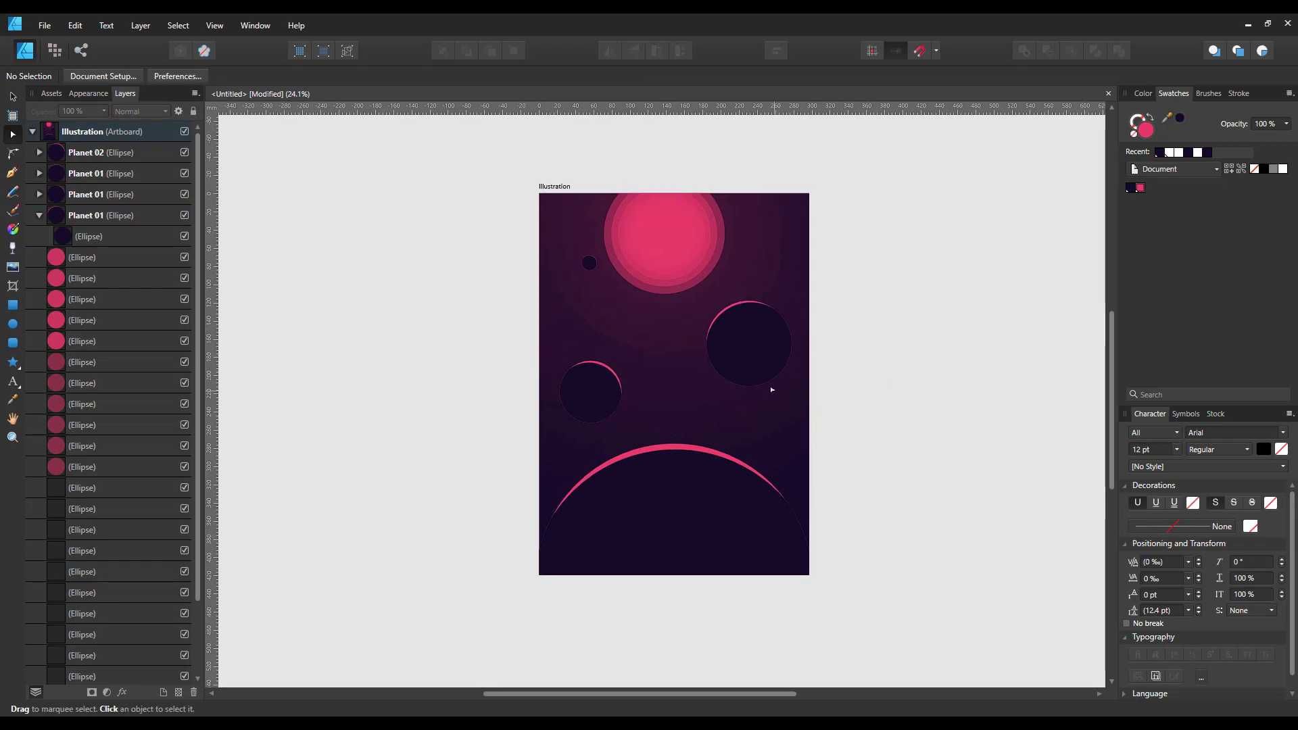
pyautogui.scroll(2, 656, 316)
pyautogui.scroll(-1, 623, 306)
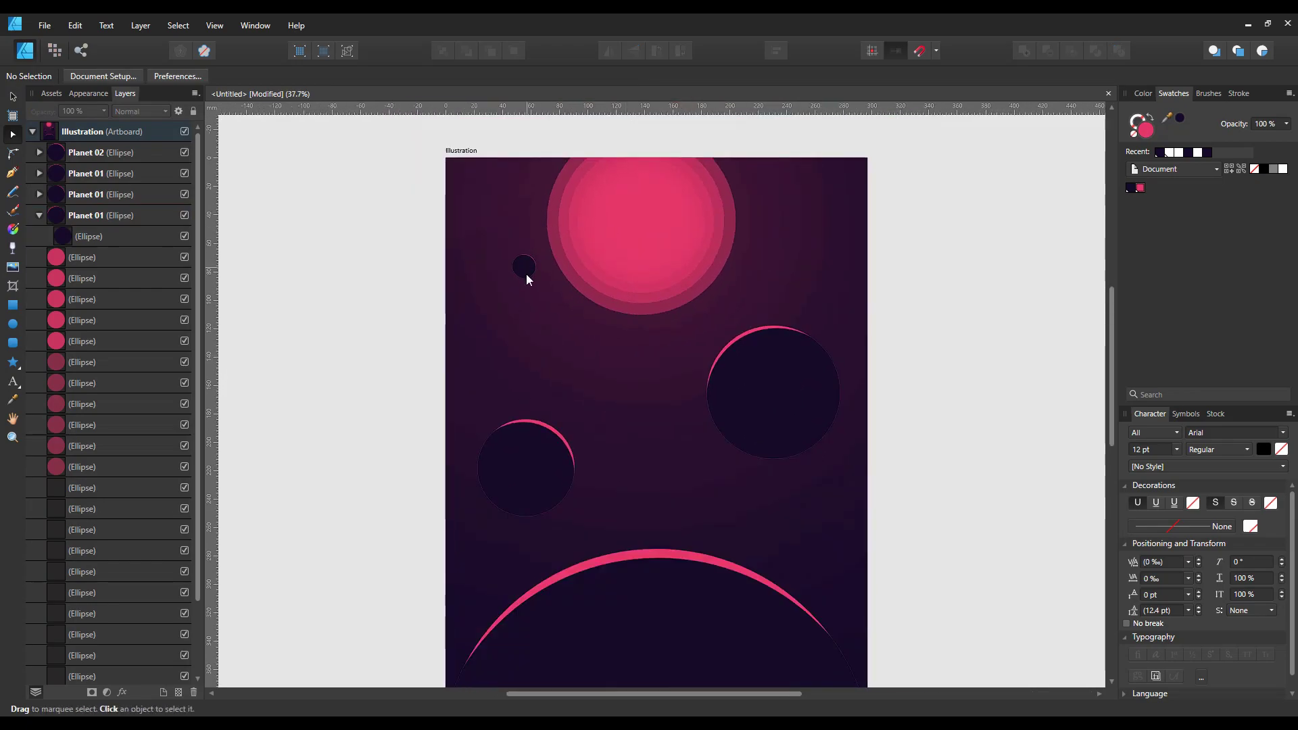
# Step: Reposition the small moon beside the sun and select the glow ellipses around it
pyautogui.moveTo(527, 279); pyautogui.dragTo(586, 274)
pyautogui.click(592, 314)
pyautogui.scroll(-4, 592, 313)
pyautogui.scroll(3, 592, 313)
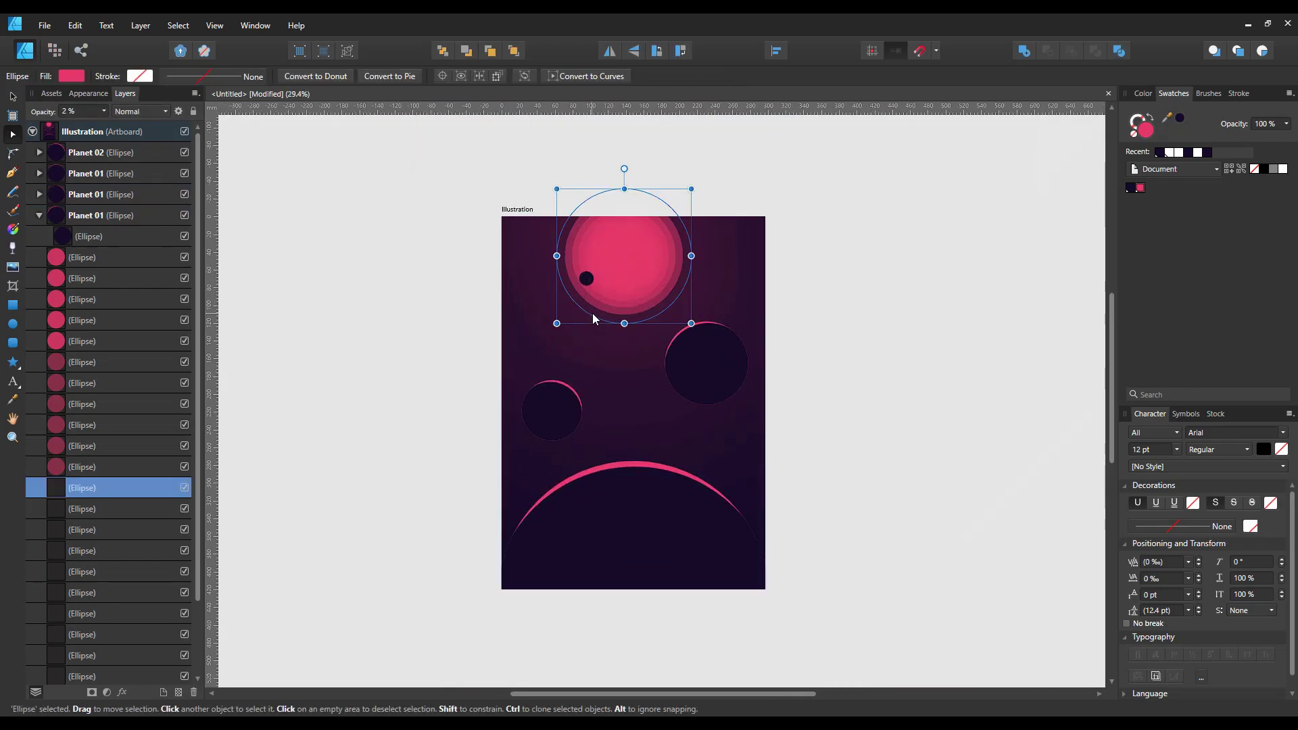
pyautogui.scroll(2, 592, 314)
pyautogui.scroll(1, 649, 313)
pyautogui.scroll(-2, 693, 300)
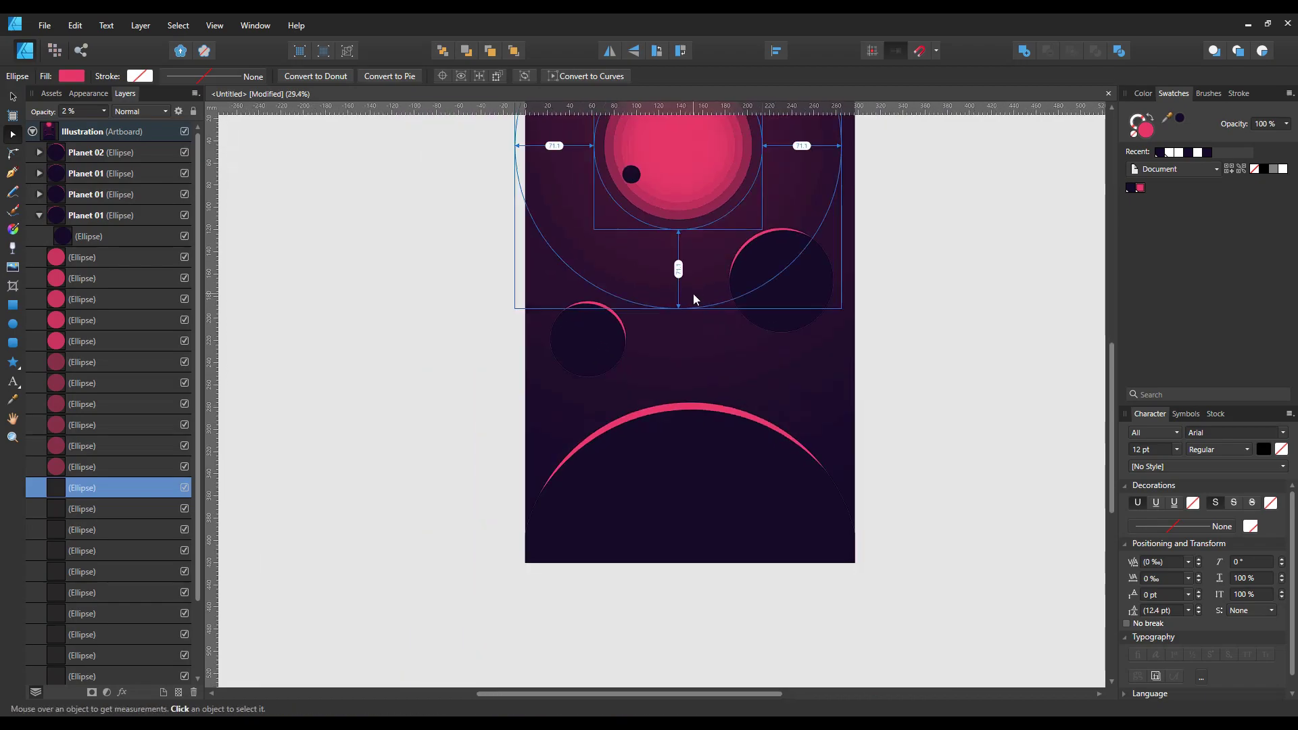
pyautogui.scroll(3, 693, 300)
pyautogui.moveTo(627, 281); pyautogui.dragTo(593, 299)
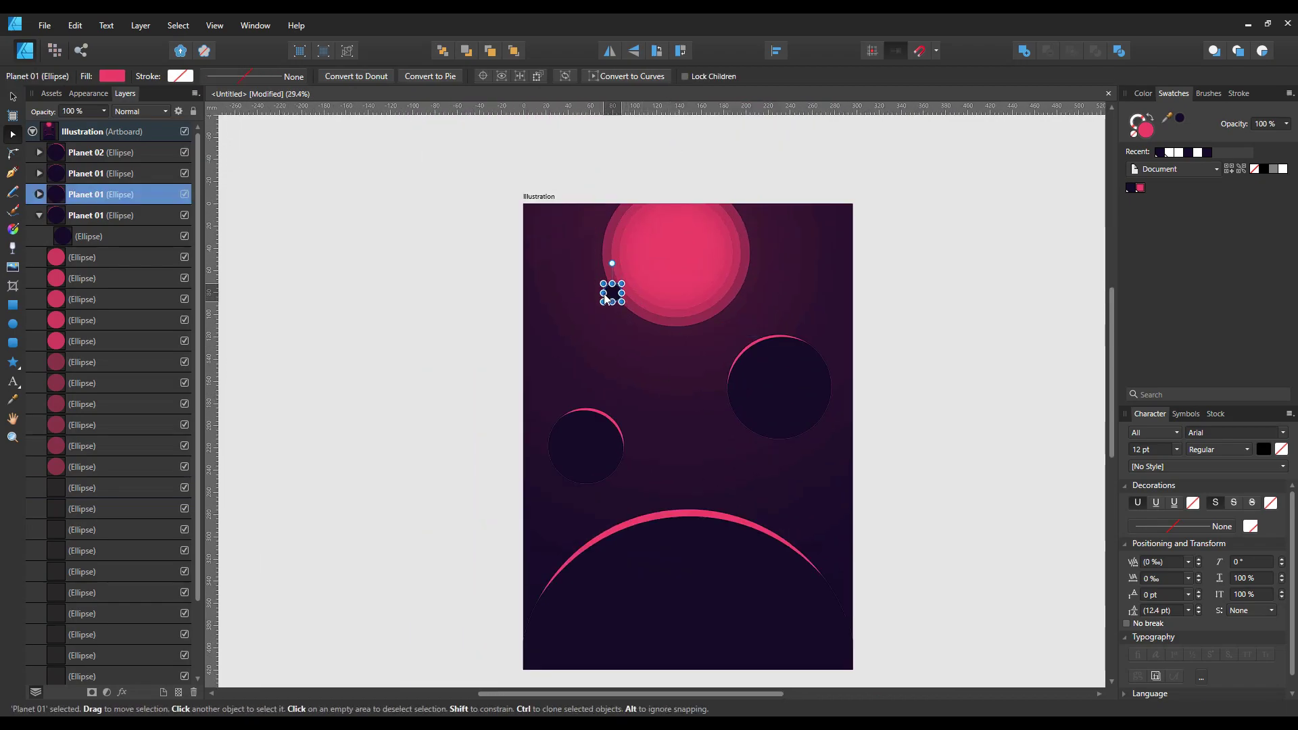
pyautogui.click(704, 363)
pyautogui.scroll(1, 691, 363)
pyautogui.scroll(2, 692, 362)
pyautogui.scroll(-1, 727, 371)
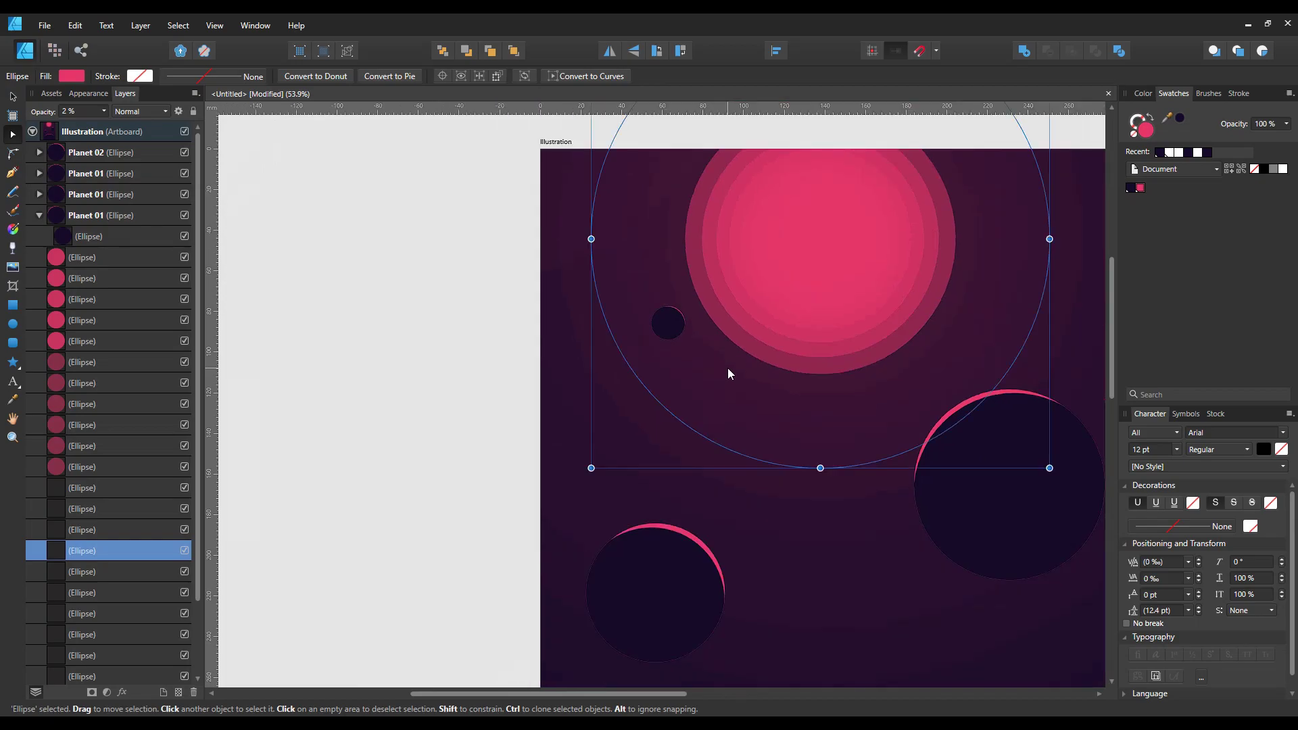
pyautogui.scroll(1, 727, 371)
pyautogui.click(843, 206)
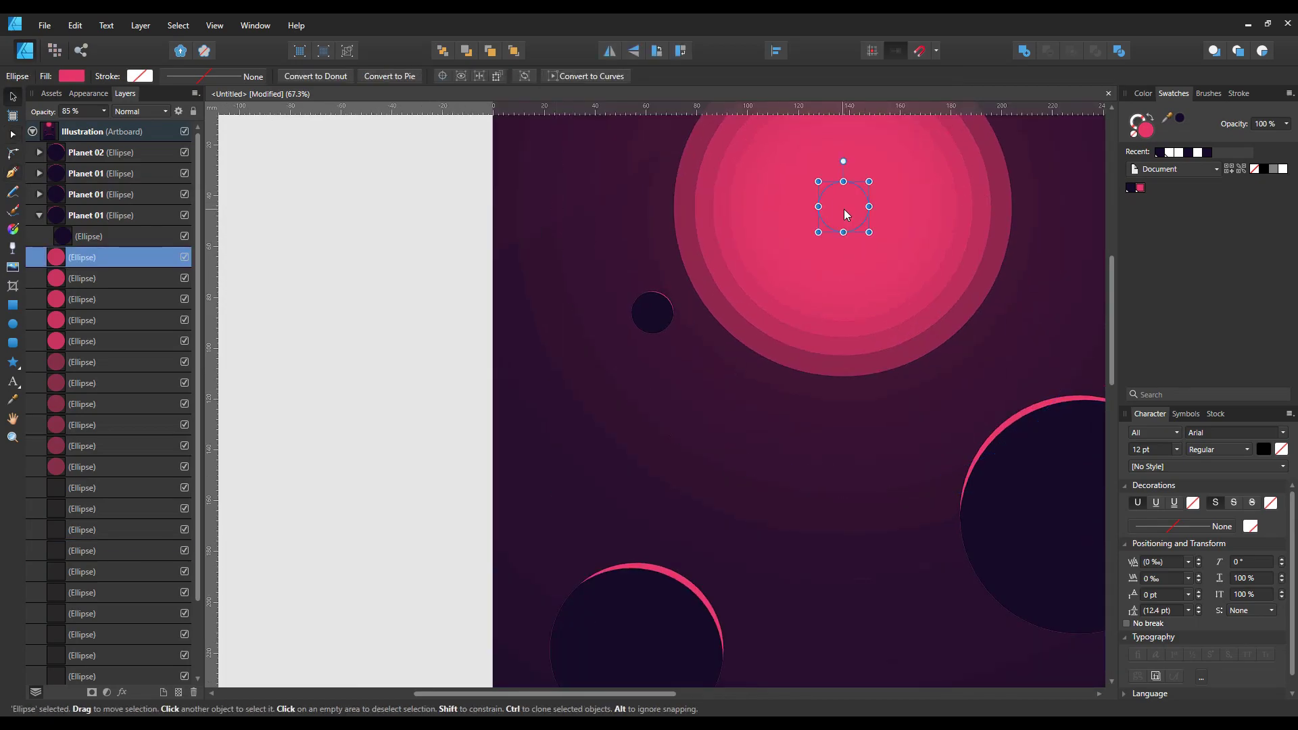
# Step: Pen-draw a beam from the sun's centre past the moon beyond the artboard, filled dark purple
pyautogui.press('p')
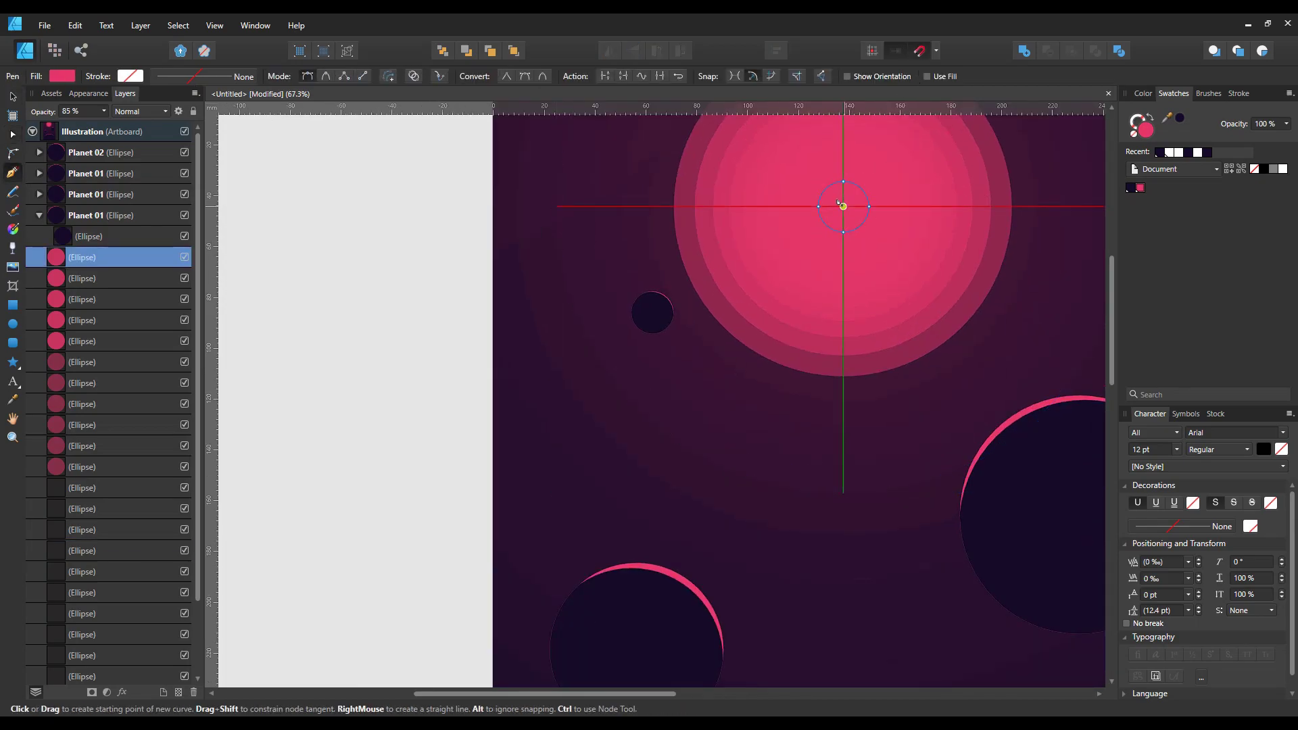
pyautogui.click(843, 206)
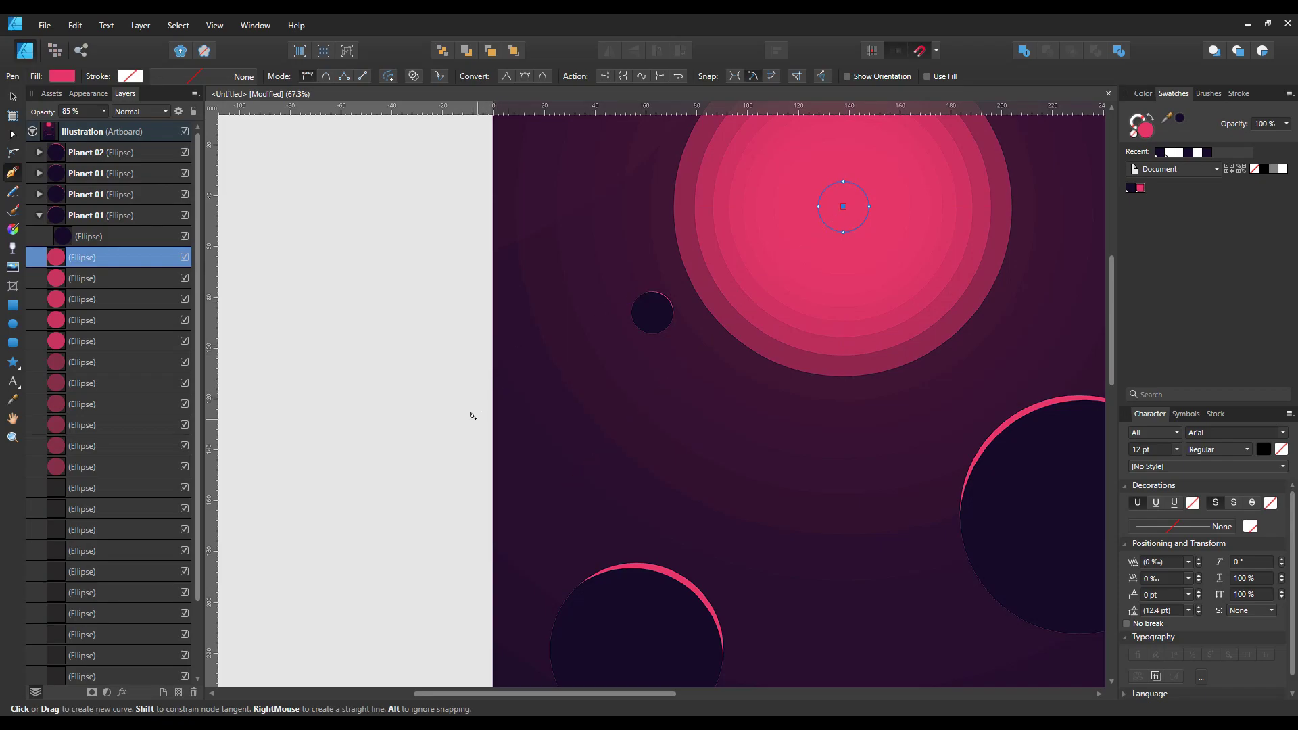
pyautogui.click(441, 447)
pyautogui.press('a')
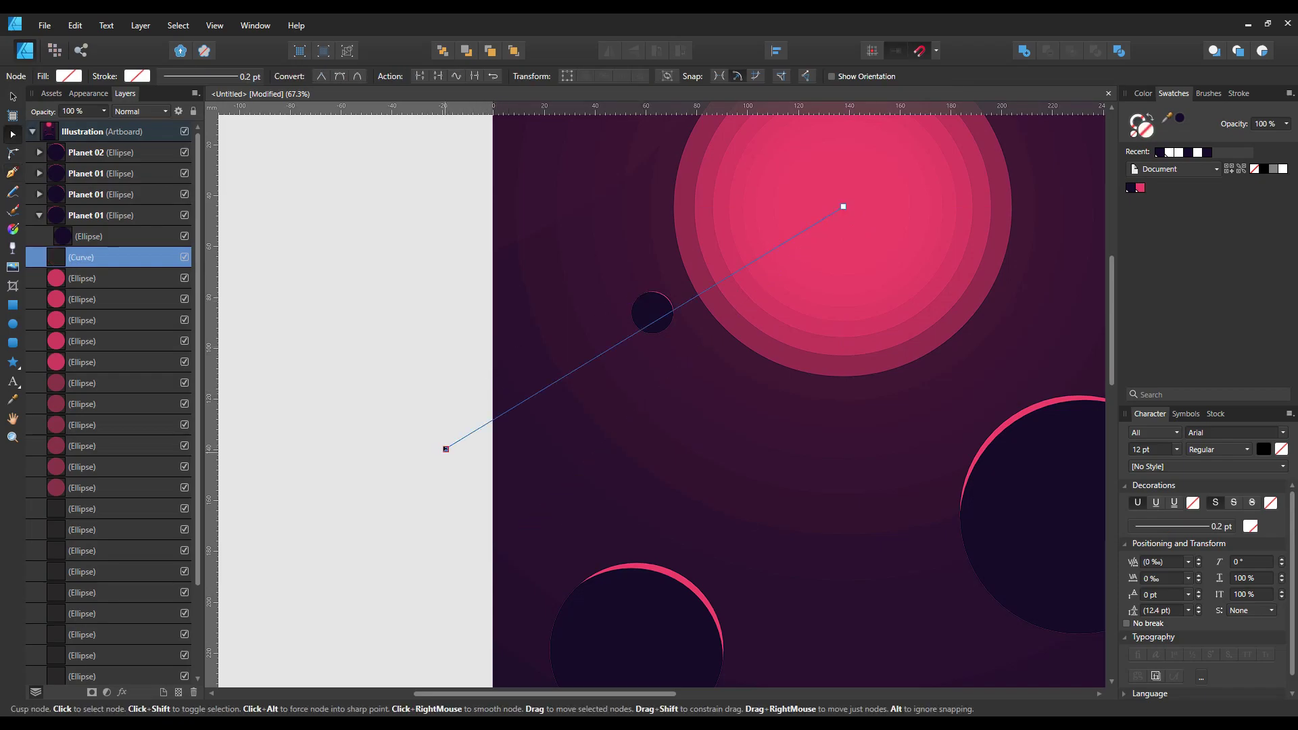
pyautogui.moveTo(443, 449); pyautogui.dragTo(449, 474)
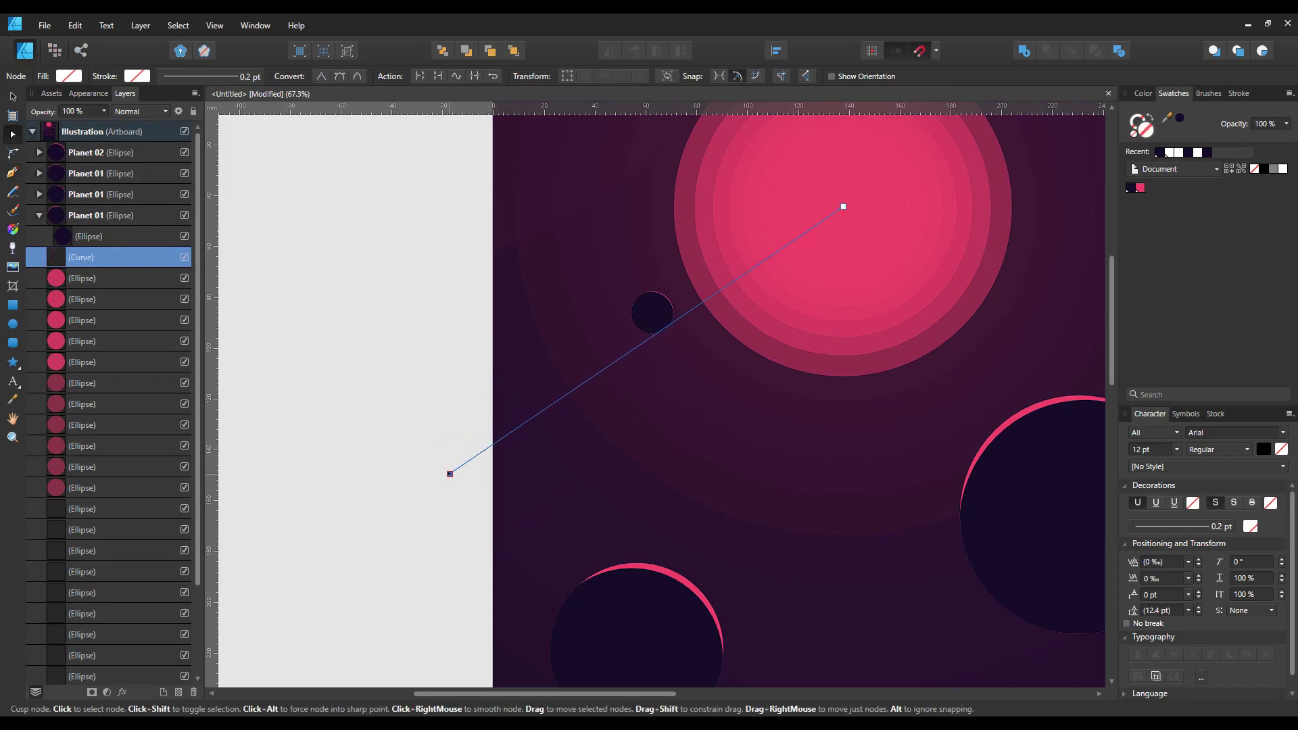
pyautogui.press('p')
pyautogui.click(394, 397)
pyautogui.scroll(3, 648, 294)
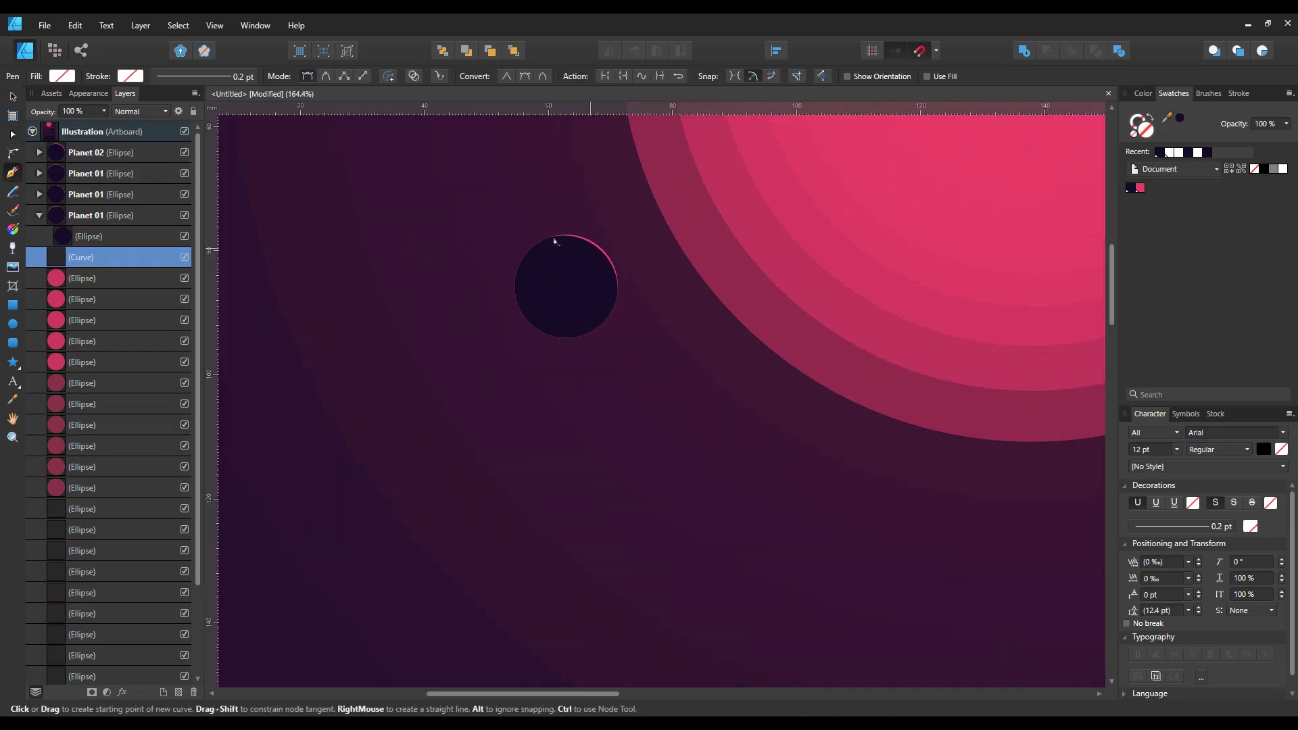
pyautogui.scroll(-4, 561, 250)
pyautogui.scroll(-1, 676, 230)
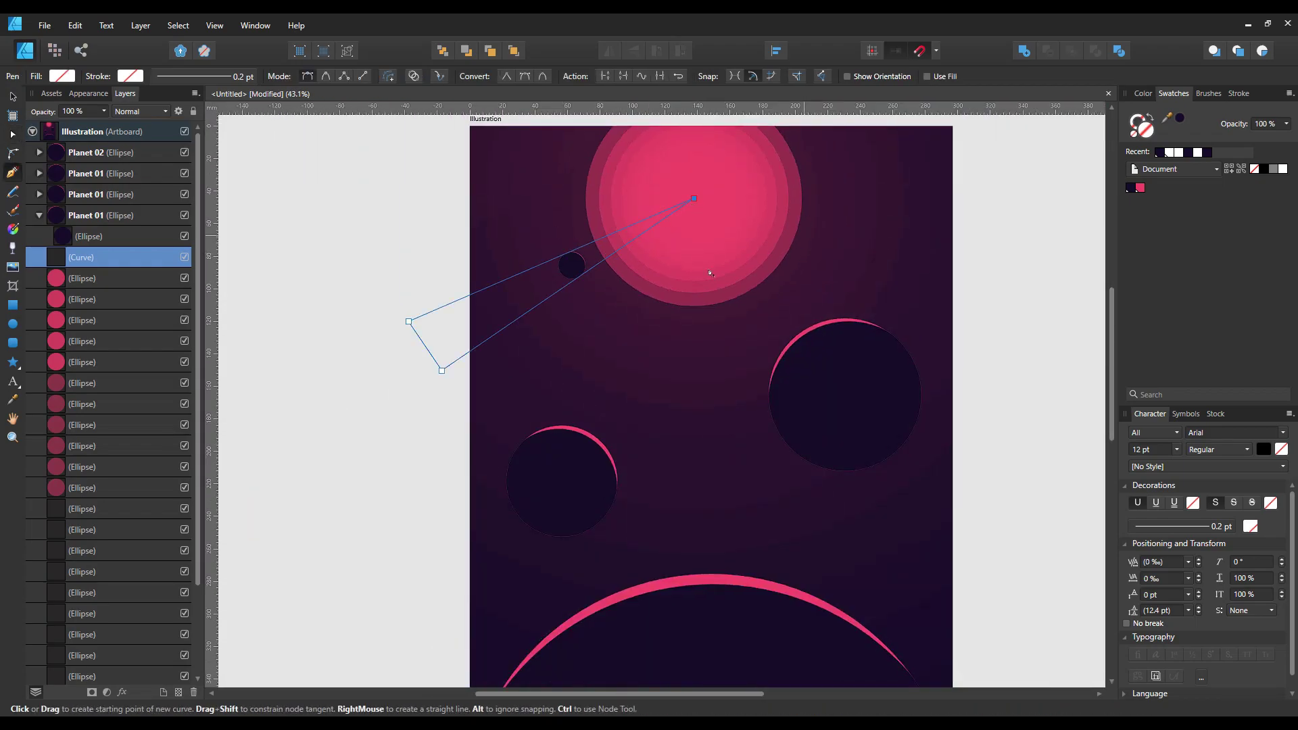
pyautogui.click(1130, 188)
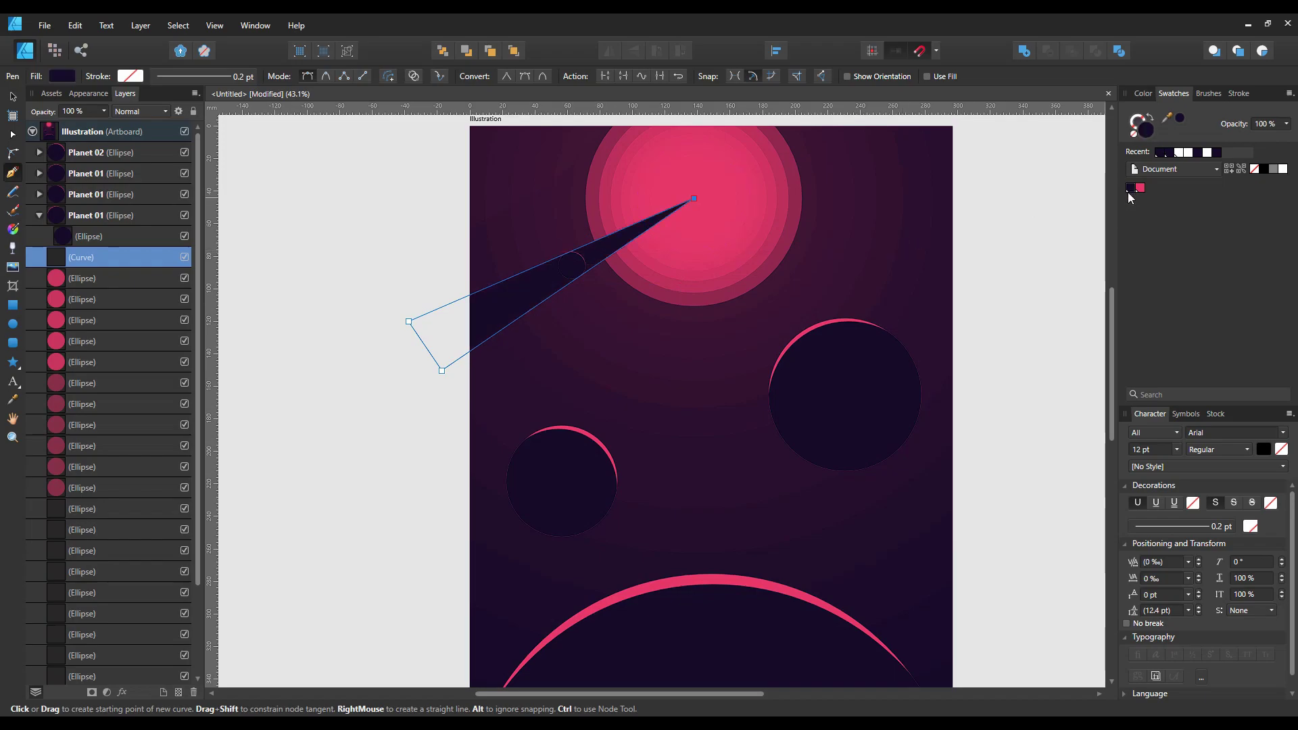
# Step: Draw a cutter shape between moon and sun and subtract it from the beam
pyautogui.press('v')
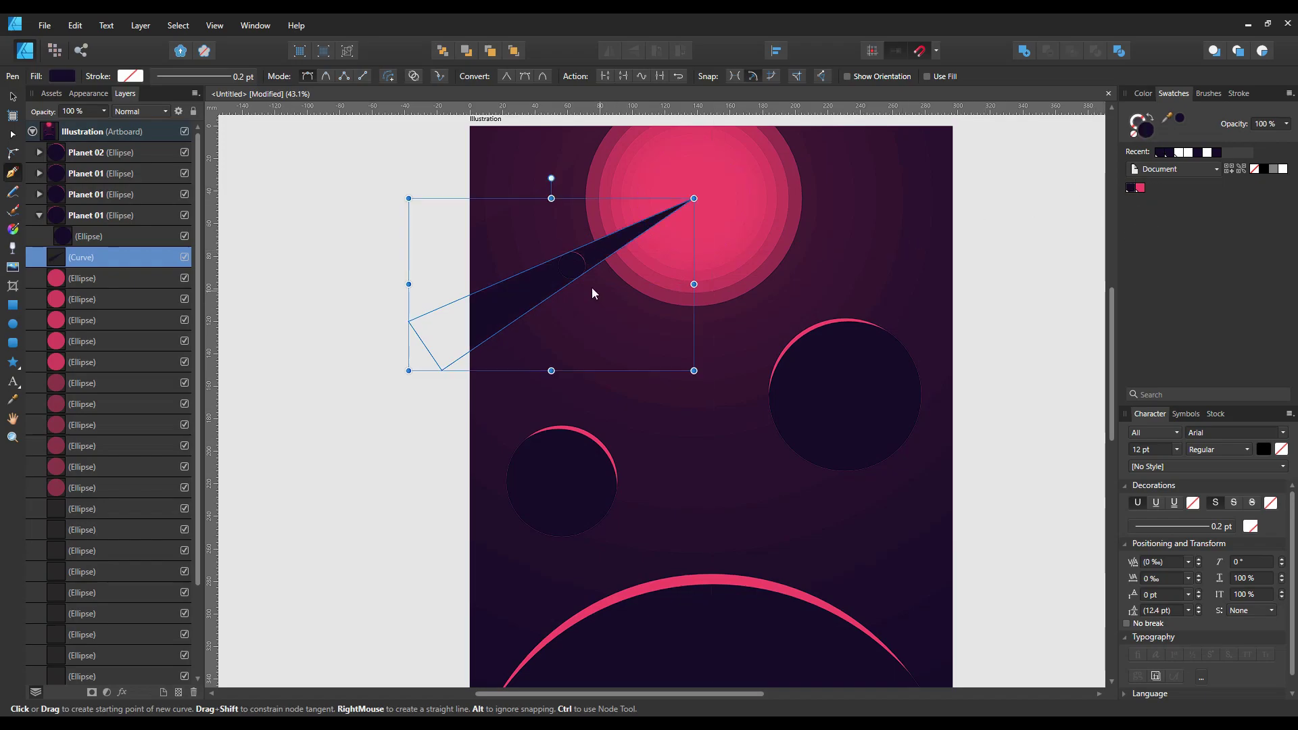
pyautogui.scroll(4, 590, 287)
pyautogui.scroll(-4, 683, 234)
pyautogui.scroll(3, 696, 311)
pyautogui.scroll(-1, 777, 322)
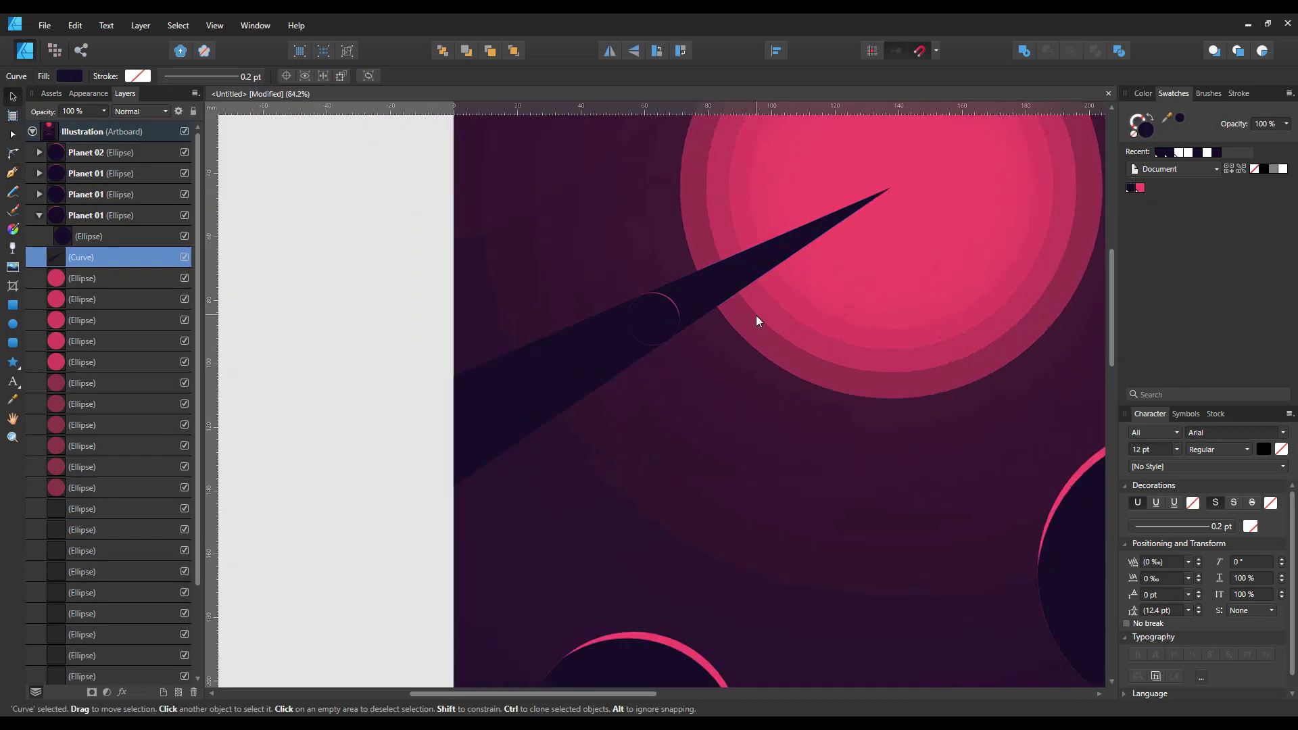
pyautogui.press('p')
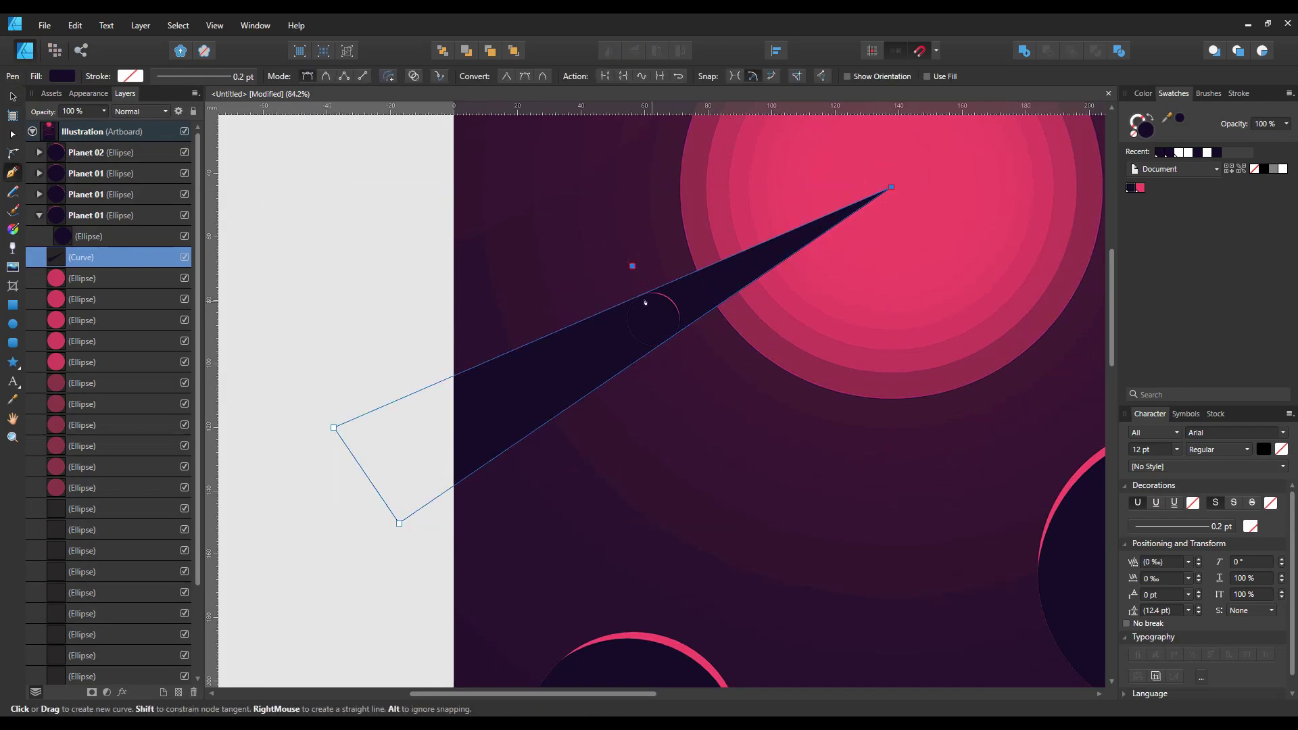
pyautogui.click(632, 265)
pyautogui.moveTo(638, 295); pyautogui.dragTo(665, 333)
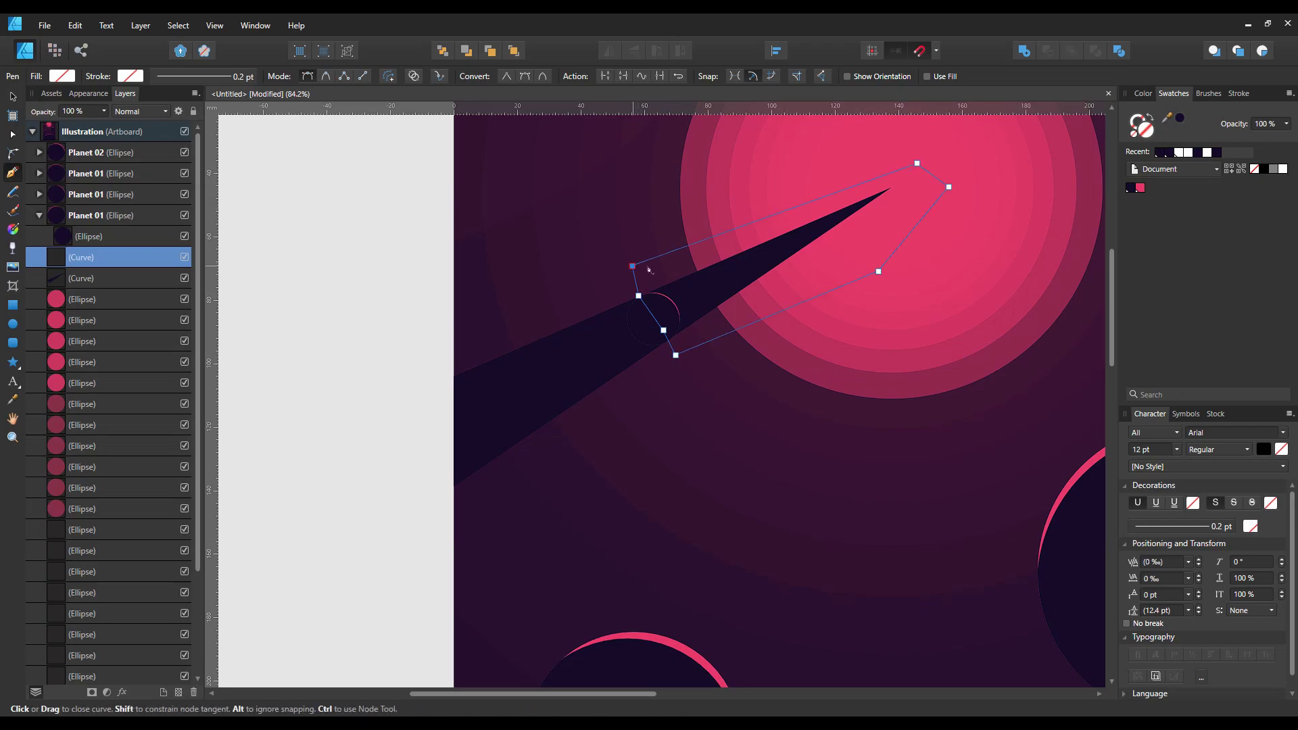
pyautogui.press('v')
pyautogui.keyDown('shift'); pyautogui.click(61, 280); pyautogui.keyUp('shift')
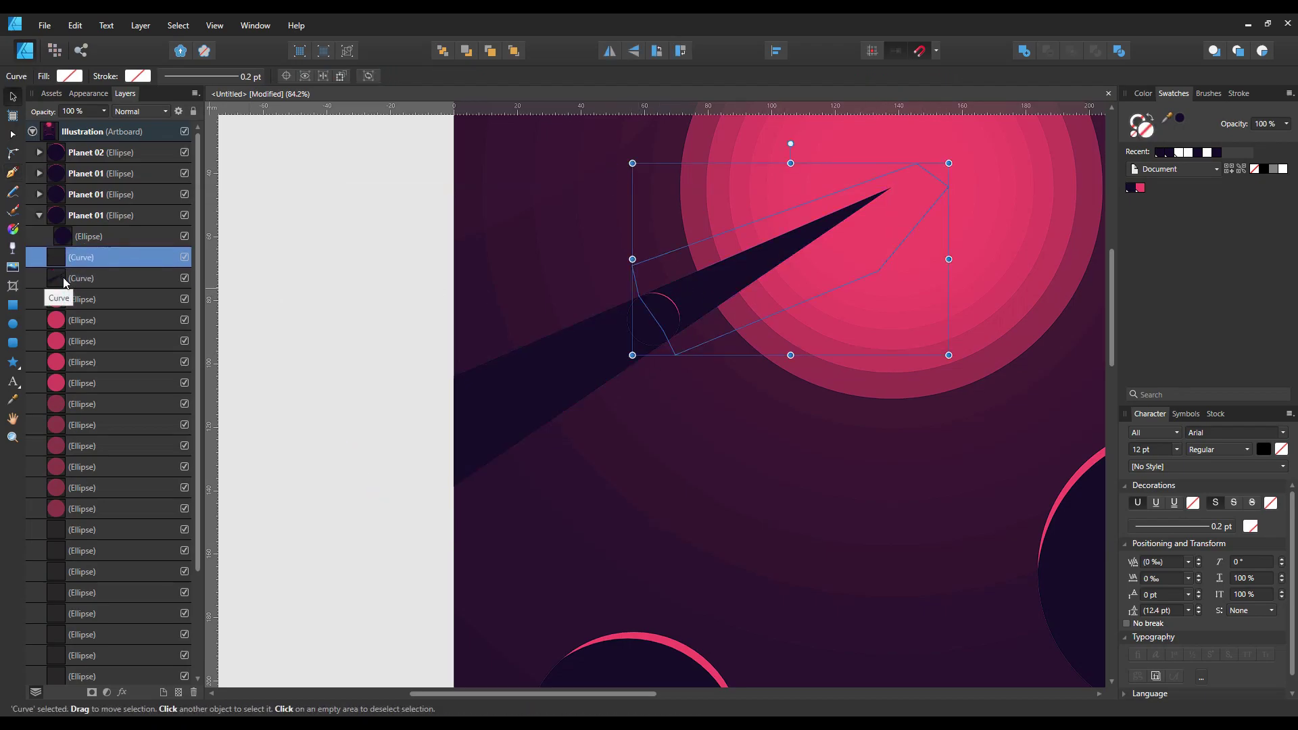
pyautogui.click(1047, 50)
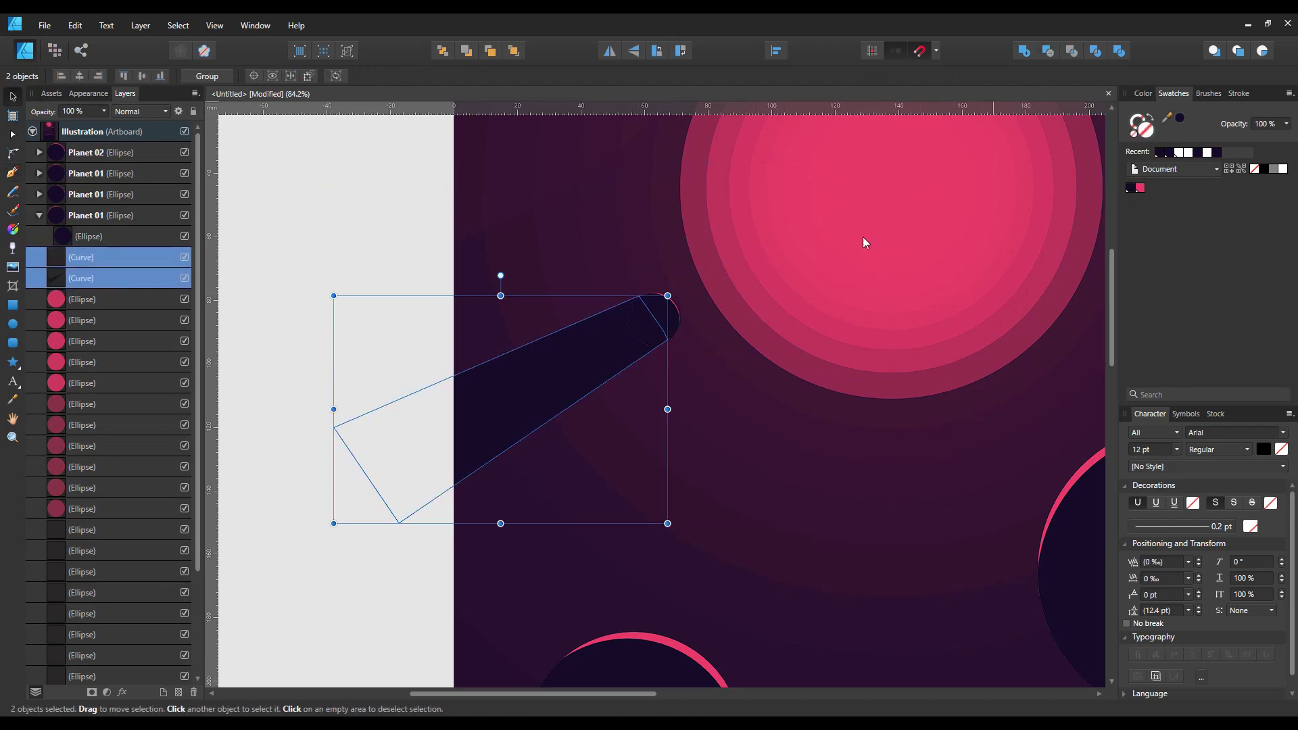
pyautogui.hotkey('ctrl', 'd')
# Step: Set the trimmed shadow's layer opacity to 50%, undoing a stray move
pyautogui.scroll(-2, 606, 334)
pyautogui.hscroll(-3, 606, 333)
pyautogui.scroll(1, 606, 333)
pyautogui.click(554, 308)
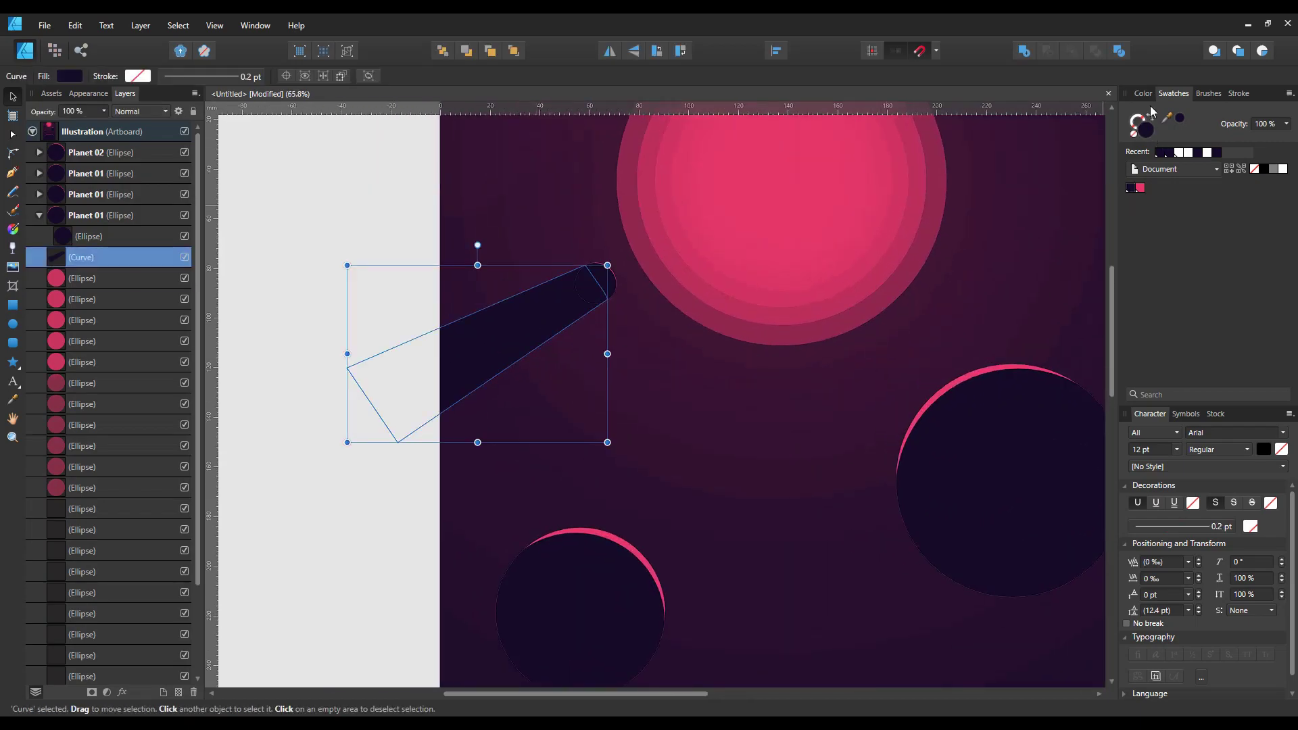
pyautogui.click(1143, 93)
pyautogui.click(1174, 93)
pyautogui.click(103, 111)
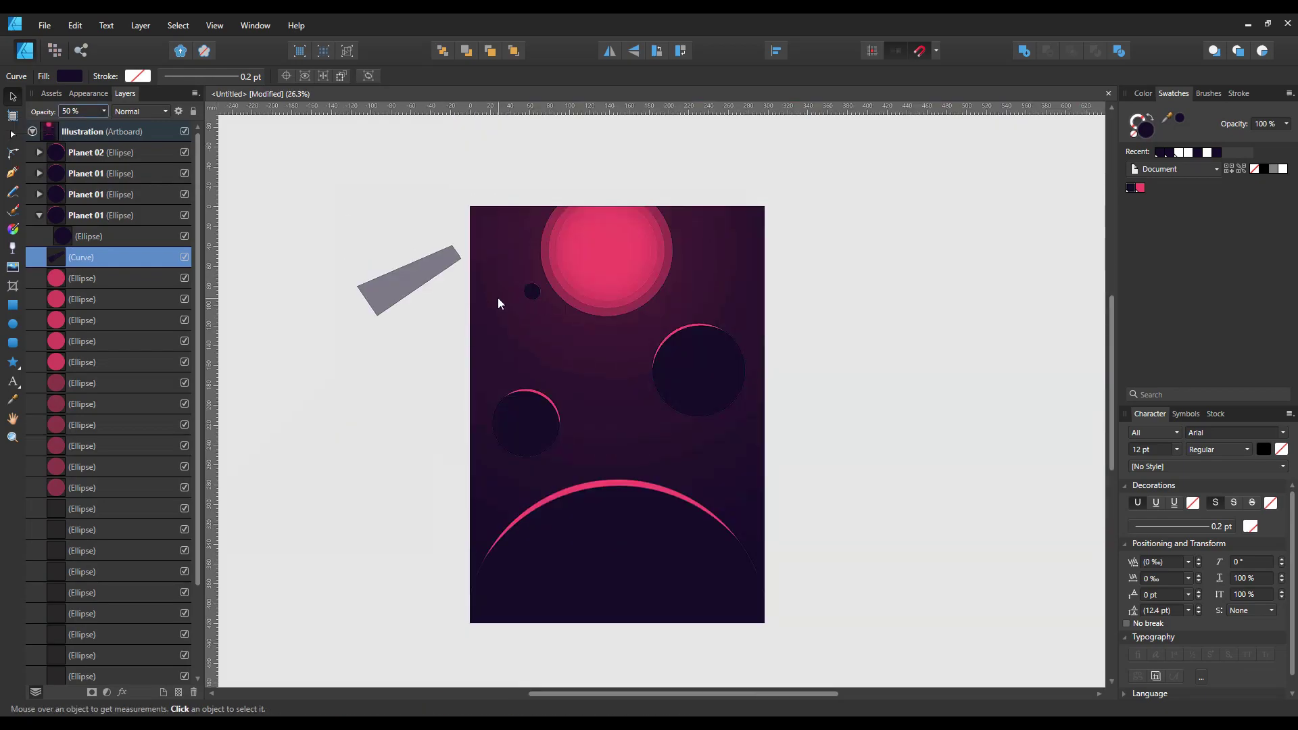
pyautogui.click(406, 357)
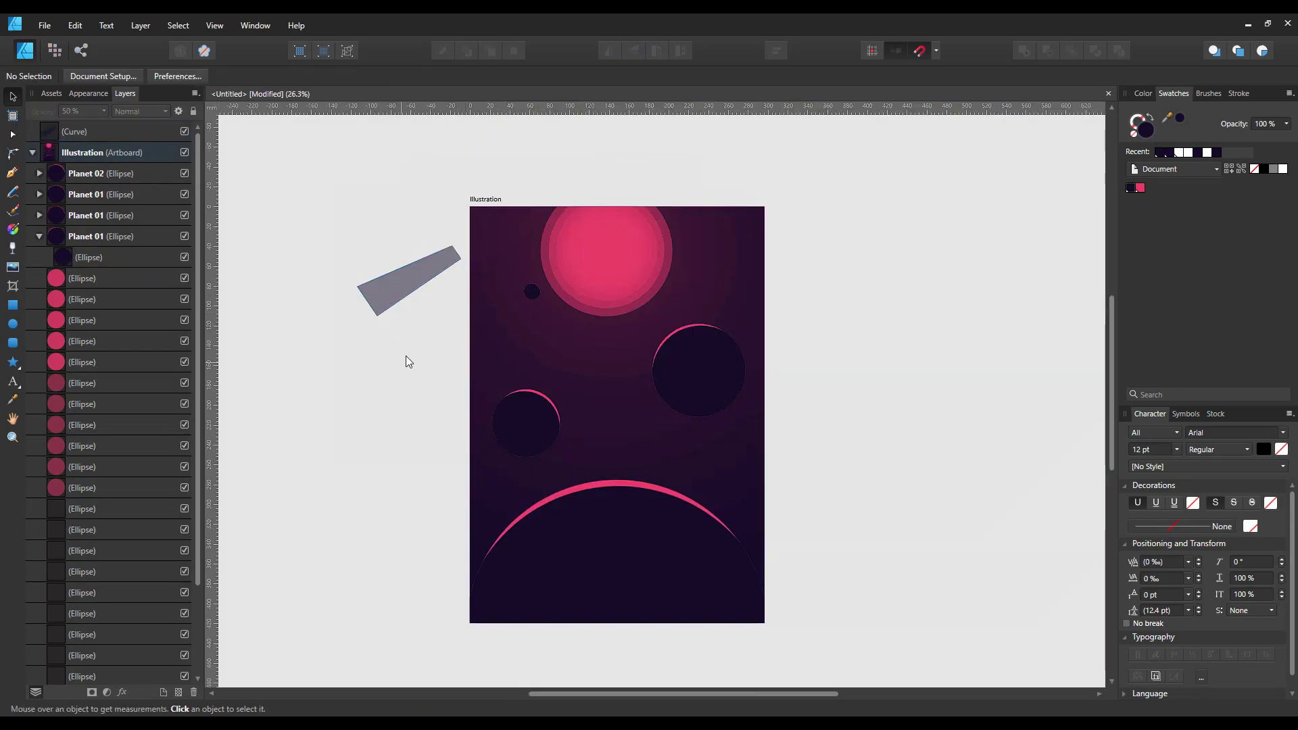
pyautogui.click(406, 289)
pyautogui.hotkey('ctrl', 'z')
# Step: Zoom in on the moon's shadow and select its two far-left points for editing
pyautogui.press('z')
pyautogui.moveTo(388, 297); pyautogui.dragTo(620, 371)
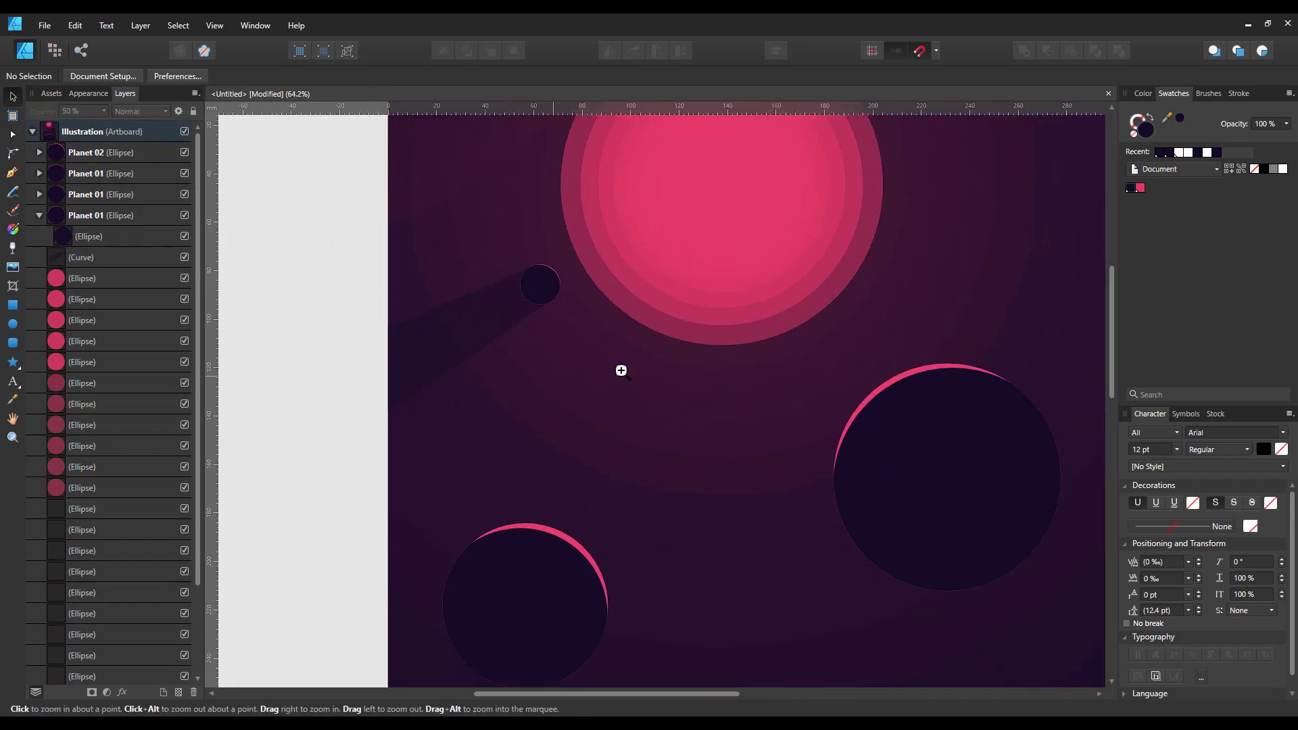
pyautogui.keyDown('alt'); pyautogui.click(621, 370); pyautogui.keyUp('alt')
pyautogui.press('v')
pyautogui.click(455, 376)
pyautogui.press('a')
pyautogui.moveTo(399, 356)
pyautogui.mouseDown()
pyautogui.moveTo(448, 426)
pyautogui.moveTo(434, 396)
pyautogui.mouseUp()
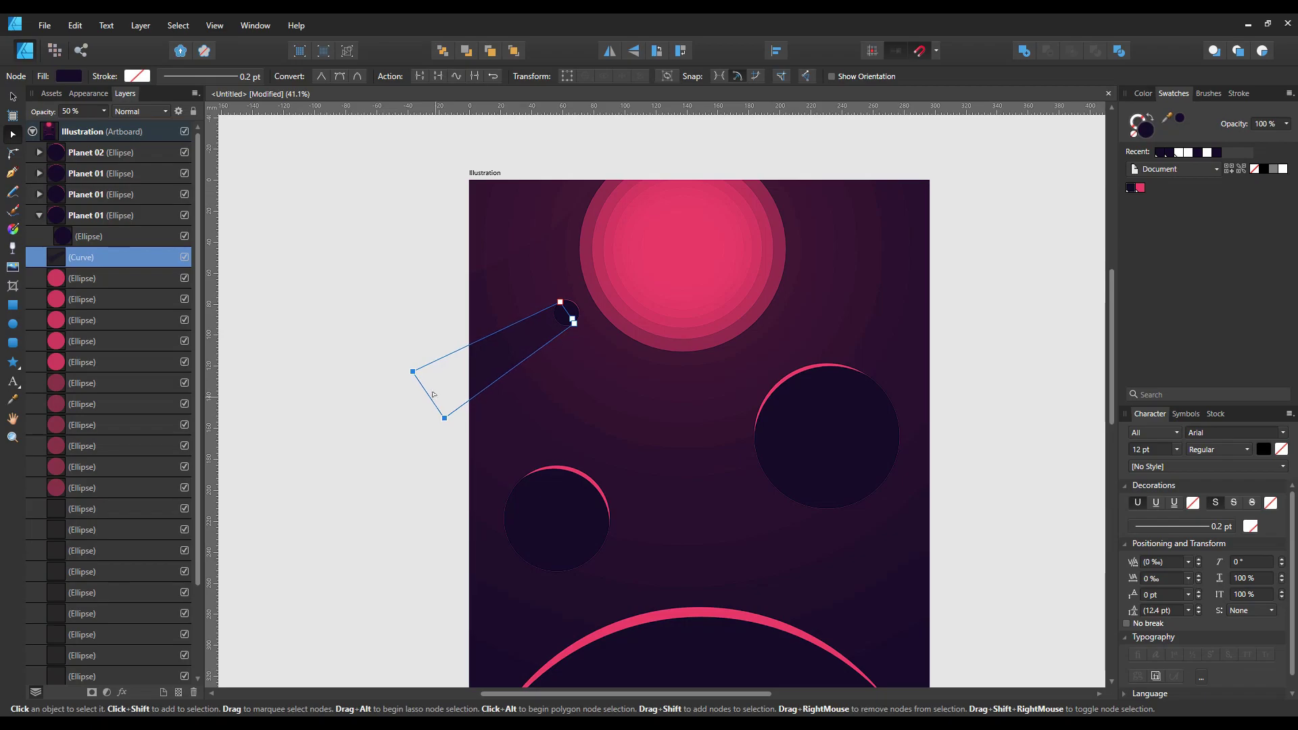
pyautogui.hotkey('ctrl', 'd')
pyautogui.scroll(-2, 521, 371)
pyautogui.scroll(3, 565, 384)
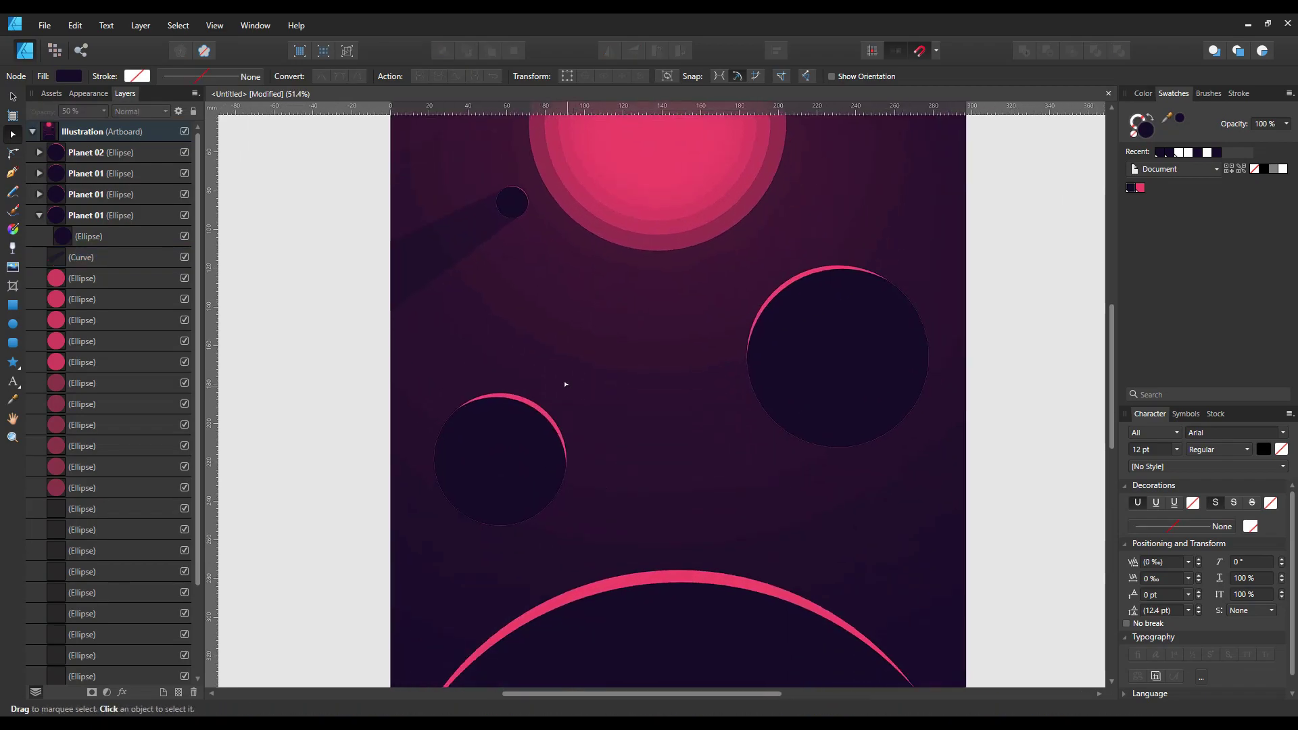
pyautogui.scroll(-1, 565, 384)
pyautogui.scroll(-1, 534, 381)
pyautogui.click(553, 378)
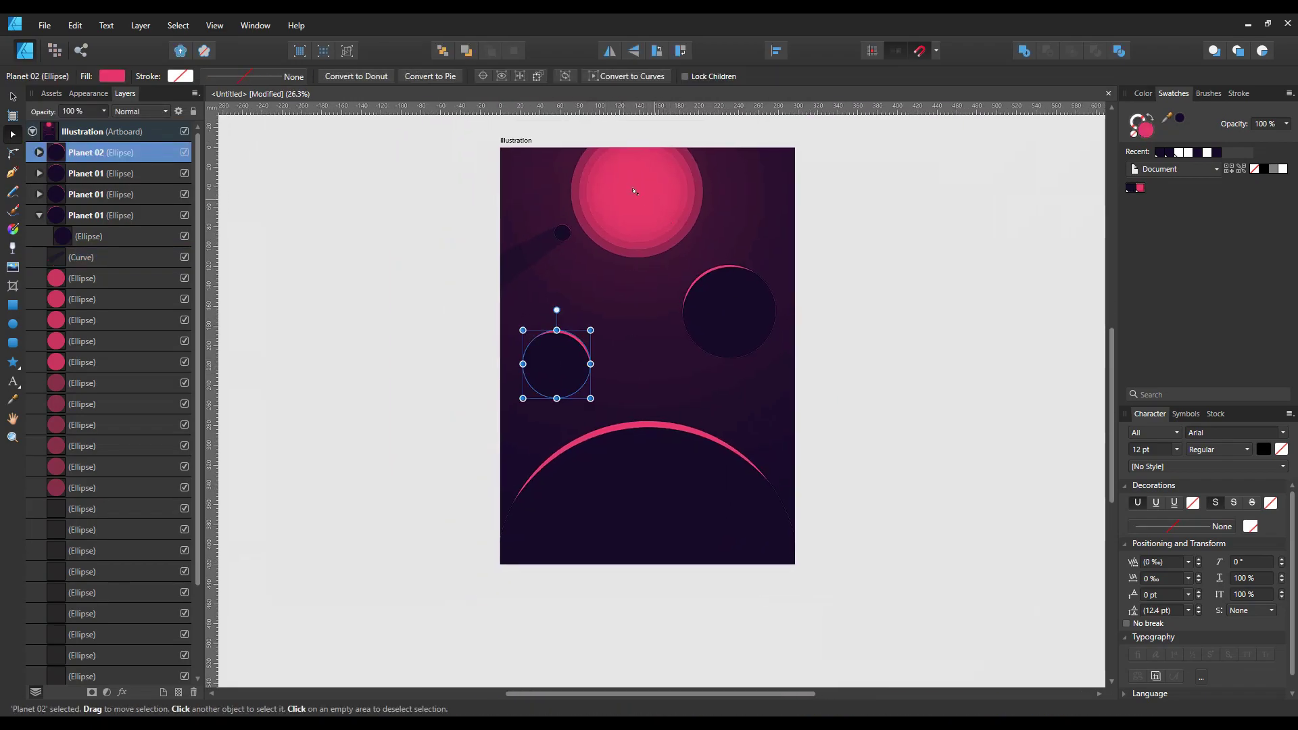
# Step: Pen-draw a triangle from the sun's centre down past the lower-left planet
pyautogui.press('p')
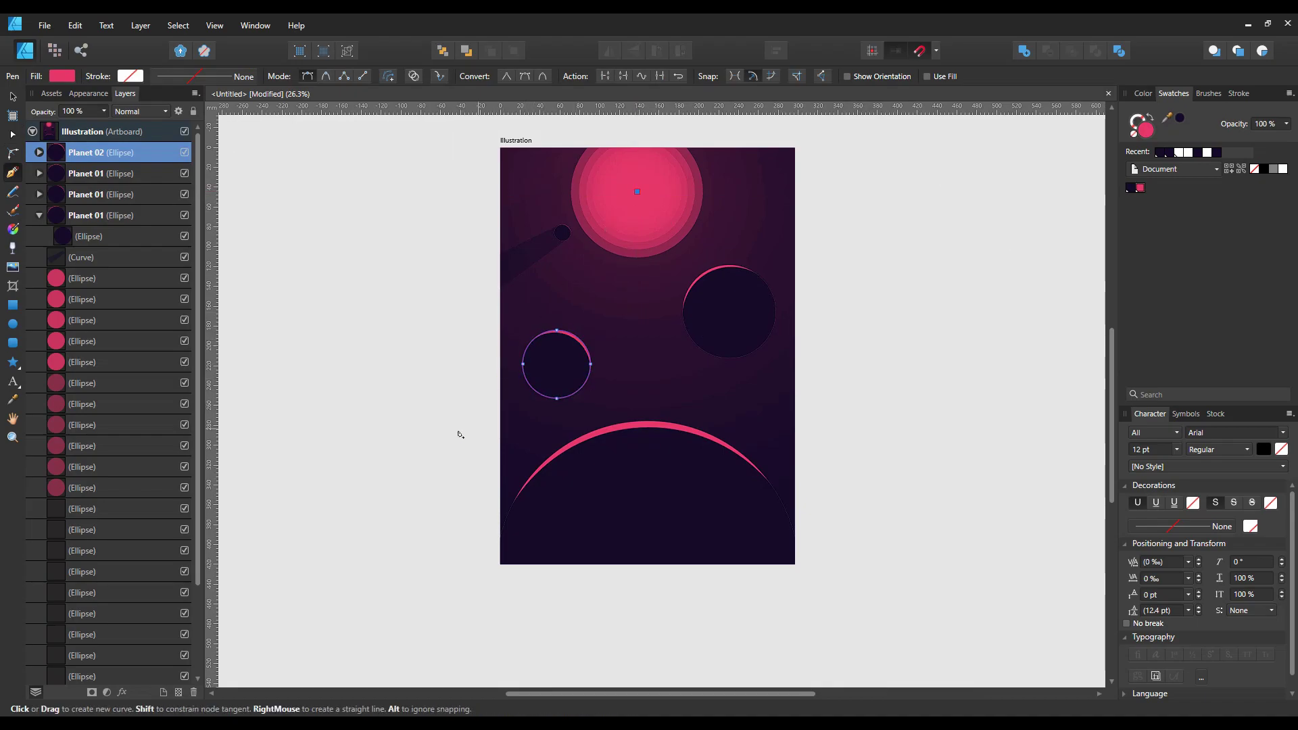
pyautogui.click(417, 492)
pyautogui.click(551, 553)
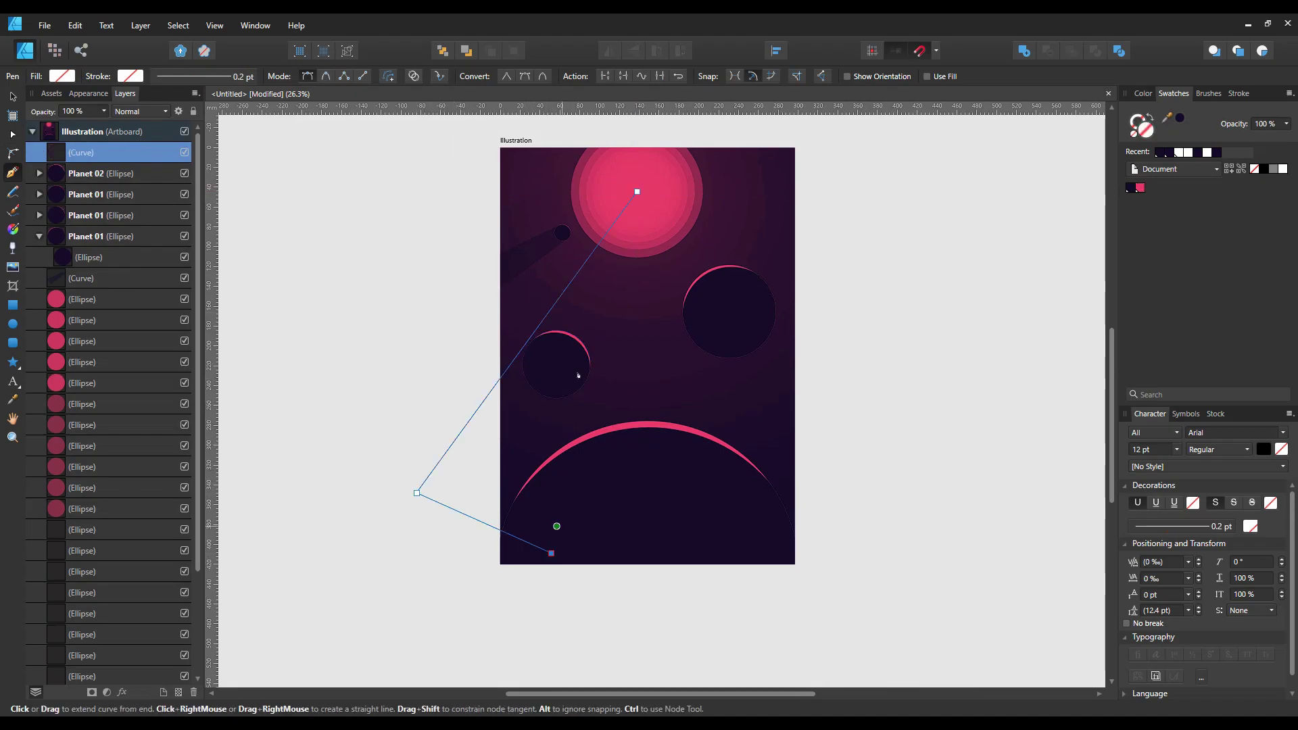
pyautogui.click(636, 191)
pyautogui.press('a')
pyautogui.moveTo(550, 553); pyautogui.dragTo(542, 551)
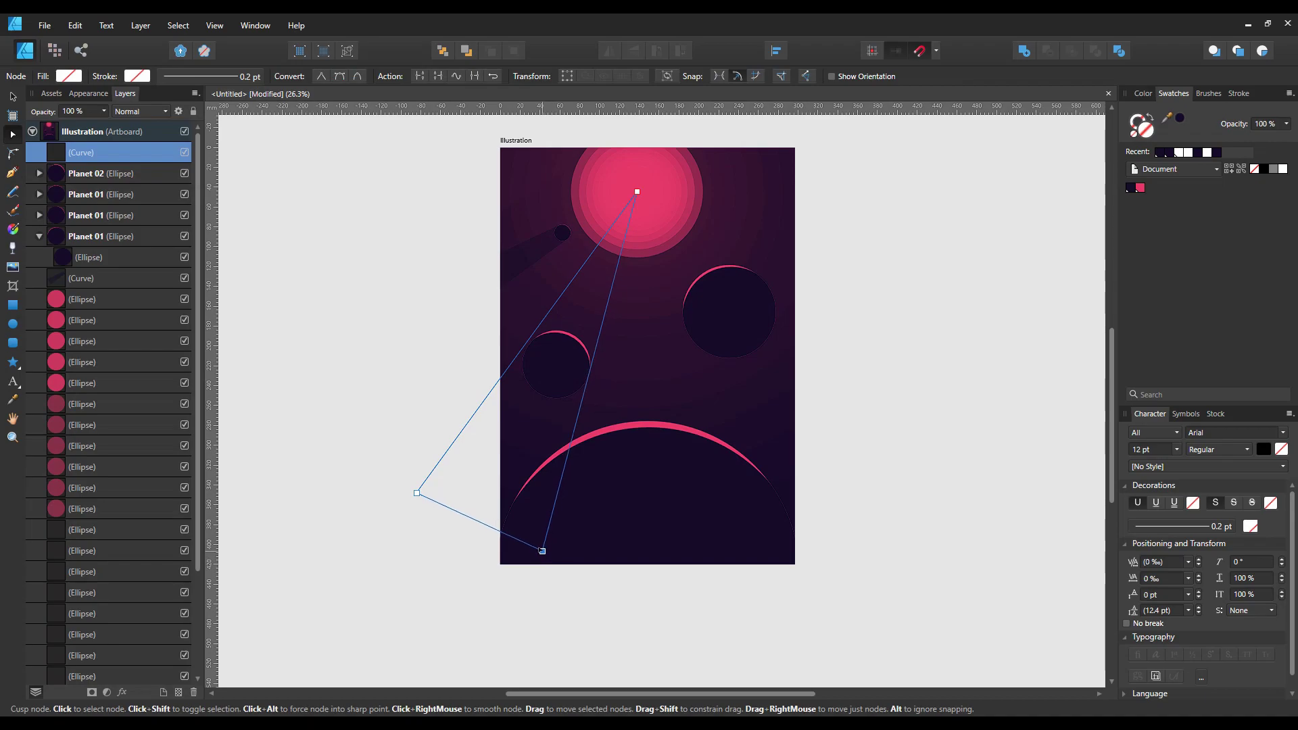
pyautogui.moveTo(417, 493); pyautogui.dragTo(422, 497)
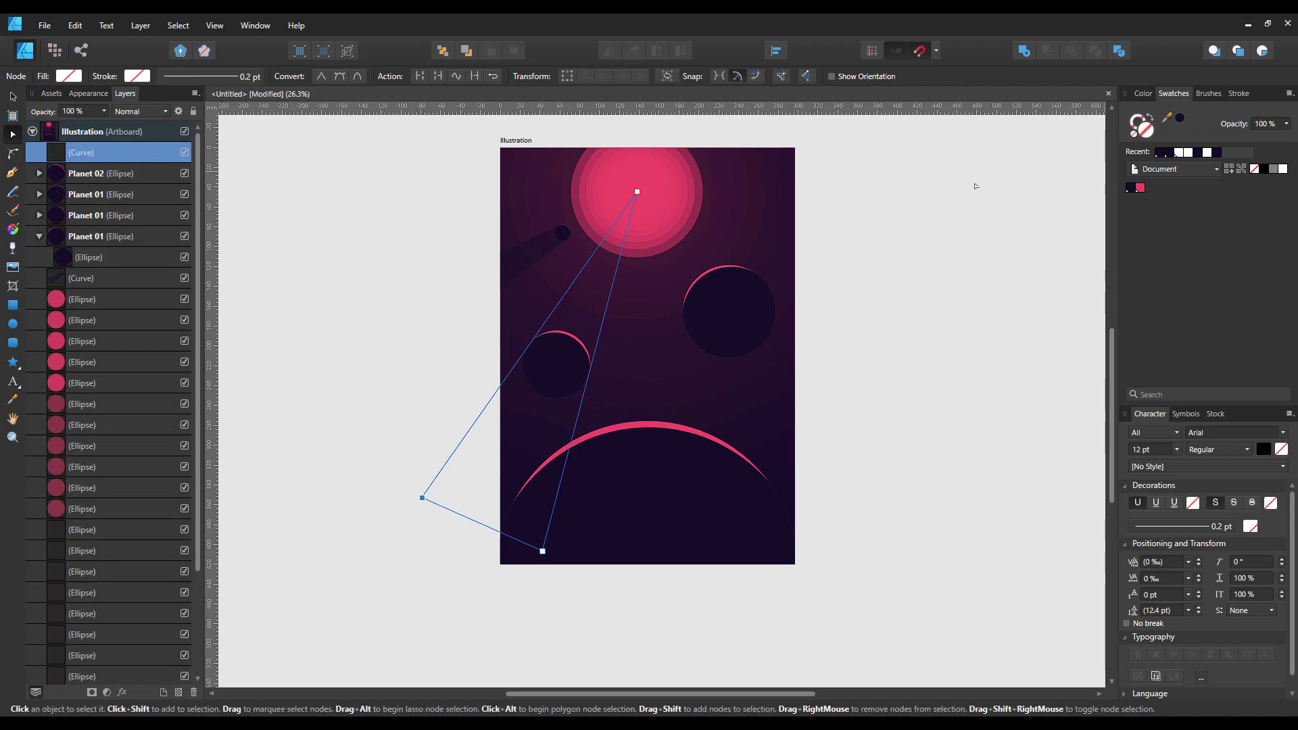
# Step: Fill the triangle with sampled dark purple at 50% opacity
pyautogui.press('i')
pyautogui.moveTo(604, 272); pyautogui.dragTo(627, 253)
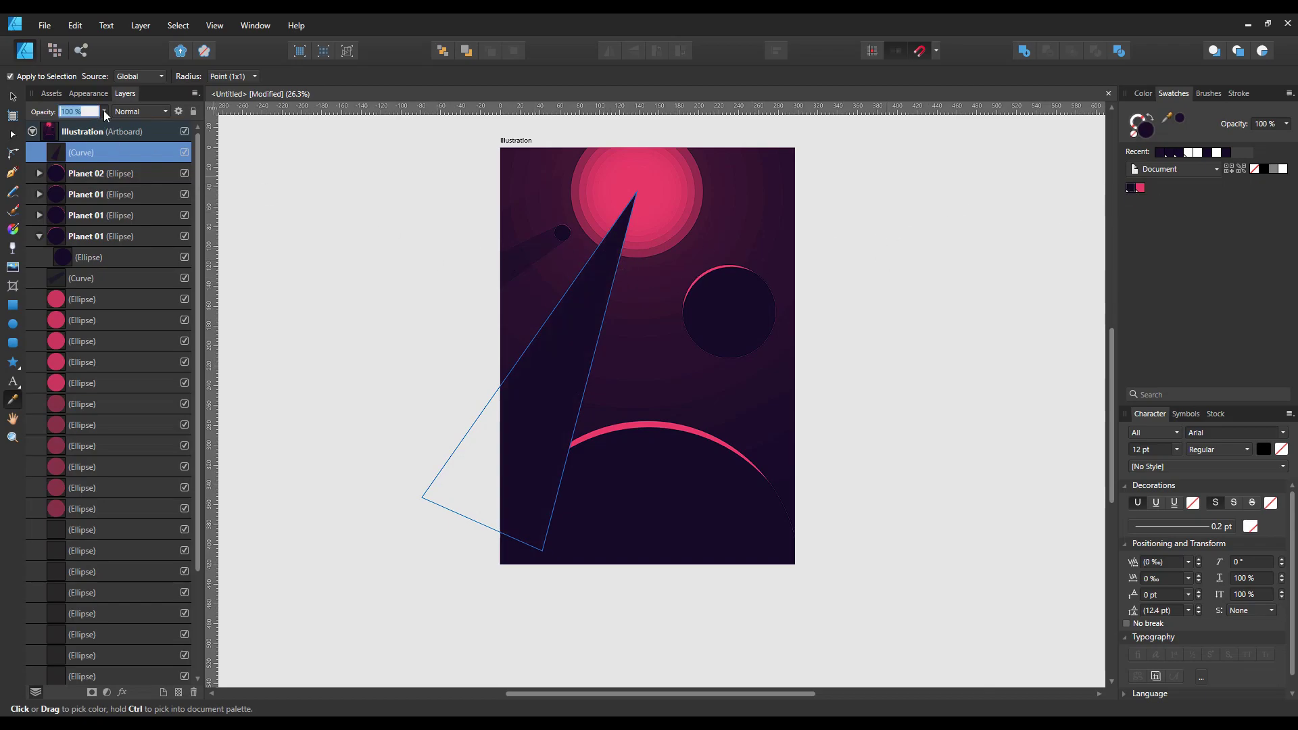
pyautogui.press('5')
pyautogui.press('v')
pyautogui.scroll(2, 597, 324)
pyautogui.scroll(-1, 636, 317)
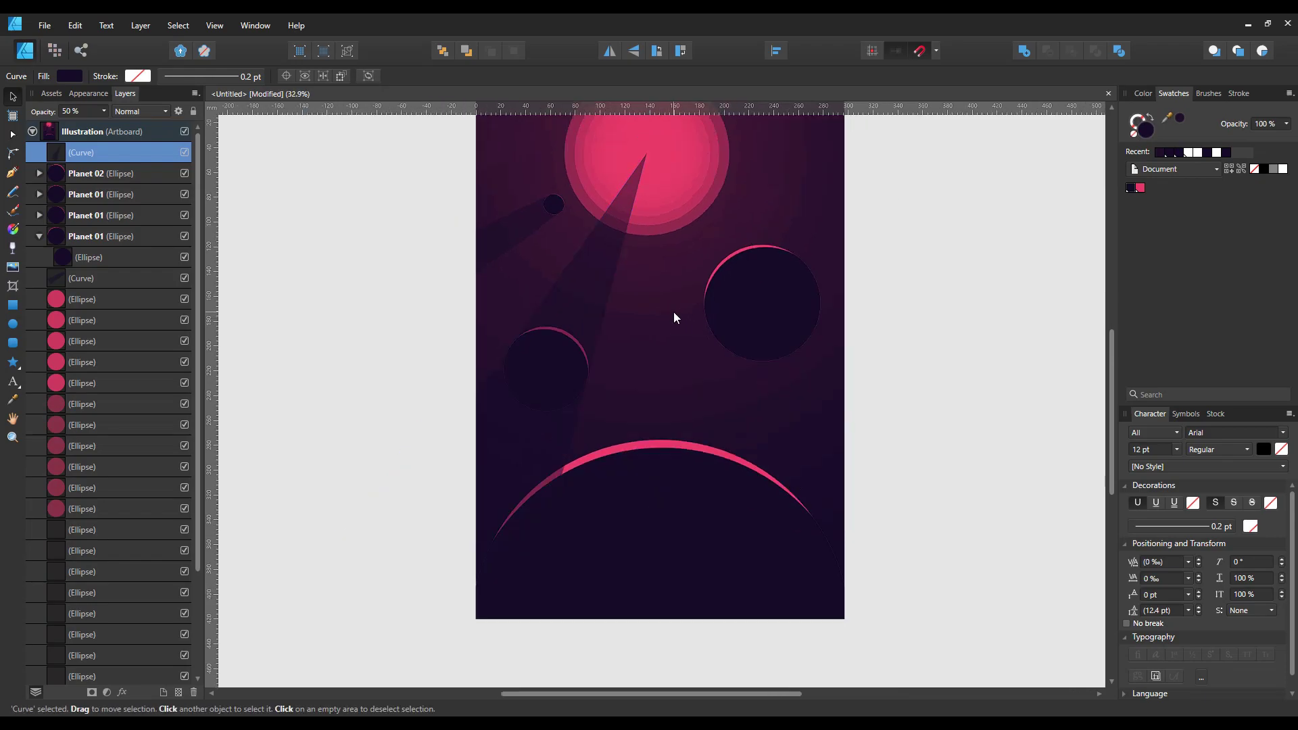
# Step: Draw a cutter shape across the planet and subtract it from the triangle
pyautogui.press('p')
pyautogui.click(465, 334)
pyautogui.click(527, 379)
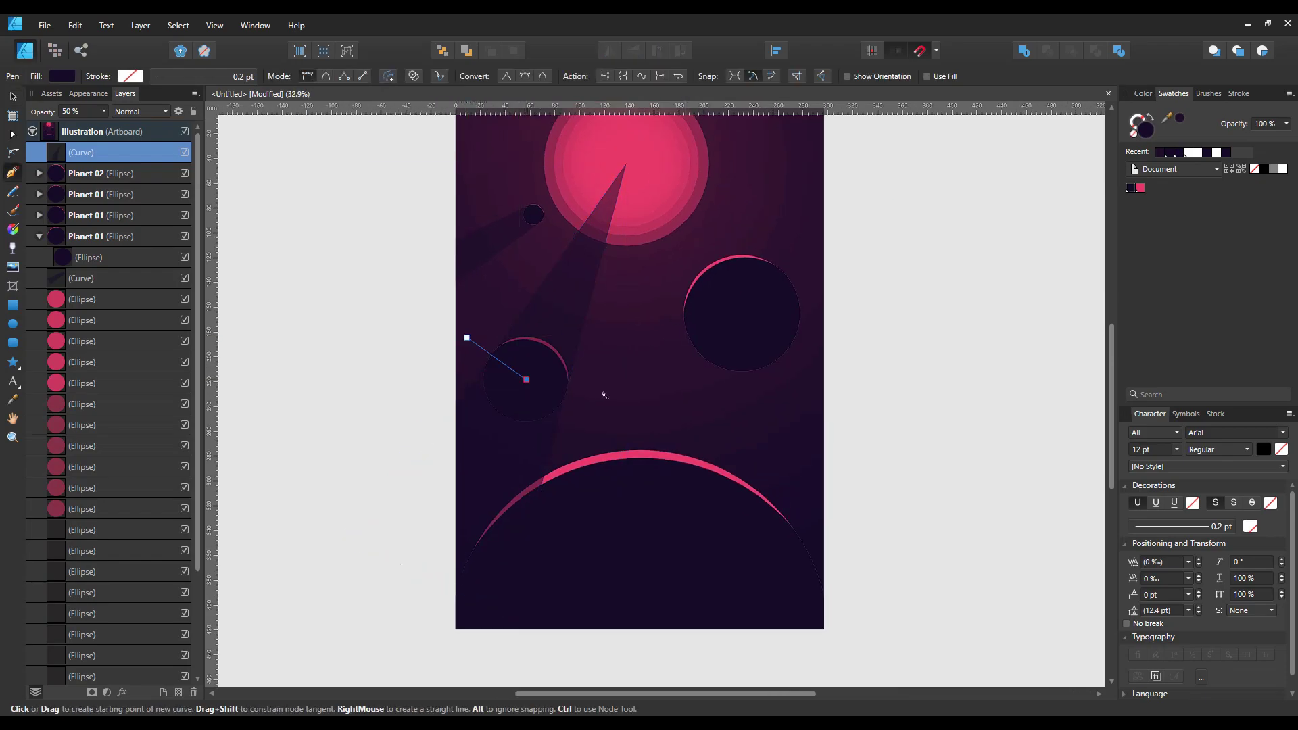
pyautogui.click(611, 398)
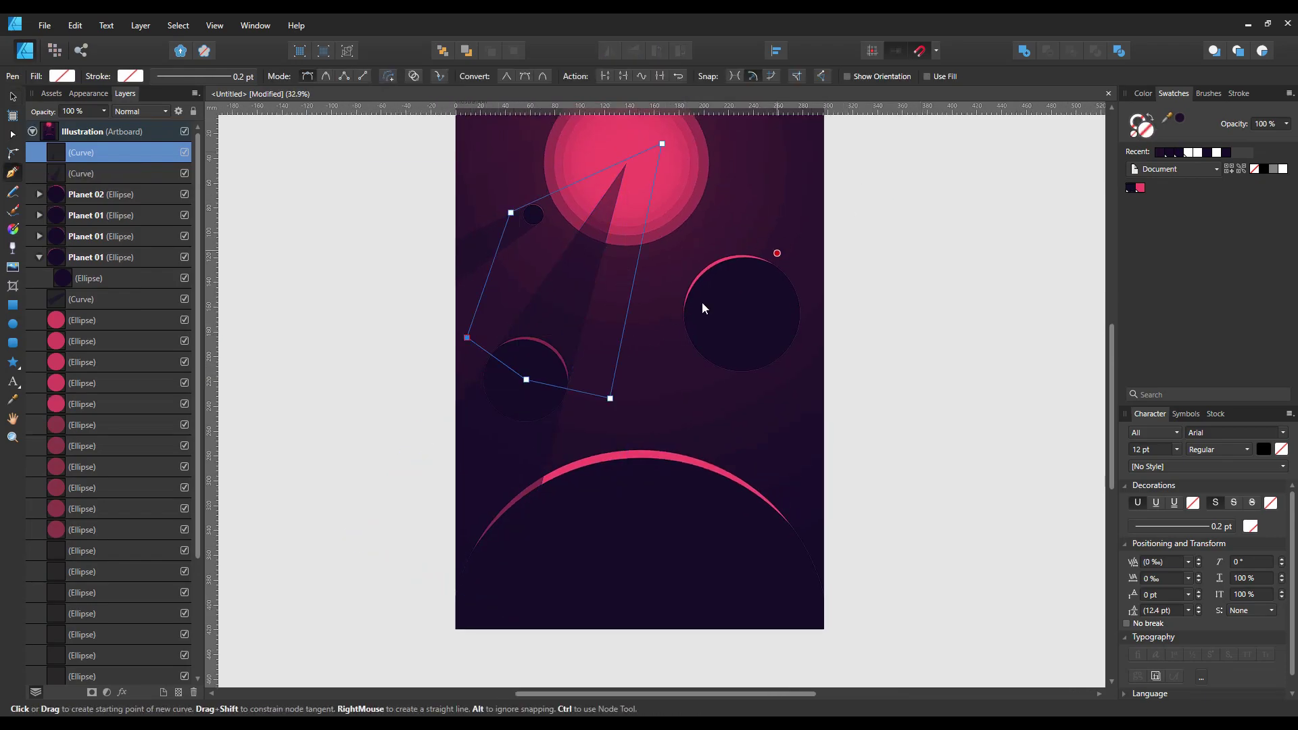
pyautogui.click(467, 337)
pyautogui.press('v')
pyautogui.keyDown('shift'); pyautogui.click(574, 270); pyautogui.keyUp('shift')
pyautogui.click(1049, 53)
# Step: Rename the large bottom planet's layer to Planet Main
pyautogui.scroll(-3, 912, 282)
pyautogui.click(622, 324)
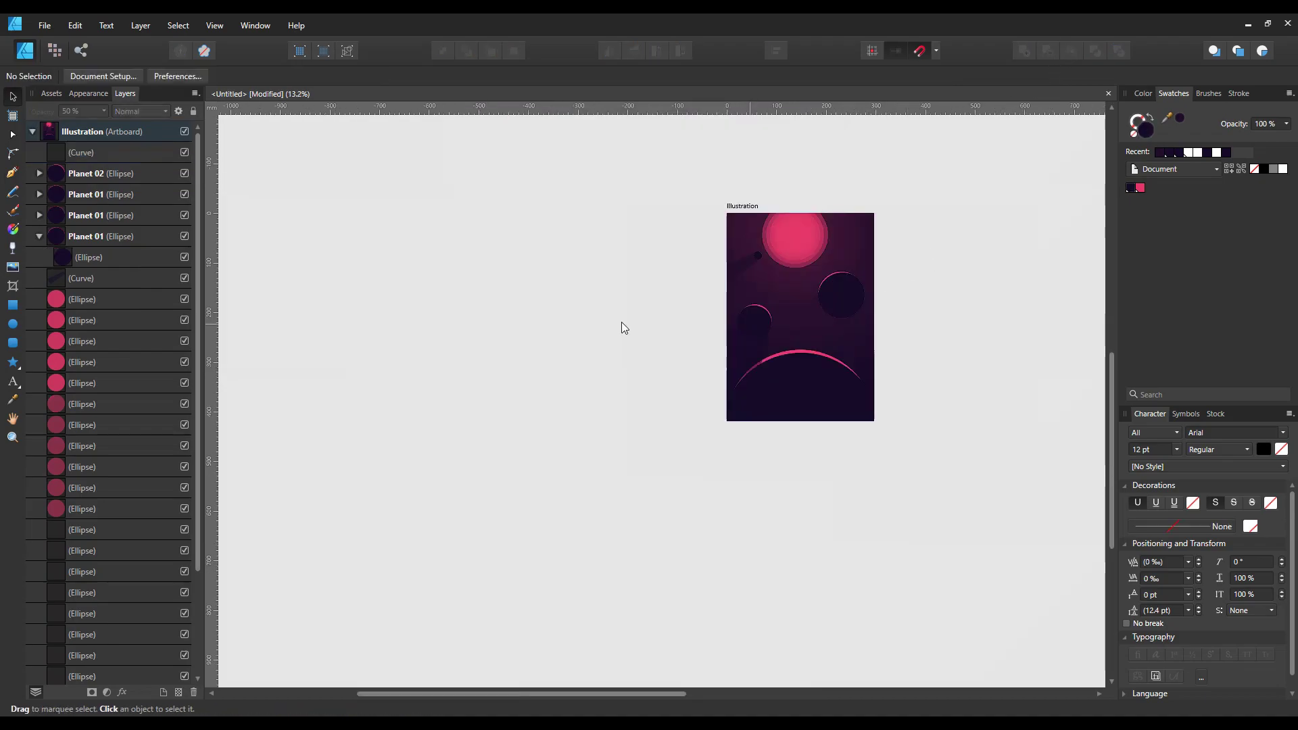
pyautogui.click(111, 282)
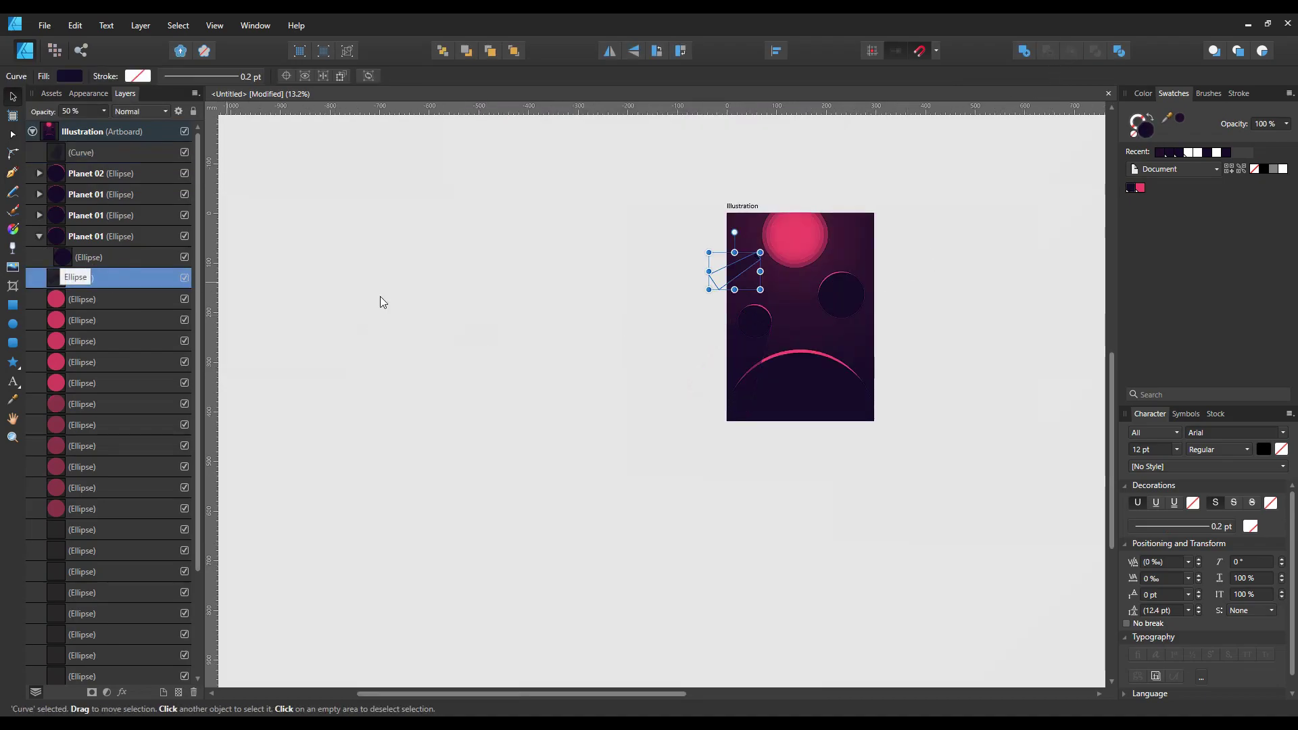
pyautogui.click(122, 174)
pyautogui.click(101, 194)
pyautogui.doubleClick(102, 195)
pyautogui.write('Main')
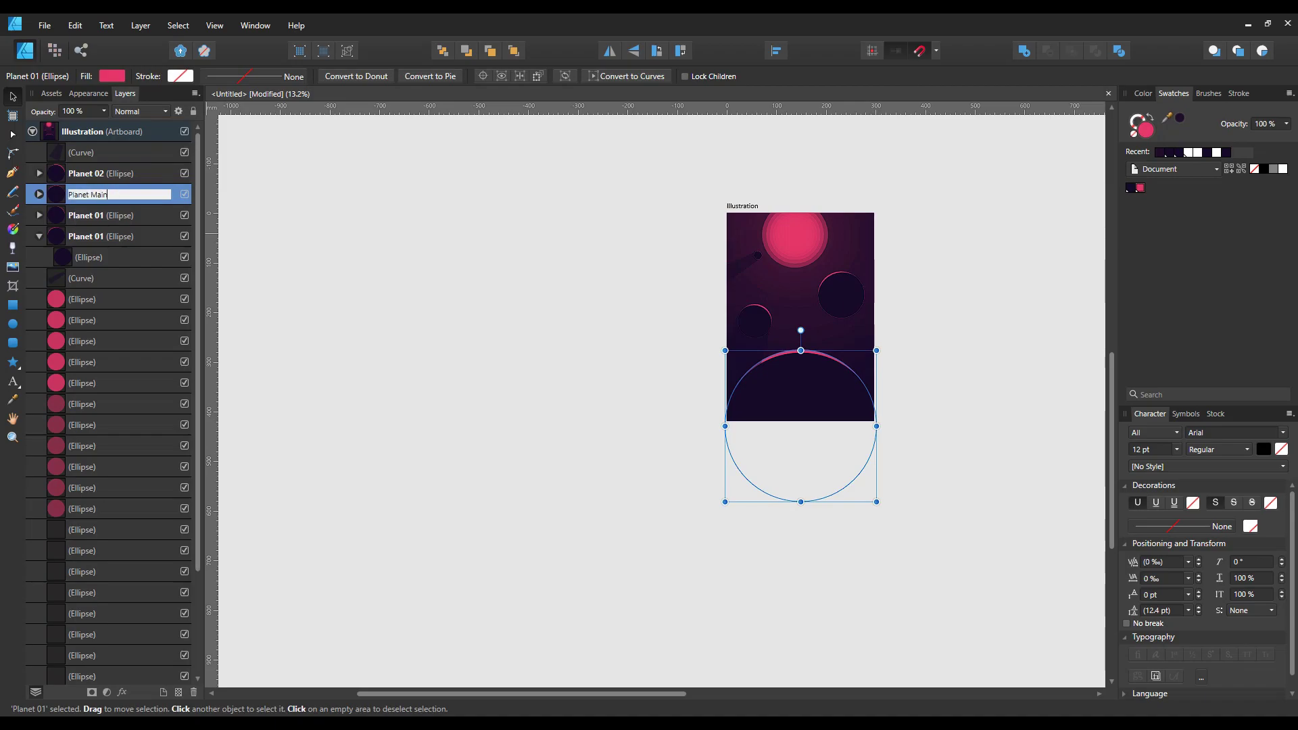
pyautogui.press('Return')
# Step: Move the Planet Main layer above Planet 02 in the layer stack
pyautogui.click(85, 176)
pyautogui.click(92, 197)
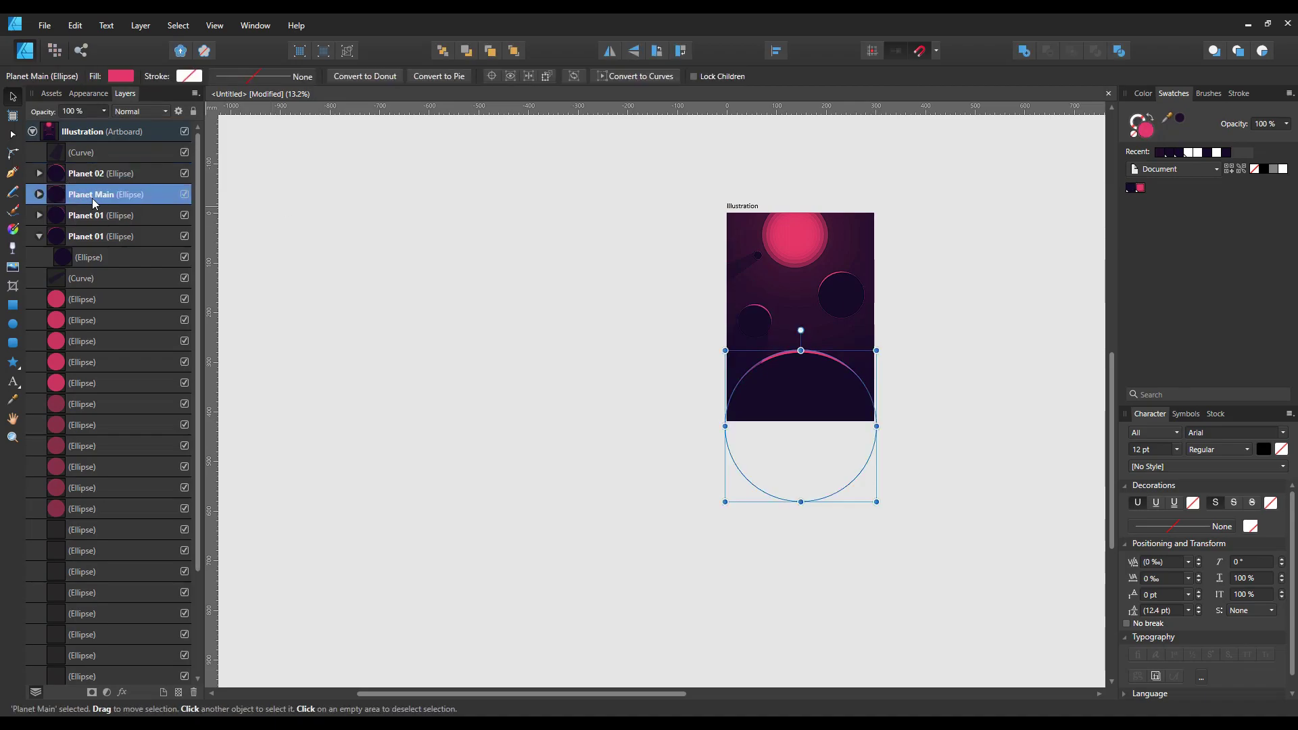
pyautogui.moveTo(92, 198); pyautogui.dragTo(68, 163)
pyautogui.click(74, 153)
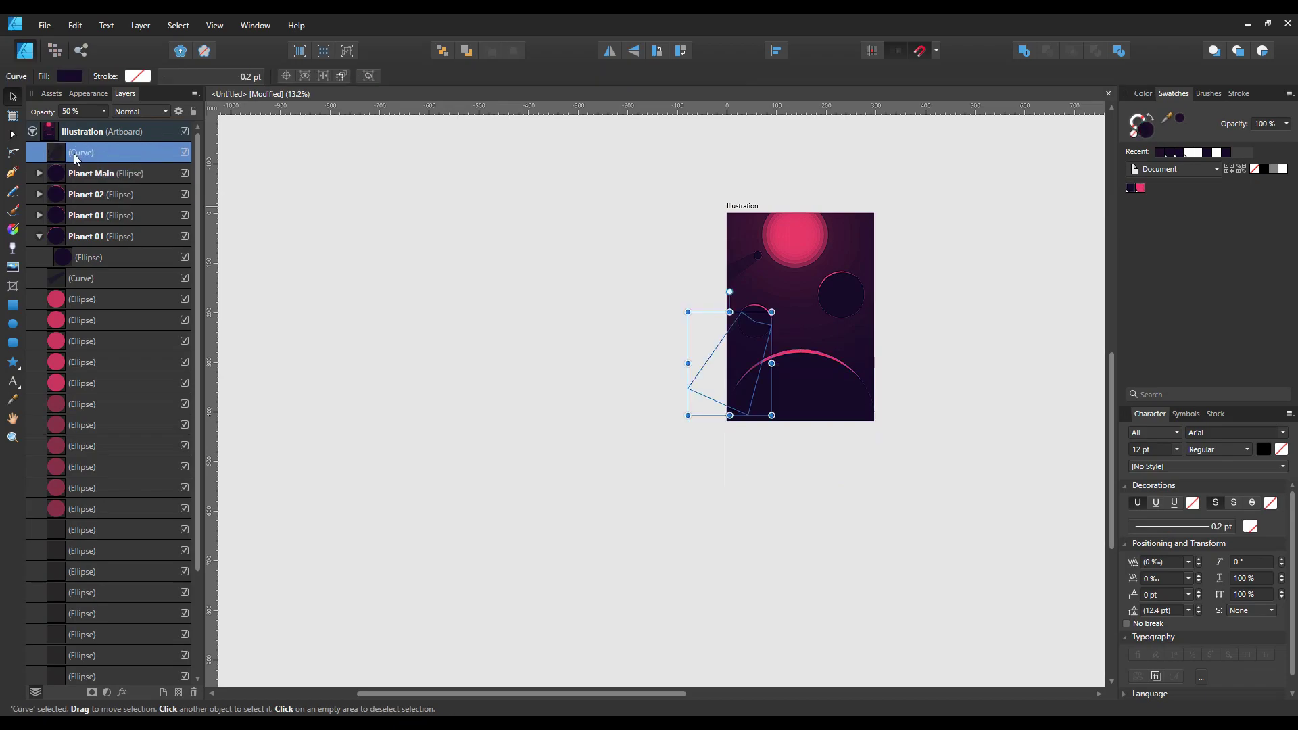
# Step: Rename the tiny moon's layer Planet 02 and the small left planet's layer Planet 03
pyautogui.click(96, 233)
pyautogui.click(111, 211)
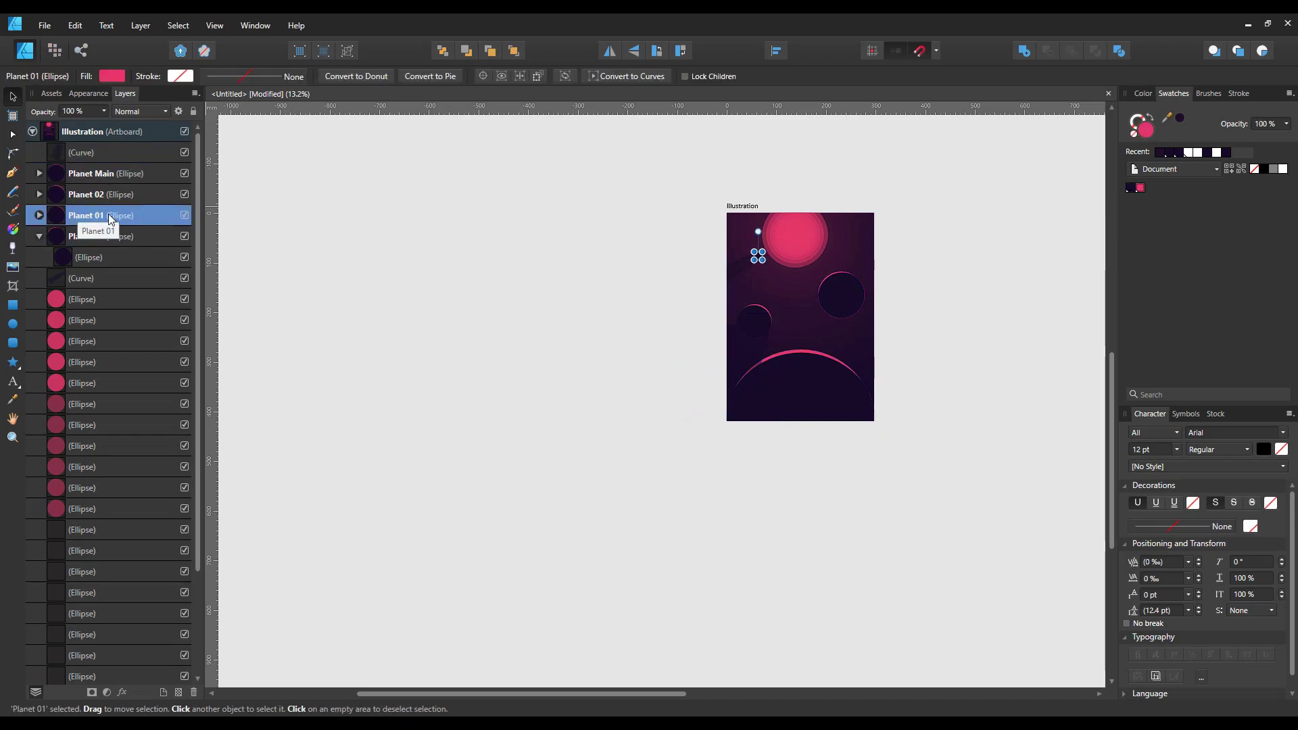
pyautogui.write('2')
pyautogui.click(98, 200)
pyautogui.doubleClick(97, 201)
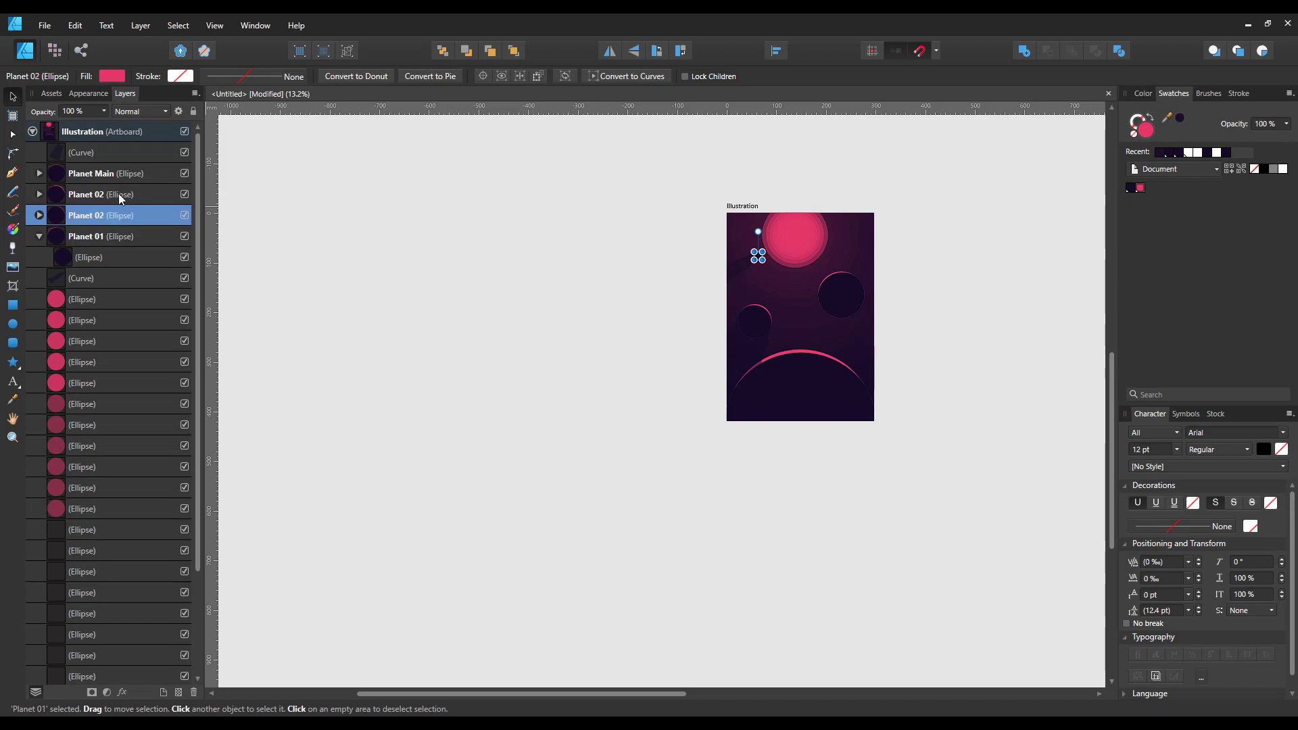
pyautogui.doubleClick(119, 194)
pyautogui.press('Return')
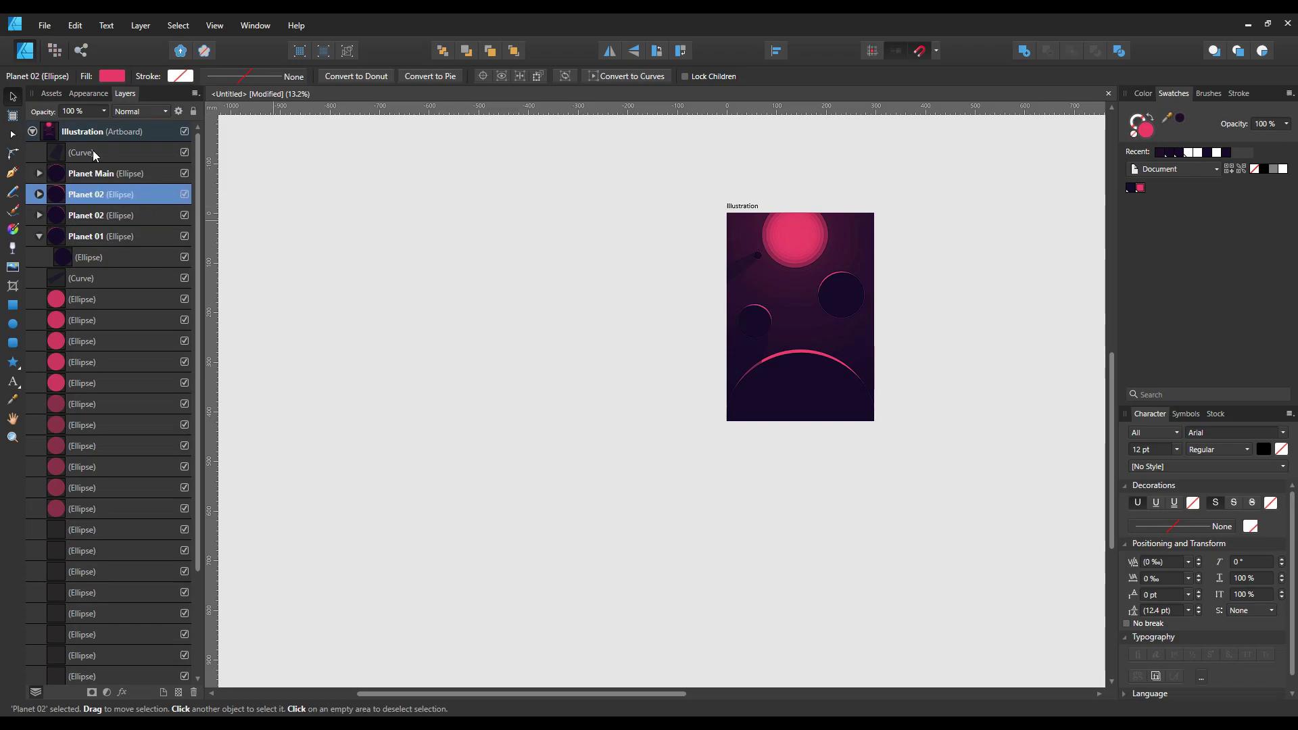
pyautogui.click(92, 150)
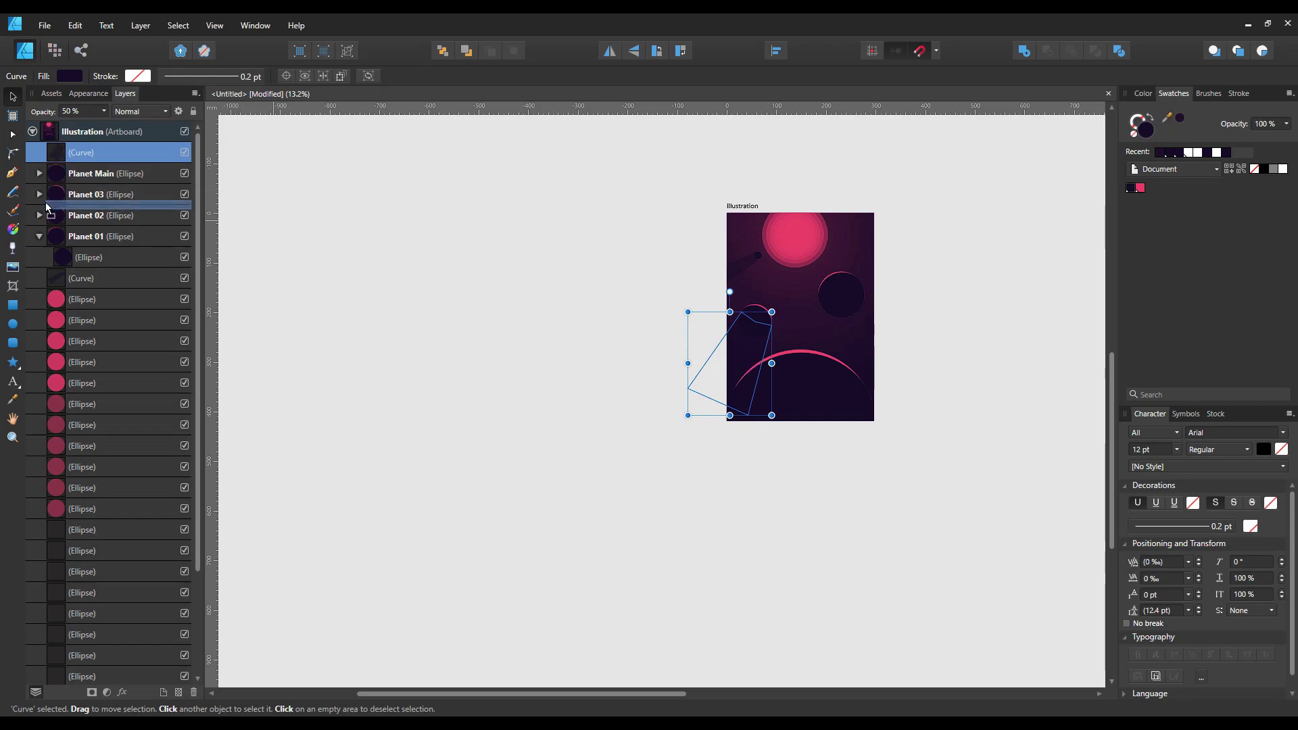
# Step: Place each shadow curve directly below Planet 03 and Planet 02 in the layer stack
pyautogui.moveTo(58, 148); pyautogui.dragTo(46, 202)
pyautogui.click(328, 230)
pyautogui.scroll(-1, 360, 315)
pyautogui.scroll(1, 703, 324)
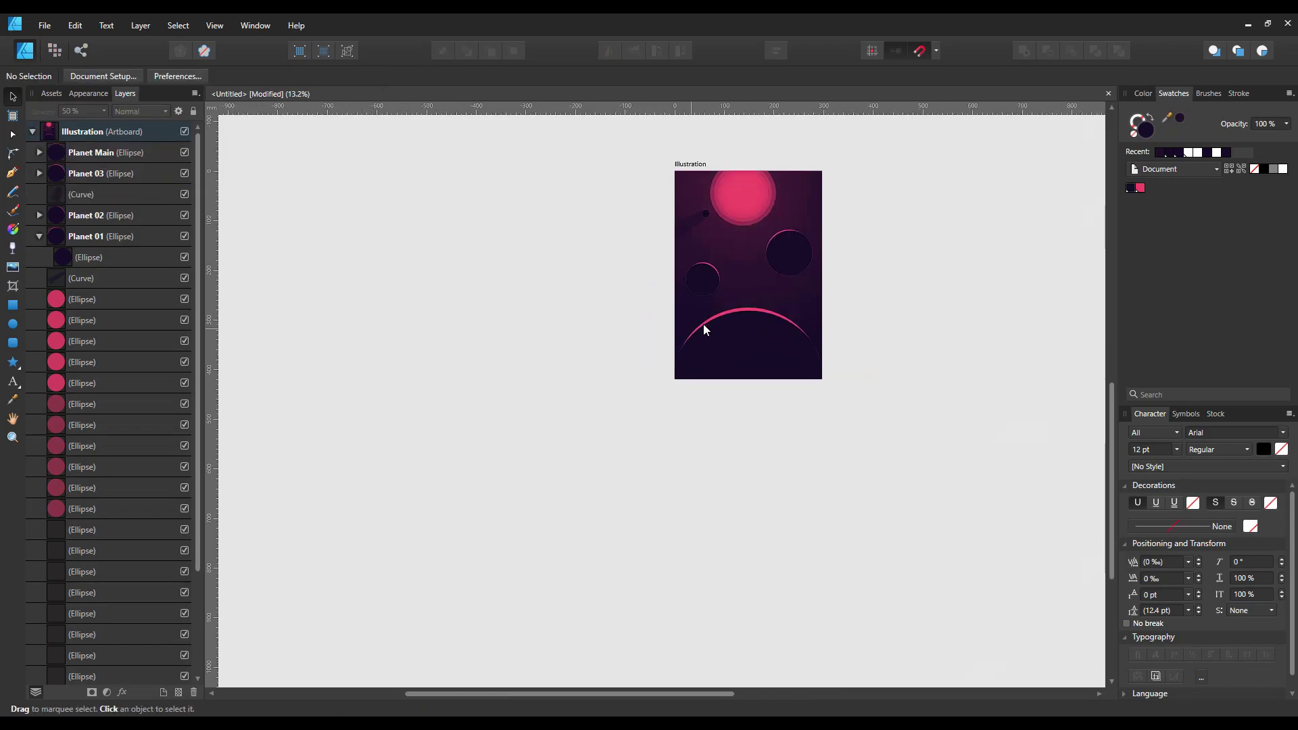
pyautogui.scroll(3, 658, 353)
pyautogui.scroll(-2, 675, 326)
pyautogui.scroll(1, 676, 326)
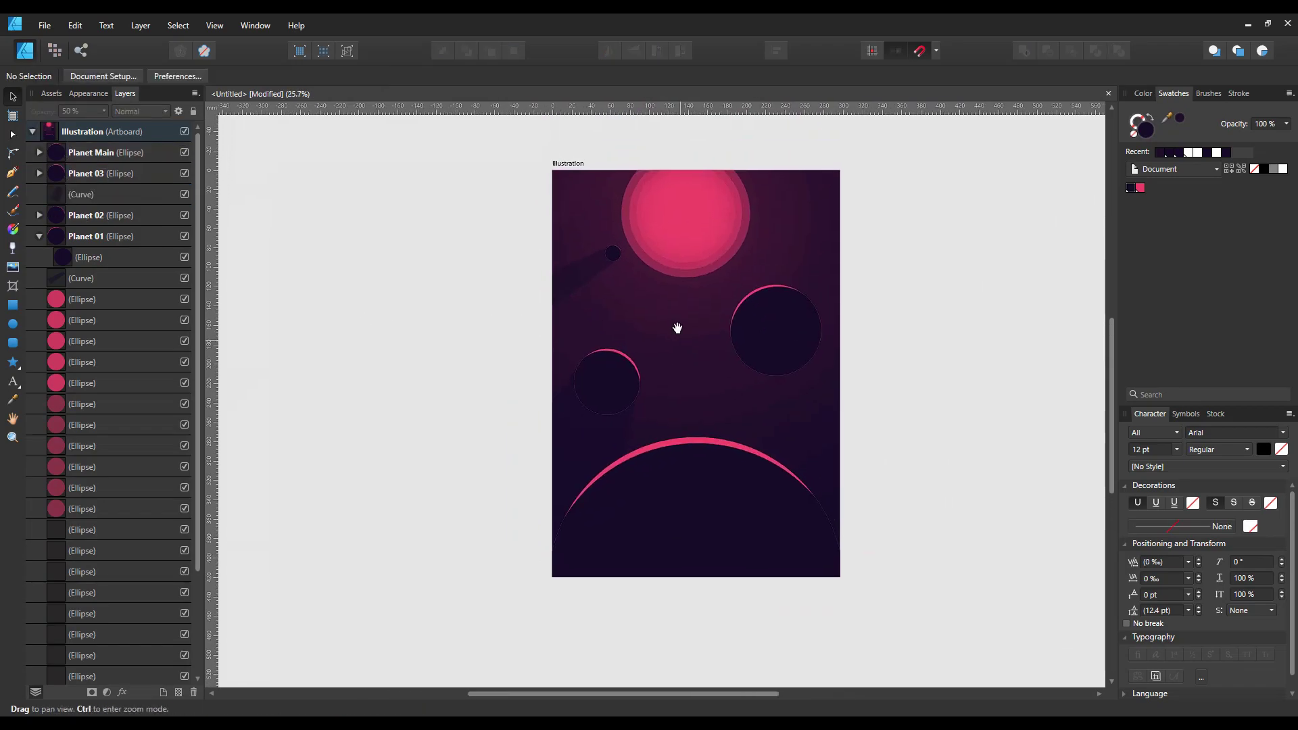
pyautogui.moveTo(334, 281); pyautogui.dragTo(419, 303)
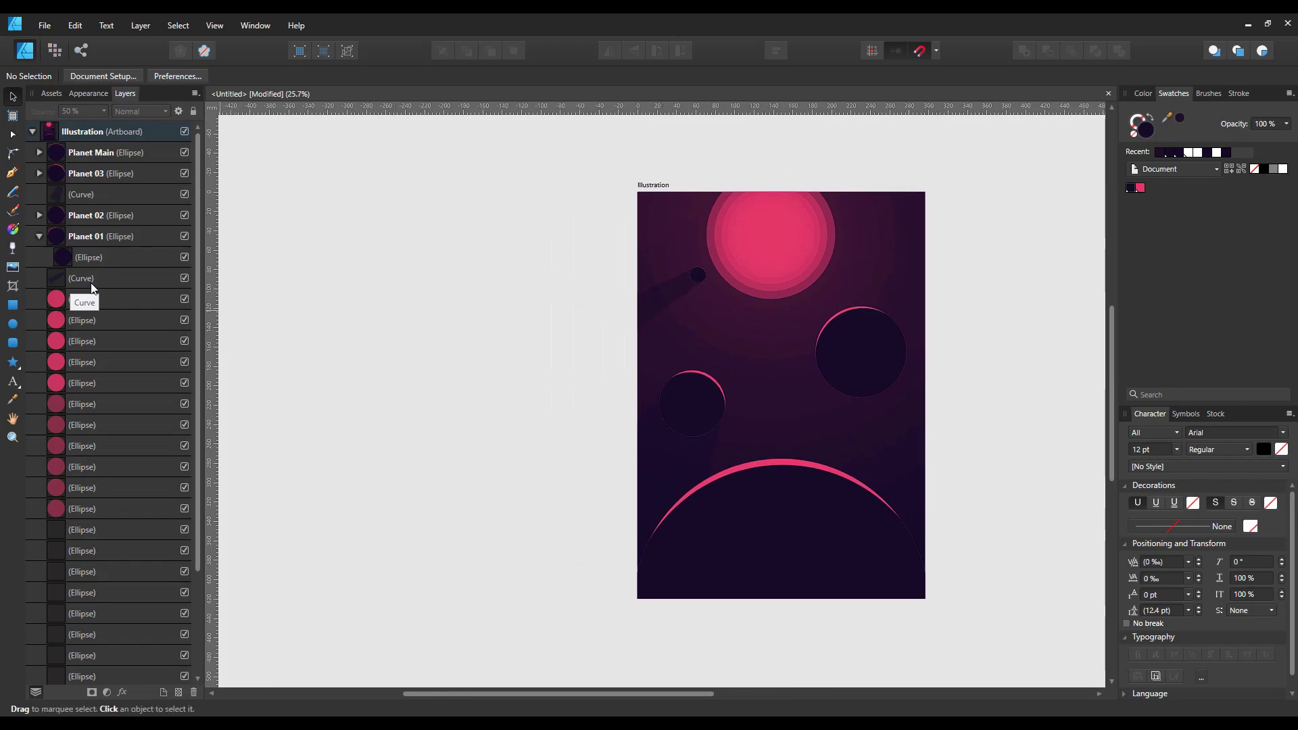
pyautogui.click(41, 236)
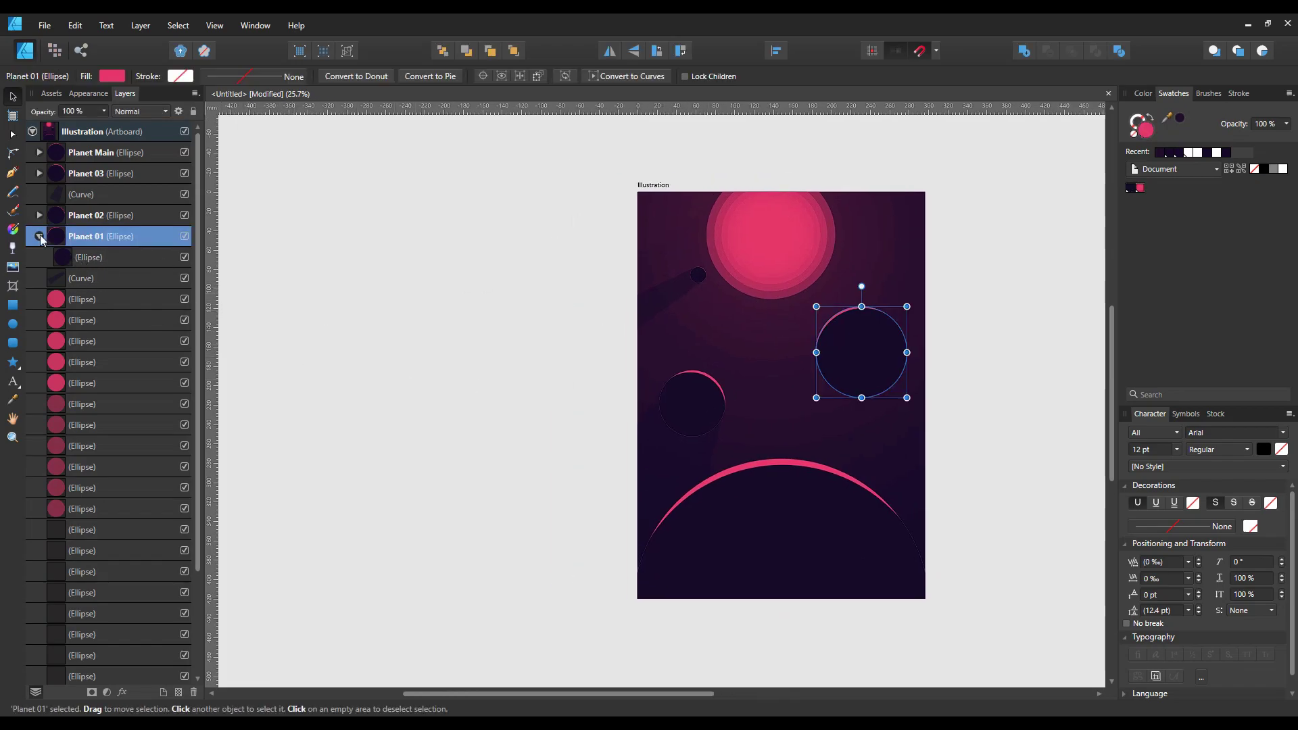
pyautogui.click(39, 236)
pyautogui.click(82, 173)
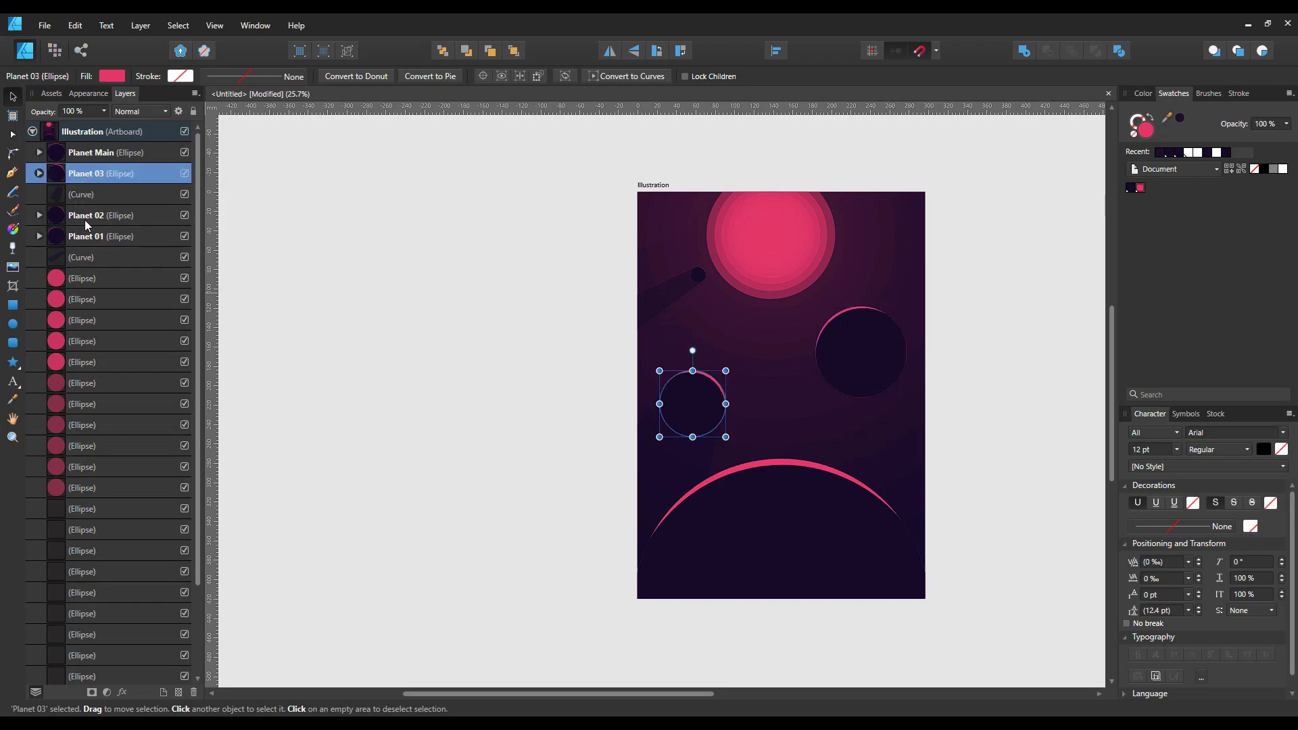
pyautogui.click(84, 216)
pyautogui.moveTo(167, 258); pyautogui.dragTo(135, 227)
# Step: Group Planet 03 with its shadow curve and name the group 'Planet 03 and shadow'
pyautogui.click(309, 269)
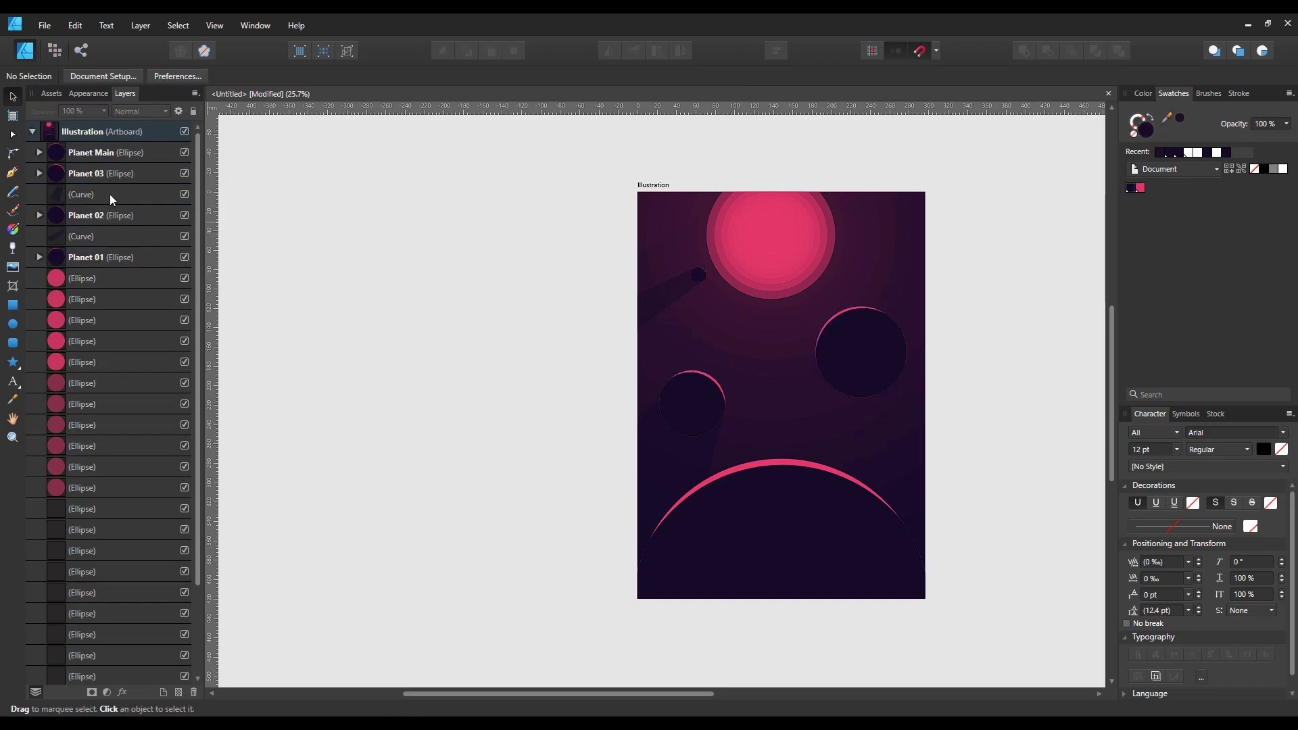
pyautogui.click(110, 194)
pyautogui.hotkey('ctrl', 'g')
pyautogui.doubleClick(111, 174)
pyautogui.write('Planet 03 and shado')
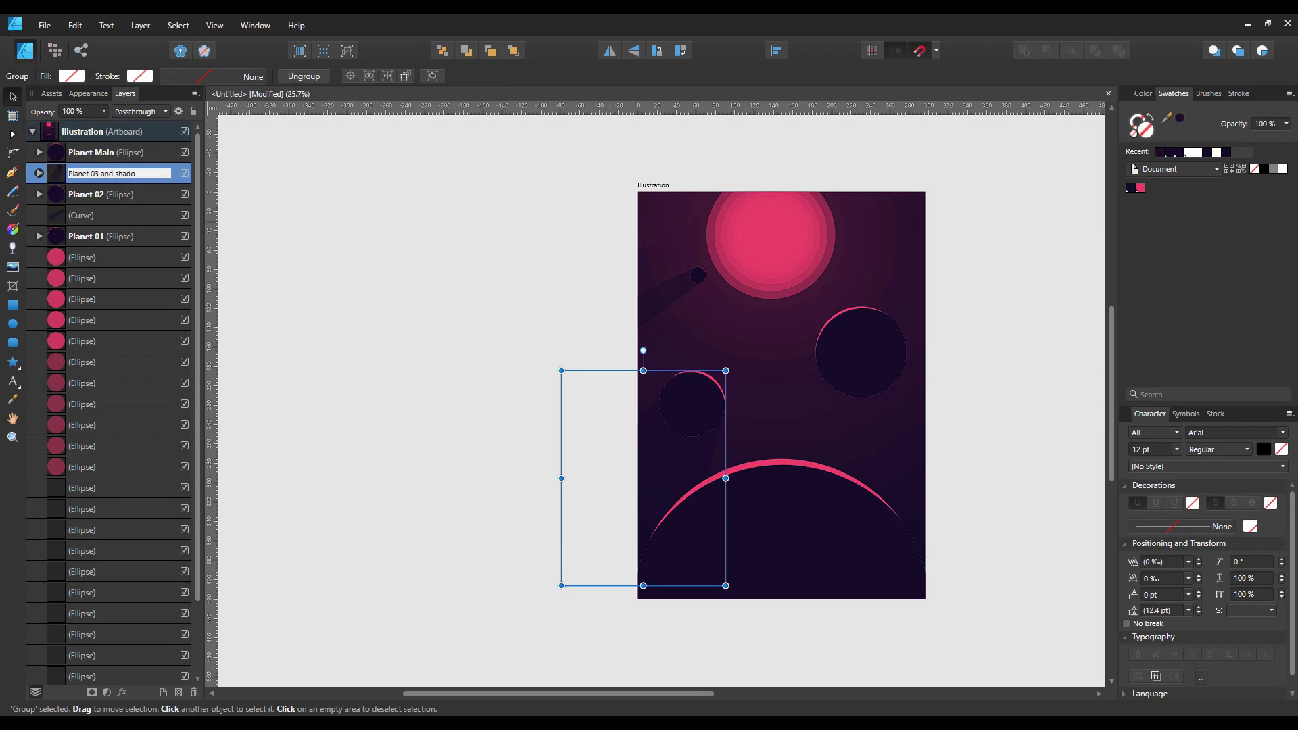
pyautogui.write('w')
pyautogui.press('Return')
# Step: Group Planet 02 with its shadow curve and name the group 'Planet 02 and shadow'
pyautogui.click(116, 196)
pyautogui.keyDown('shift'); pyautogui.click(144, 218); pyautogui.keyUp('shift')
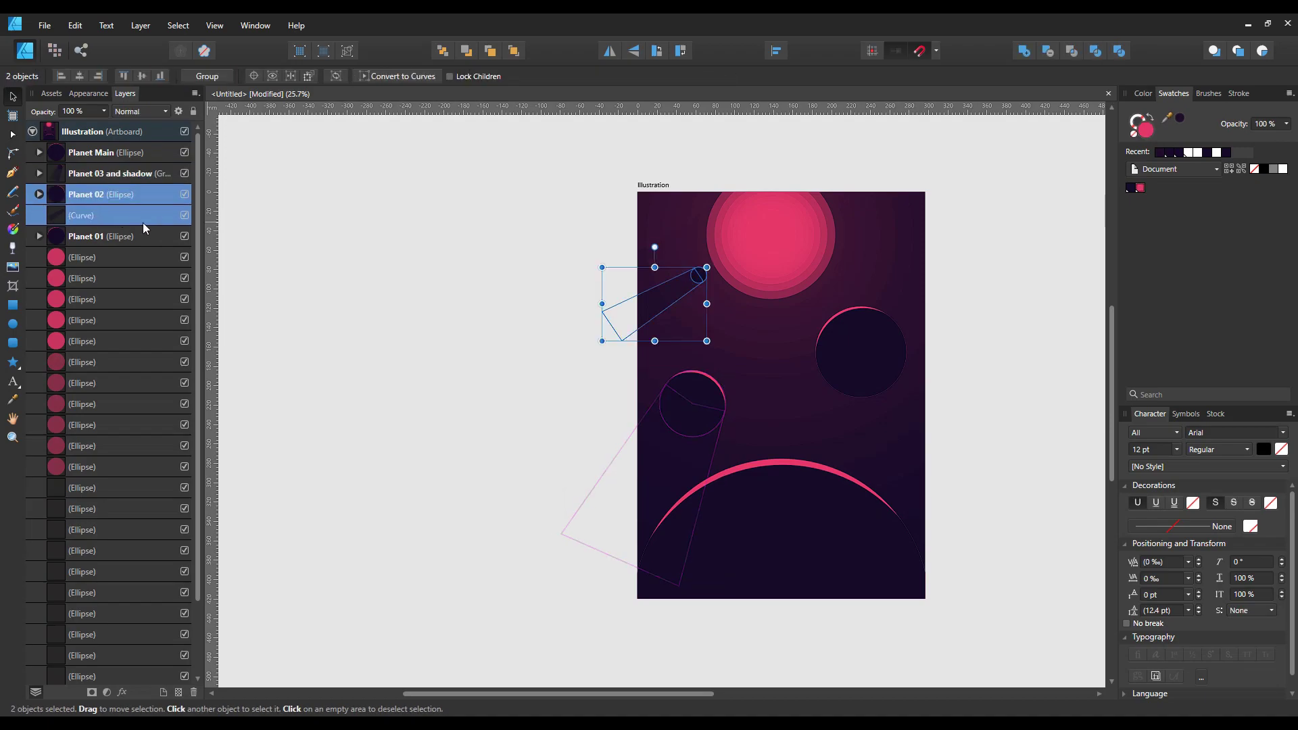
pyautogui.hotkey('ctrl', 'g')
pyautogui.doubleClick(112, 194)
pyautogui.write('Planet 02 and sh')
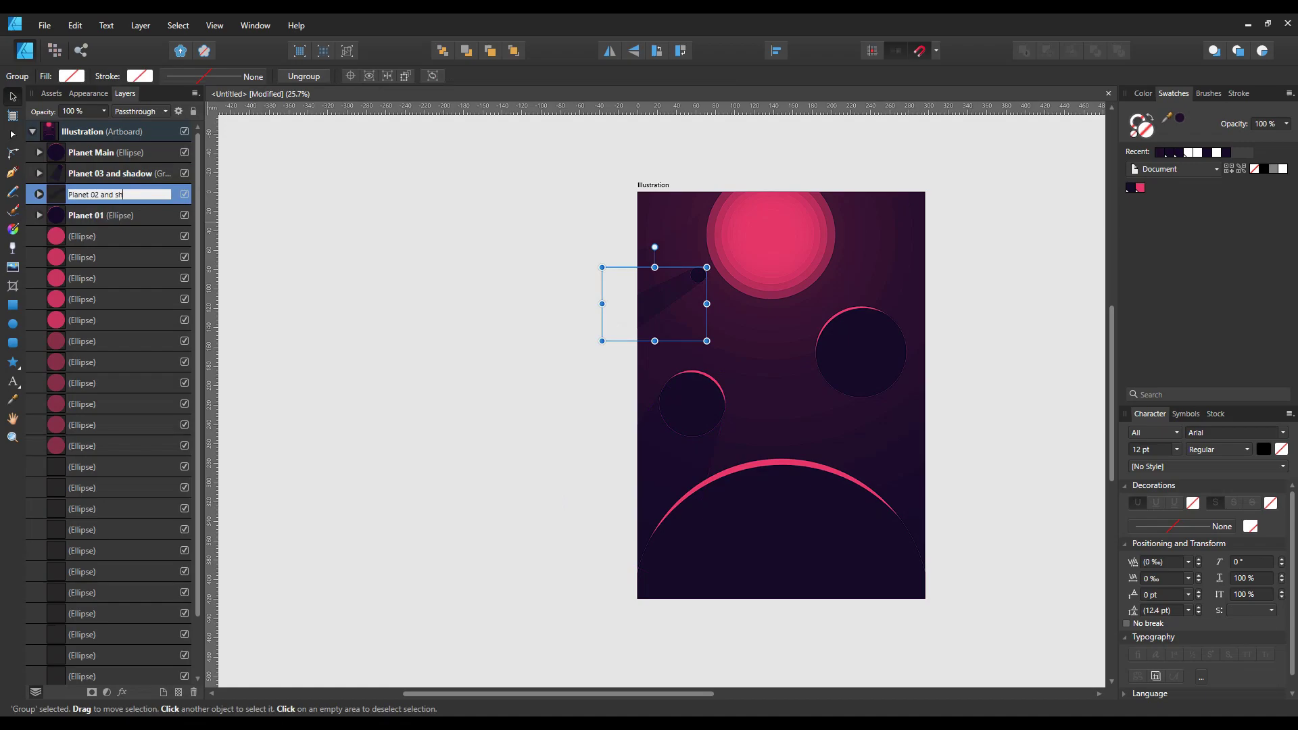
pyautogui.write('adow')
pyautogui.press('Return')
pyautogui.click(122, 218)
# Step: Pen-draw a beam shape from the sun's centre and drag its bottom corner lower
pyautogui.click(602, 360)
pyautogui.moveTo(924, 375); pyautogui.dragTo(889, 370)
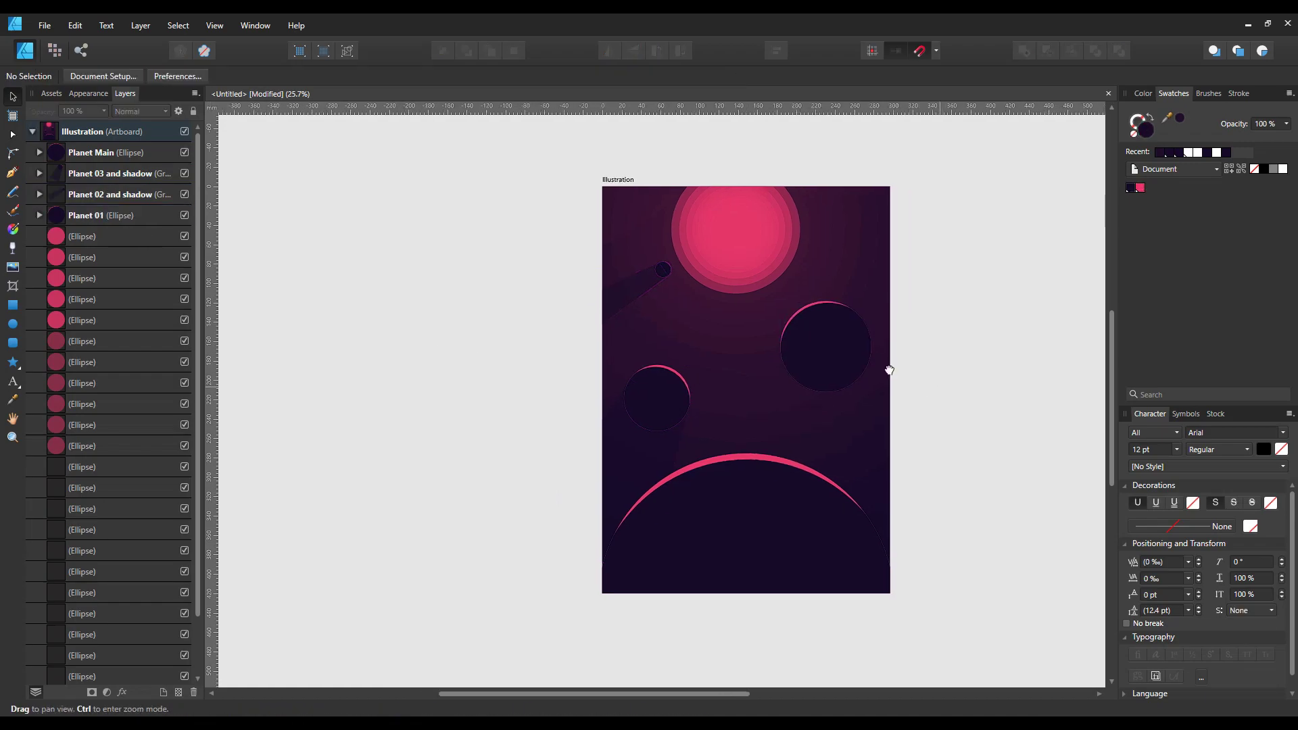
pyautogui.scroll(2, 889, 370)
pyautogui.press('p')
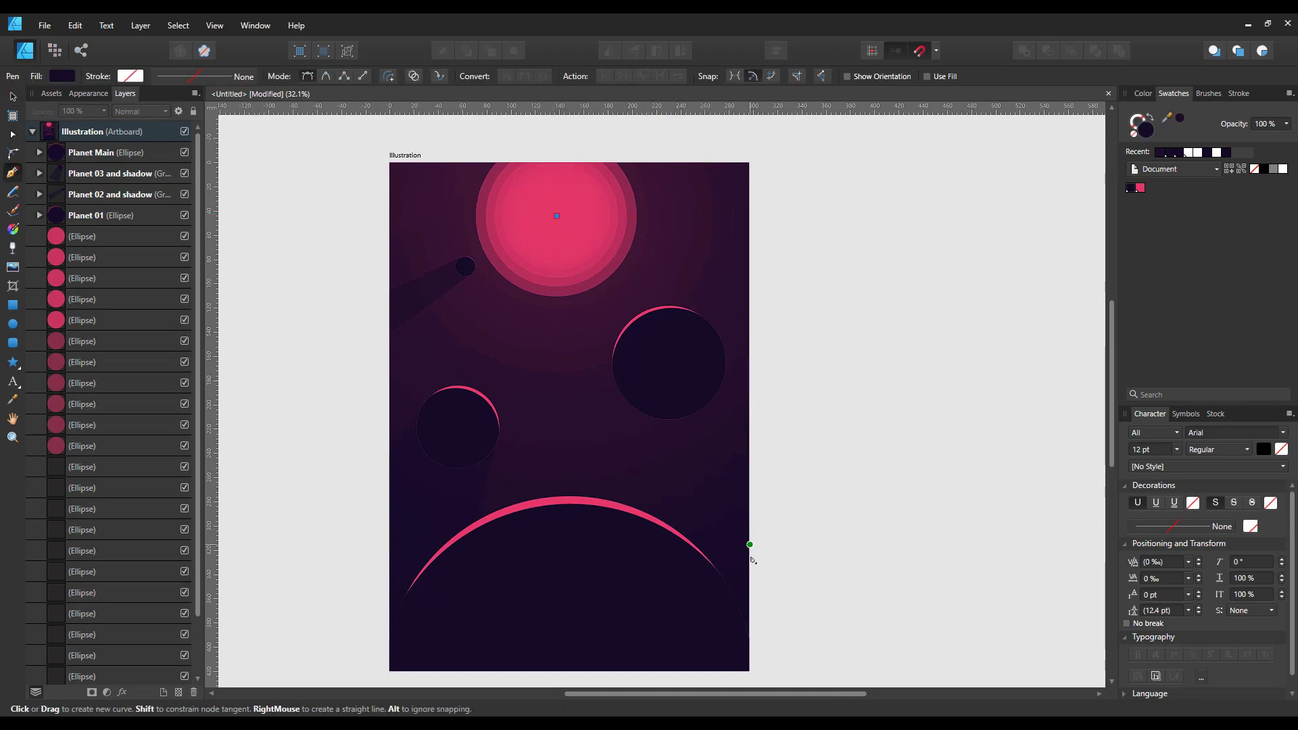
pyautogui.click(773, 600)
pyautogui.click(826, 385)
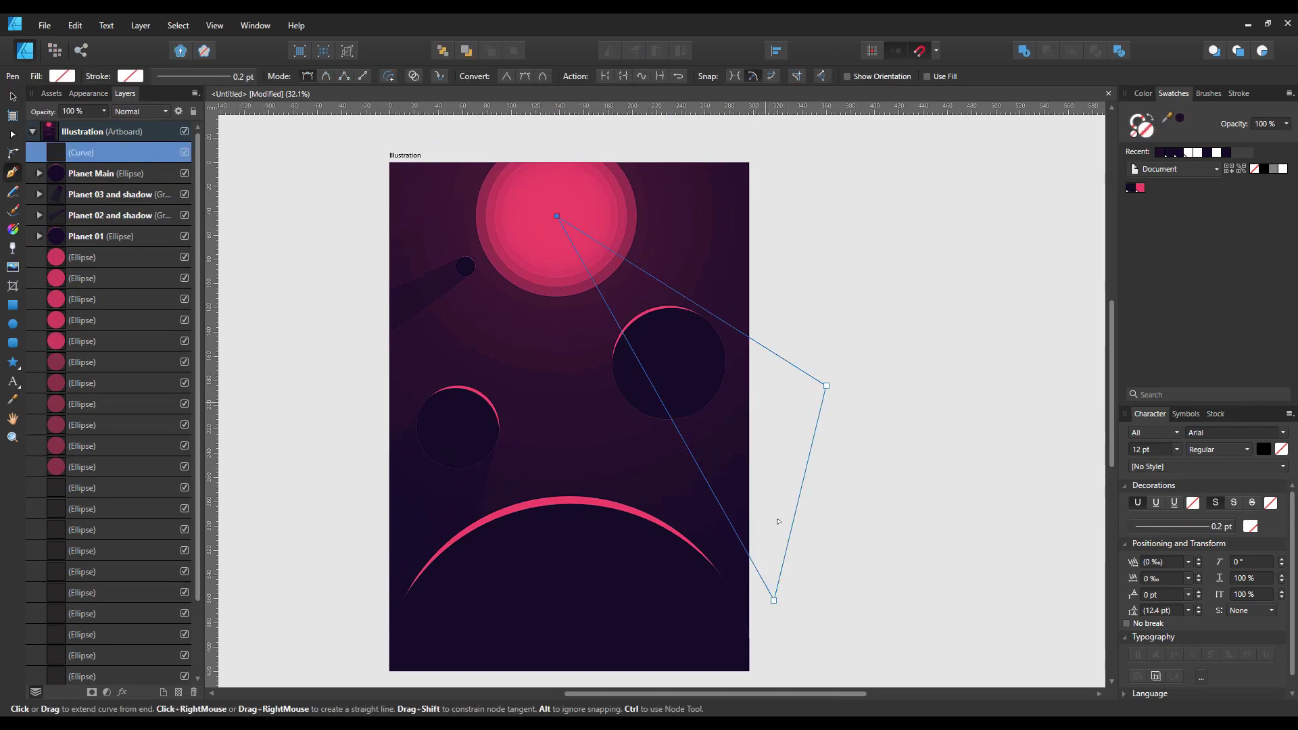
pyautogui.press('a')
pyautogui.scroll(-1, 788, 567)
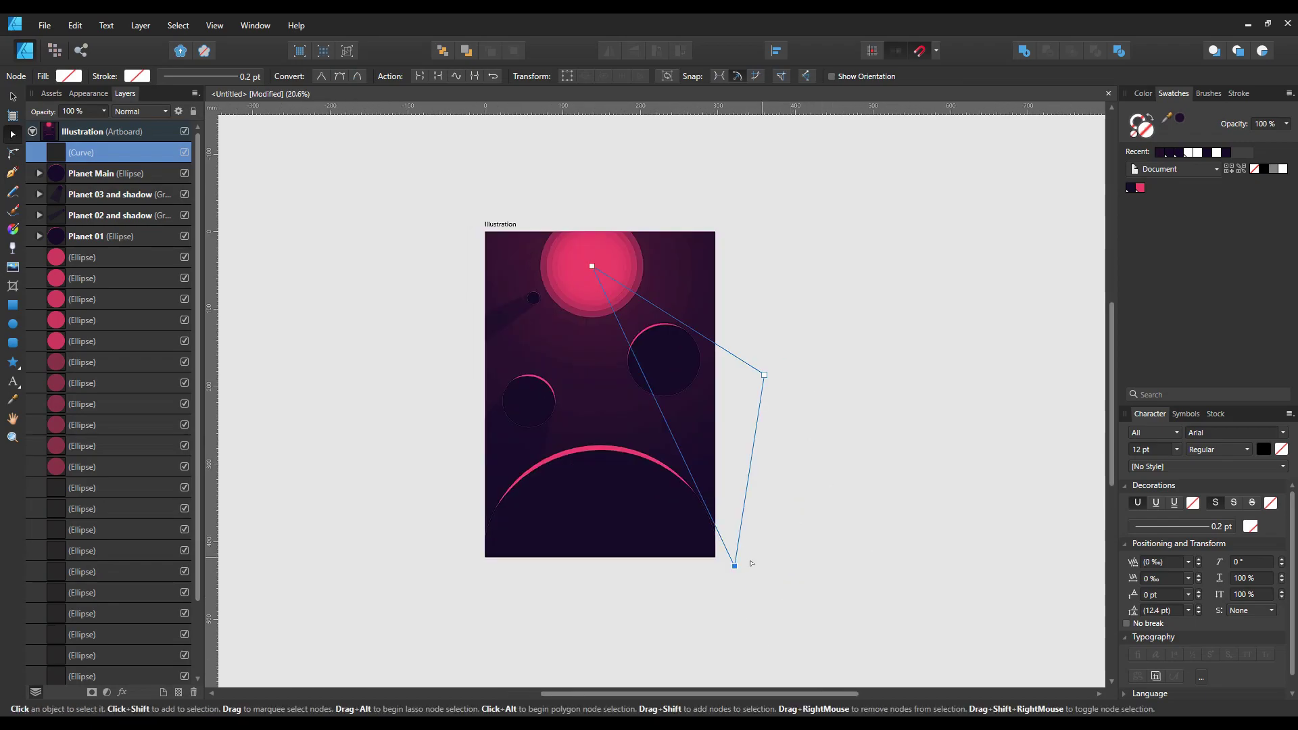
pyautogui.moveTo(739, 559); pyautogui.dragTo(717, 615)
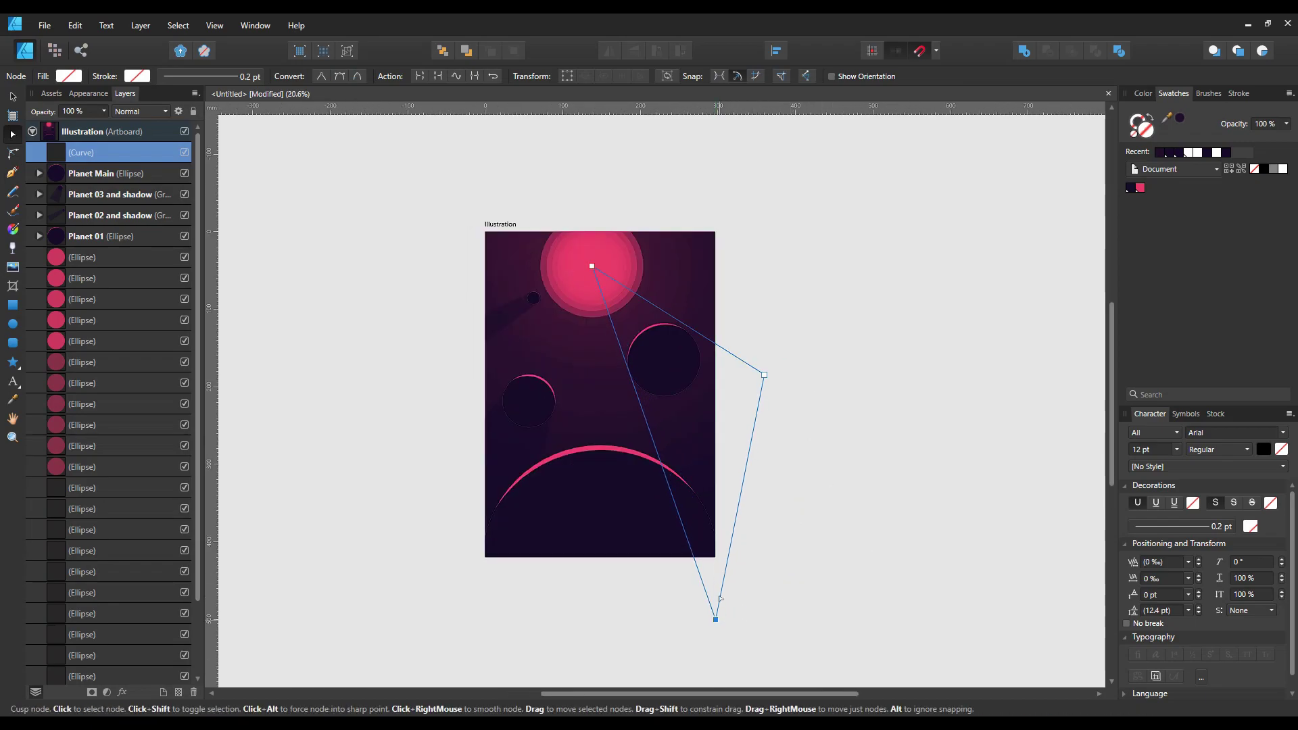
# Step: Fine-tune the beam's right and bottom corner nodes
pyautogui.scroll(2, 686, 463)
pyautogui.scroll(3, 673, 455)
pyautogui.scroll(-2, 608, 338)
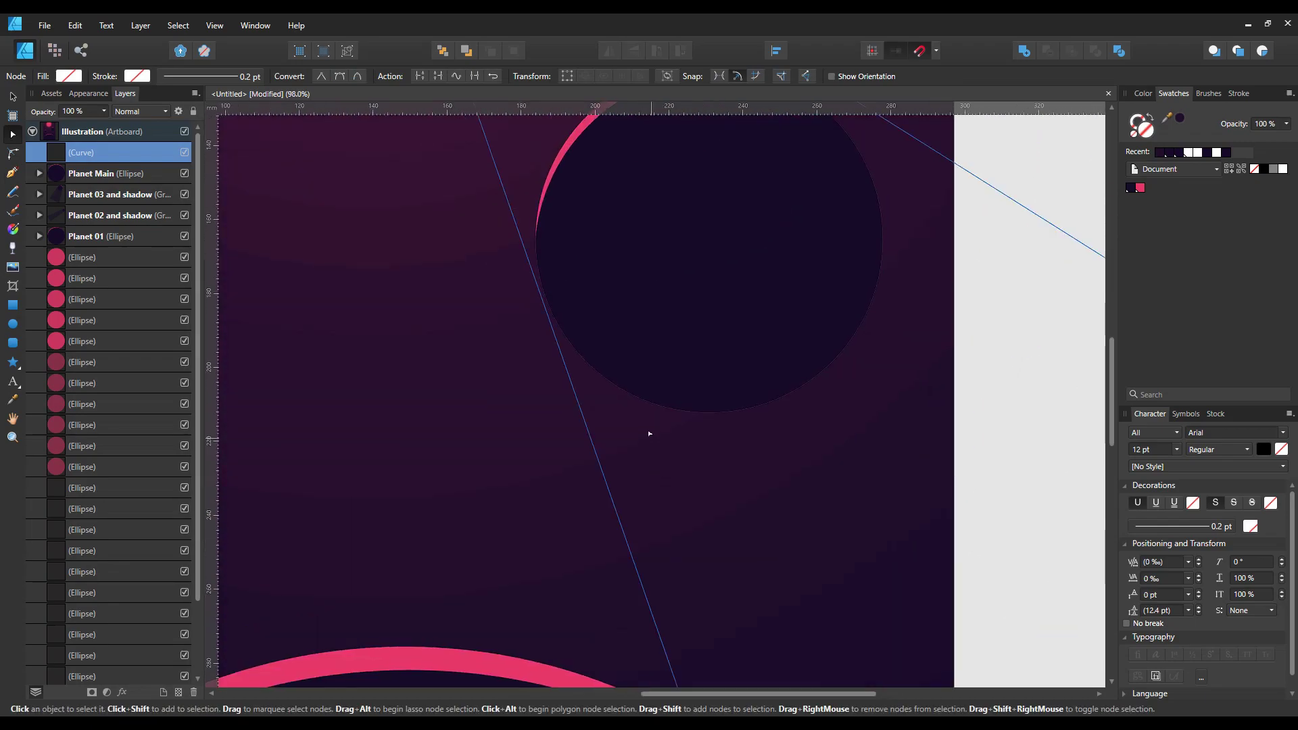
pyautogui.scroll(-2, 649, 434)
pyautogui.scroll(-1, 632, 614)
pyautogui.moveTo(716, 283); pyautogui.dragTo(721, 299)
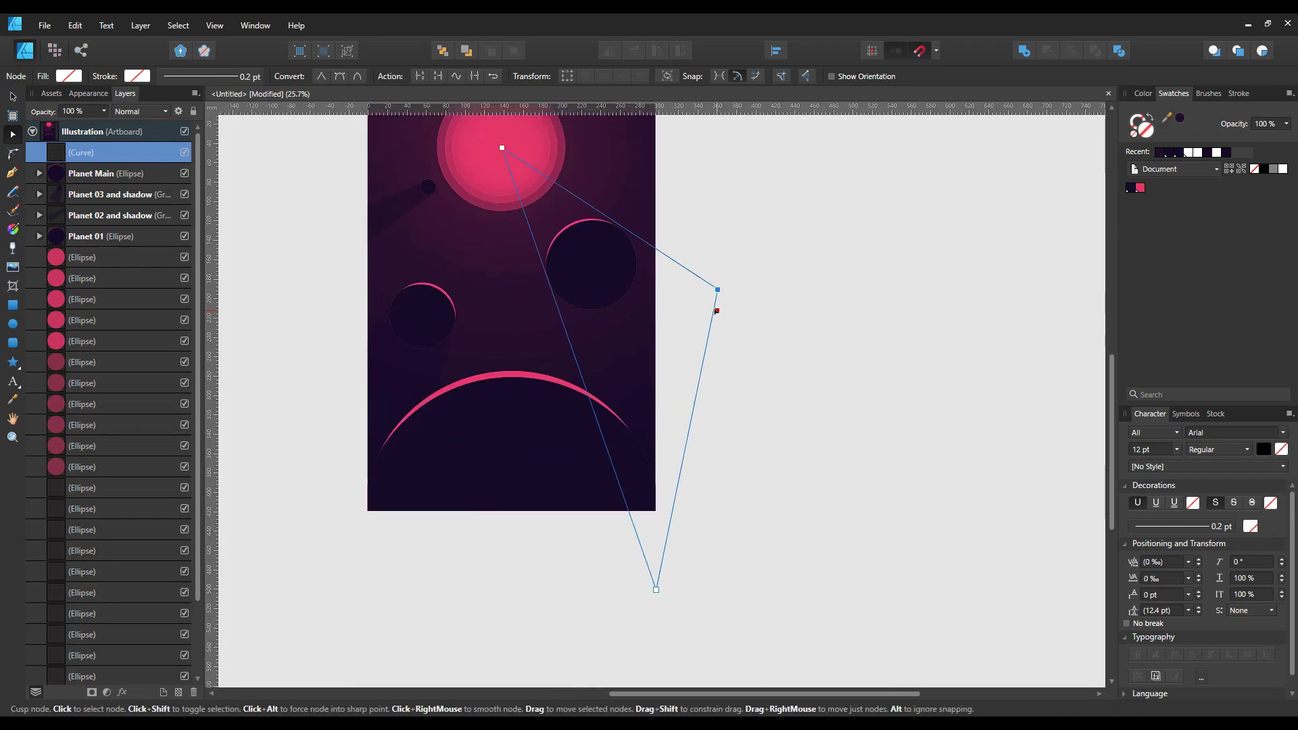
pyautogui.scroll(2, 606, 252)
pyautogui.scroll(-3, 761, 468)
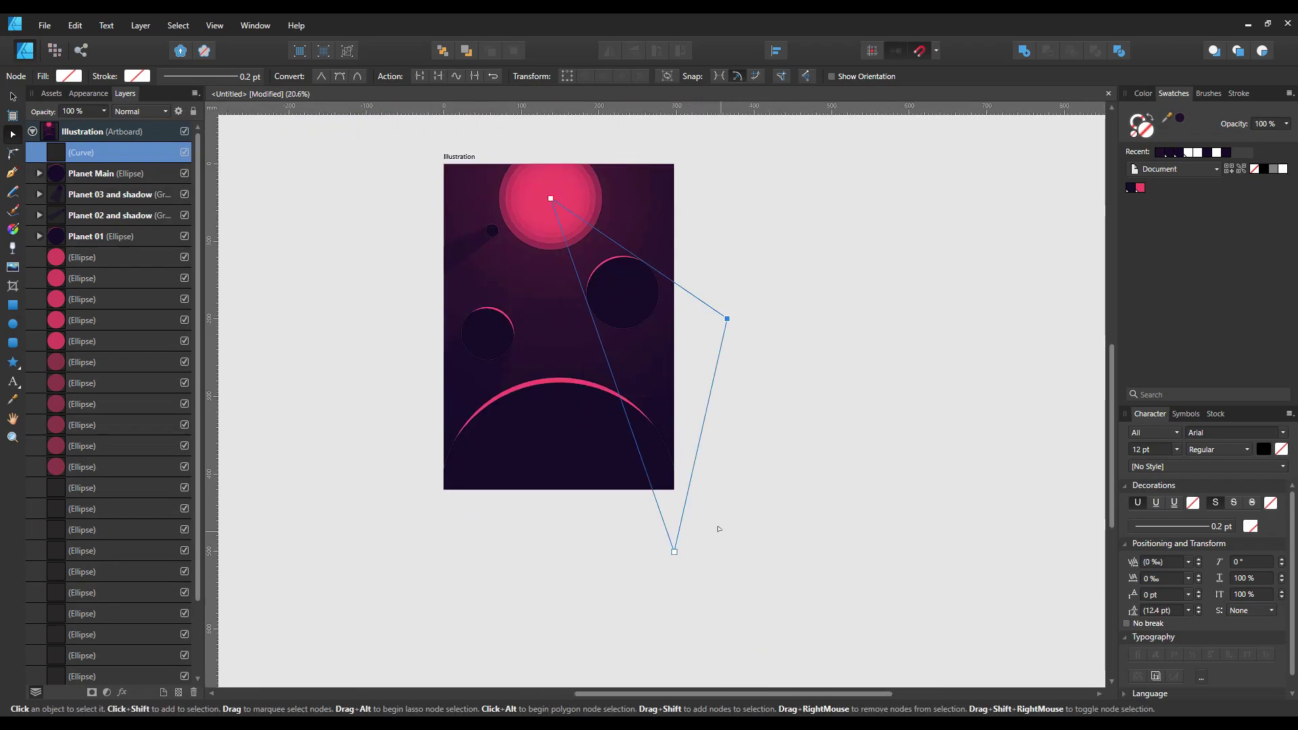
pyautogui.moveTo(675, 545); pyautogui.dragTo(682, 551)
pyautogui.scroll(1, 678, 519)
pyautogui.scroll(1, 678, 519)
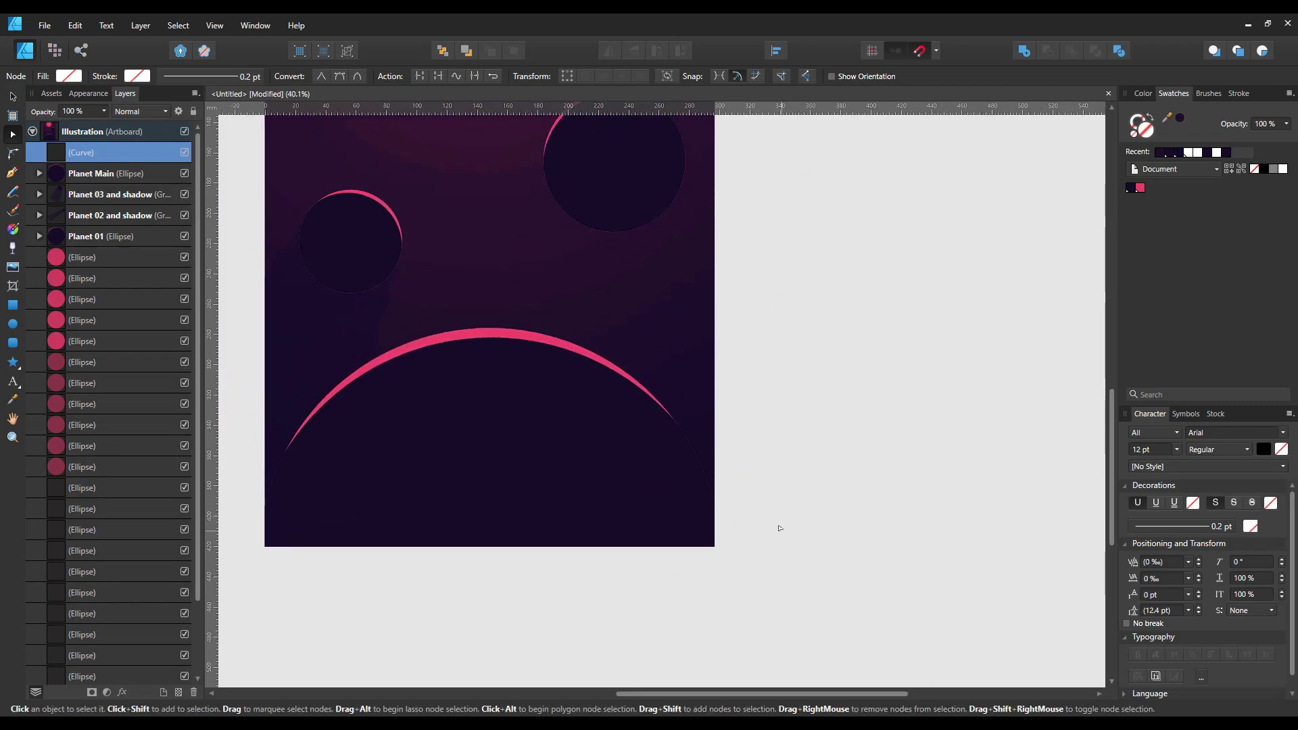
pyautogui.scroll(-1, 782, 507)
pyautogui.scroll(-1, 825, 521)
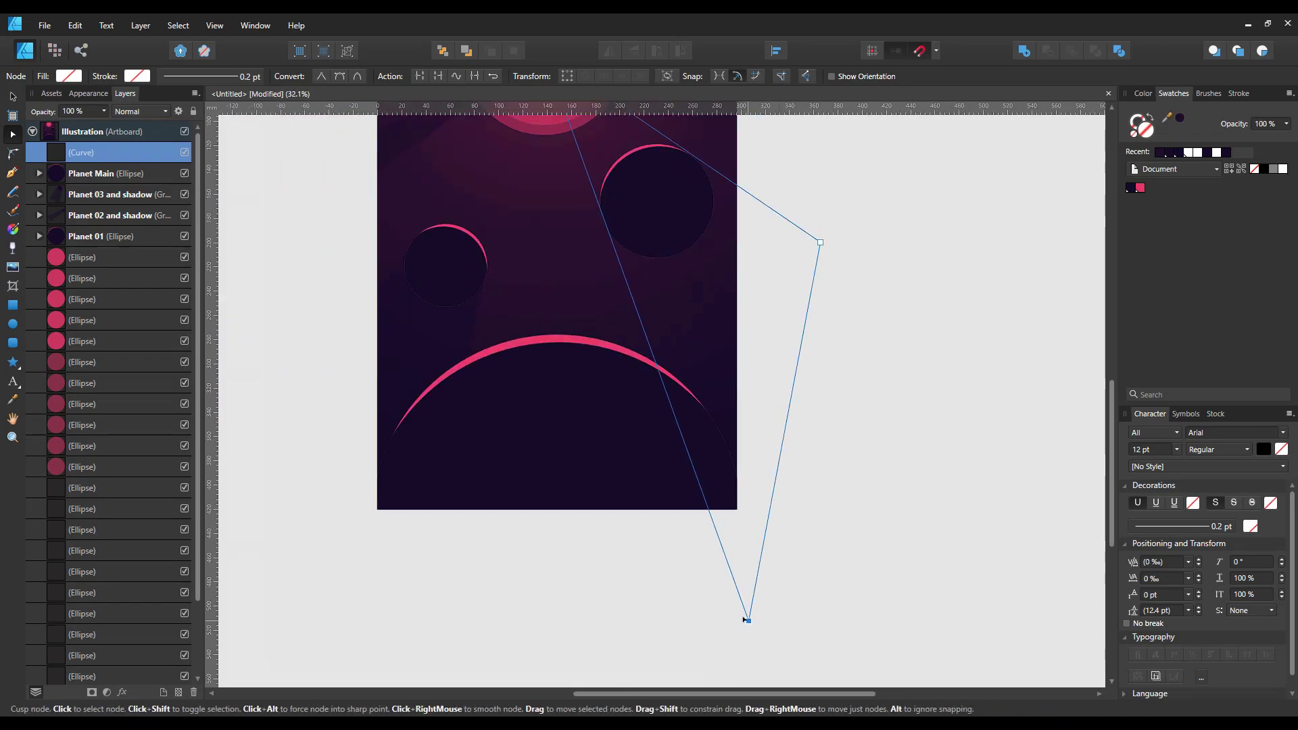
pyautogui.click(846, 536)
pyautogui.scroll(-1, 846, 536)
pyautogui.click(121, 152)
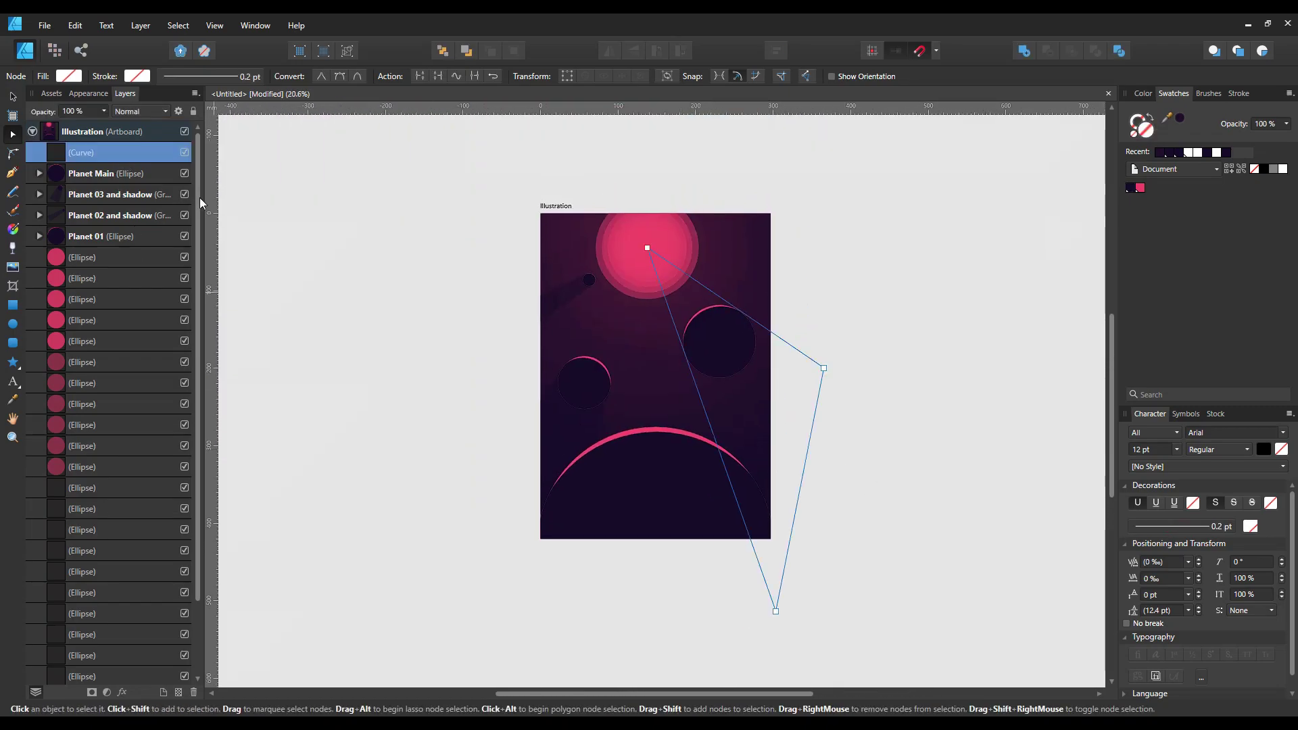
pyautogui.scroll(1, 802, 377)
# Step: Subtract a second pen shape from the beam, fill it dark purple, and stack it below Planet 01
pyautogui.press('p')
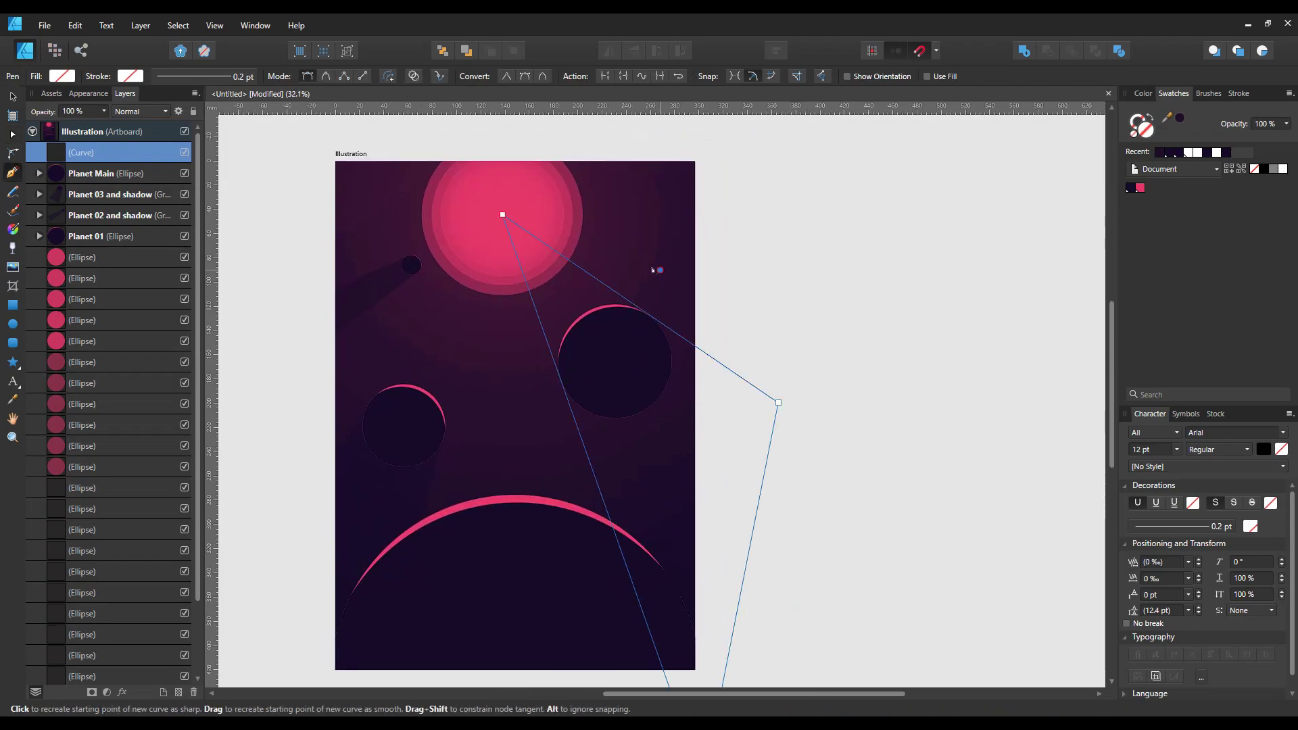
pyautogui.click(615, 361)
pyautogui.click(523, 395)
pyautogui.click(444, 267)
pyautogui.click(467, 197)
pyautogui.click(660, 269)
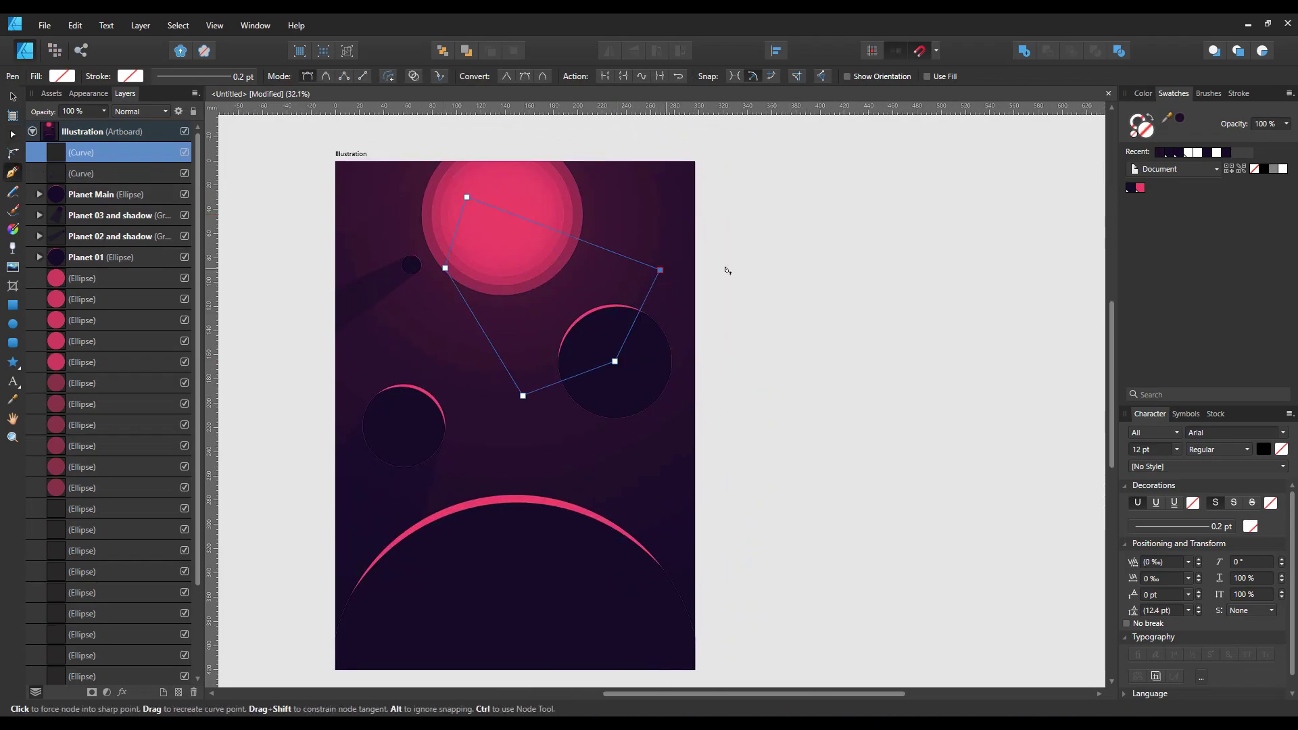
pyautogui.press('a')
pyautogui.keyDown('shift'); pyautogui.click(138, 173); pyautogui.keyUp('shift')
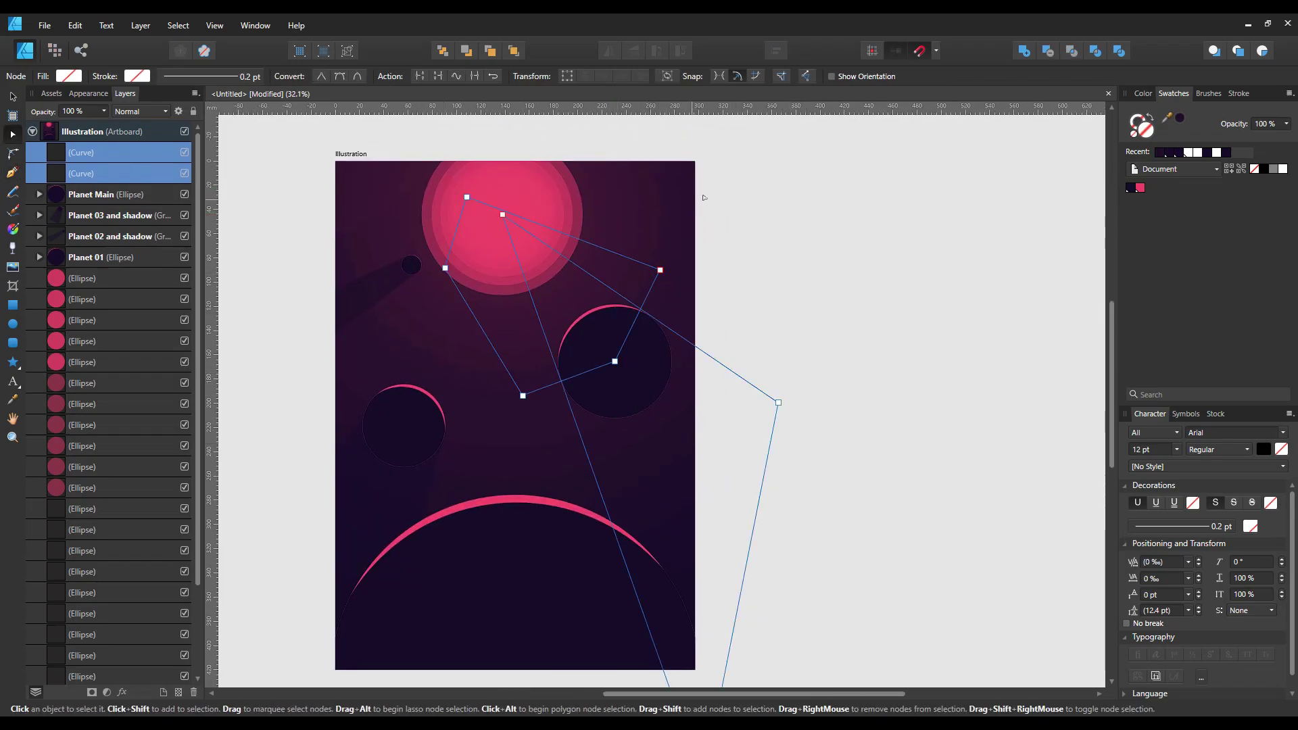
pyautogui.click(1047, 52)
pyautogui.hotkey('ctrl', 'shift', 'v')
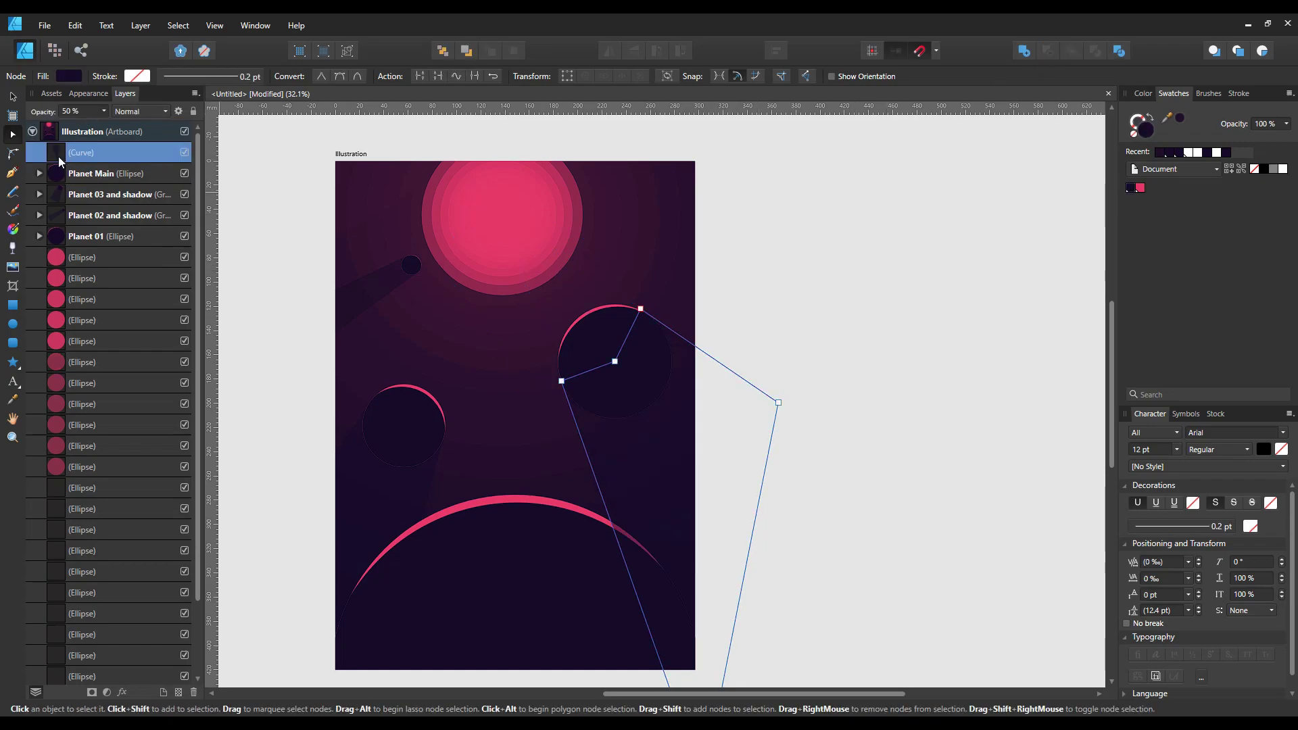
pyautogui.moveTo(58, 156); pyautogui.dragTo(101, 247)
# Step: Group Planet 01 with its crescent curve and name it 'Planet 01 and shadow'
pyautogui.click(90, 216)
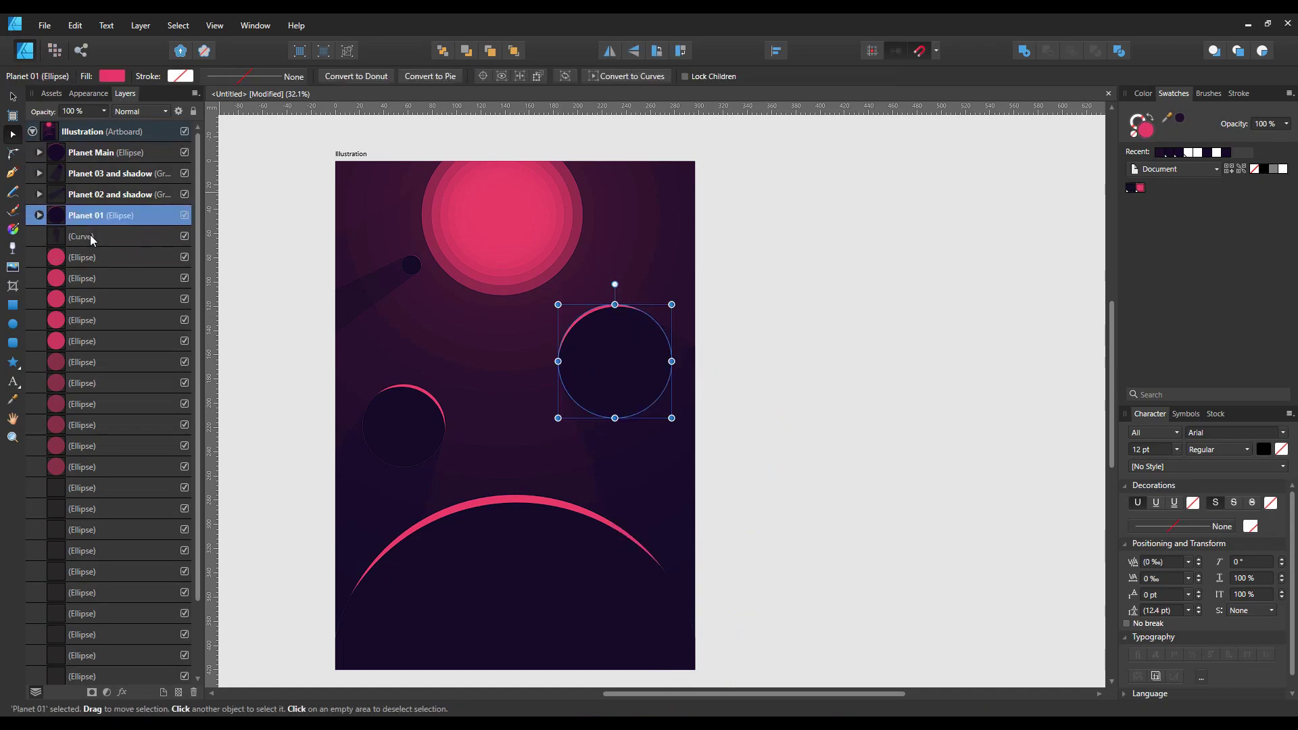
pyautogui.keyDown('shift'); pyautogui.click(120, 238); pyautogui.keyUp('shift')
pyautogui.hotkey('ctrl', 'g')
pyautogui.doubleClick(111, 215)
pyautogui.write('Planet 01 and shadow')
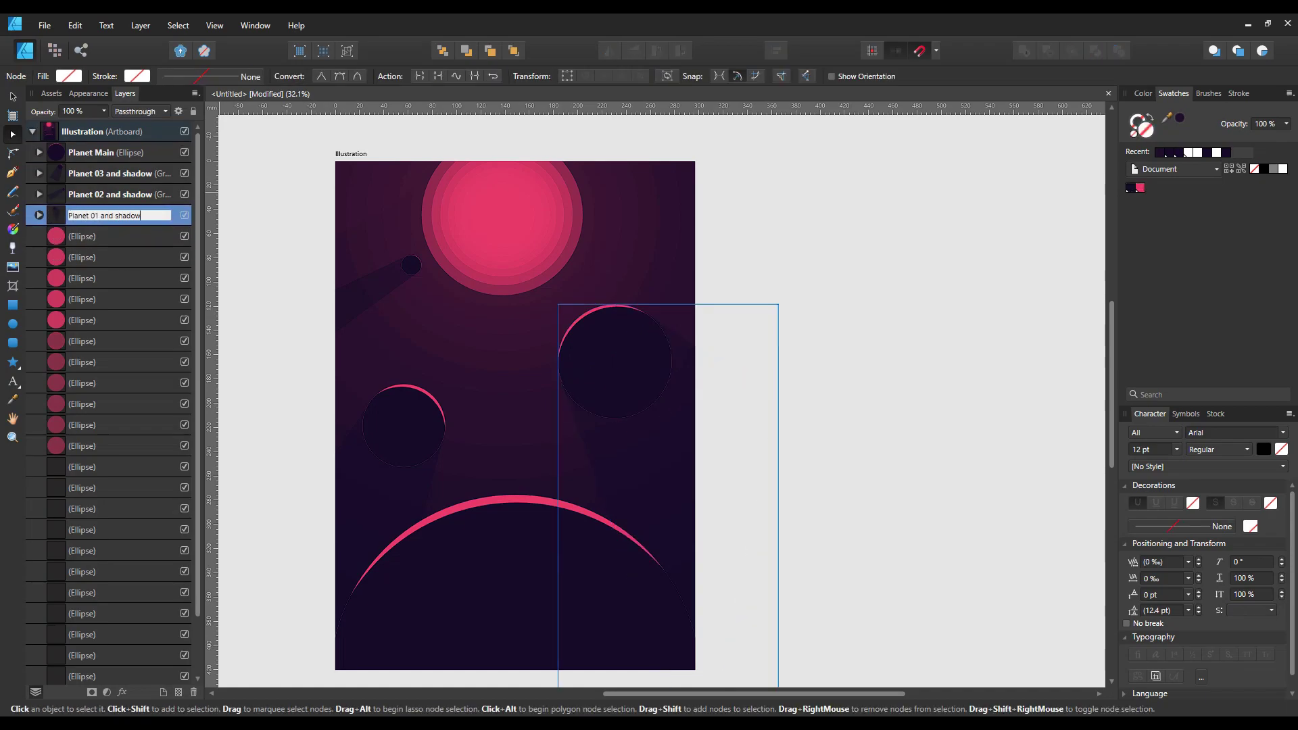
pyautogui.press('Return')
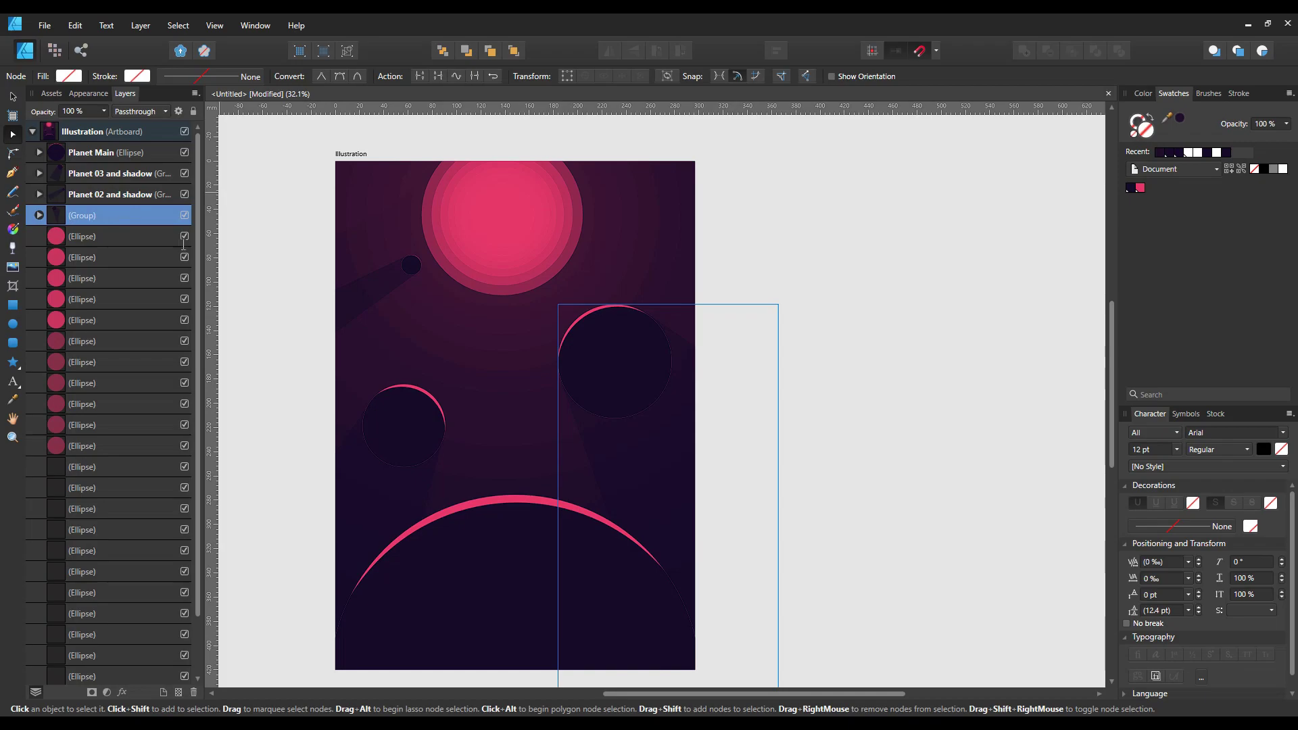
# Step: Zoom in and centre the view on the planets
pyautogui.scroll(-3, 290, 272)
pyautogui.moveTo(408, 316); pyautogui.dragTo(462, 342)
pyautogui.scroll(3, 462, 342)
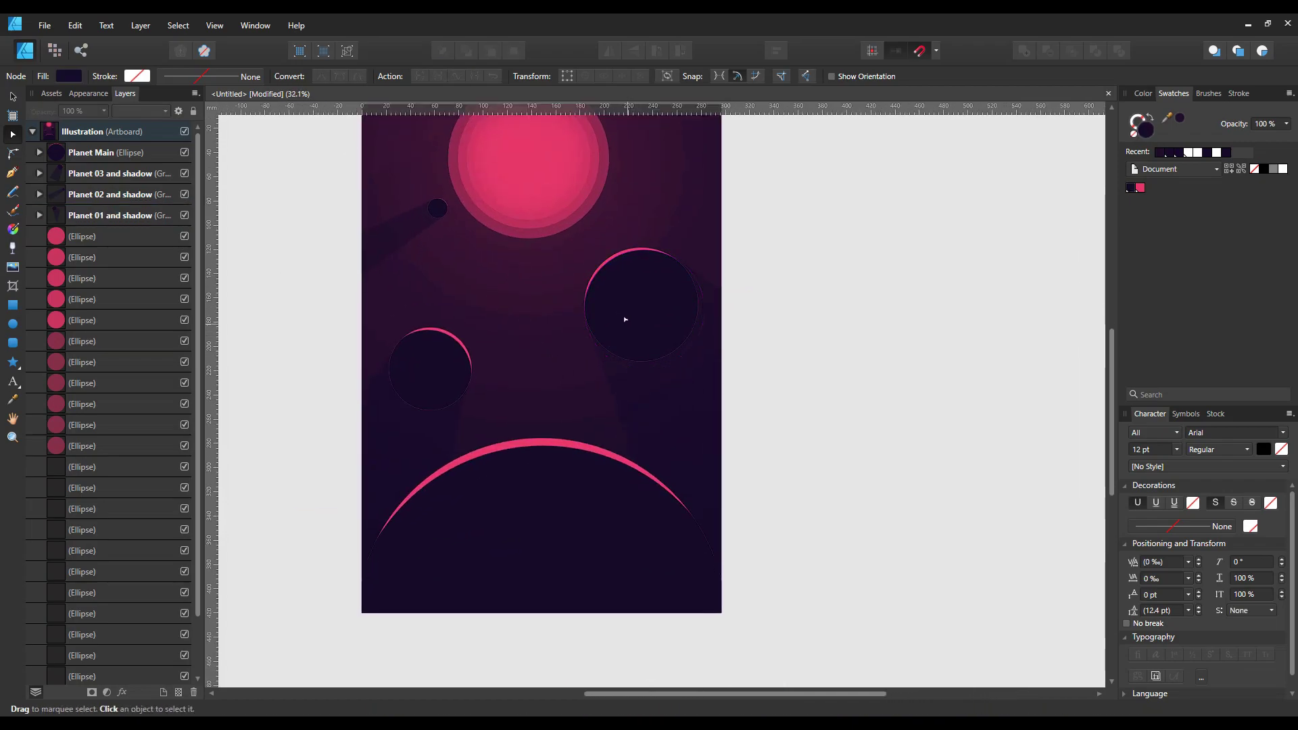
pyautogui.scroll(2, 597, 294)
pyautogui.scroll(2, 593, 289)
pyautogui.moveTo(588, 275); pyautogui.dragTo(768, 254)
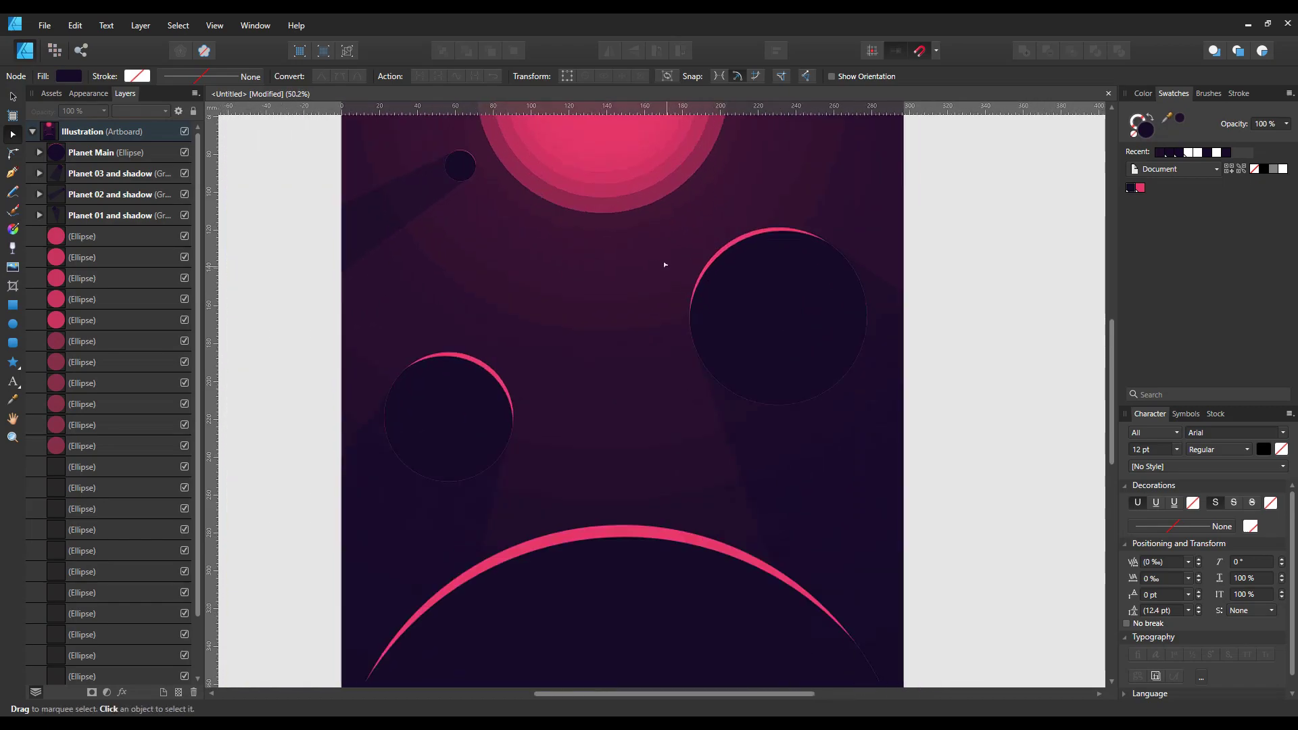
pyautogui.scroll(-1, 837, 265)
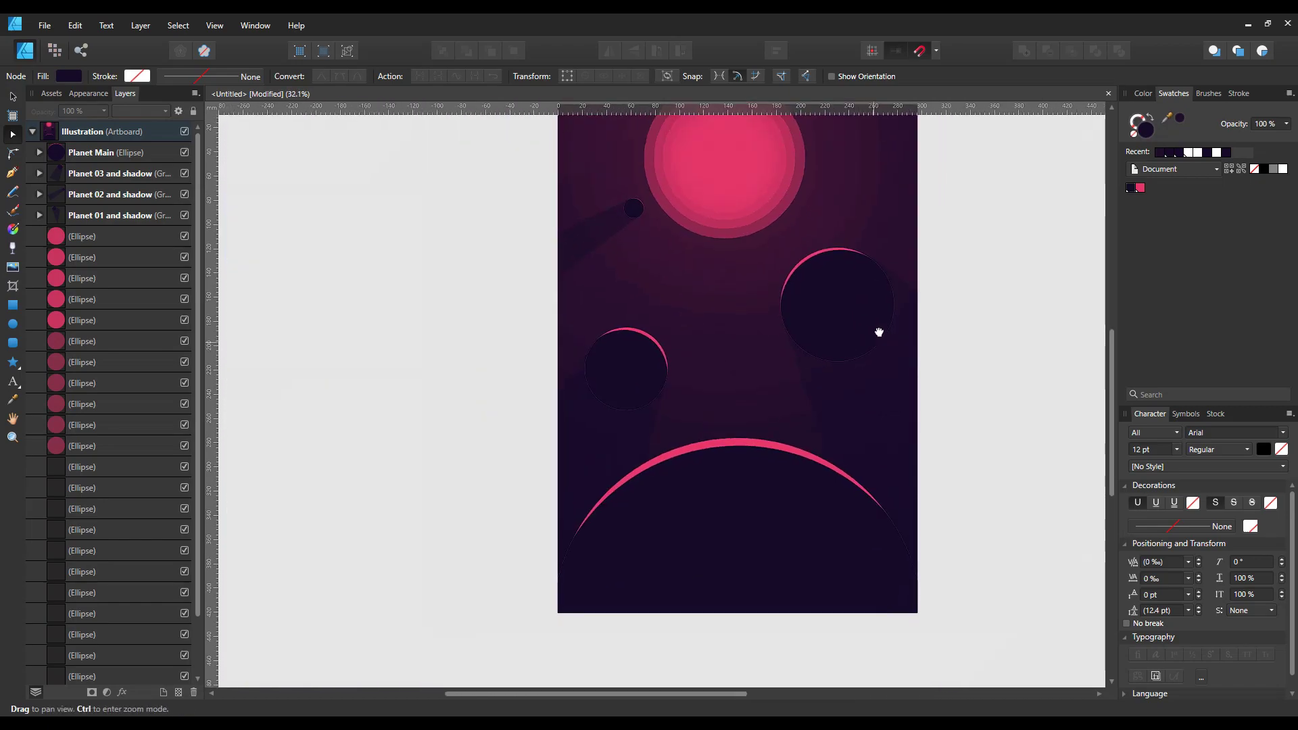
pyautogui.click(104, 238)
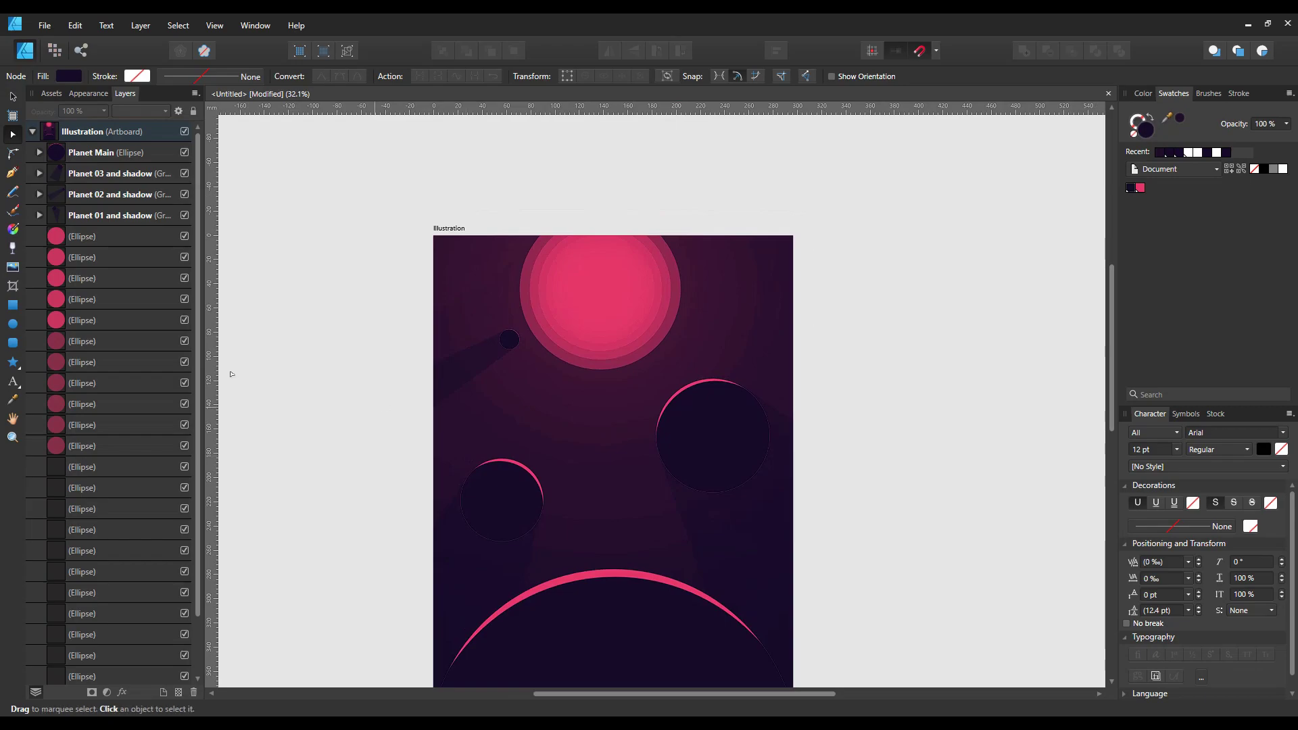
# Step: Adjust the five bright sun rings' opacity and group them as Strong circles
pyautogui.keyDown('shift'); pyautogui.click(160, 319); pyautogui.keyUp('shift')
pyautogui.click(103, 111)
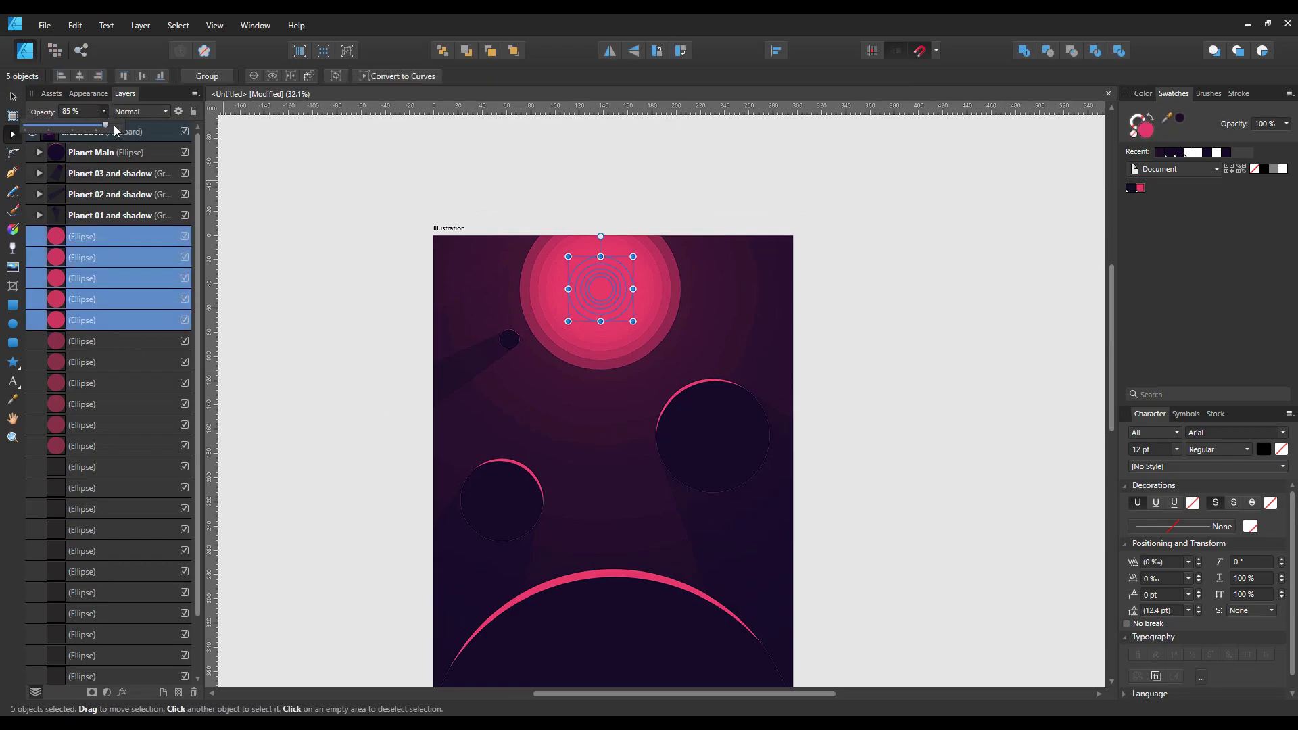
pyautogui.moveTo(114, 125); pyautogui.dragTo(138, 126)
pyautogui.hotkey('ctrl', 'shift', ']')
pyautogui.hotkey('ctrl', 'z')
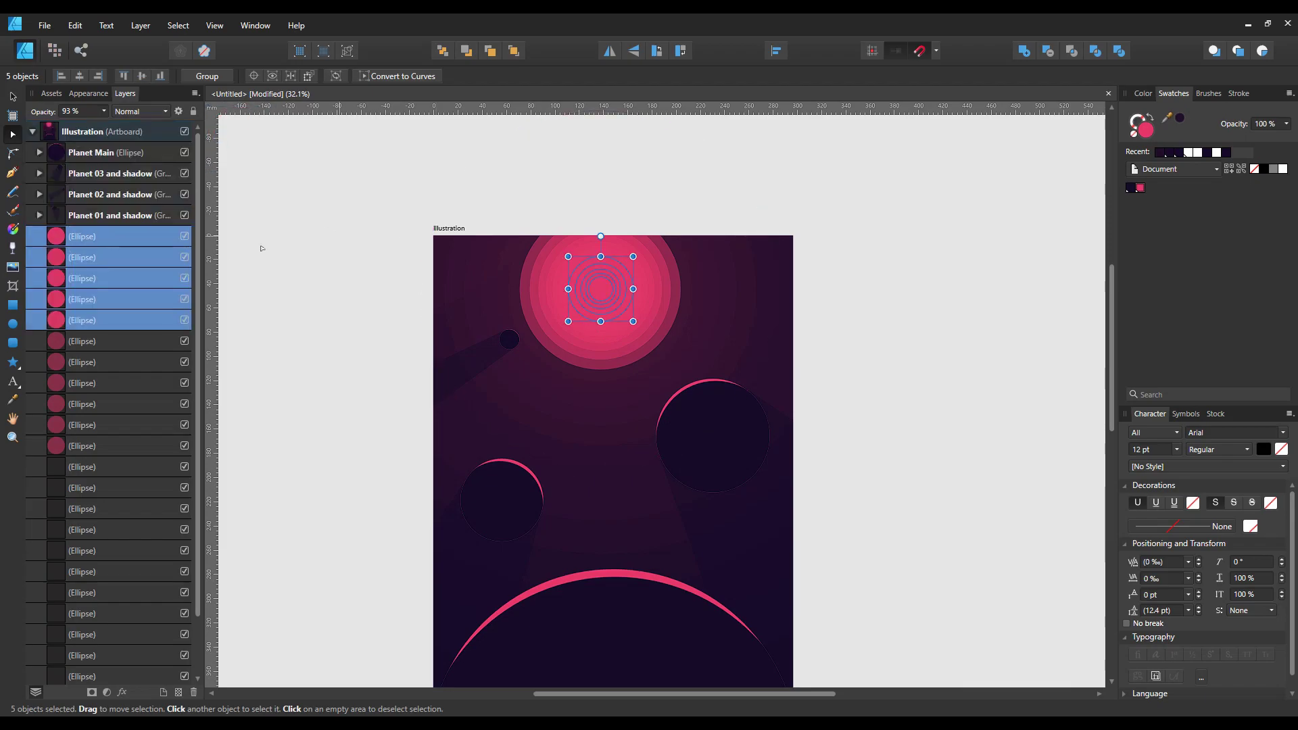
pyautogui.hotkey('ctrl', 'g')
pyautogui.doubleClick(95, 236)
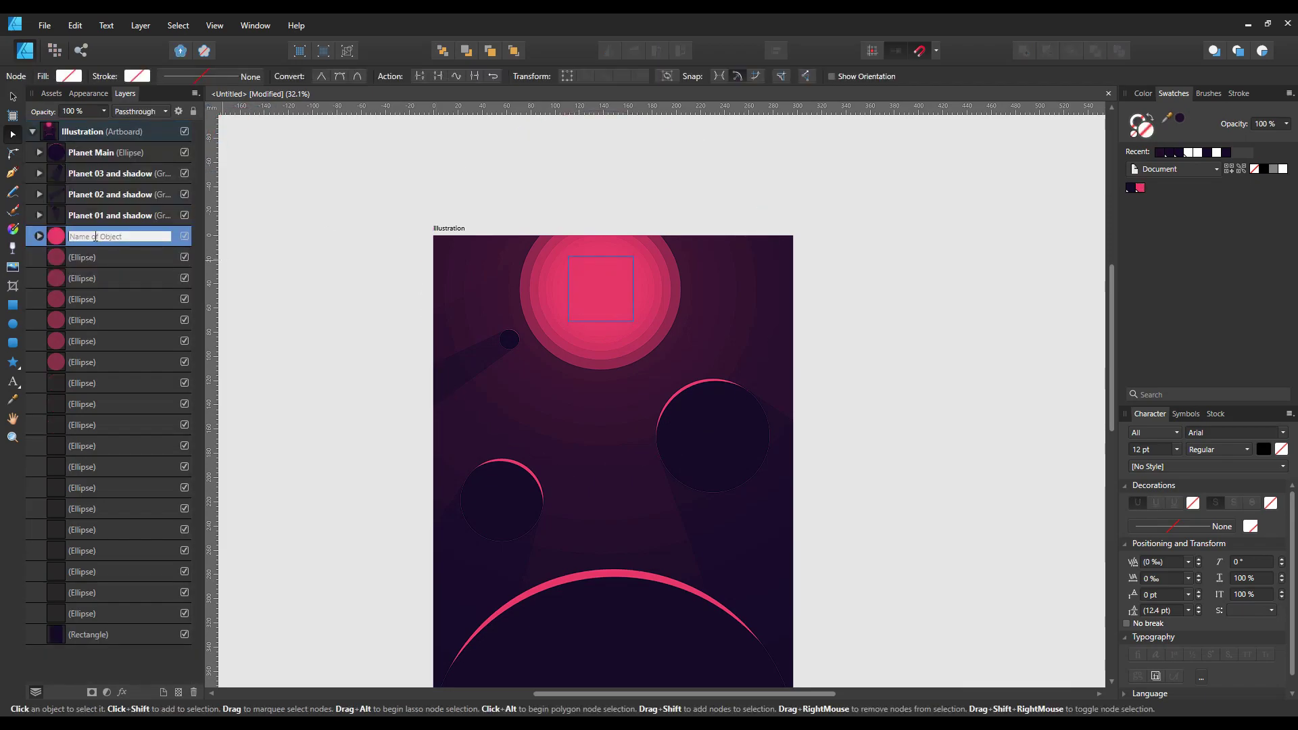
pyautogui.write('Strong circles')
pyautogui.press('Return')
# Step: Group the six mid-tone sun rings as Weaker circlers
pyautogui.click(127, 262)
pyautogui.keyDown('shift'); pyautogui.click(117, 365); pyautogui.keyUp('shift')
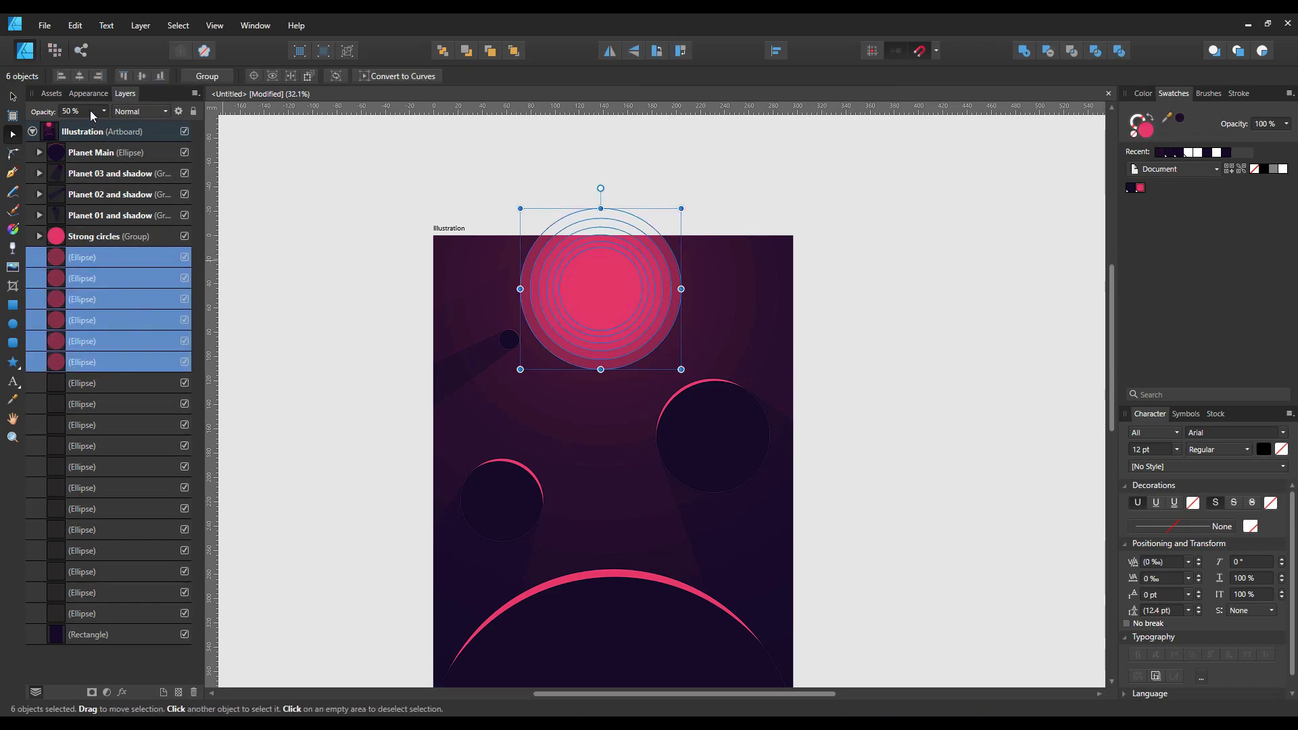
pyautogui.hotkey('ctrl', 'g')
pyautogui.doubleClick(106, 256)
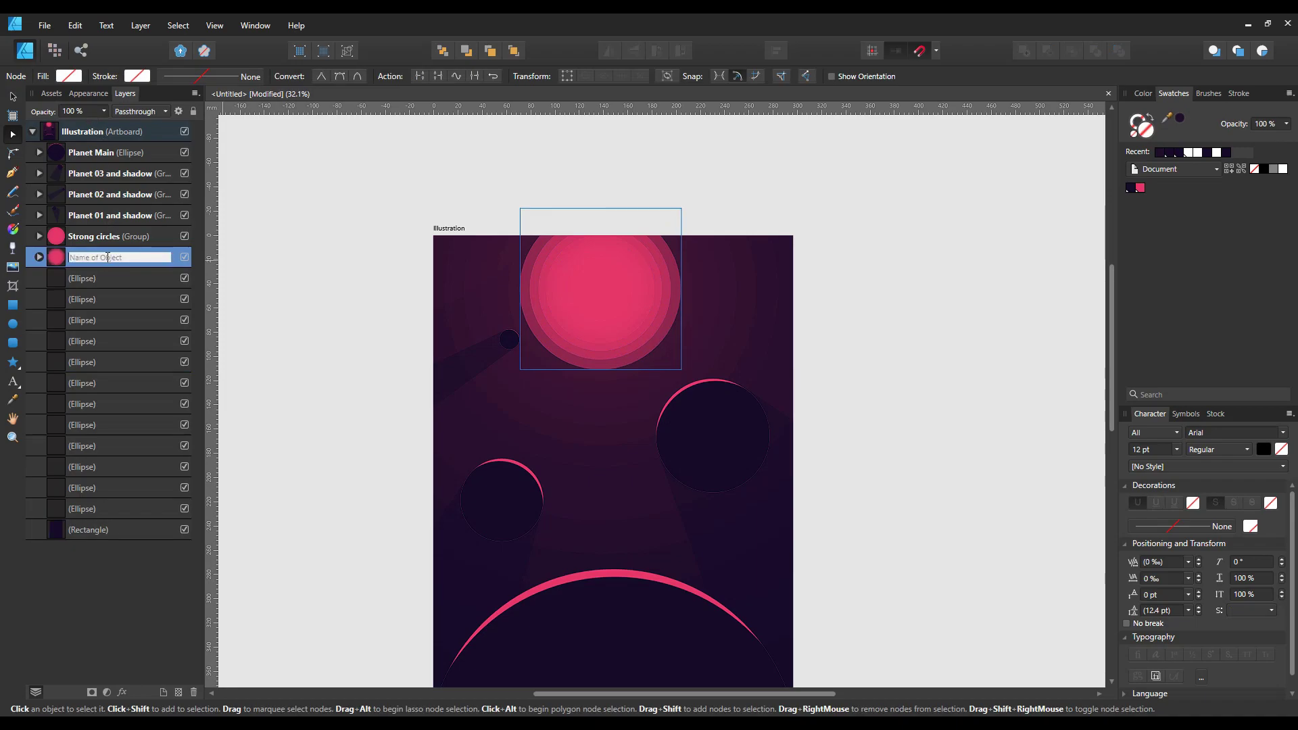
pyautogui.write('Weaker circ')
pyautogui.press('Escape')
# Step: Group the remaining faint sun rings as Light circles
pyautogui.click(112, 279)
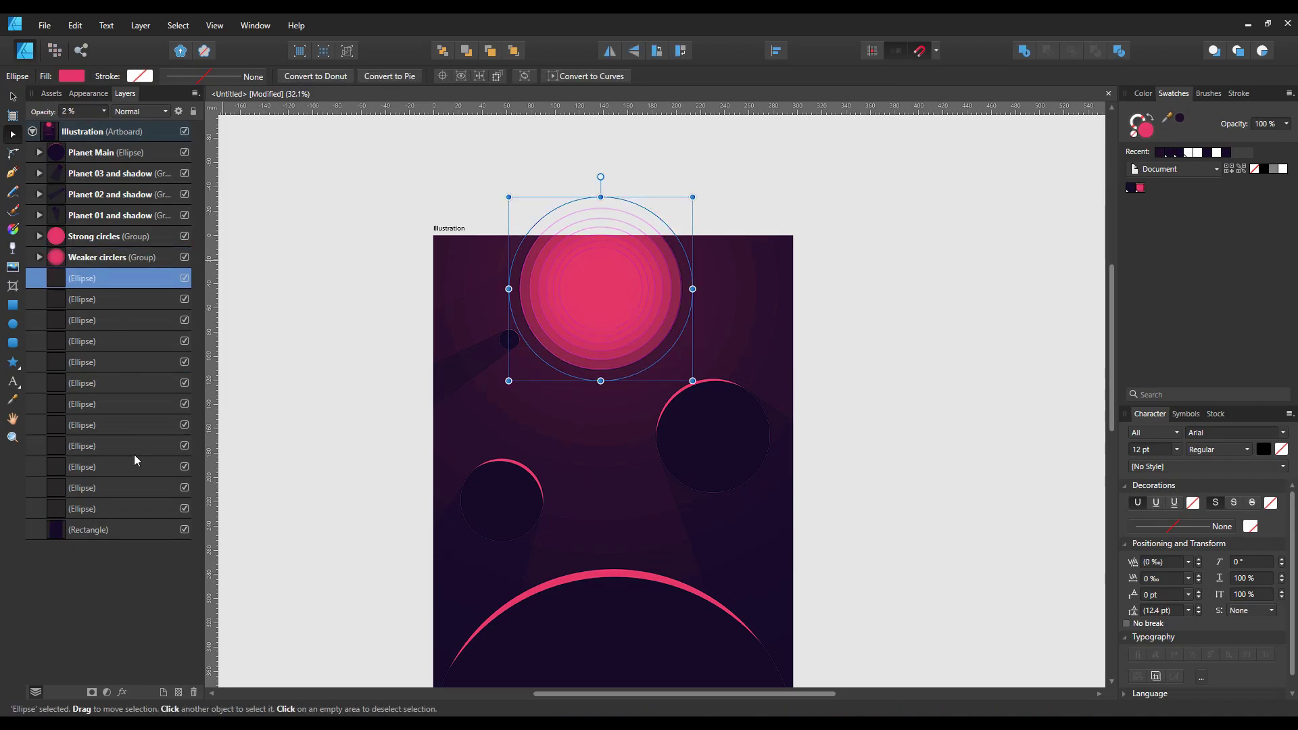
pyautogui.keyDown('shift'); pyautogui.click(168, 508); pyautogui.keyUp('shift')
pyautogui.hotkey('ctrl', 'g')
pyautogui.doubleClick(103, 281)
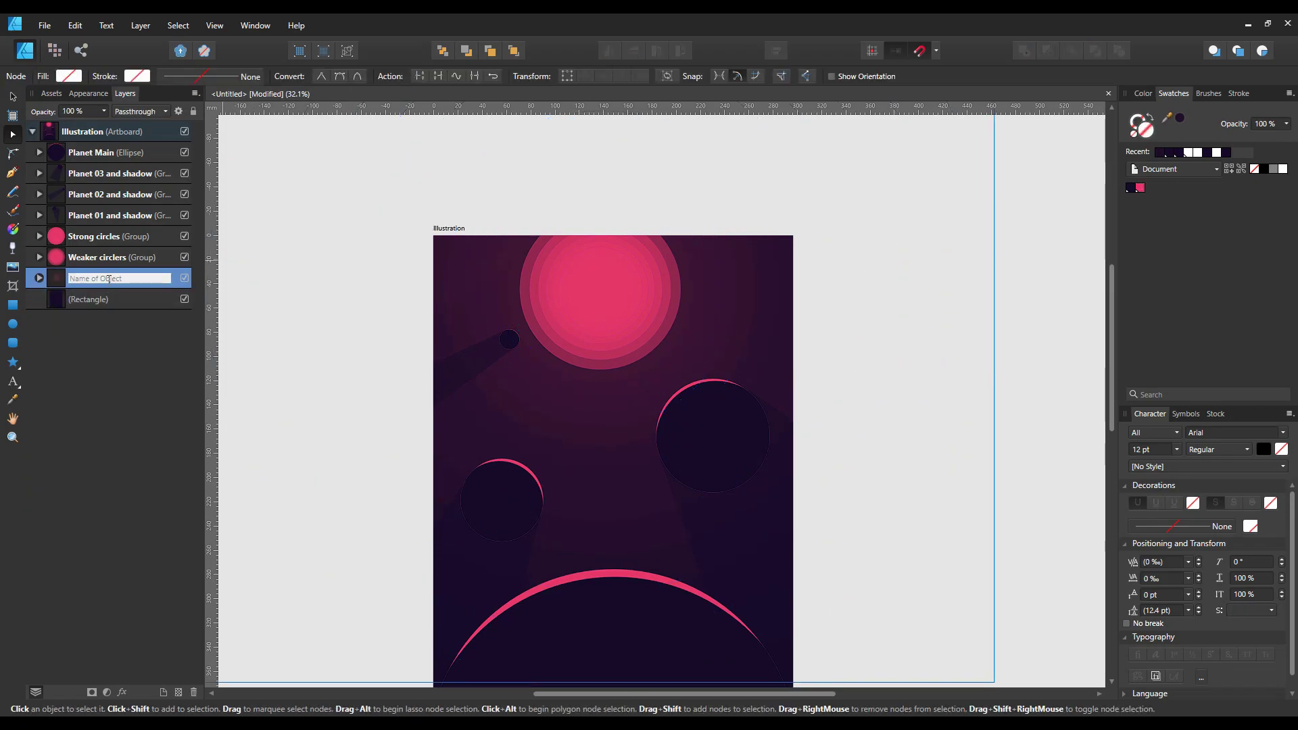
pyautogui.write('Light circles')
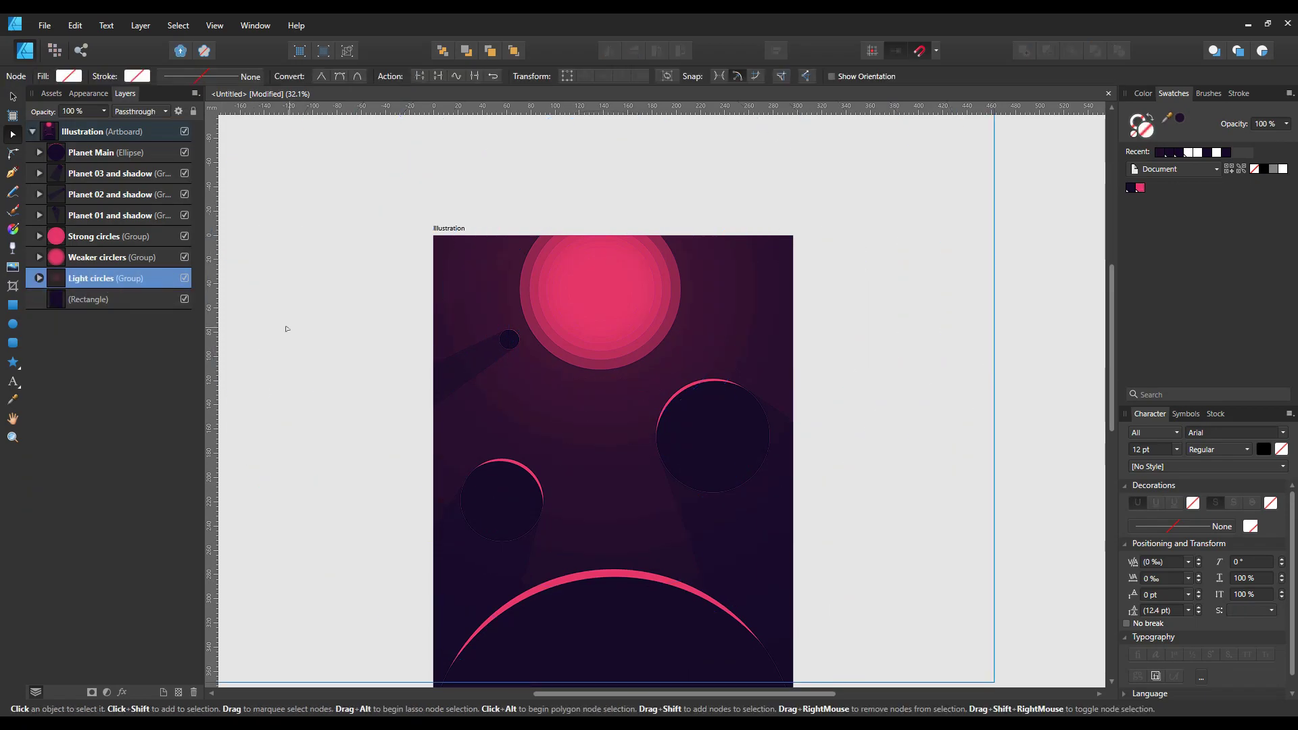
# Step: Group the three ring groups into Sun and lighten the sun's fill to soft peach
pyautogui.scroll(-2, 287, 329)
pyautogui.keyDown('shift'); pyautogui.click(108, 237); pyautogui.keyUp('shift')
pyautogui.hotkey('ctrl', 'g')
pyautogui.doubleClick(110, 237)
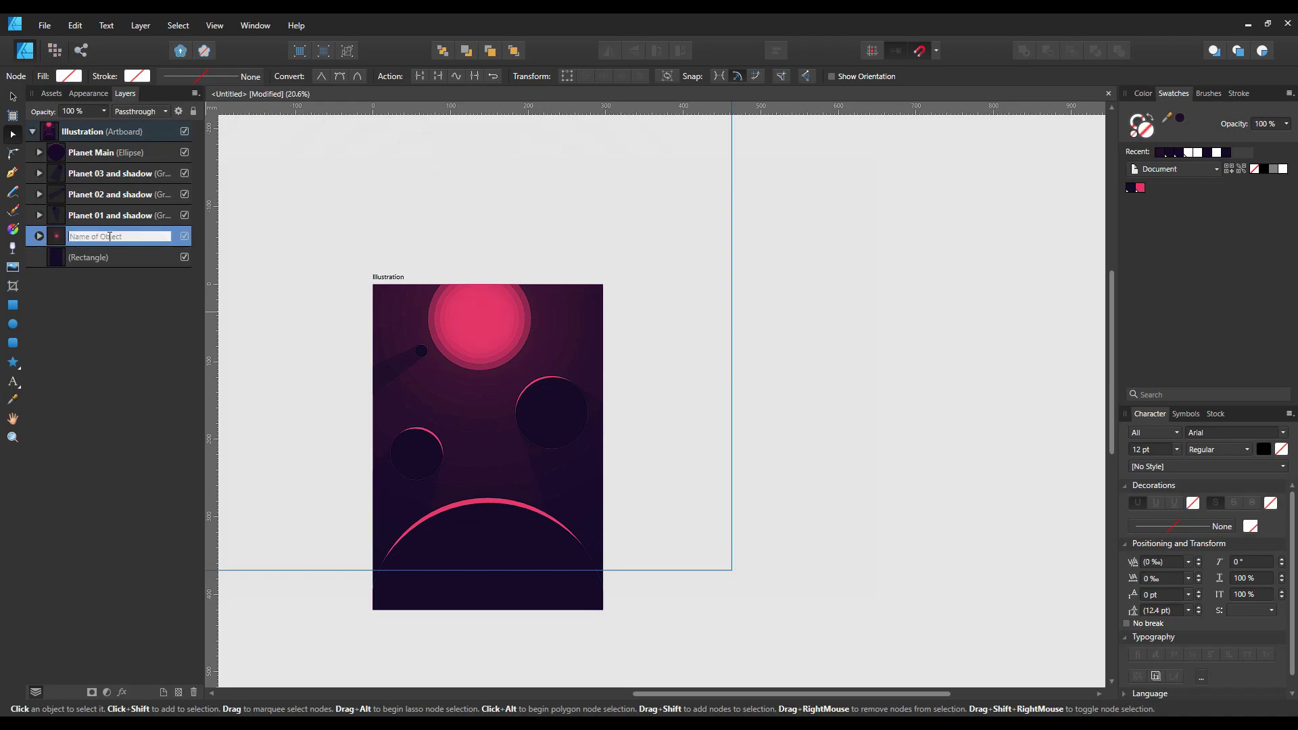
pyautogui.write('Sun')
pyautogui.press('Return')
pyautogui.doubleClick(1140, 188)
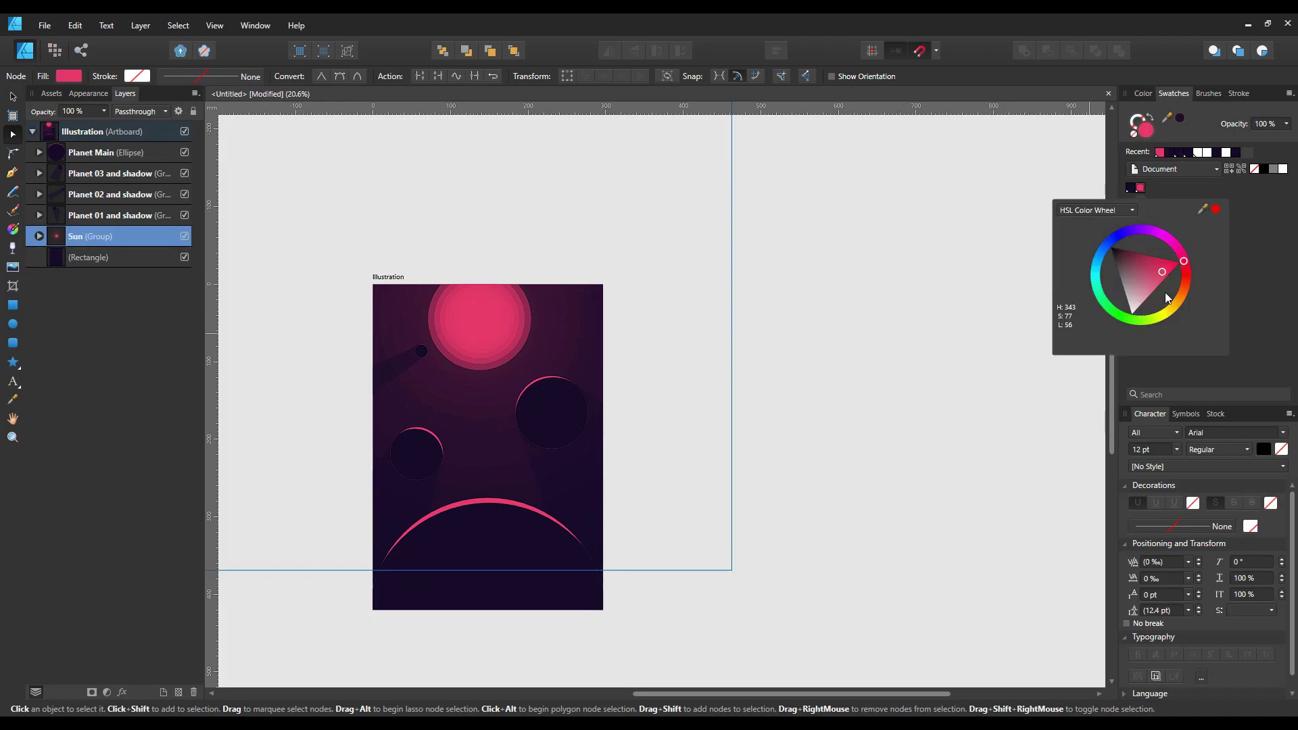
pyautogui.moveTo(1165, 292)
pyautogui.mouseDown()
pyautogui.moveTo(1146, 286)
pyautogui.moveTo(1187, 276)
pyautogui.moveTo(1189, 298)
pyautogui.mouseUp()
# Step: Close the colour wheel and expand the Sun's ring groups down to the Light circles rings
pyautogui.scroll(-2, 869, 325)
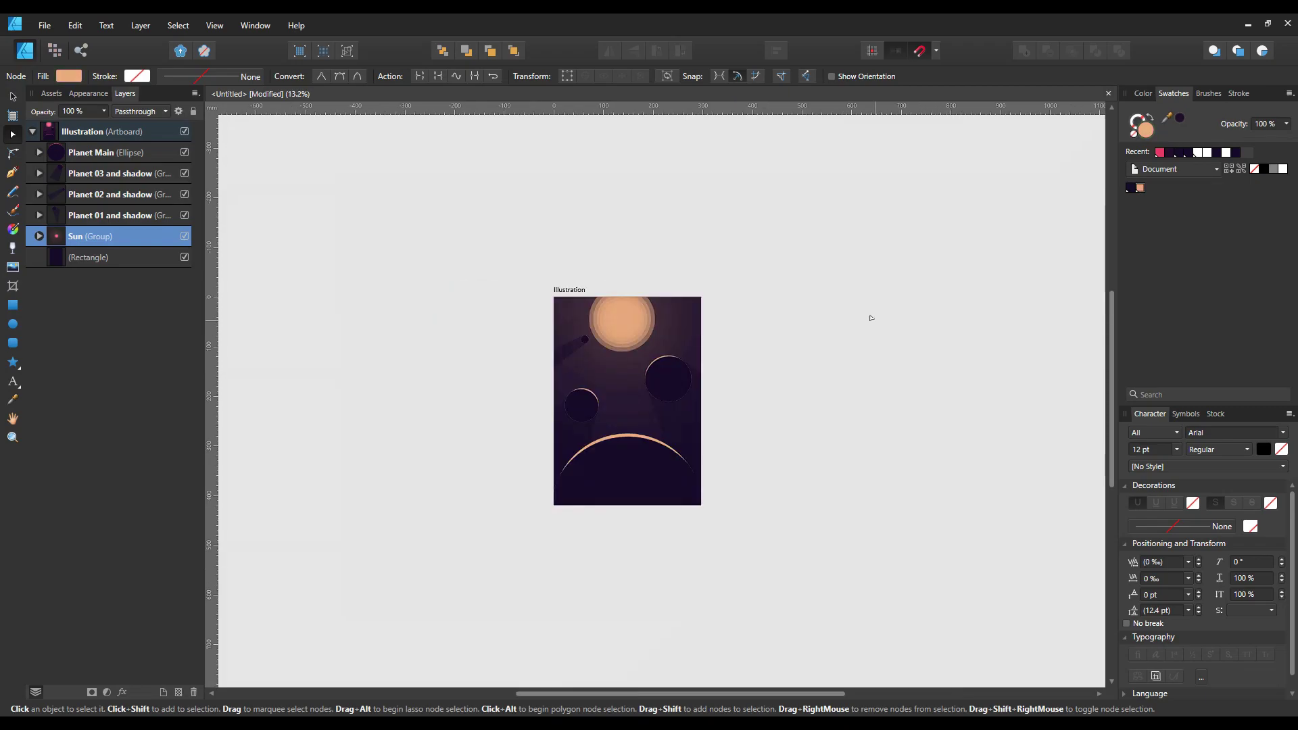
pyautogui.click(869, 326)
pyautogui.scroll(3, 878, 351)
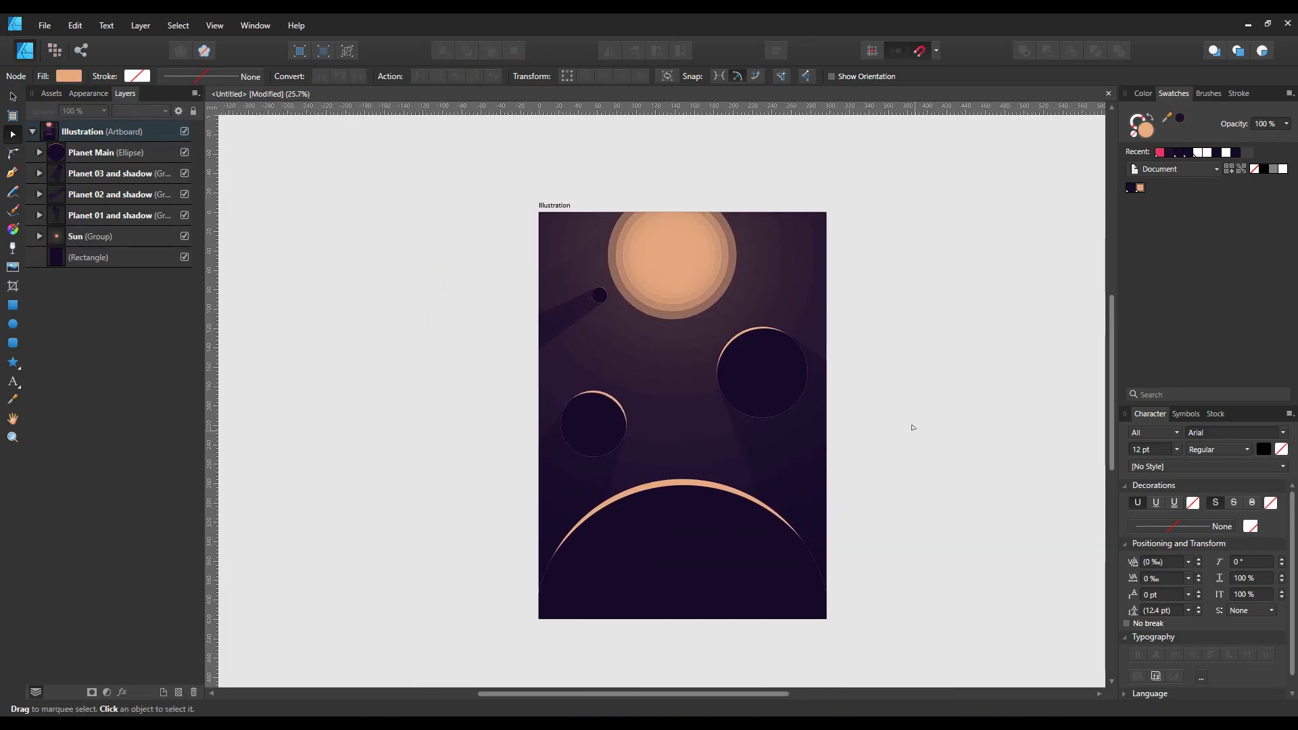
pyautogui.click(574, 233)
pyautogui.doubleClick(575, 241)
pyautogui.scroll(5, 601, 257)
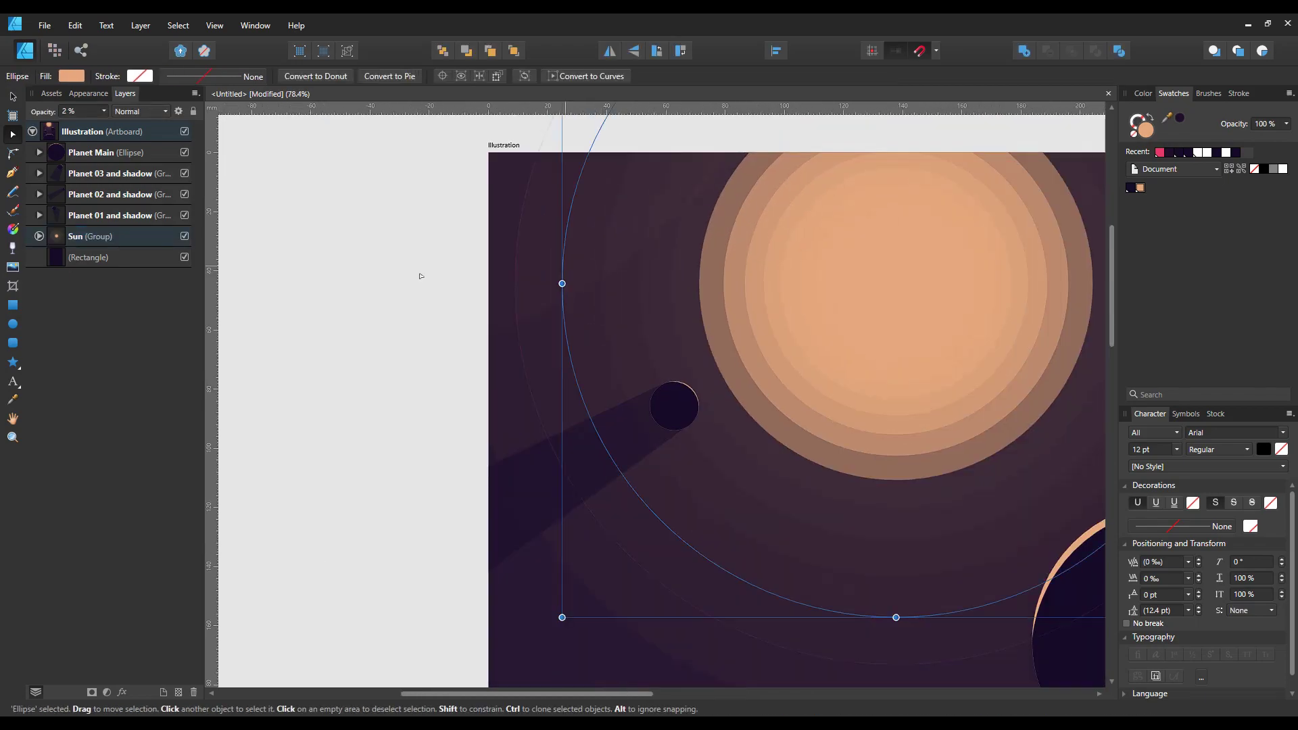
pyautogui.click(39, 236)
pyautogui.click(102, 278)
pyautogui.click(52, 298)
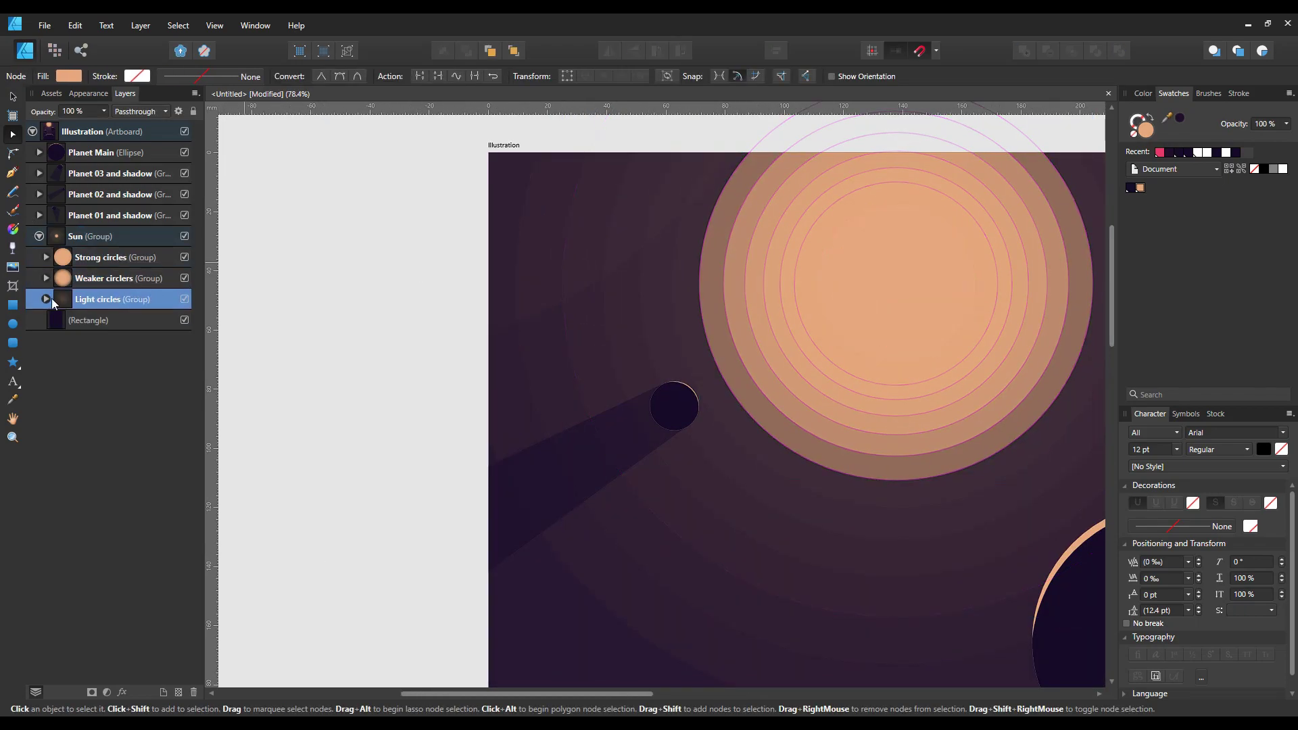
pyautogui.click(99, 320)
pyautogui.click(132, 341)
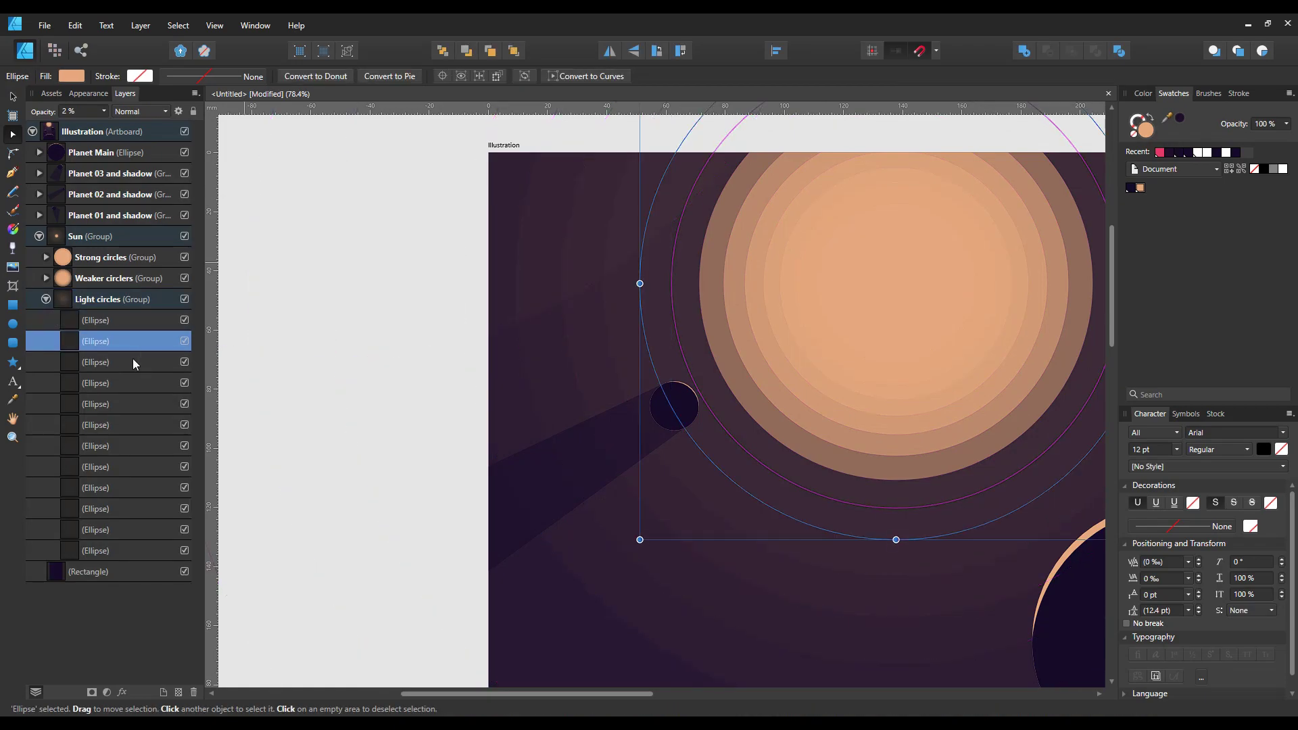
# Step: Select a larger ring in Light circles and recentre it on the sun
pyautogui.click(116, 299)
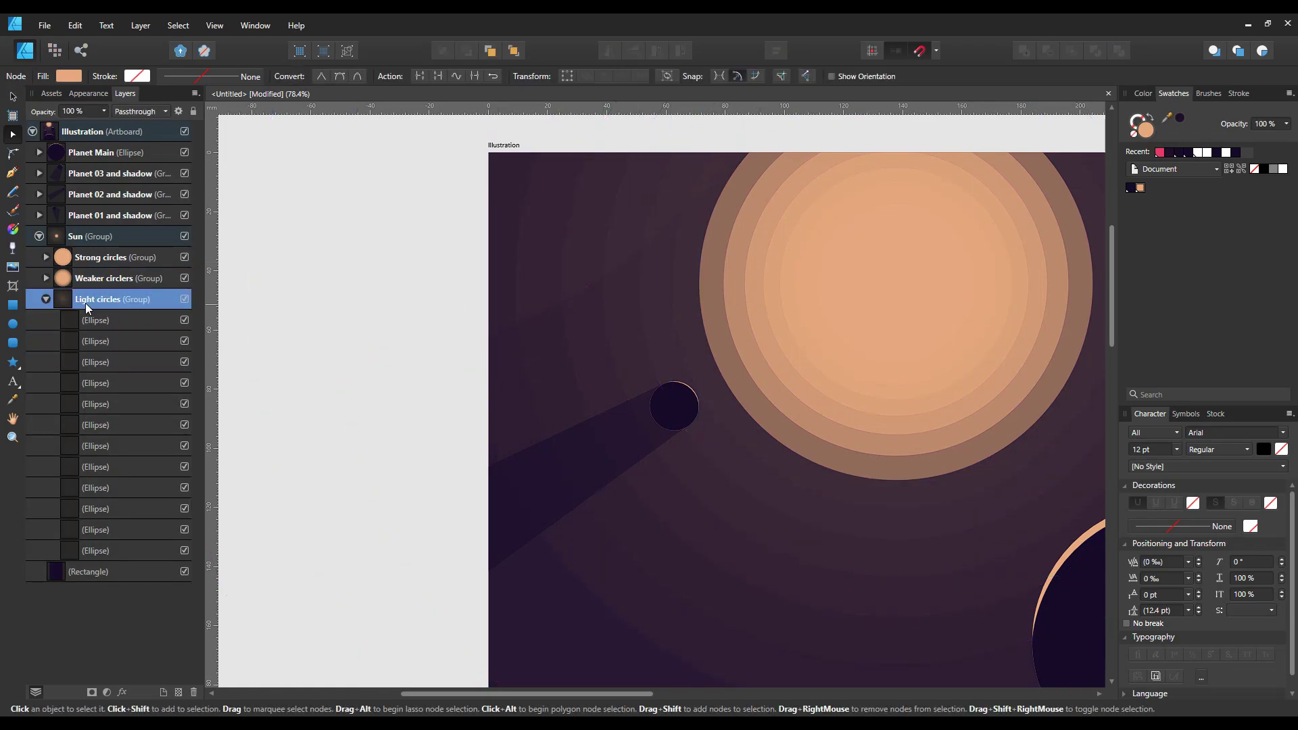
pyautogui.press('v')
pyautogui.click(321, 319)
pyautogui.click(117, 301)
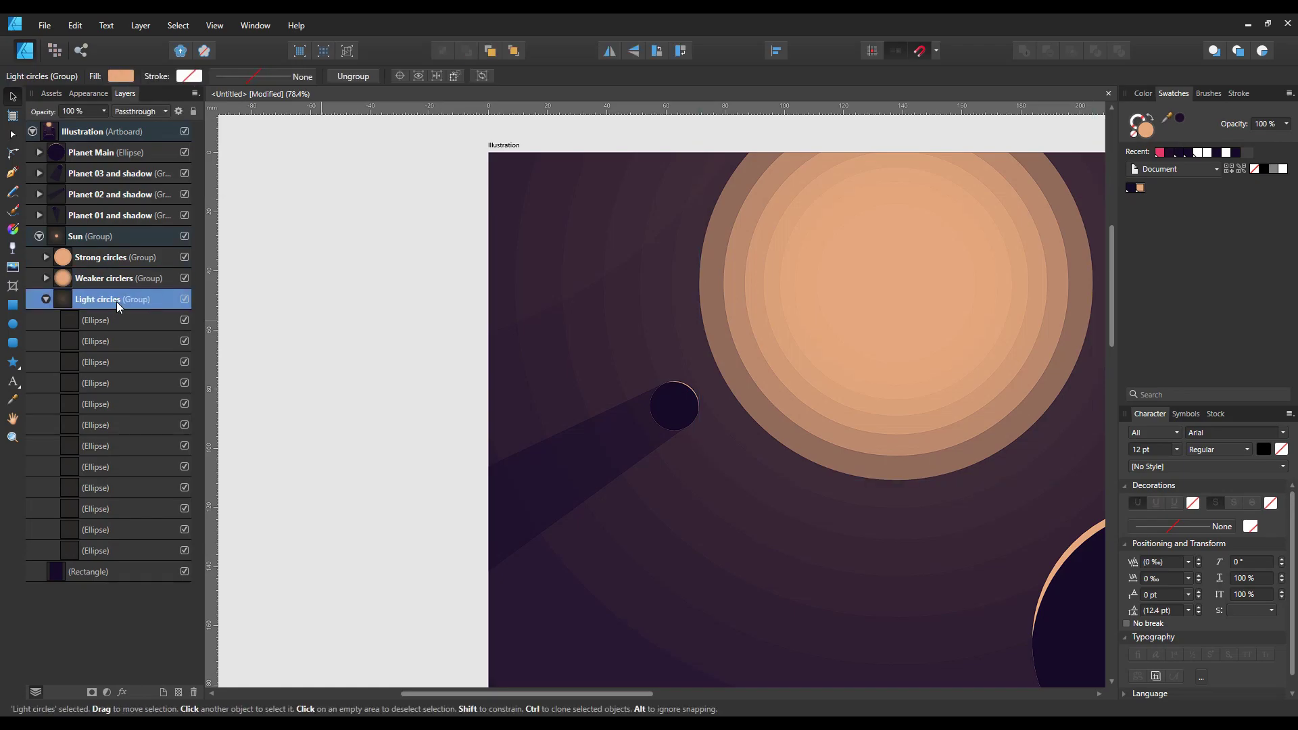
pyautogui.scroll(-3, 240, 334)
pyautogui.moveTo(240, 333); pyautogui.dragTo(345, 342)
pyautogui.click(140, 321)
pyautogui.click(136, 362)
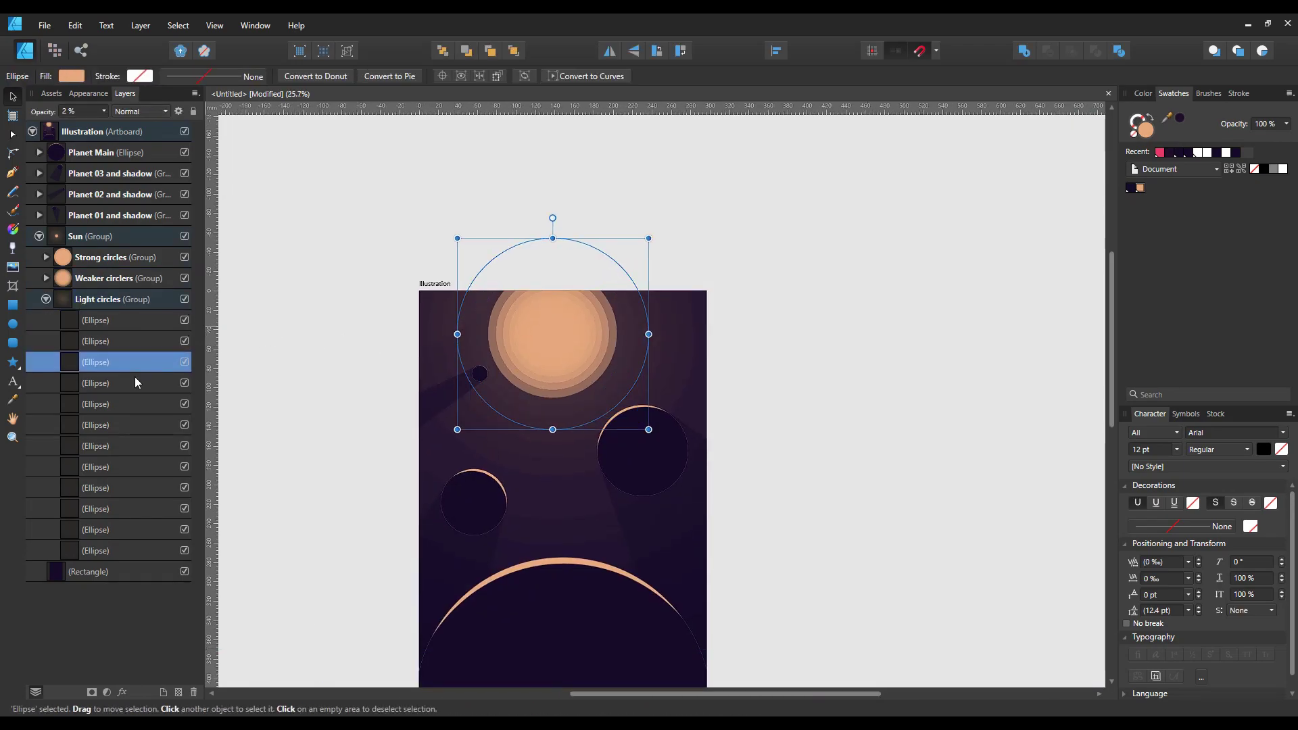
pyautogui.click(134, 403)
pyautogui.click(131, 446)
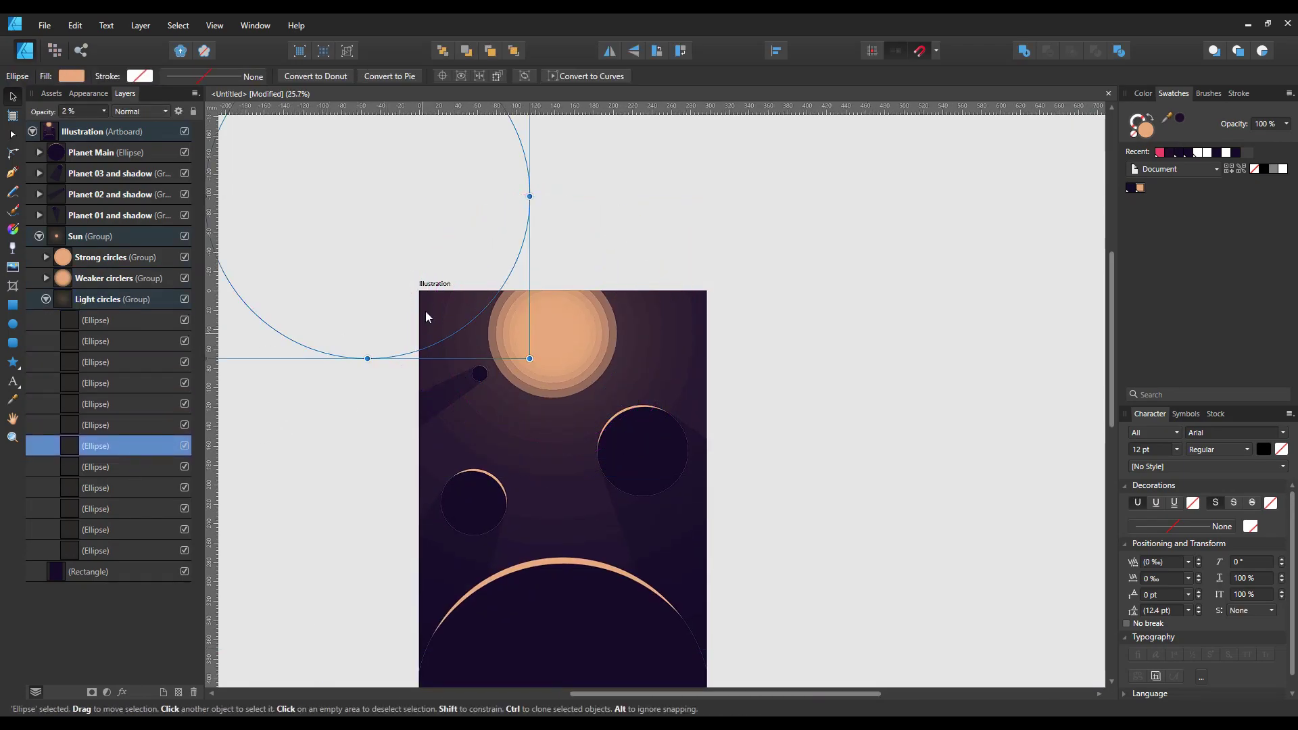
pyautogui.moveTo(573, 413); pyautogui.dragTo(579, 401)
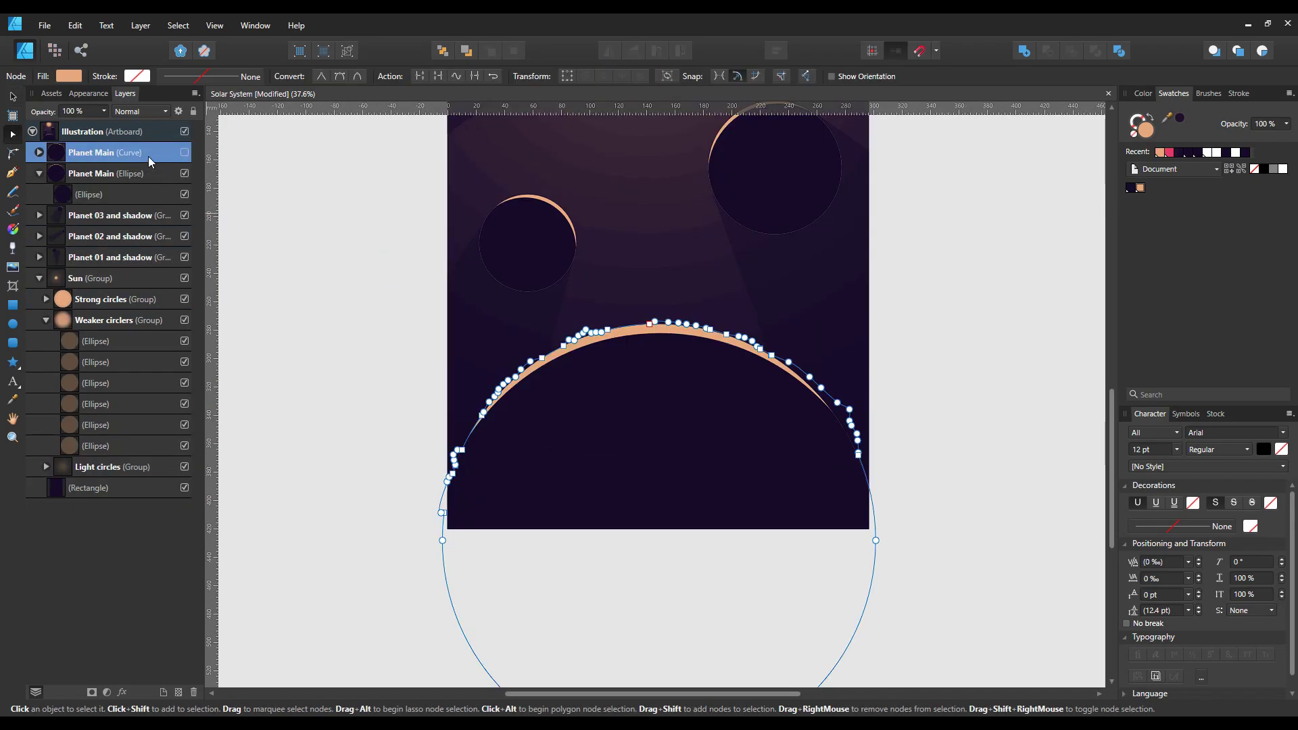
# Step: Remove the rough extra curve from Planet Main and fit the whole artboard in view
pyautogui.hotkey('ctrl', 'z')
pyautogui.hotkey('ctrl', '0')
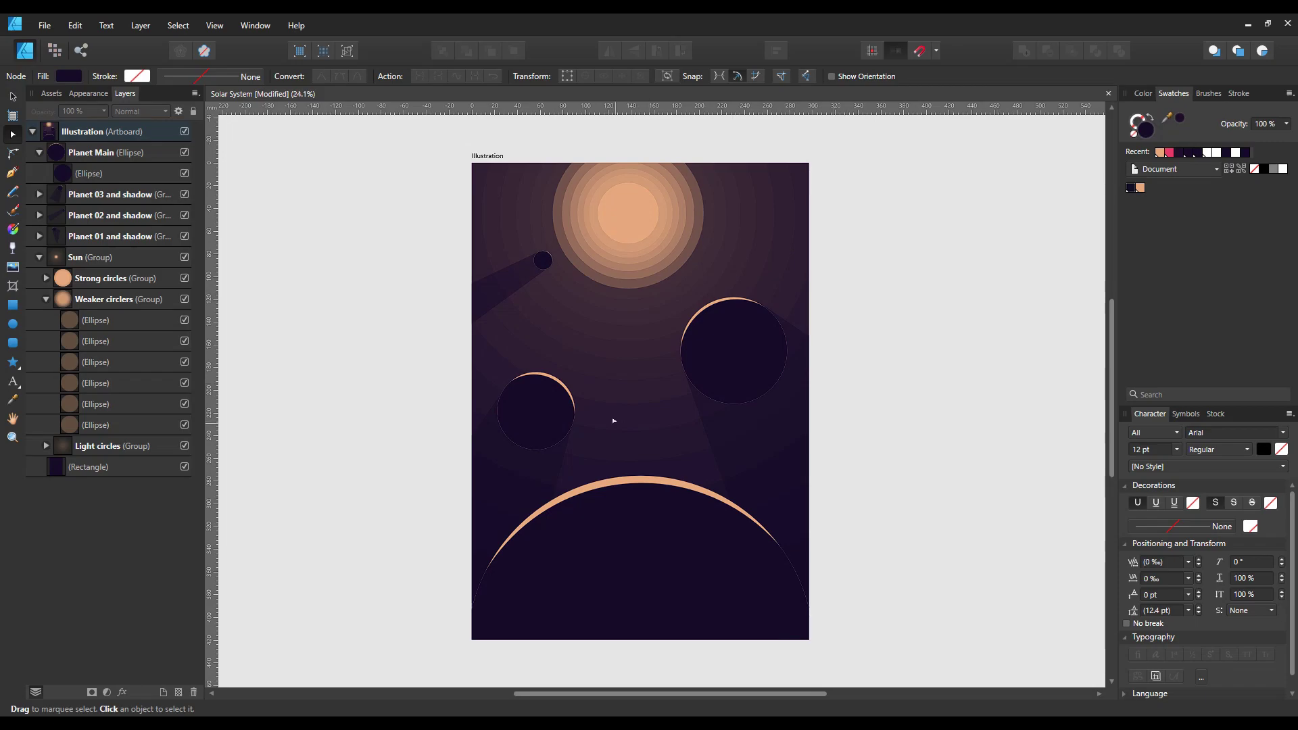
pyautogui.keyDown('ctrl'); pyautogui.scroll(3, 613, 420); pyautogui.keyUp('ctrl')
pyautogui.keyDown('ctrl'); pyautogui.scroll(2, 601, 417); pyautogui.keyUp('ctrl')
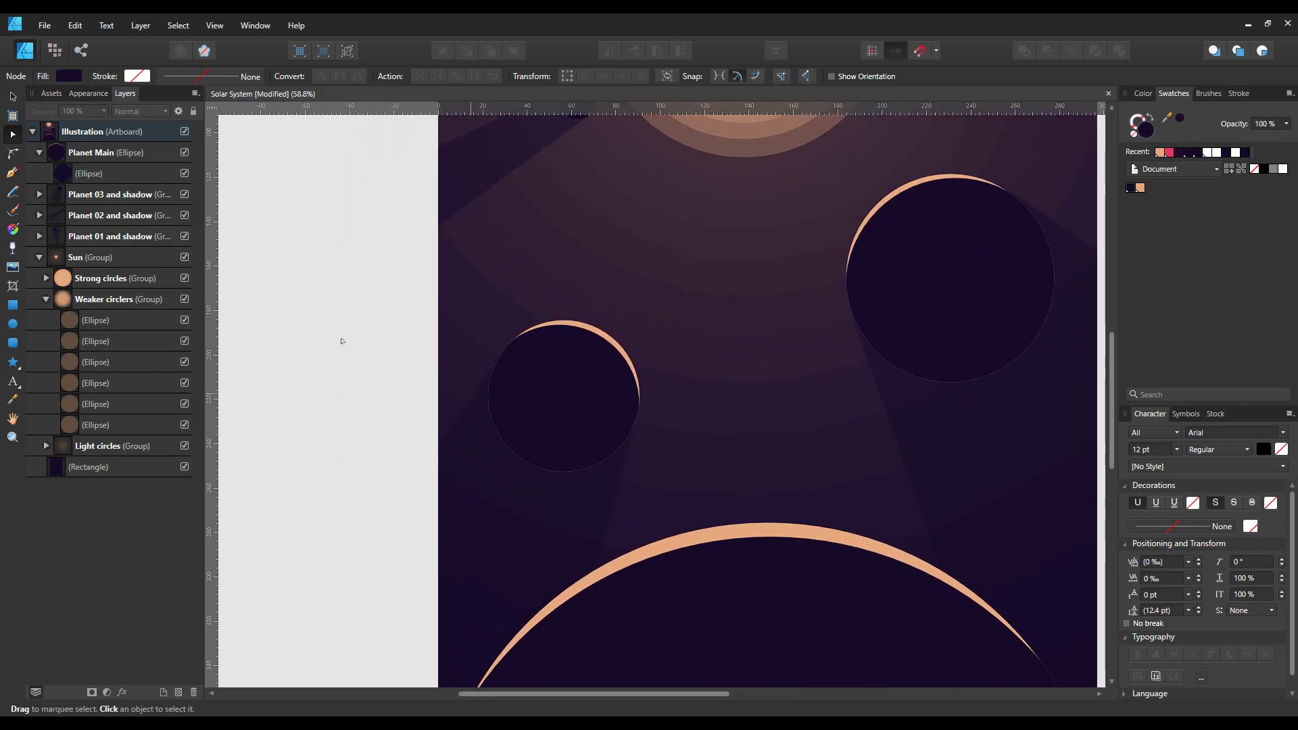
pyautogui.keyDown('ctrl'); pyautogui.scroll(-3, 536, 399); pyautogui.keyUp('ctrl')
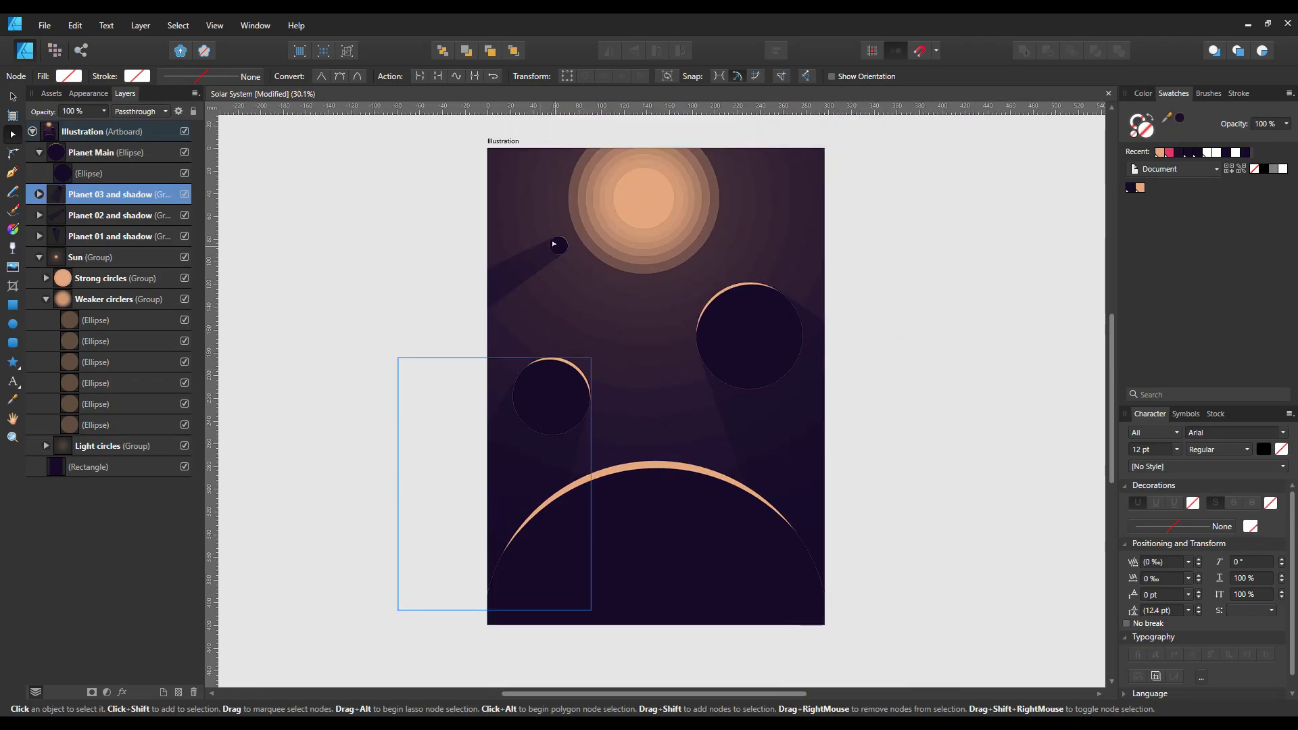
# Step: Duplicate the small Planet 02 circle and move the copy into the Planet 03 group
pyautogui.moveTo(445, 323); pyautogui.dragTo(558, 251)
pyautogui.keyDown('ctrl'); pyautogui.scroll(1, 569, 300); pyautogui.keyUp('ctrl')
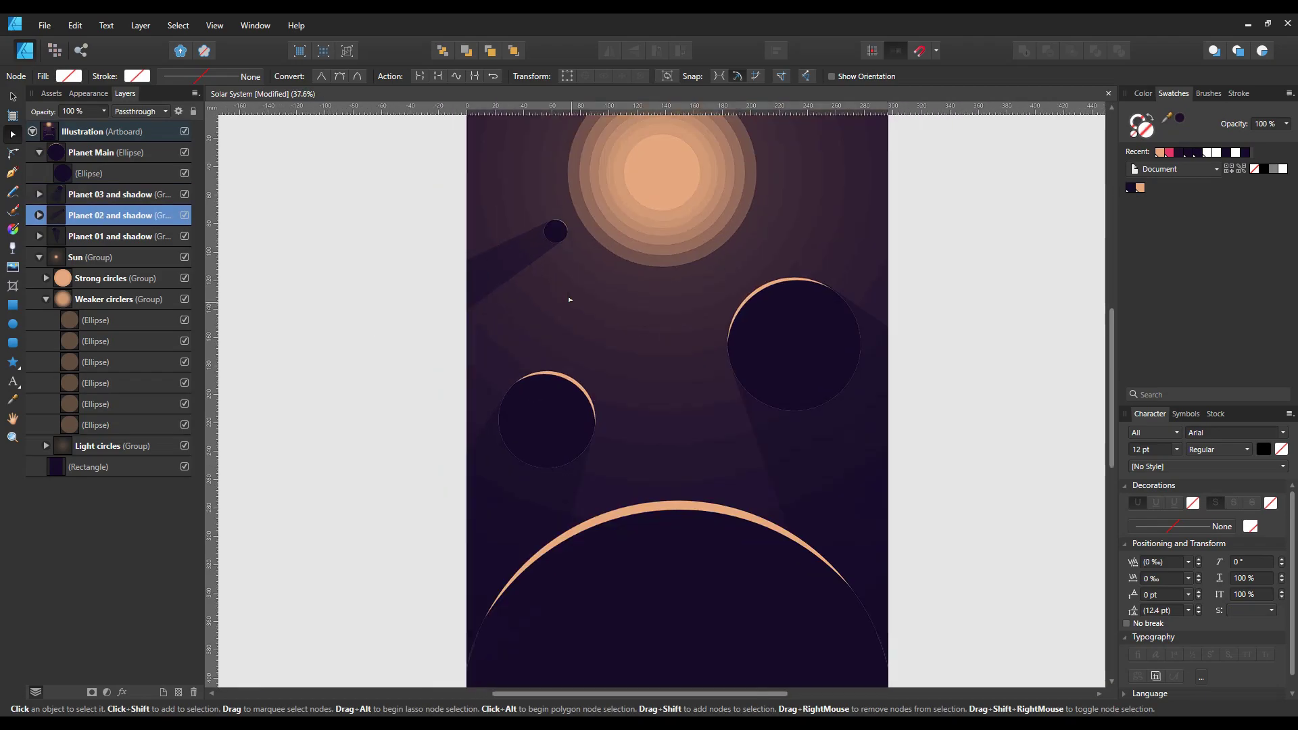
pyautogui.click(91, 243)
pyautogui.click(564, 411)
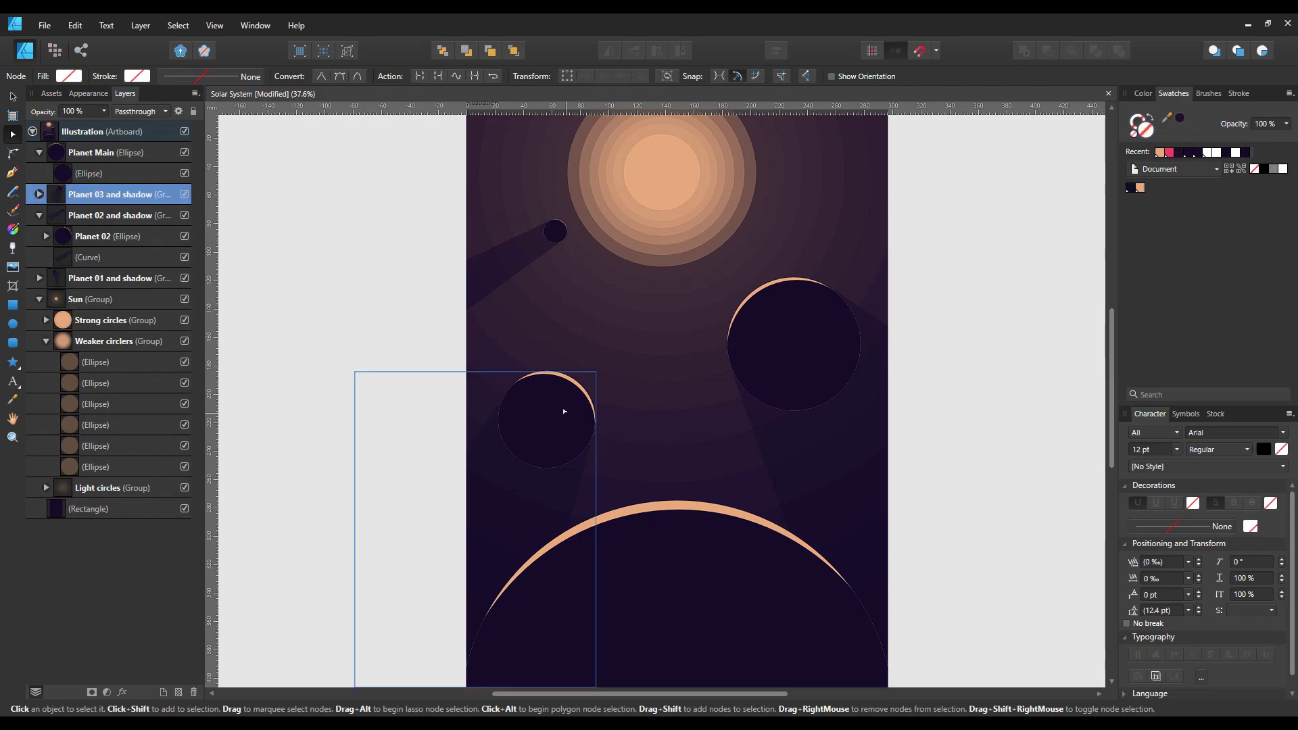
pyautogui.click(40, 194)
pyautogui.click(94, 215)
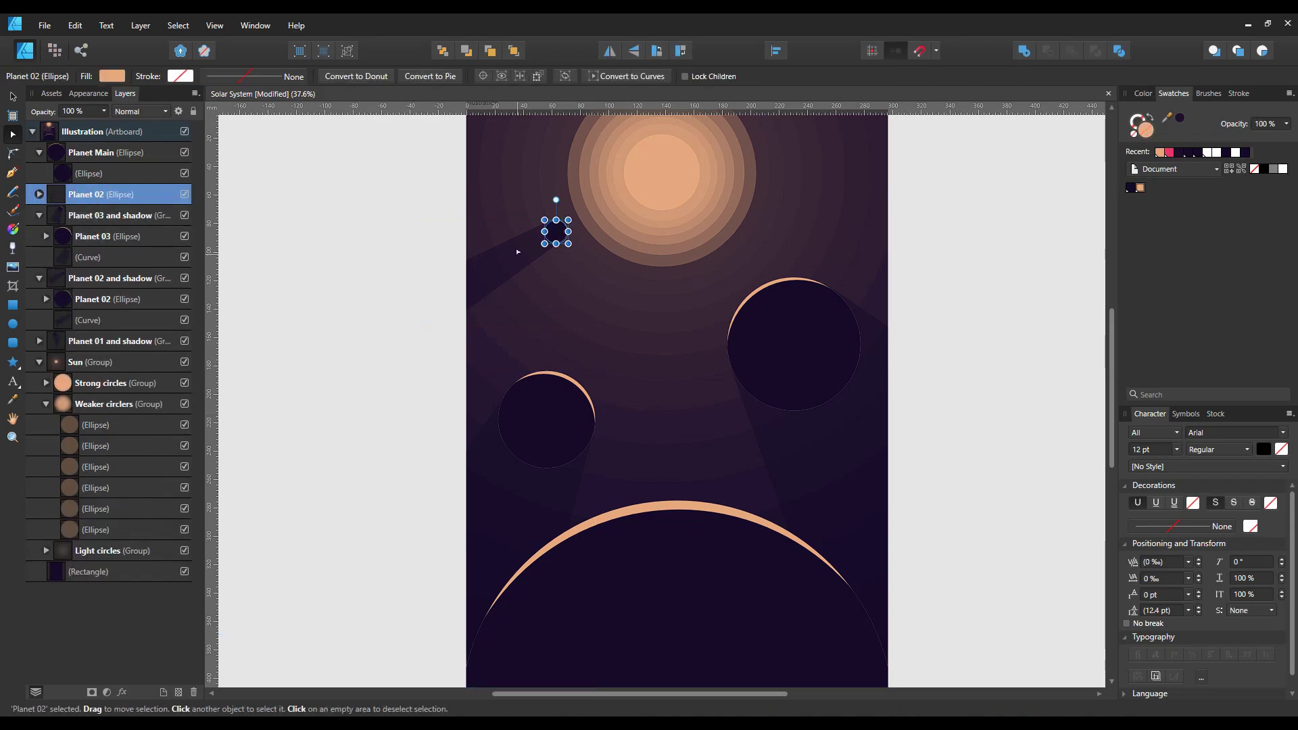
pyautogui.press('v')
pyautogui.moveTo(63, 193); pyautogui.dragTo(102, 216)
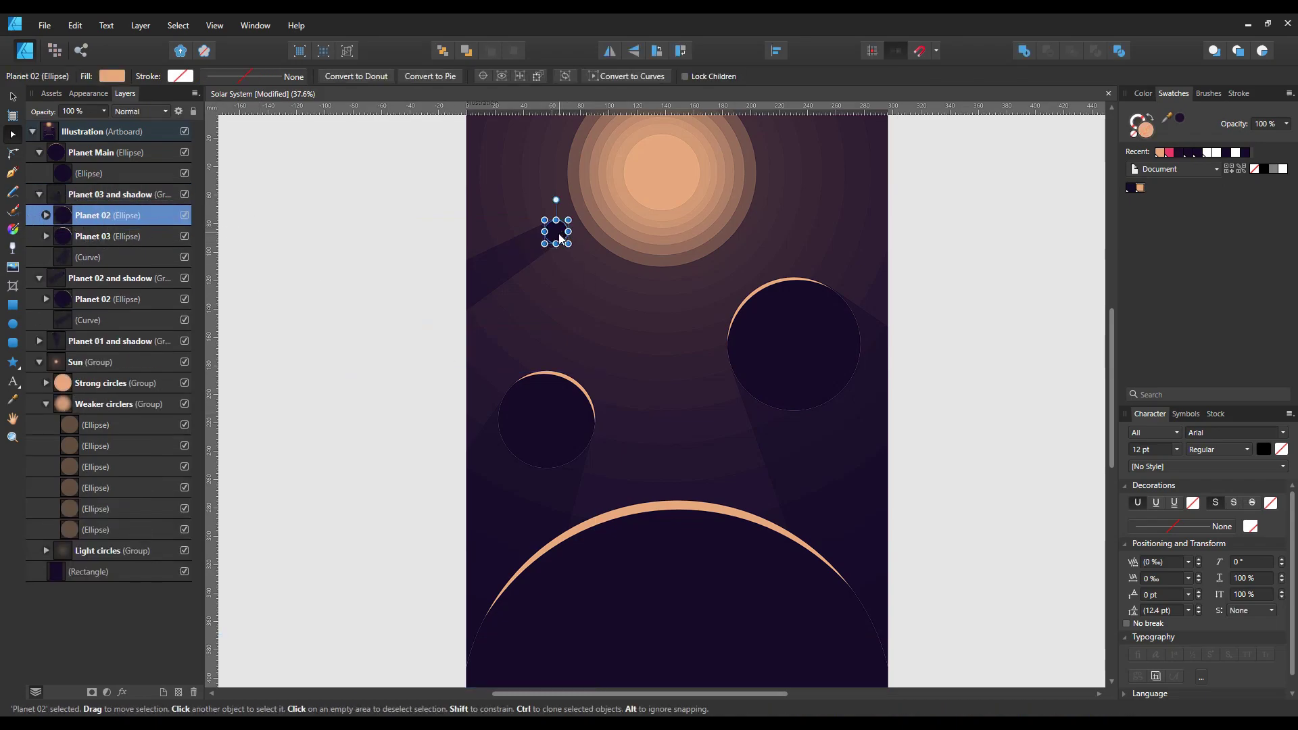
# Step: Shrink the copy to a 15 mm moon and place it on the left planet's lit rim
pyautogui.moveTo(557, 232)
pyautogui.mouseDown()
pyautogui.moveTo(635, 438)
pyautogui.moveTo(536, 429)
pyautogui.mouseUp()
pyautogui.scroll(5, 635, 438)
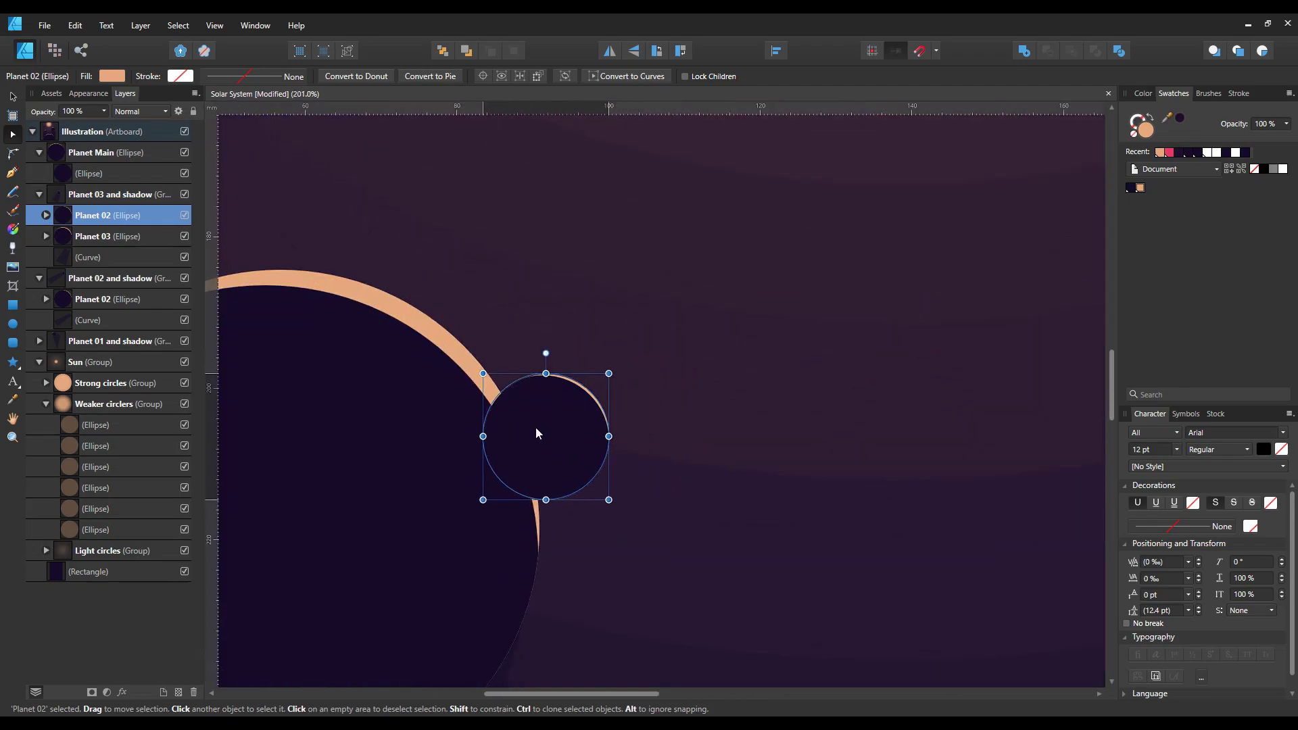
pyautogui.moveTo(608, 372); pyautogui.dragTo(566, 413)
pyautogui.scroll(-3, 609, 405)
pyautogui.scroll(-1, 608, 399)
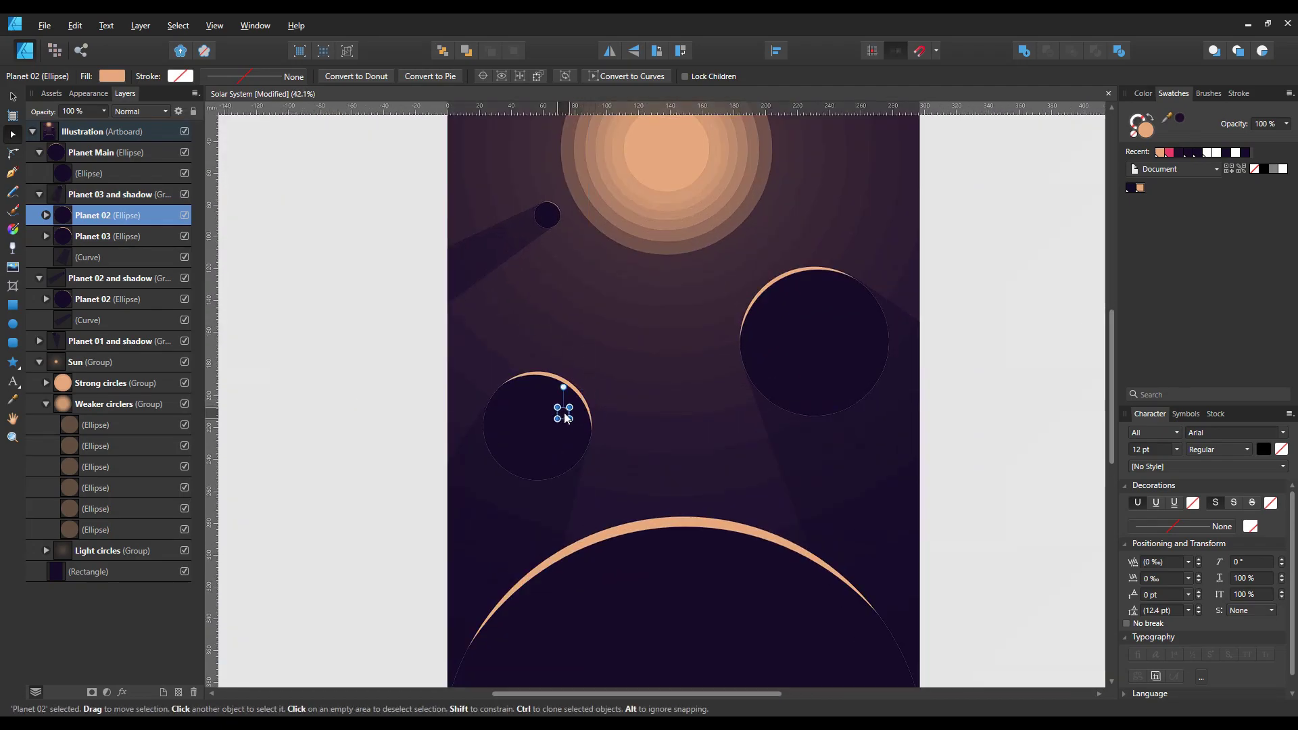
pyautogui.click(613, 403)
pyautogui.scroll(-1, 611, 404)
pyautogui.scroll(1, 608, 403)
pyautogui.scroll(2, 606, 403)
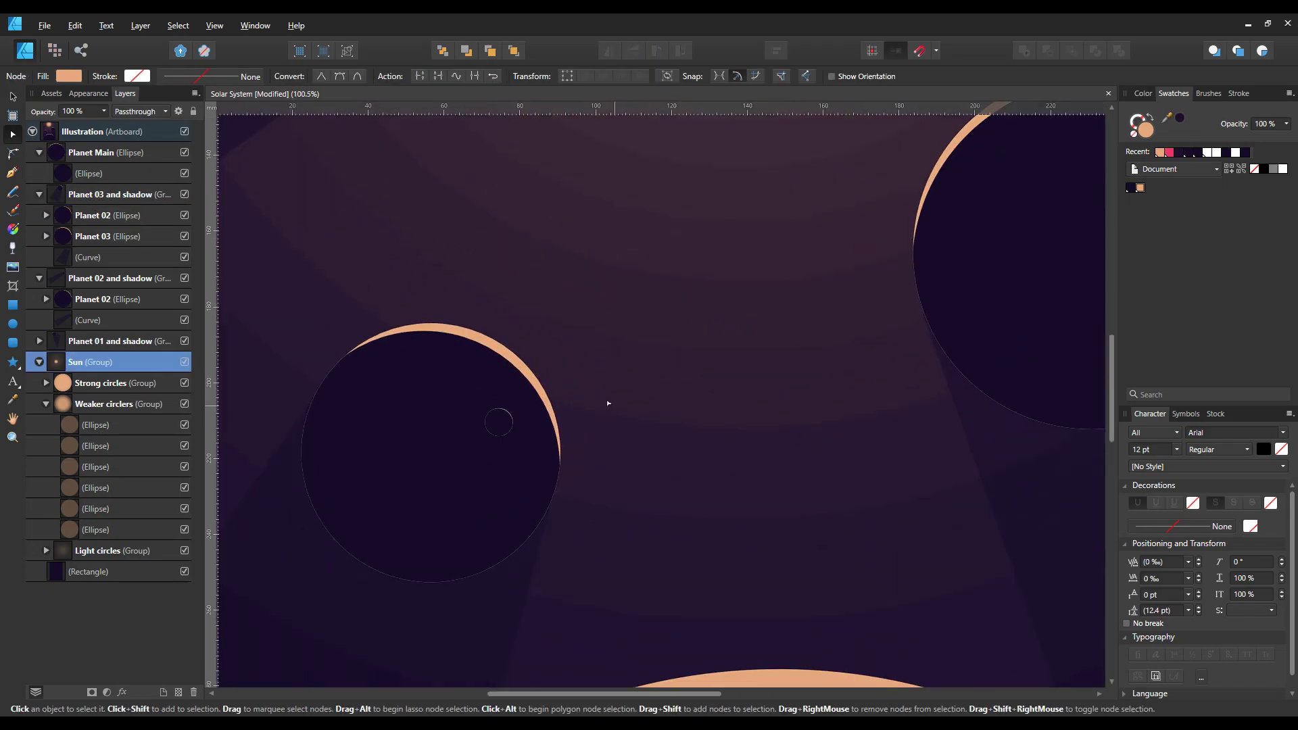
pyautogui.click(504, 420)
pyautogui.press('a')
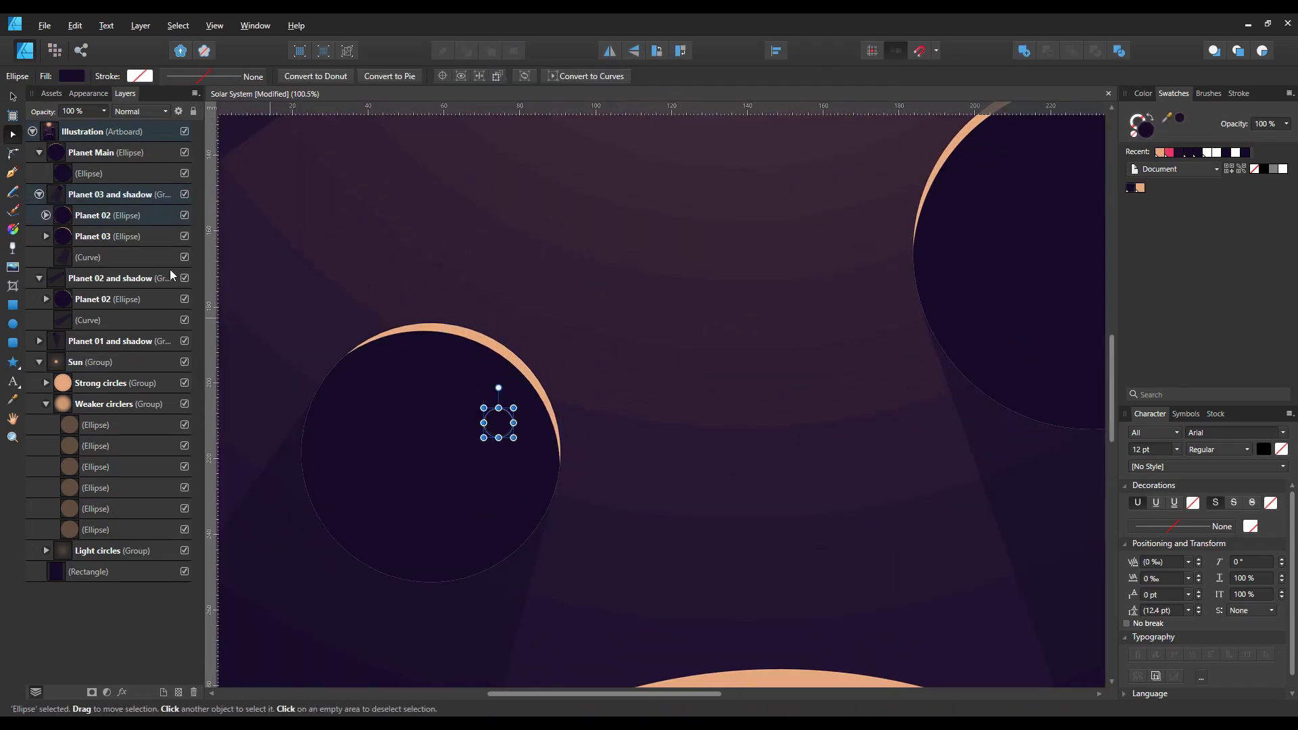
pyautogui.moveTo(511, 426); pyautogui.dragTo(524, 380)
# Step: Zoom in closely on the left planet's edge to check the moon's placement
pyautogui.scroll(-5, 635, 401)
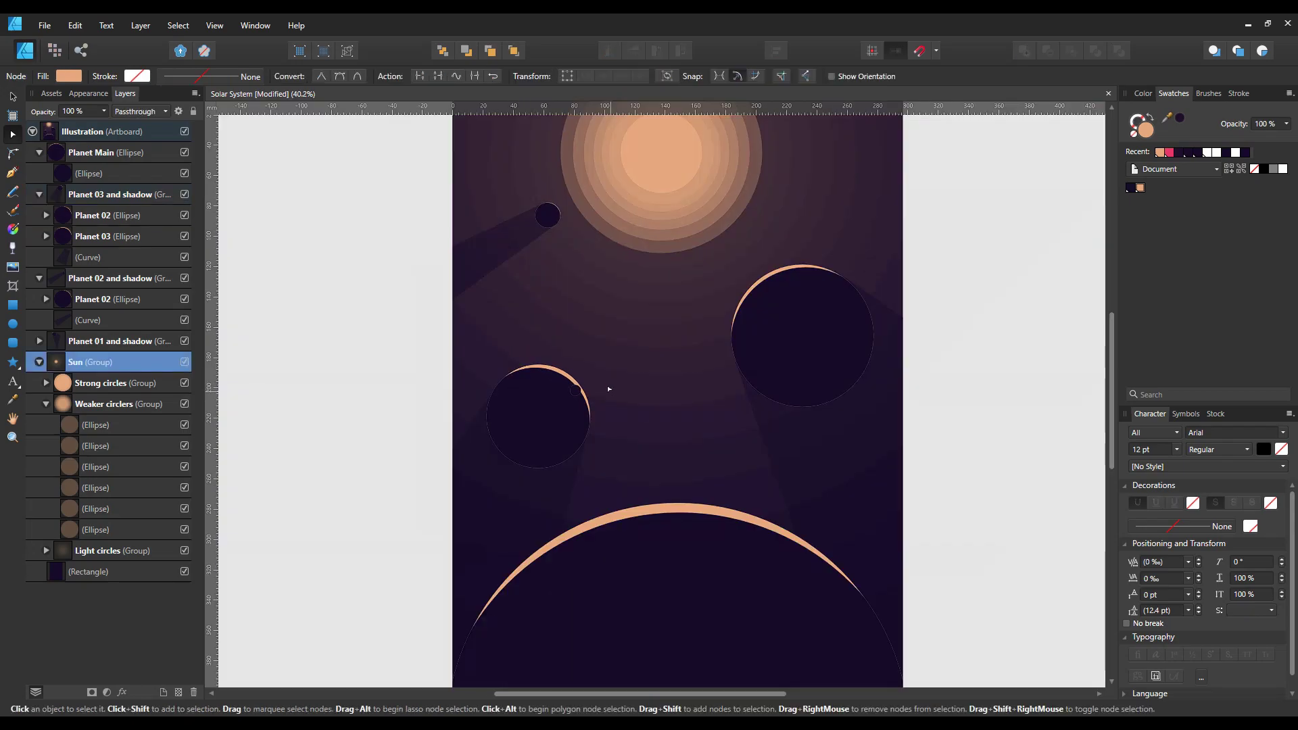
pyautogui.scroll(2, 634, 368)
pyautogui.scroll(3, 581, 422)
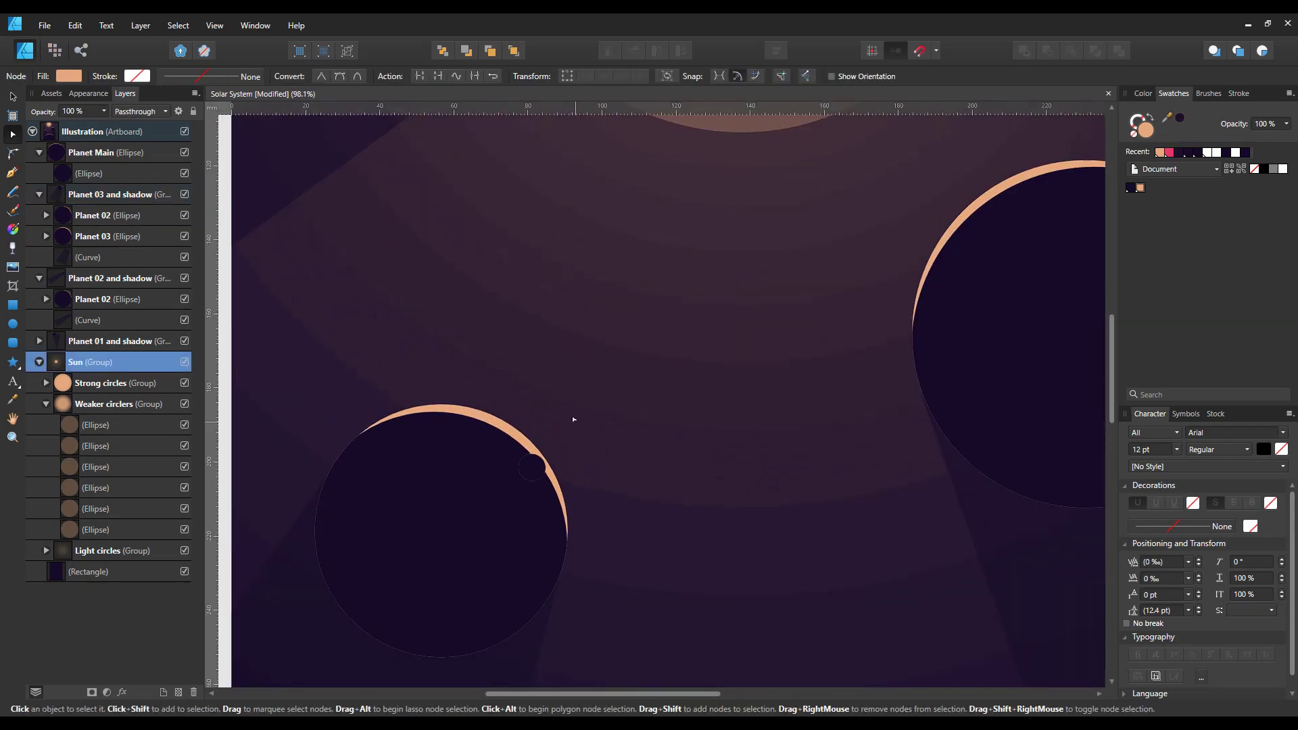
pyautogui.press('z')
pyautogui.moveTo(359, 481); pyautogui.dragTo(596, 484)
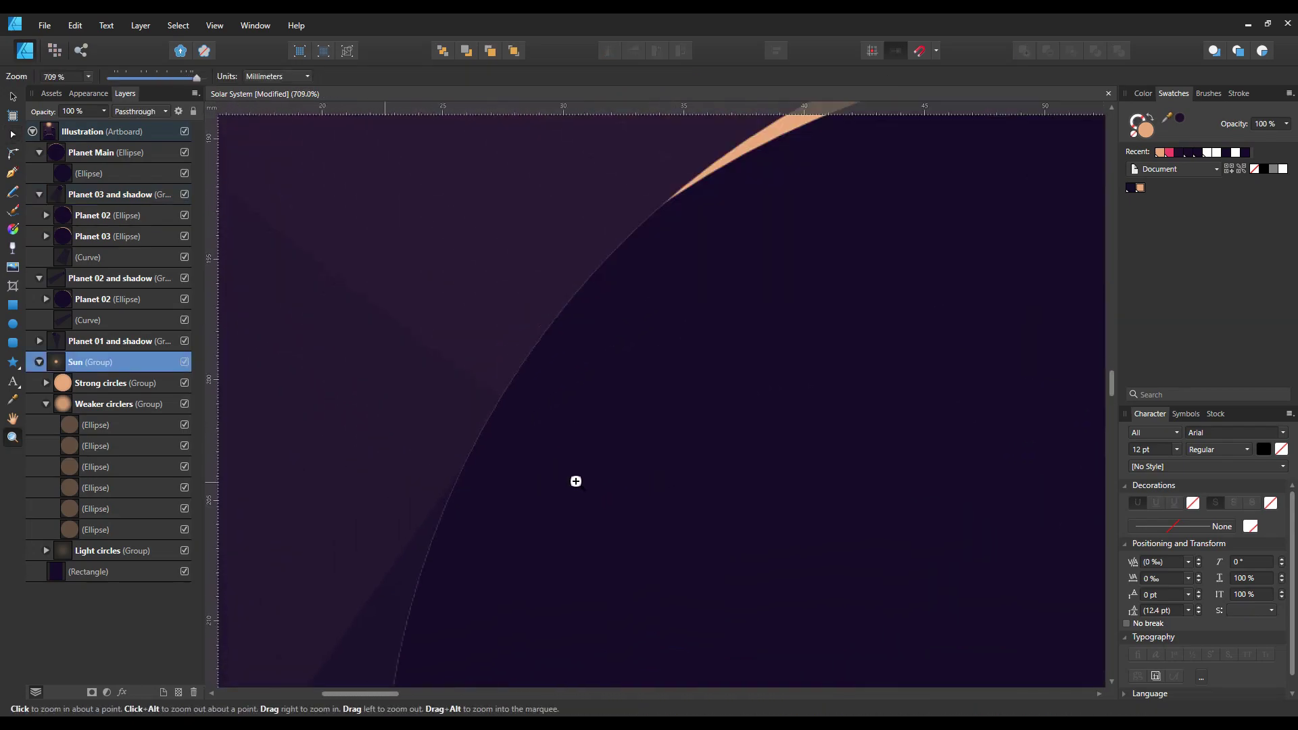
pyautogui.scroll(-5, 561, 474)
pyautogui.scroll(-4, 609, 466)
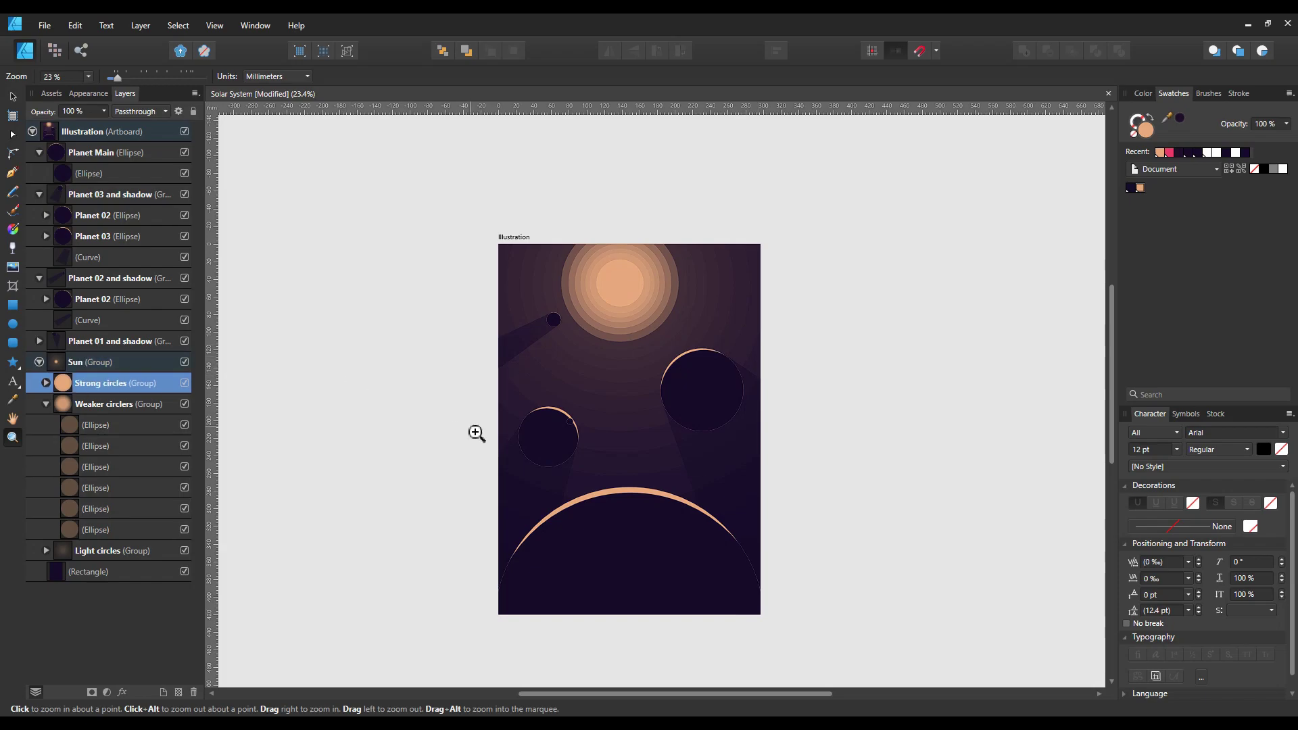
# Step: Scale the whole Sun group down to about 373 mm with the Move tool
pyautogui.press('v')
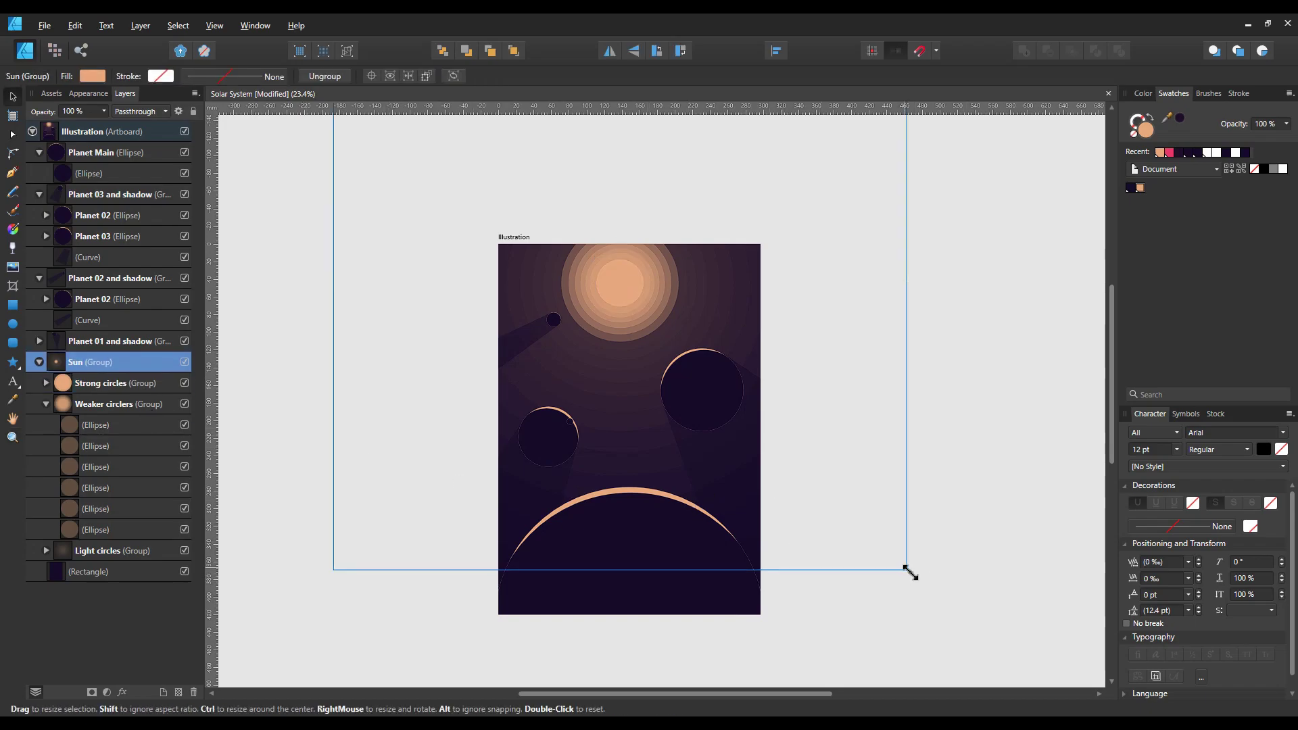
pyautogui.moveTo(906, 570)
pyautogui.mouseDown()
pyautogui.moveTo(781, 454)
pyautogui.moveTo(793, 449)
pyautogui.moveTo(792, 471)
pyautogui.moveTo(777, 452)
pyautogui.mouseUp()
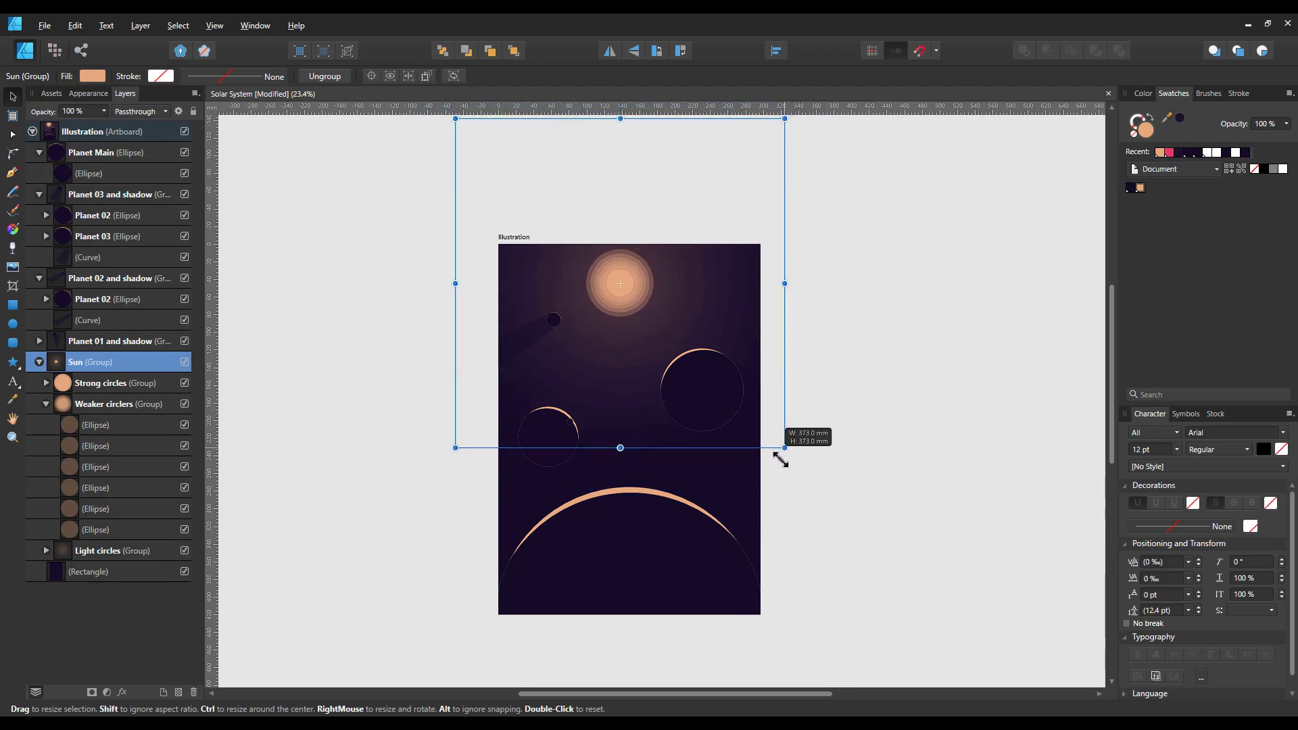
pyautogui.click(857, 486)
pyautogui.scroll(2, 857, 476)
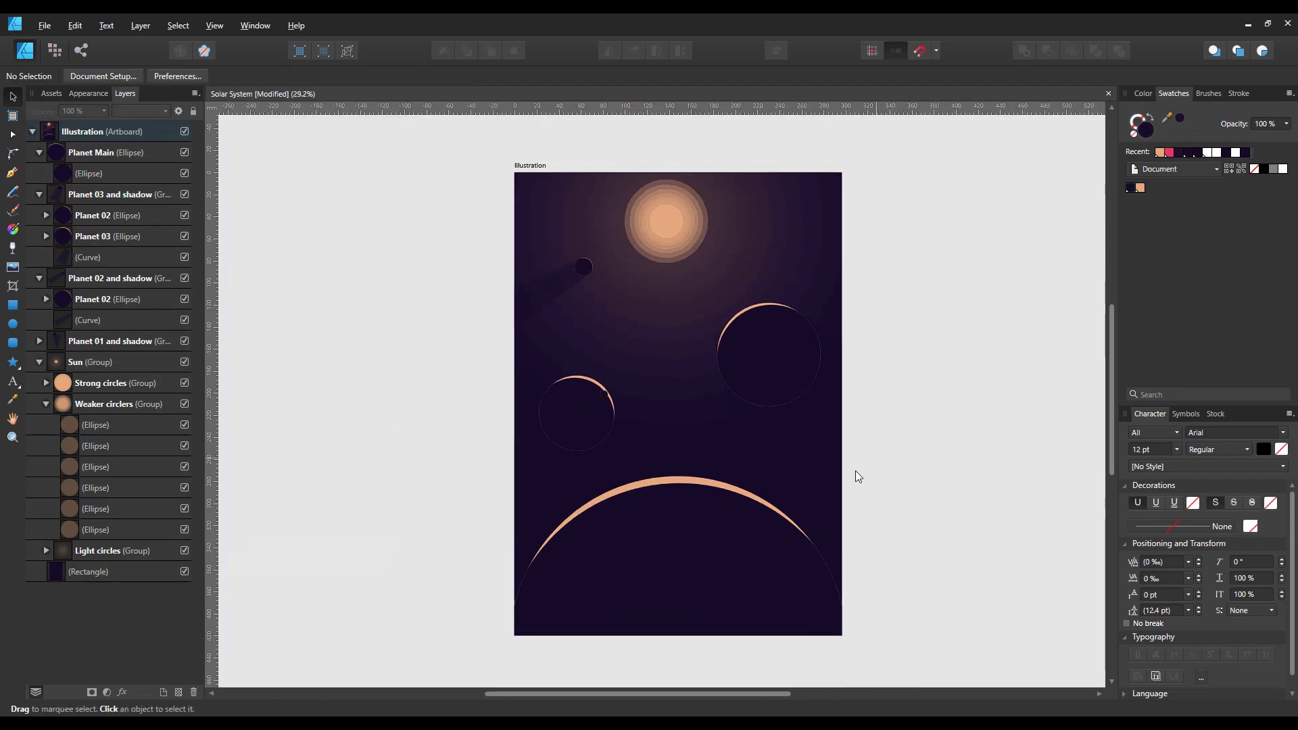
# Step: Duplicate the outermost Light circles ellipse and enlarge the copy around its centre
pyautogui.click(111, 534)
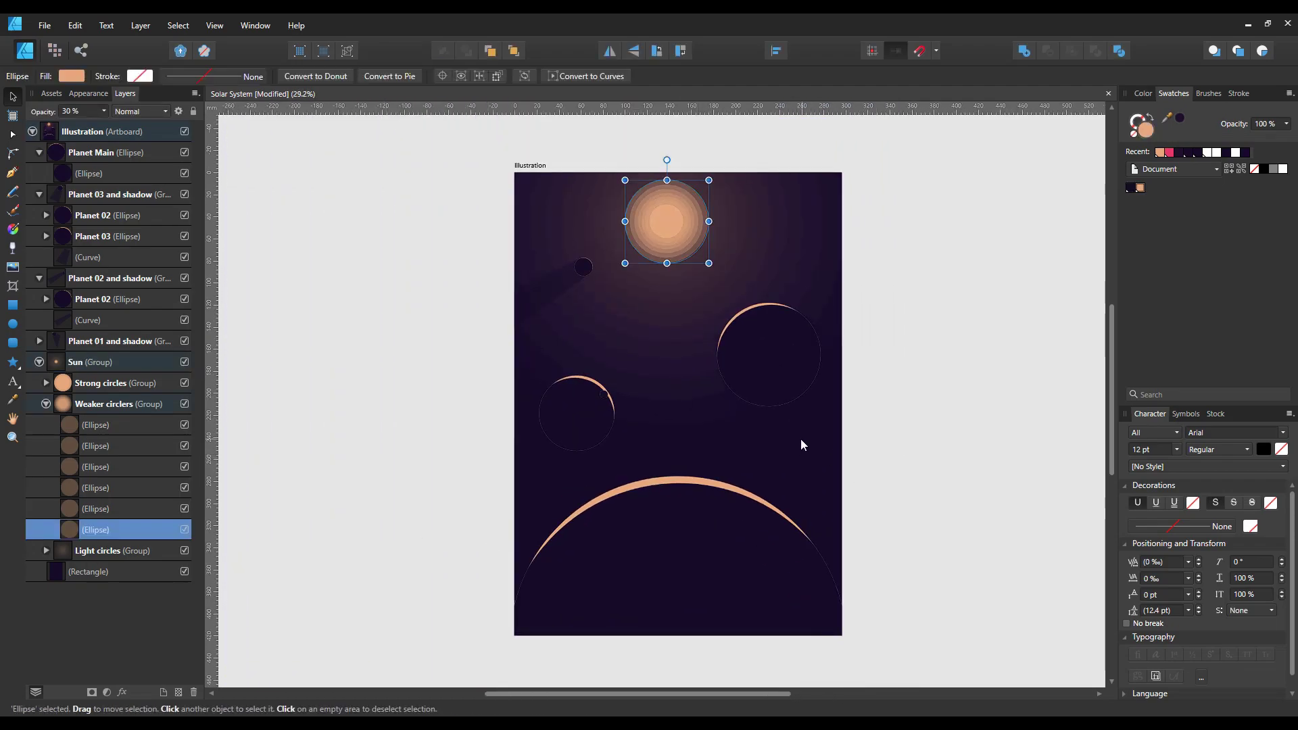
pyautogui.click(46, 404)
pyautogui.click(88, 425)
pyautogui.click(46, 425)
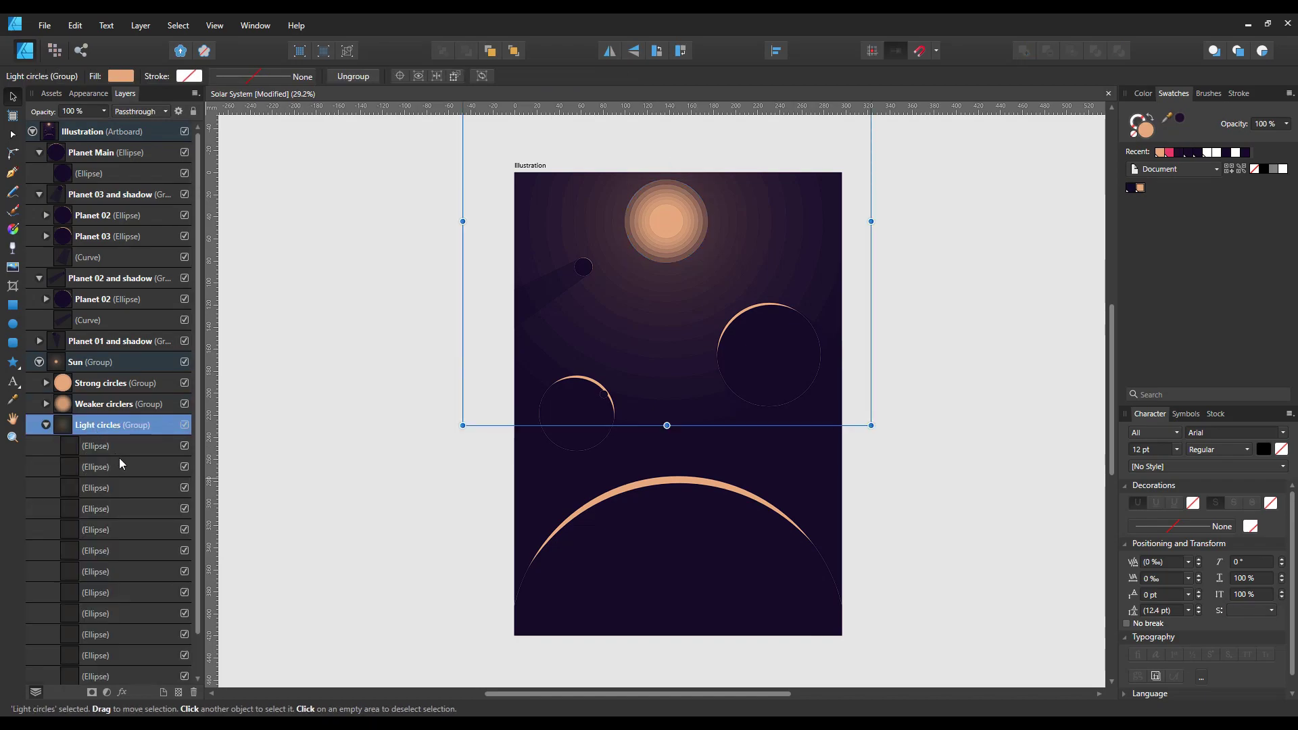
pyautogui.scroll(-1, 119, 457)
pyautogui.click(129, 634)
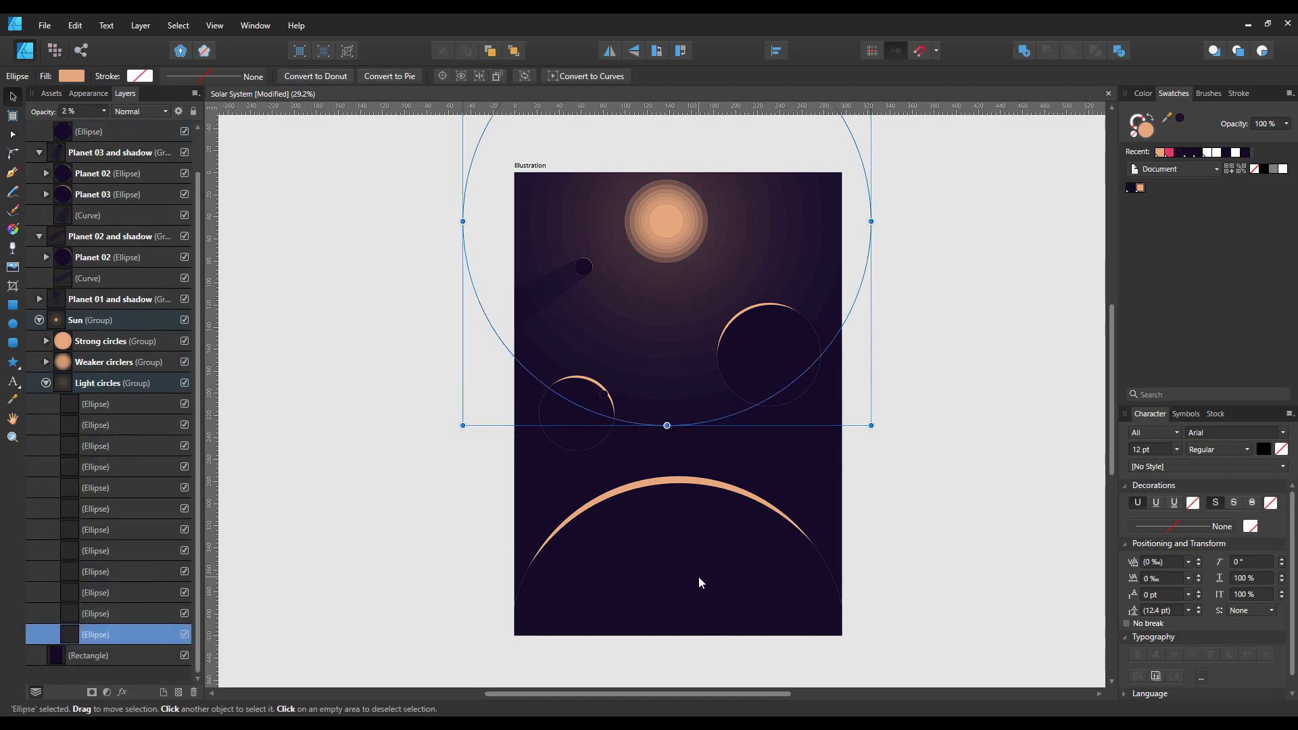
pyautogui.hotkey('ctrl', 'j')
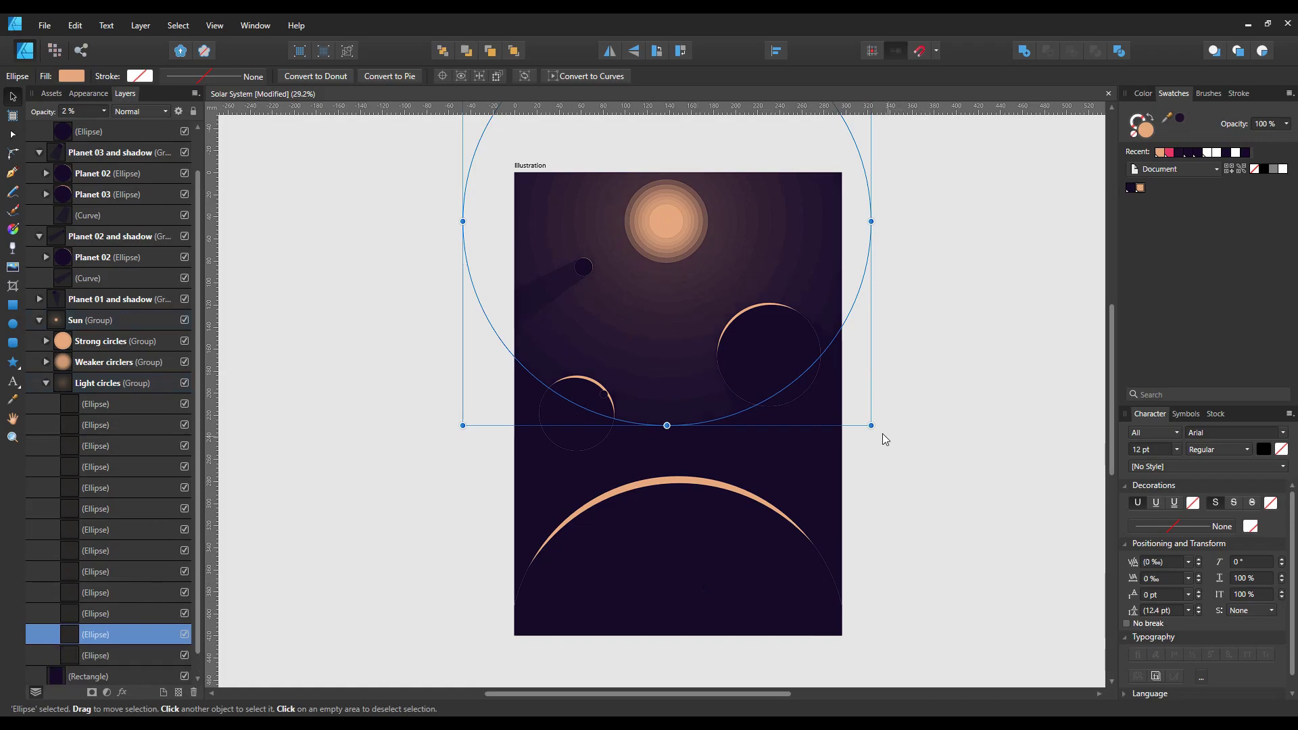
pyautogui.moveTo(872, 426); pyautogui.dragTo(992, 506)
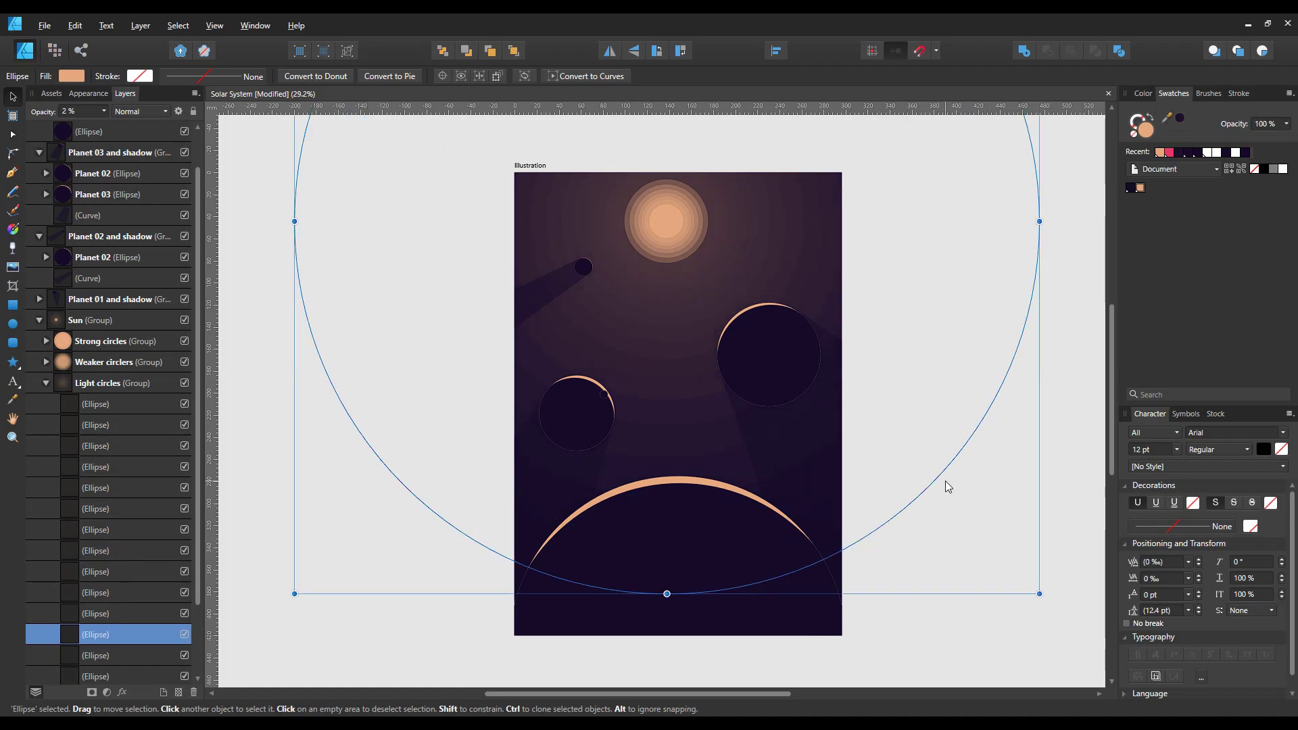
pyautogui.click(991, 507)
pyautogui.scroll(-3, 872, 487)
# Step: Collapse the Light circles group in the Layers panel
pyautogui.scroll(2, 872, 486)
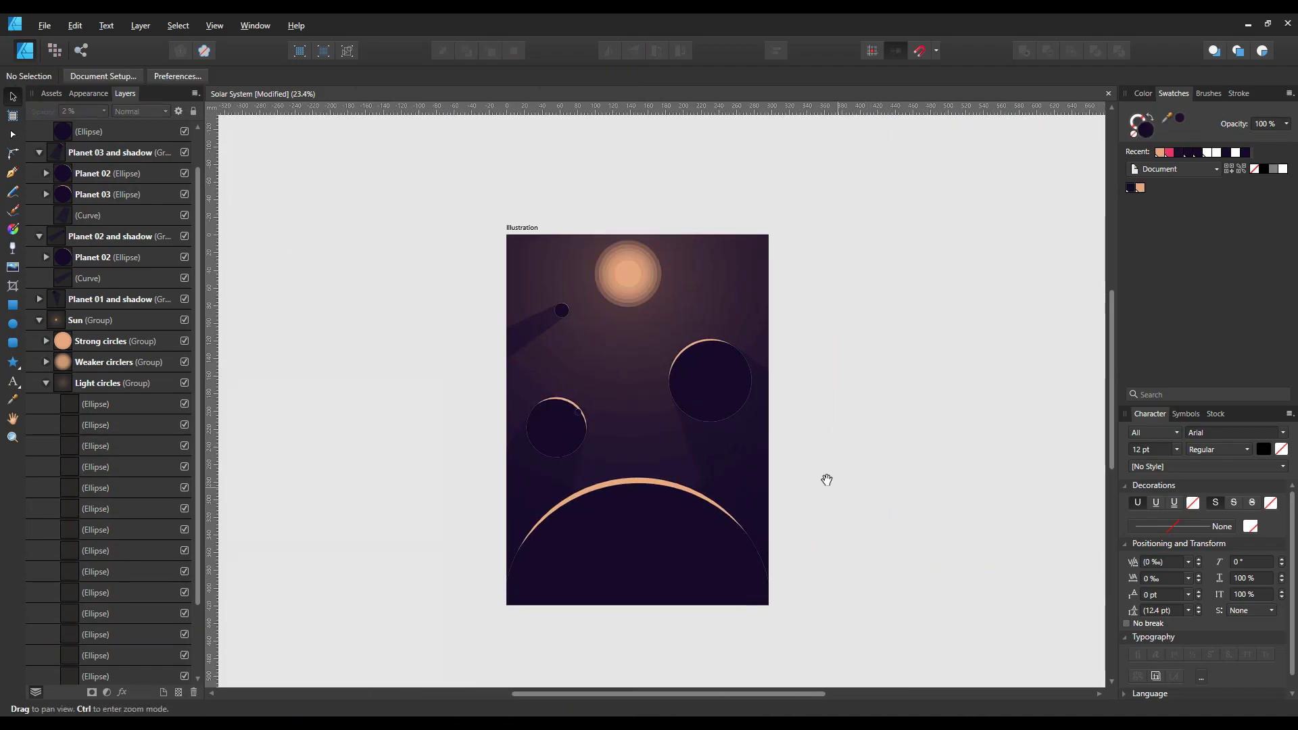
pyautogui.click(46, 383)
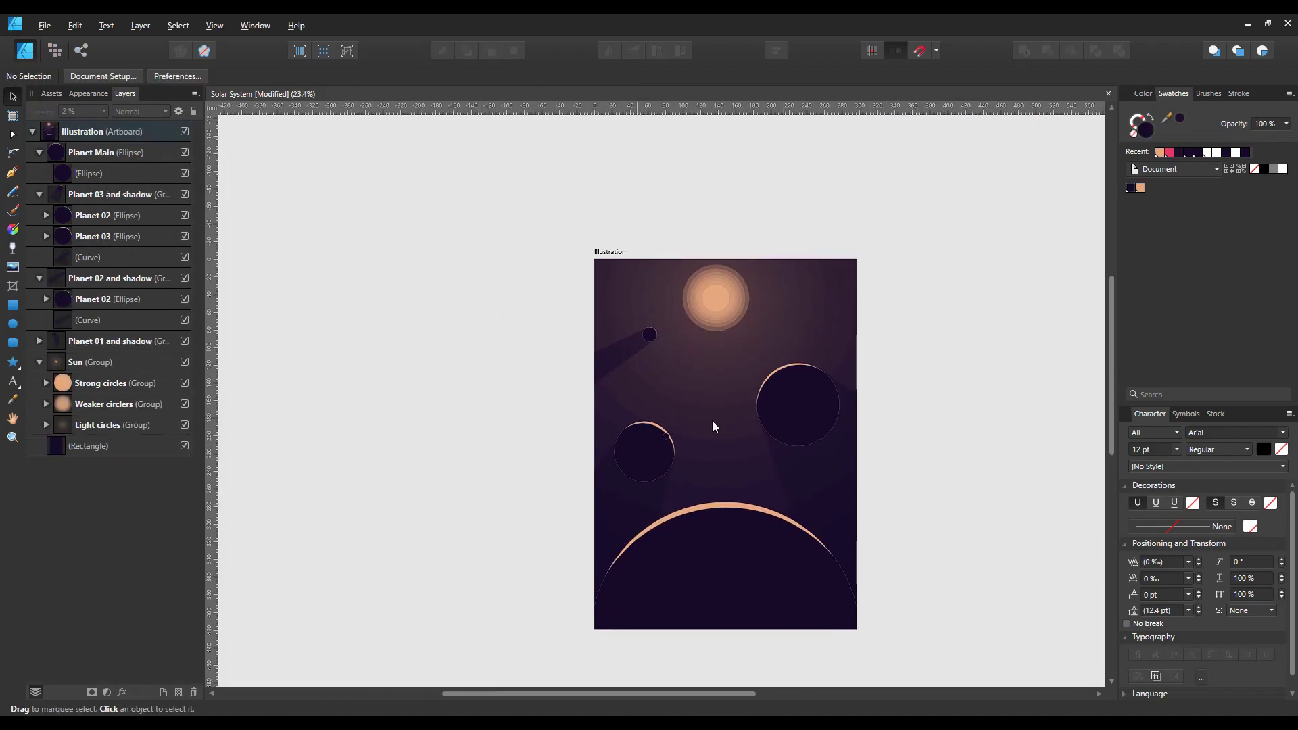
pyautogui.scroll(2, 750, 396)
pyautogui.scroll(2, 791, 399)
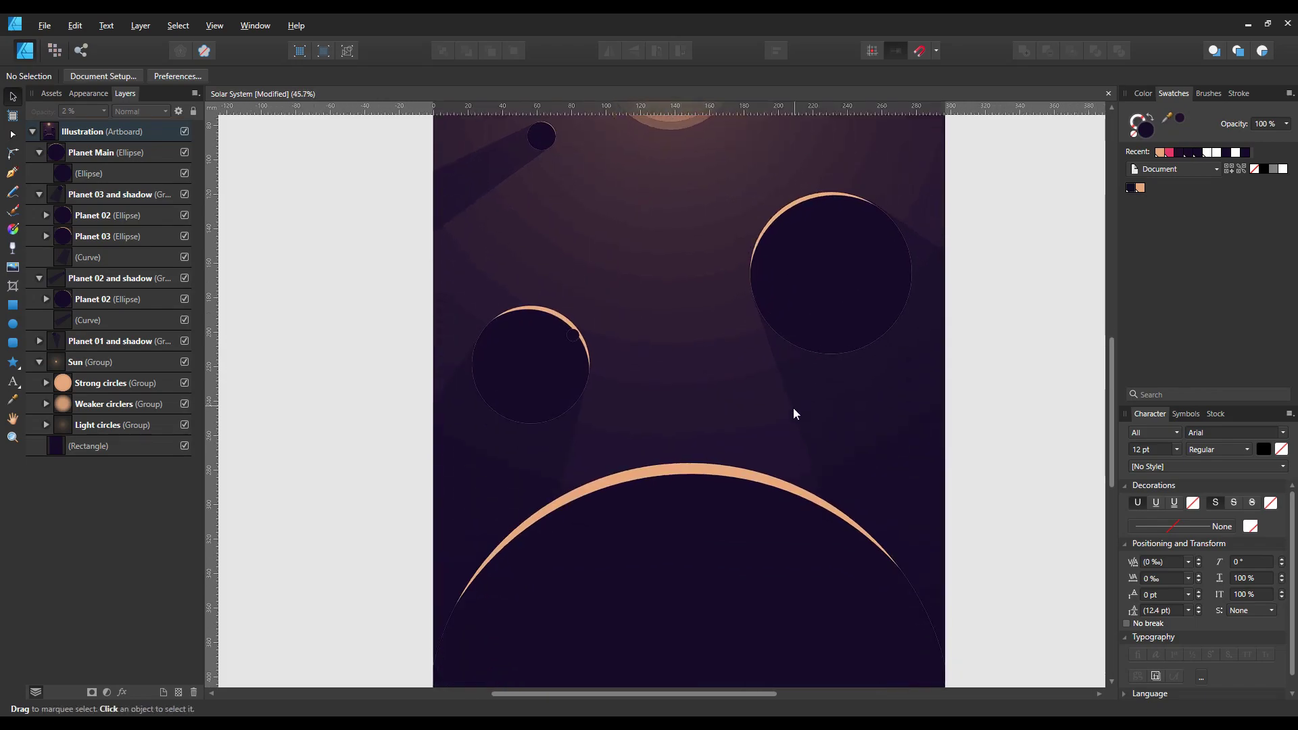
pyautogui.scroll(3, 792, 409)
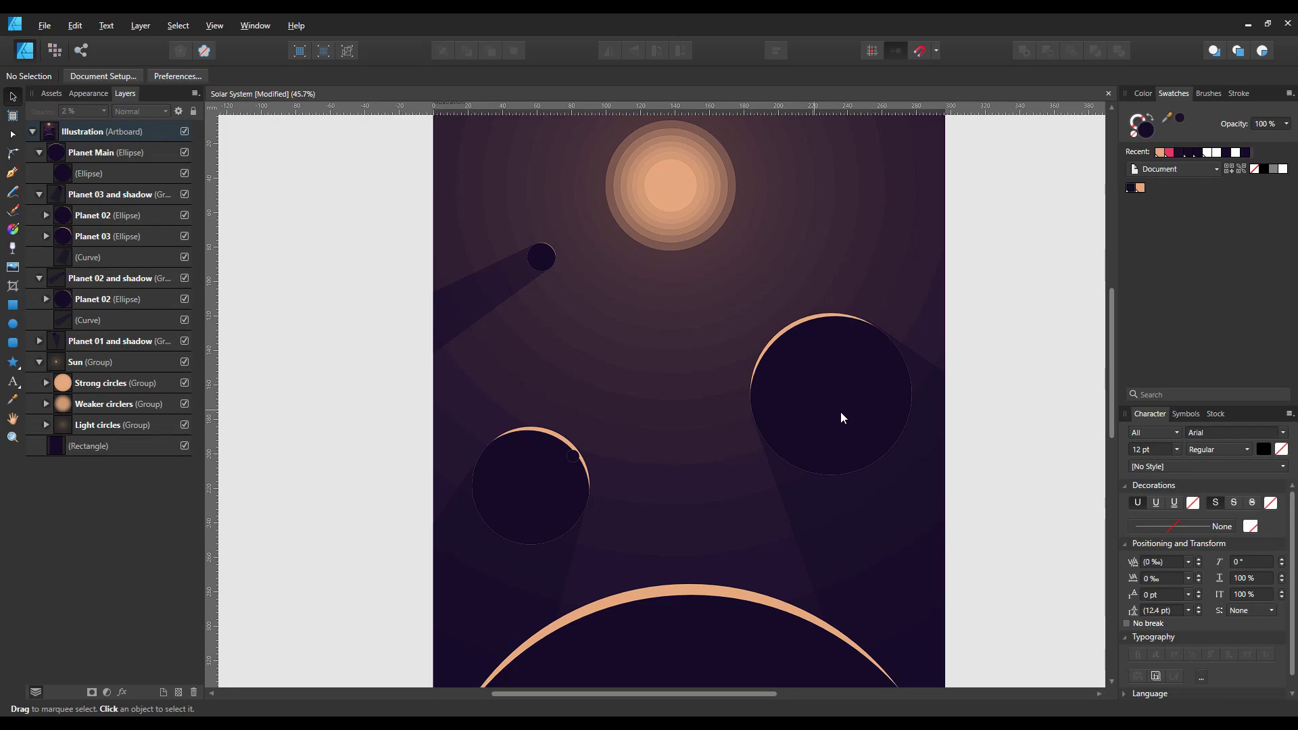
# Step: Zoom and pan across the artboard to review the sun and planets
pyautogui.scroll(-2, 811, 426)
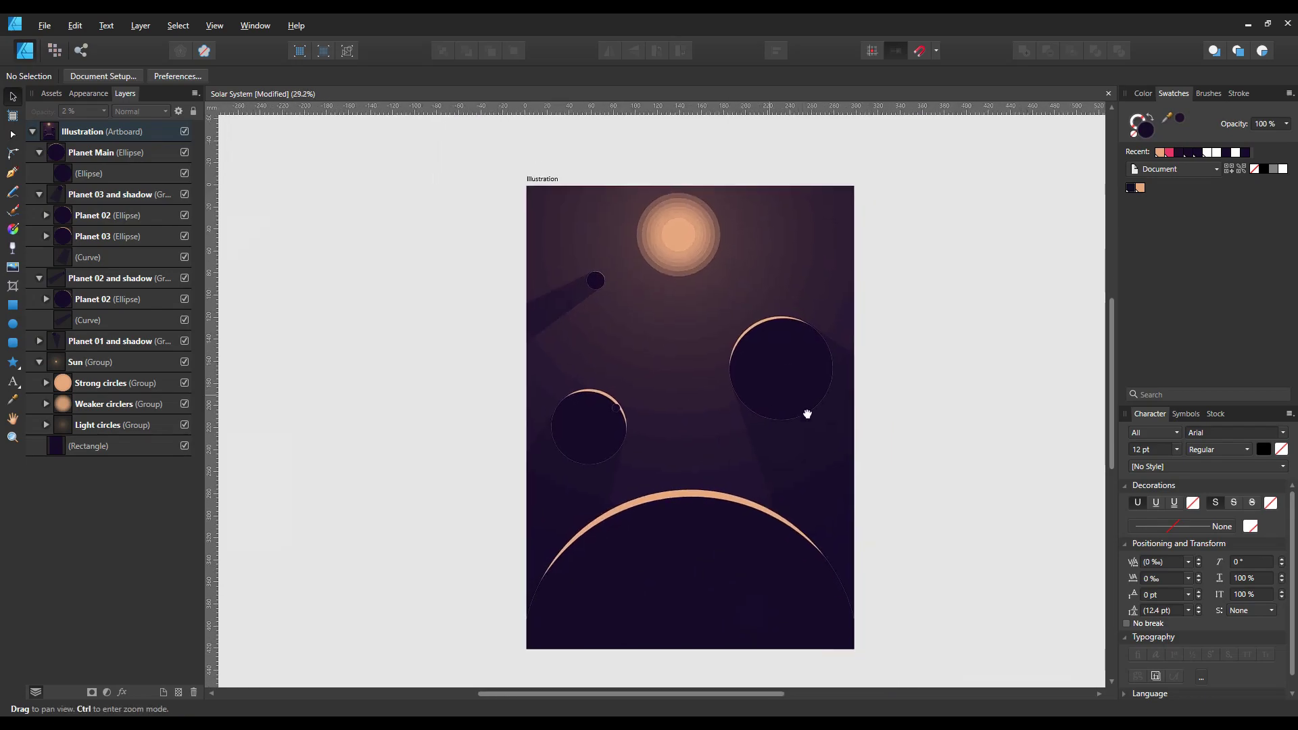
pyautogui.scroll(1, 806, 420)
pyautogui.scroll(1, 811, 425)
pyautogui.scroll(2, 770, 423)
pyautogui.scroll(1, 865, 487)
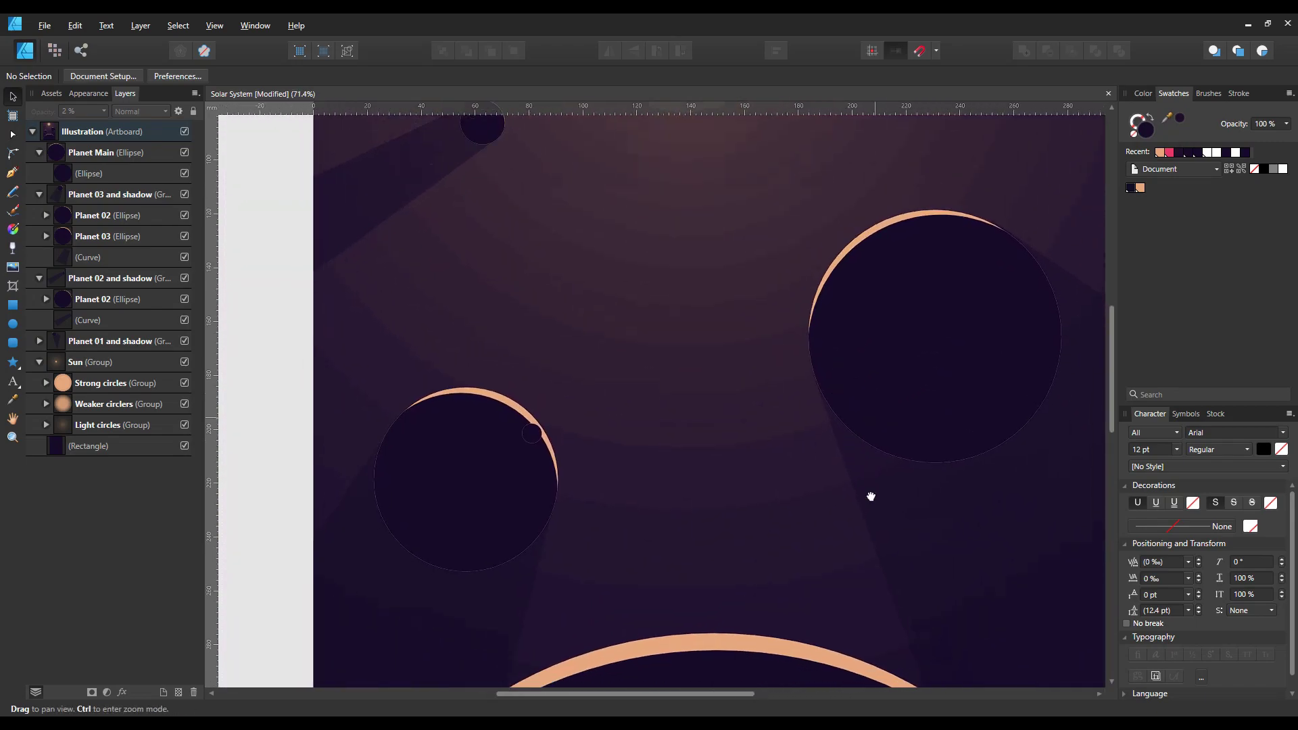
pyautogui.scroll(1, 863, 449)
pyautogui.moveTo(863, 449); pyautogui.dragTo(714, 484)
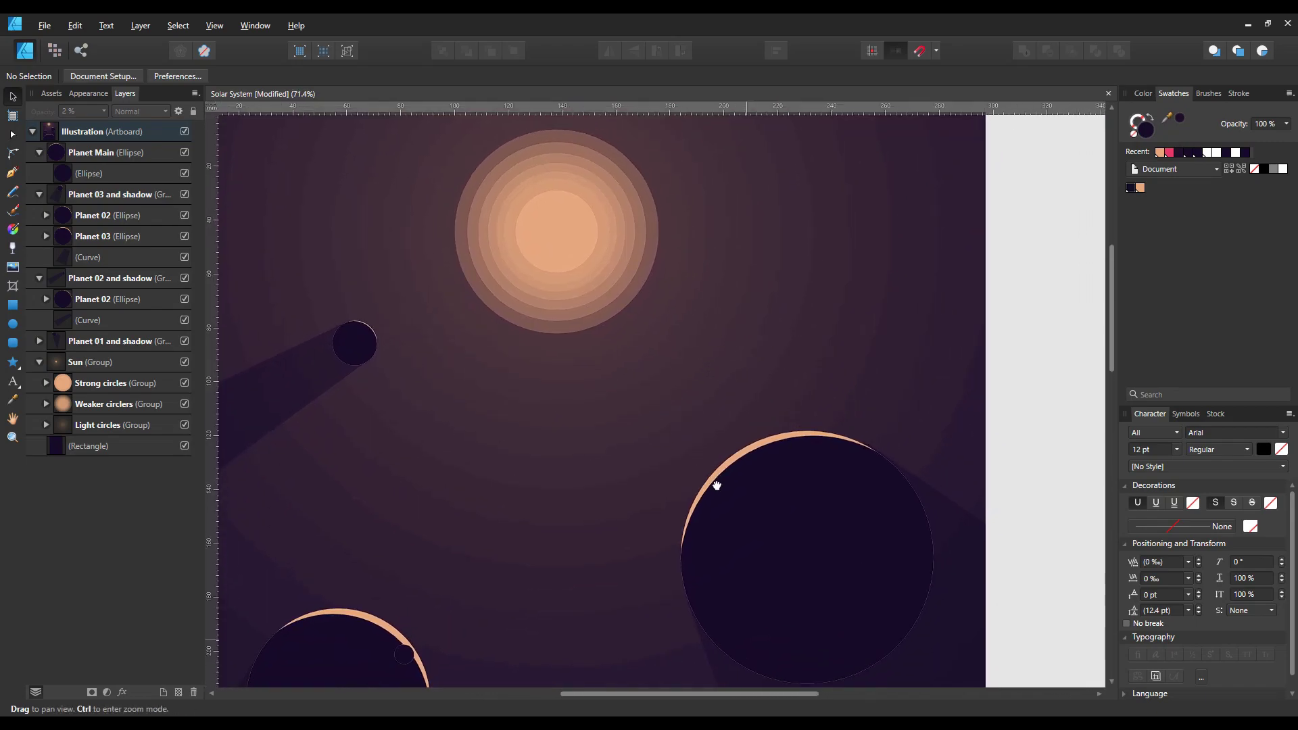
pyautogui.scroll(-5, 784, 480)
pyautogui.scroll(2, 784, 480)
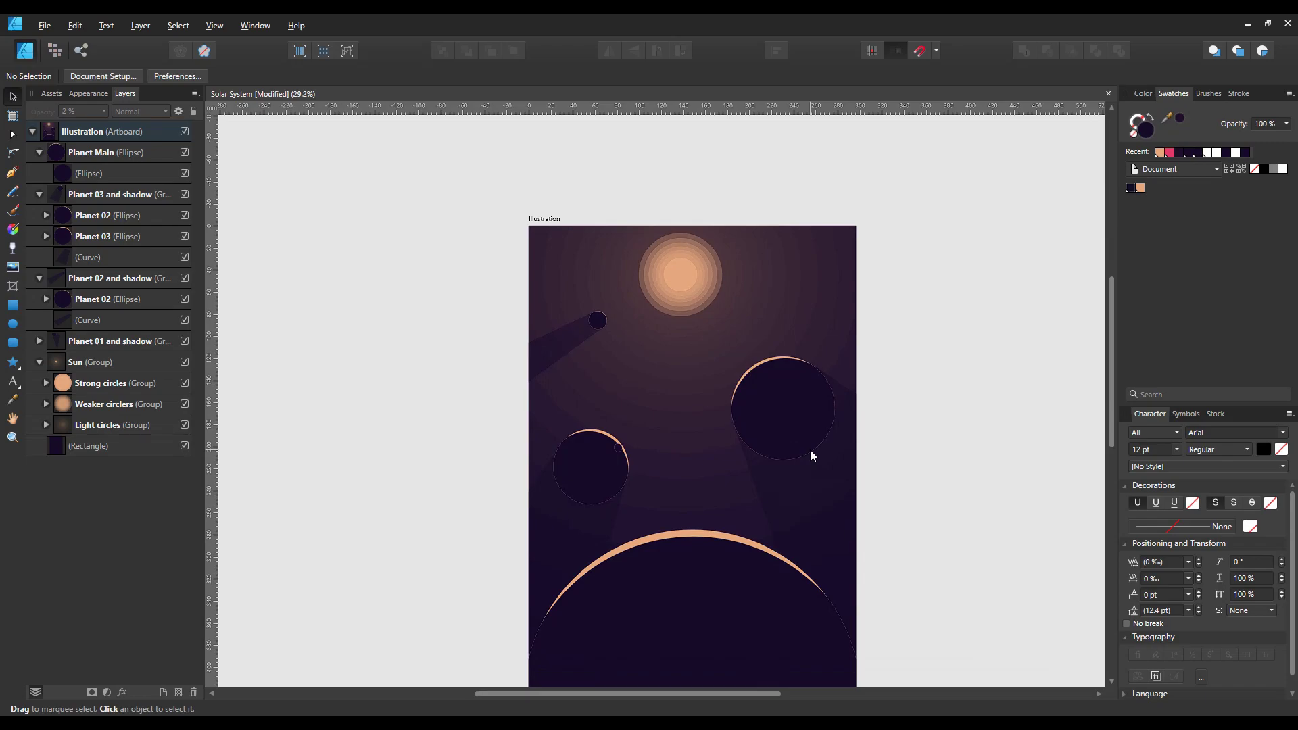